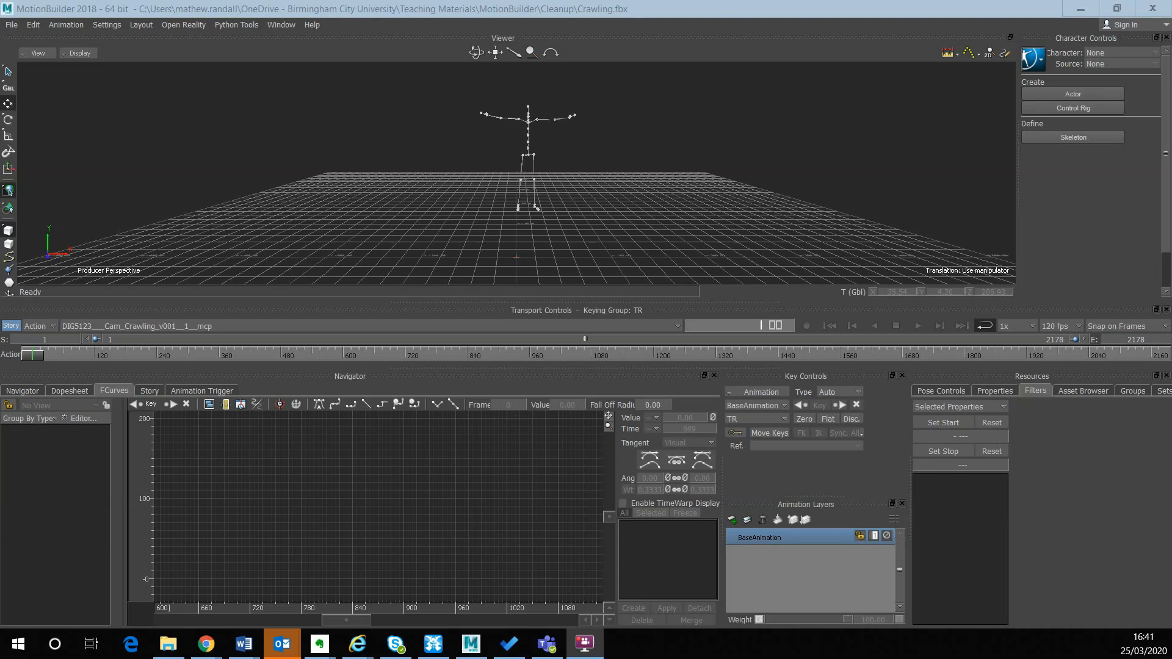
Step: Play back the crawling animation from several viewing angles and examine the skeleton's limbs for motion glitches
{"action": "left_click", "coordinate": [920, 328]}
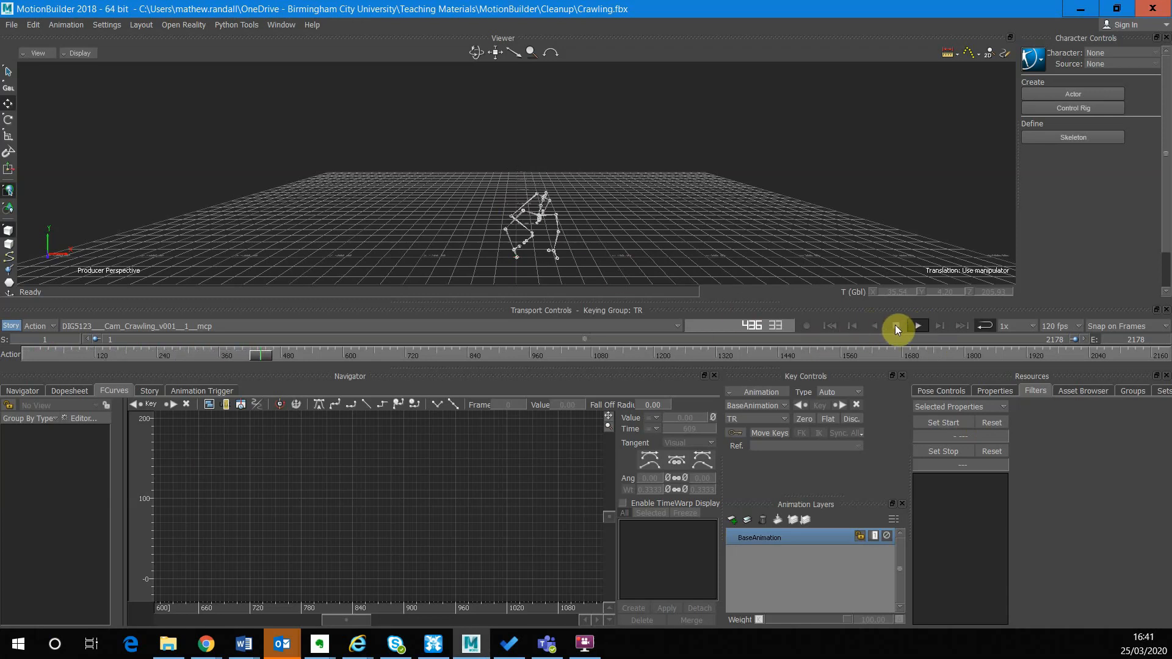
{"action": "left_click", "coordinate": [896, 328]}
{"action": "left_click_drag", "start_coordinate": [573, 242], "coordinate": [586, 186], "text": "ctrl+shift"}
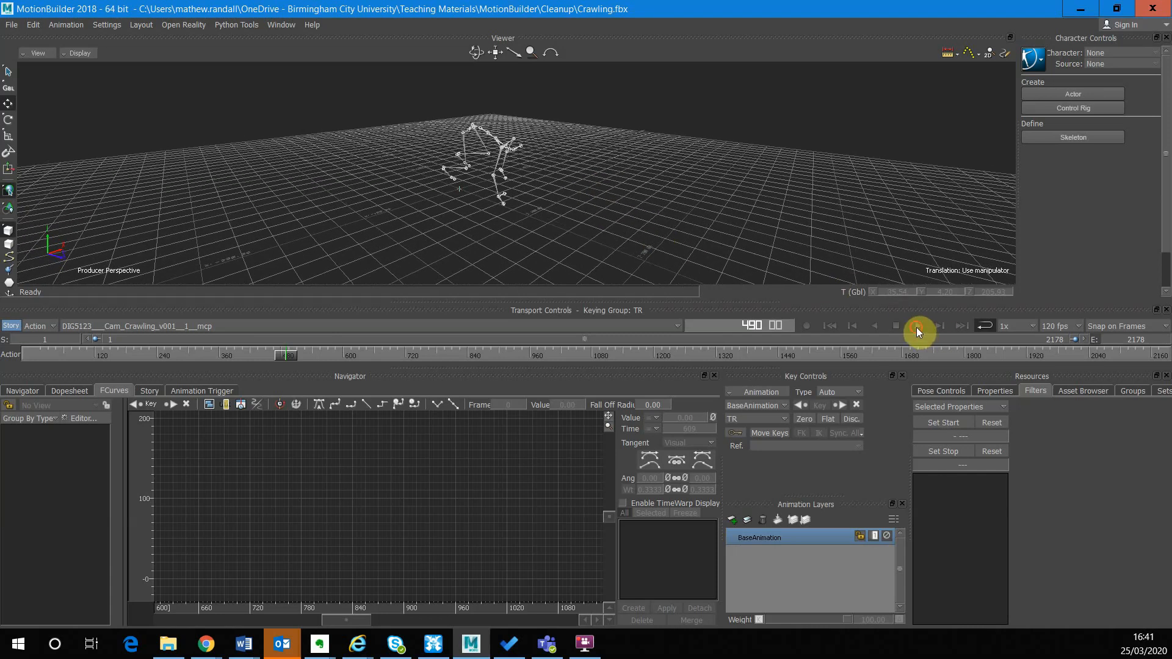
{"action": "left_click", "coordinate": [918, 327]}
{"action": "left_click_drag", "start_coordinate": [644, 224], "coordinate": [666, 239], "text": "ctrl+shift"}
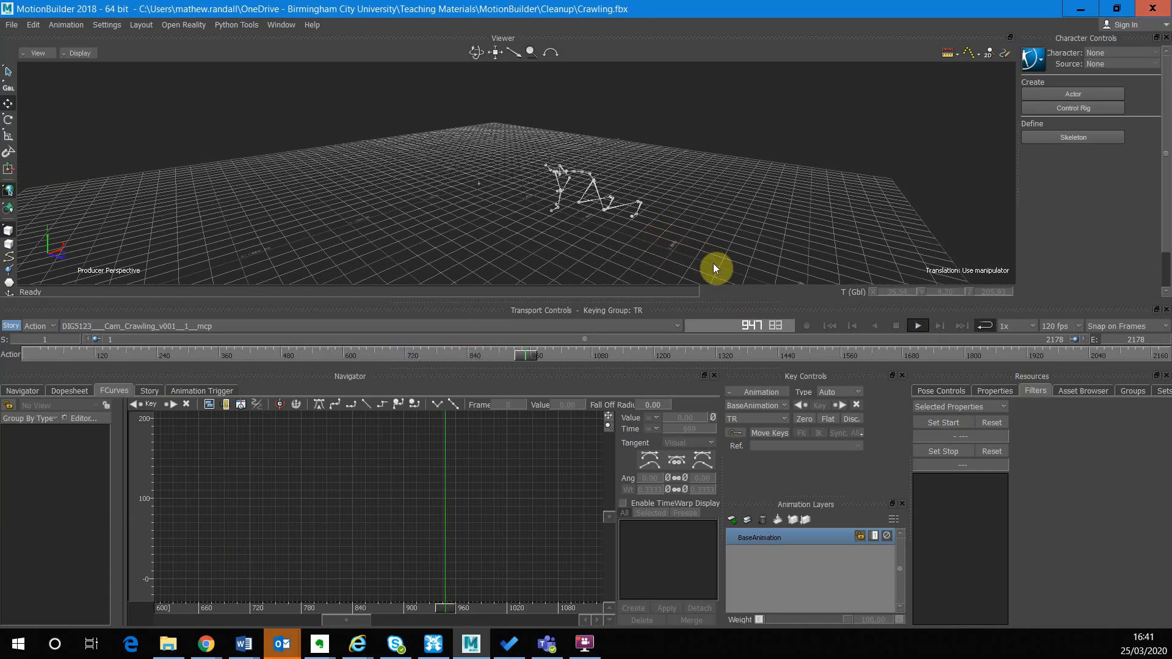
{"action": "left_click", "coordinate": [896, 326]}
{"action": "left_click_drag", "start_coordinate": [672, 214], "coordinate": [589, 306], "text": "ctrl+shift"}
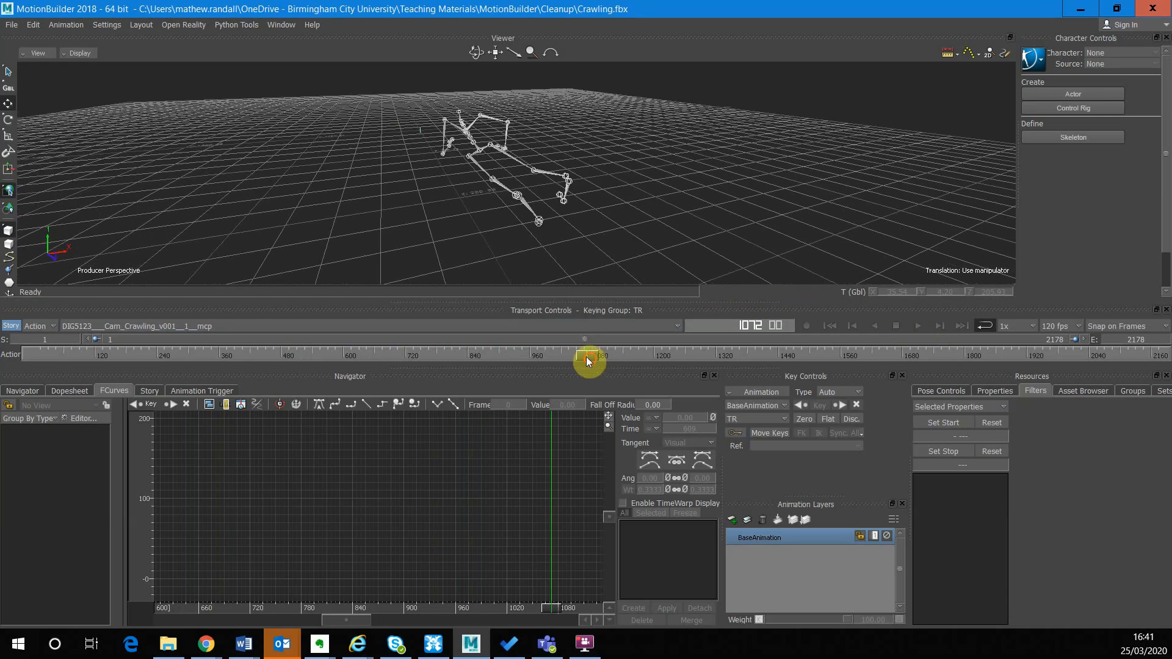
{"action": "left_click_drag", "start_coordinate": [589, 359], "coordinate": [332, 354]}
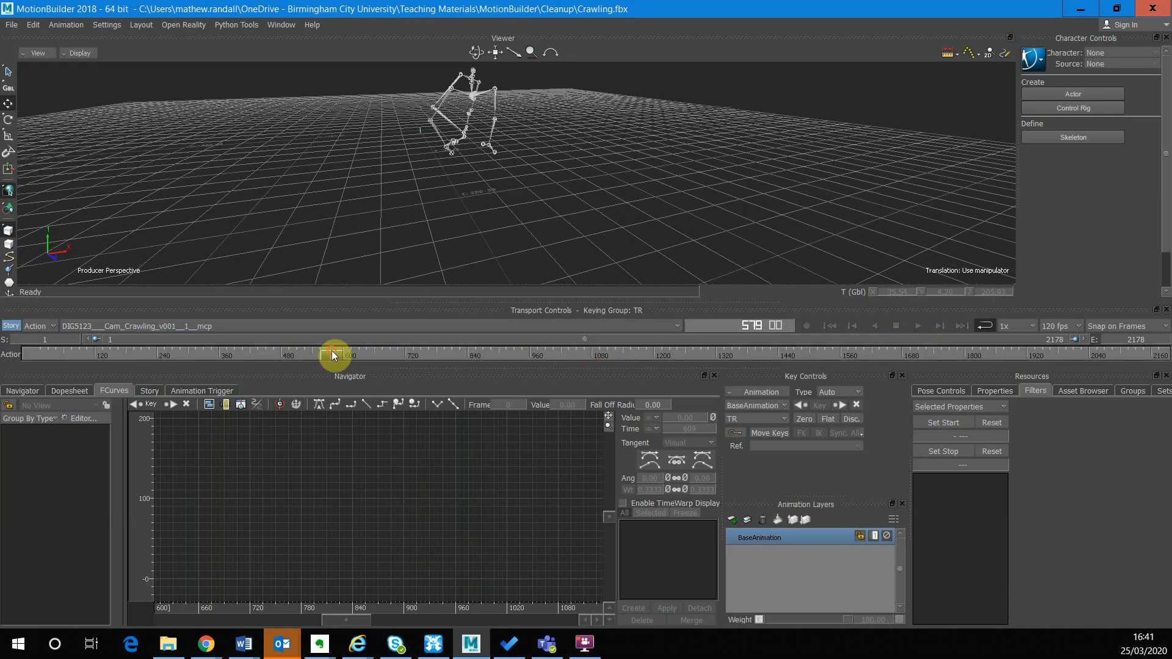
{"action": "left_click", "coordinate": [920, 326]}
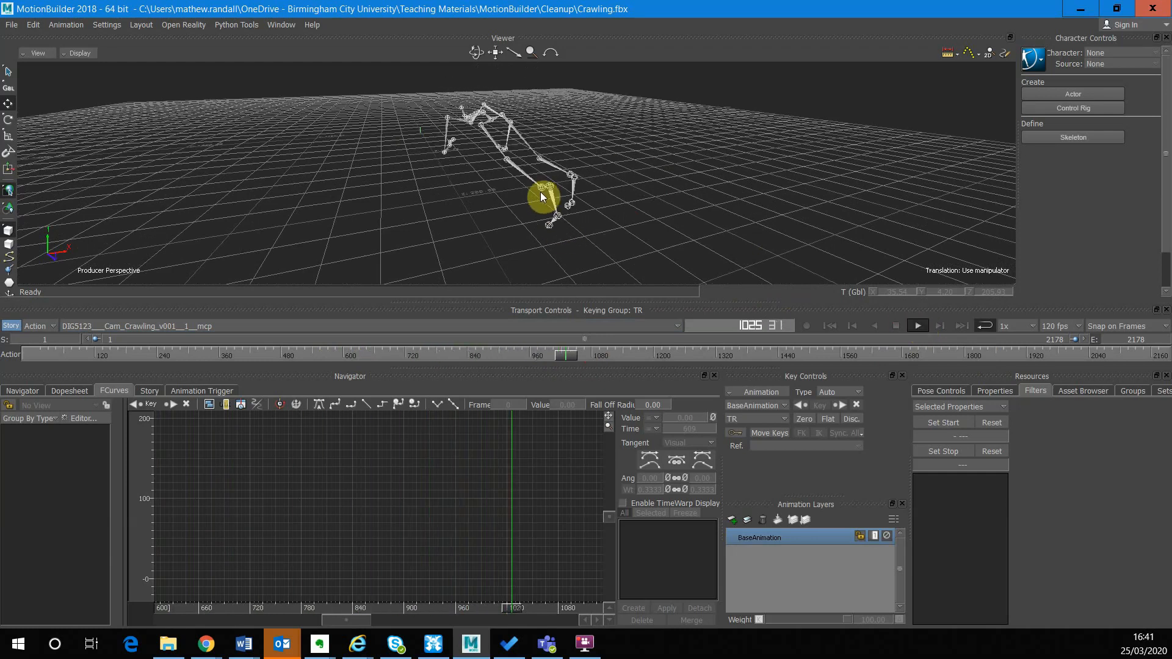
{"action": "left_click", "coordinate": [896, 326]}
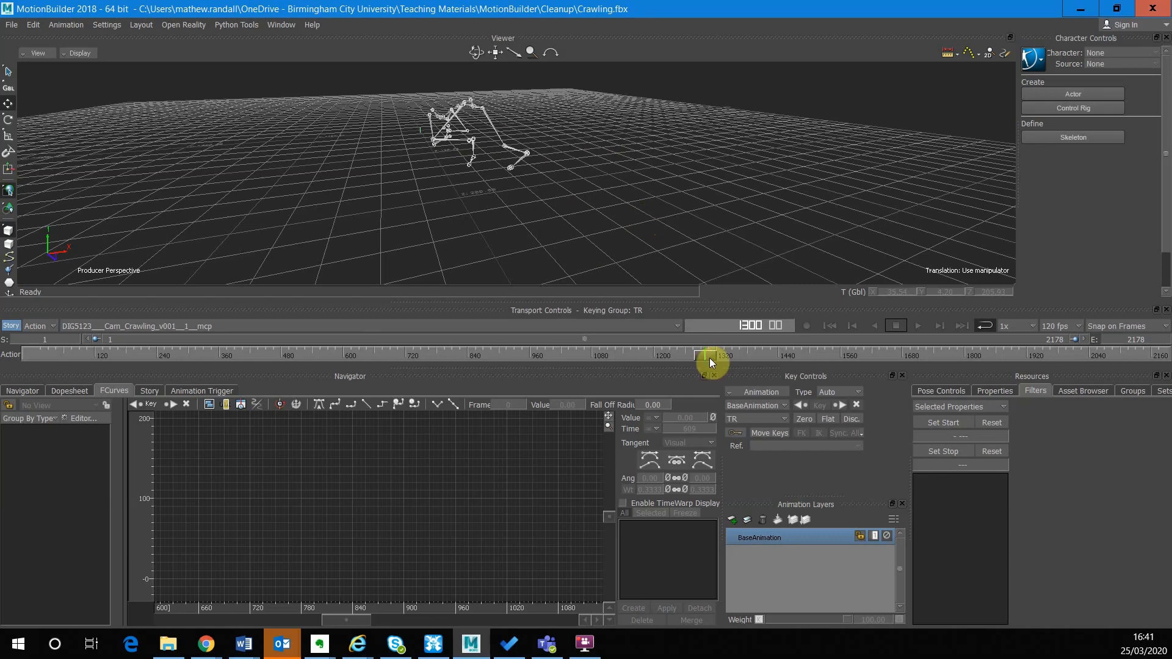
Step: Go to frame 943 and select the skeleton's LeftFoot joint
{"action": "left_click_drag", "start_coordinate": [709, 357], "coordinate": [522, 351]}
{"action": "scroll", "coordinate": [608, 191], "scroll_direction": "up", "scroll_amount": 4}
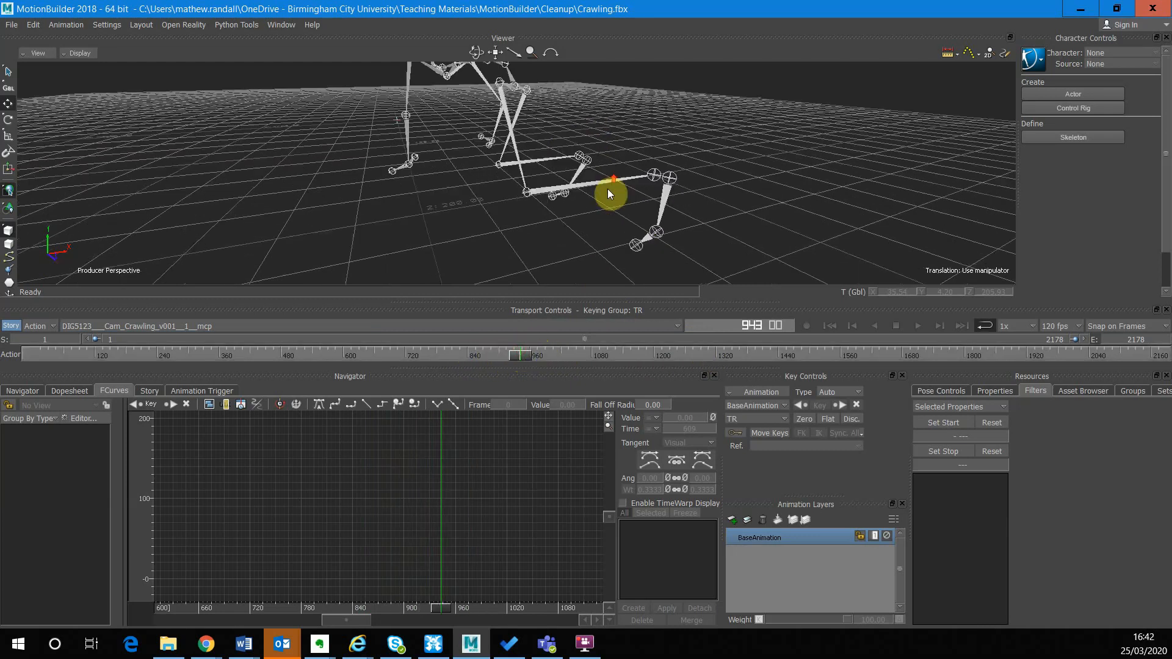
{"action": "scroll", "coordinate": [610, 190], "scroll_direction": "up", "scroll_amount": 3}
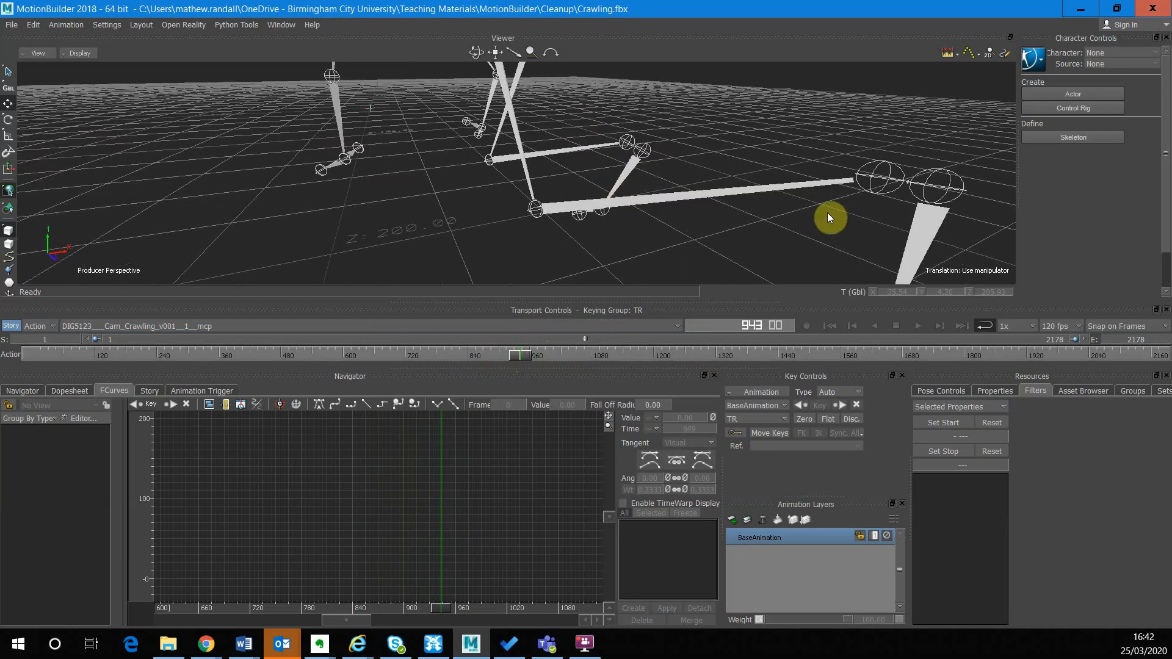
{"action": "left_click_drag", "start_coordinate": [828, 214], "coordinate": [792, 211], "text": "shift"}
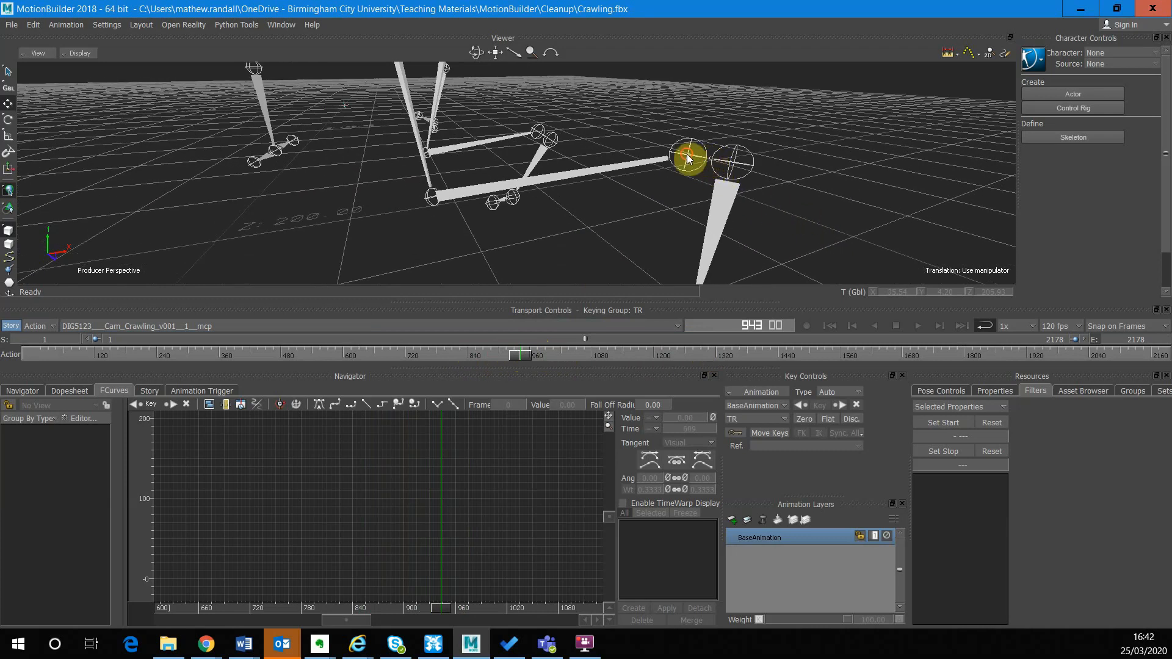
{"action": "left_click_drag", "start_coordinate": [723, 210], "coordinate": [678, 201], "text": "ctrl+shift"}
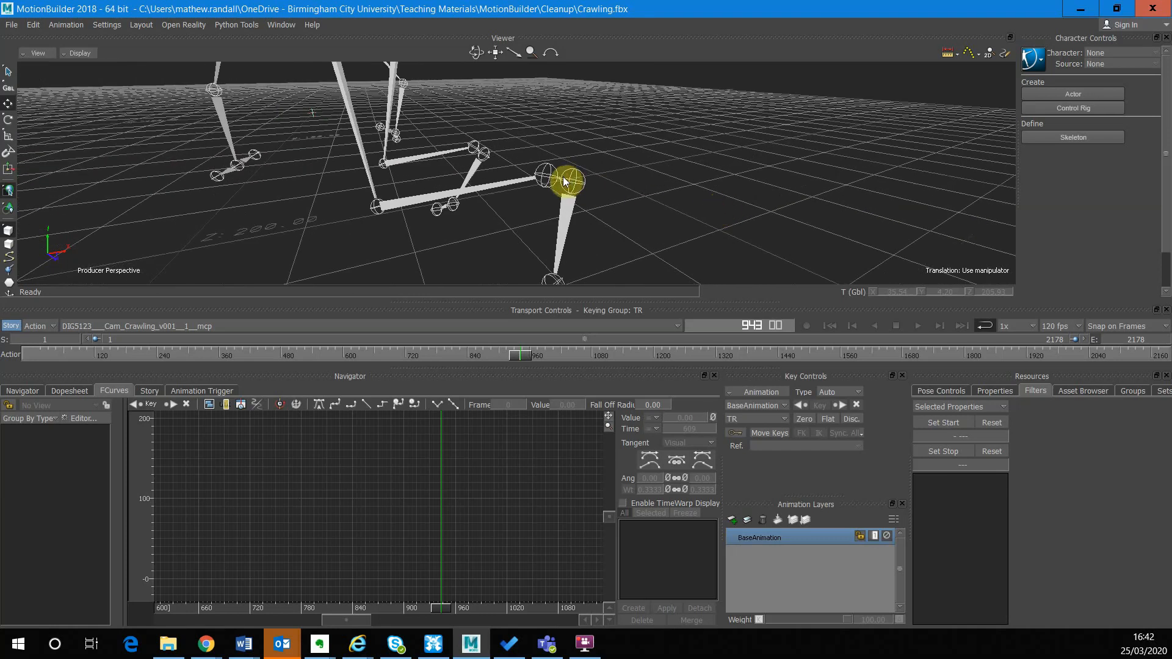
{"action": "left_click", "coordinate": [565, 181]}
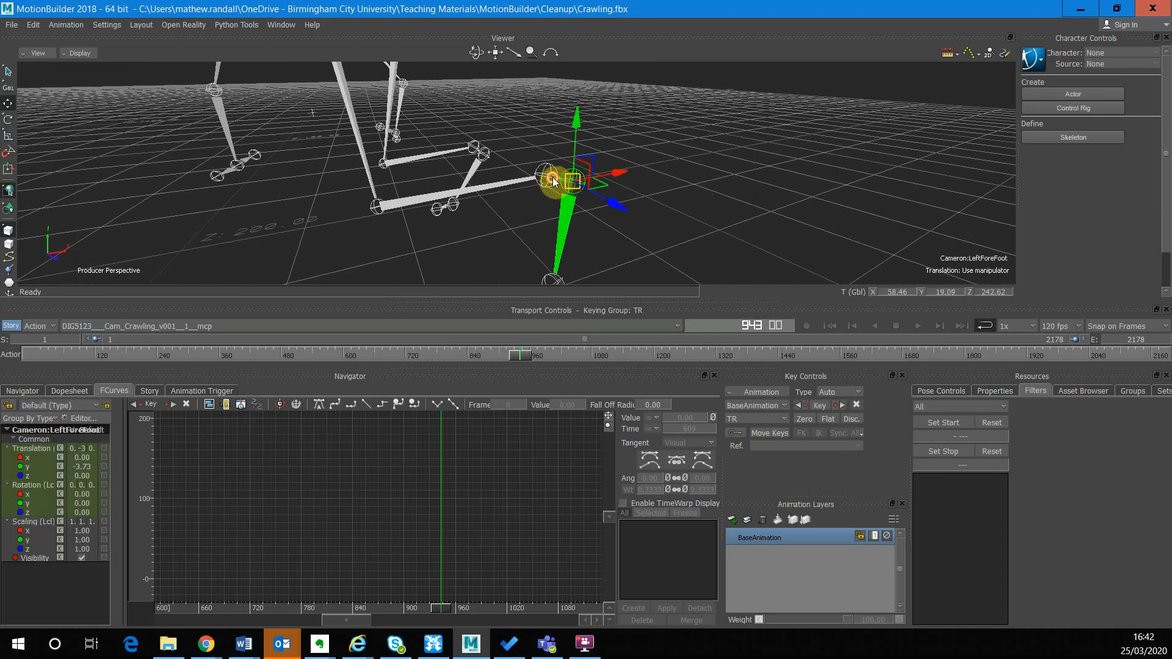
{"action": "left_click", "coordinate": [550, 178]}
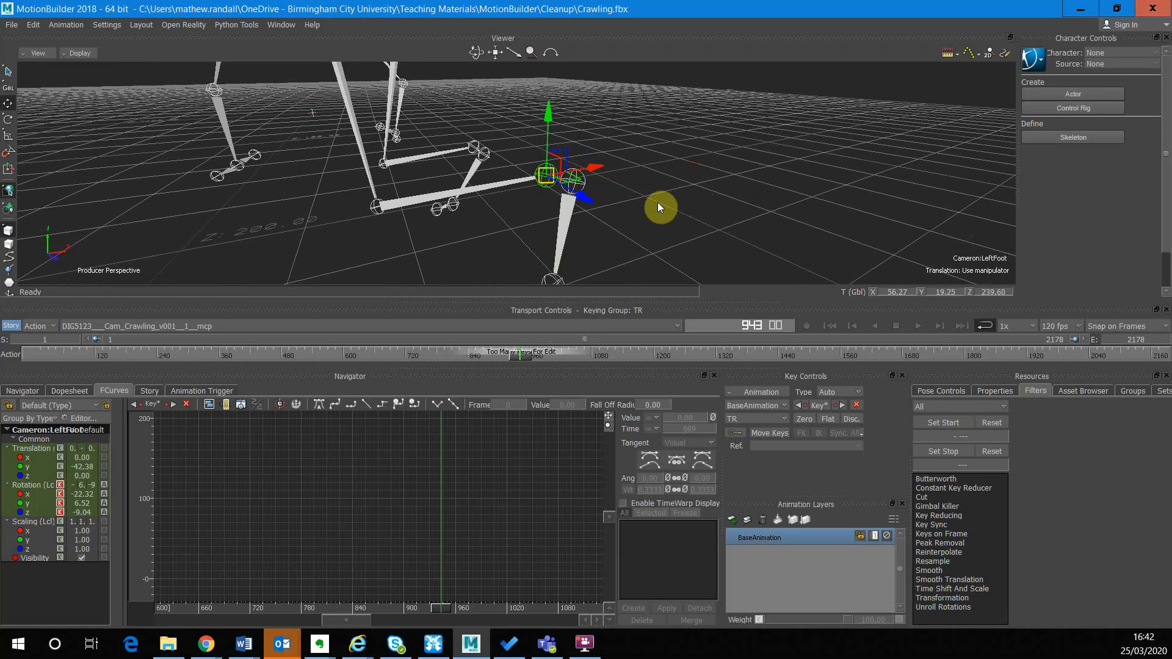
{"action": "left_click_drag", "start_coordinate": [659, 206], "coordinate": [557, 193], "text": "ctrl+shift"}
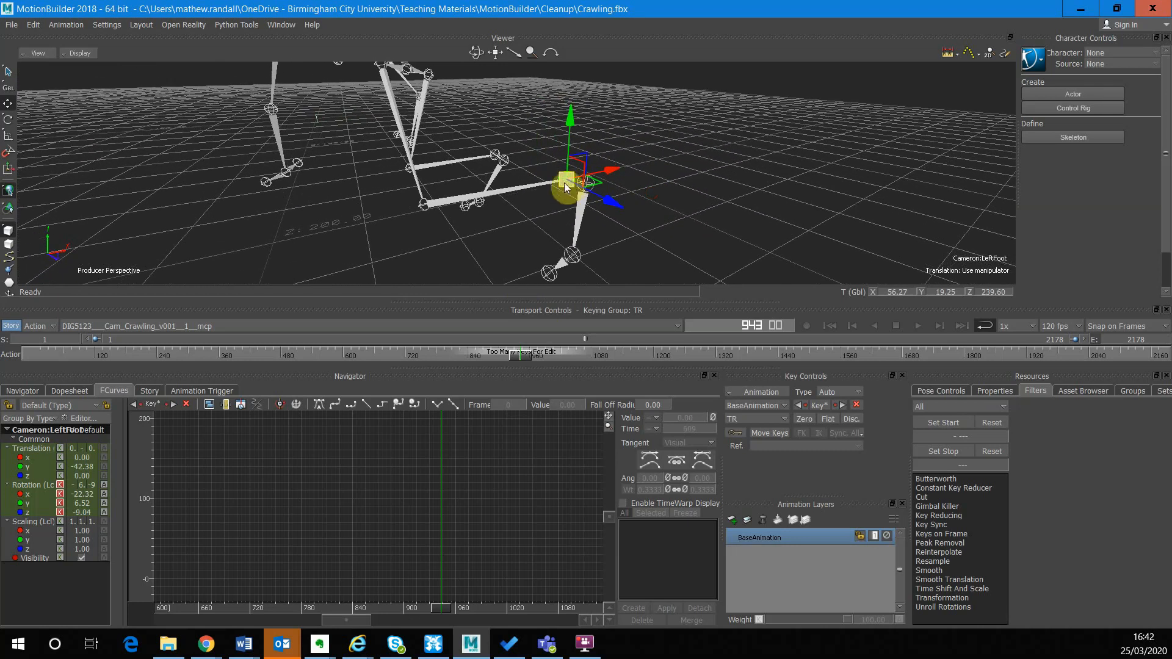
Step: Display the rotation curves of the LeftFoot joint, framed closely on the range around frame 943
{"action": "left_click", "coordinate": [27, 485]}
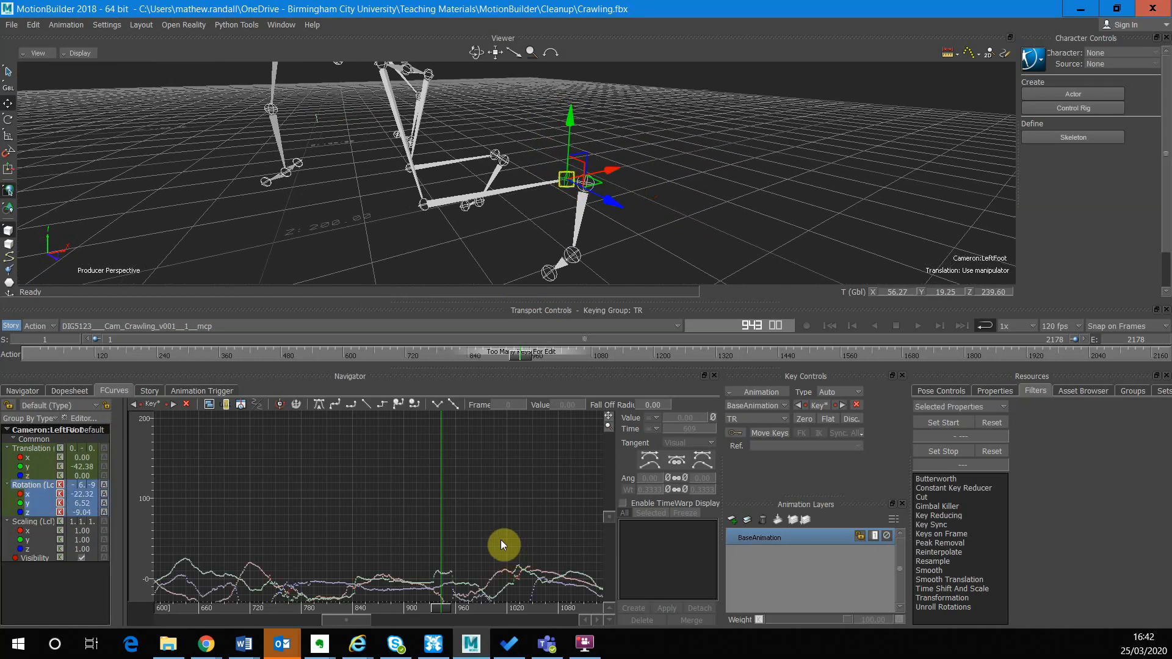
{"action": "left_click_drag", "start_coordinate": [501, 540], "coordinate": [489, 463], "text": "shift"}
{"action": "key", "text": "a"}
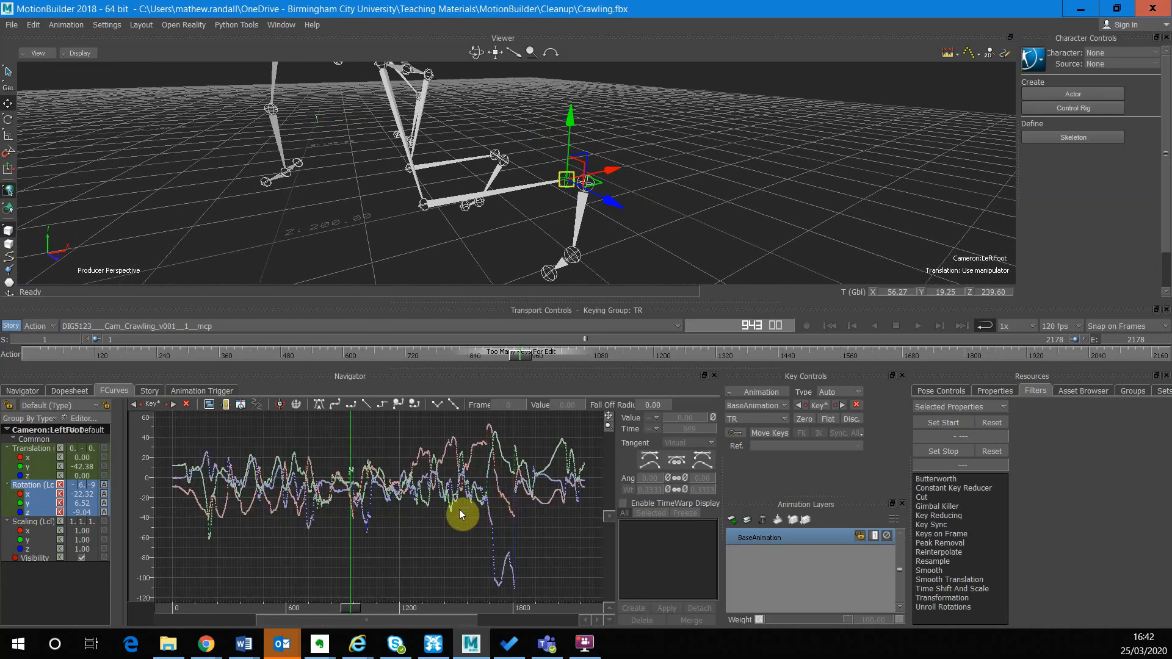
{"action": "left_click_drag", "start_coordinate": [407, 576], "coordinate": [730, 547], "text": "ctrl"}
{"action": "left_click_drag", "start_coordinate": [361, 519], "coordinate": [677, 519], "text": "ctrl"}
{"action": "left_click_drag", "start_coordinate": [427, 540], "coordinate": [470, 541], "text": "shift"}
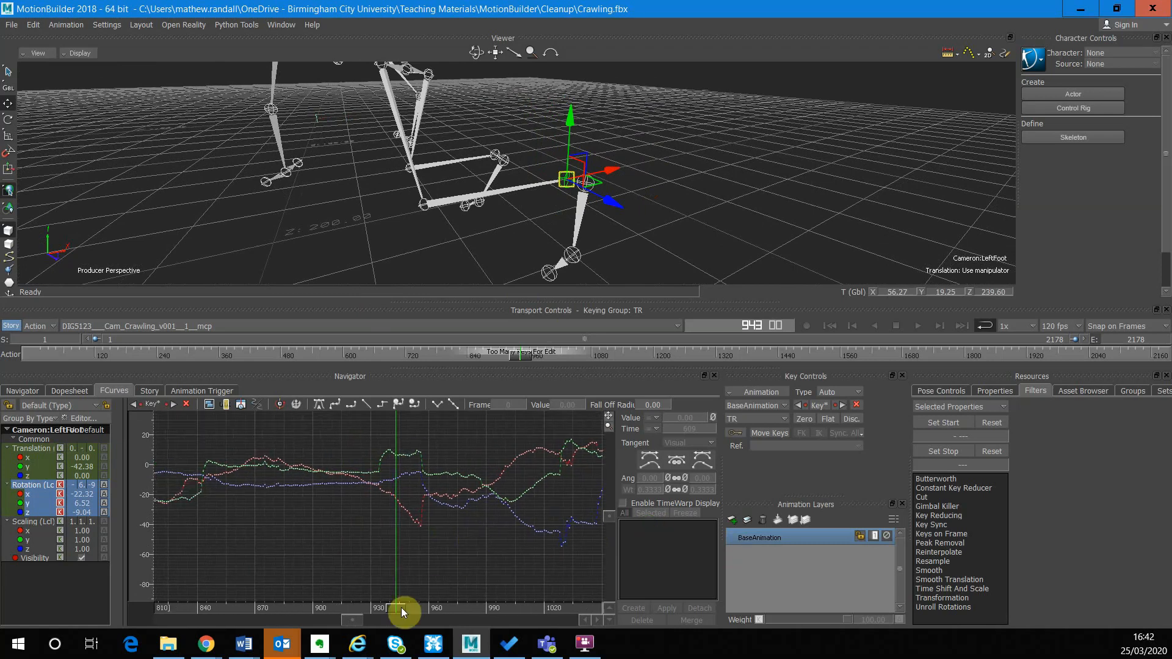
Step: Check the foot's rotation spike against its pose, and select the rotation keys from frame 896 to 1042
{"action": "mouse_move", "coordinate": [401, 607]}
{"action": "left_mouse_down"}
{"action": "mouse_move", "coordinate": [442, 604]}
{"action": "mouse_move", "coordinate": [403, 606]}
{"action": "left_mouse_up"}
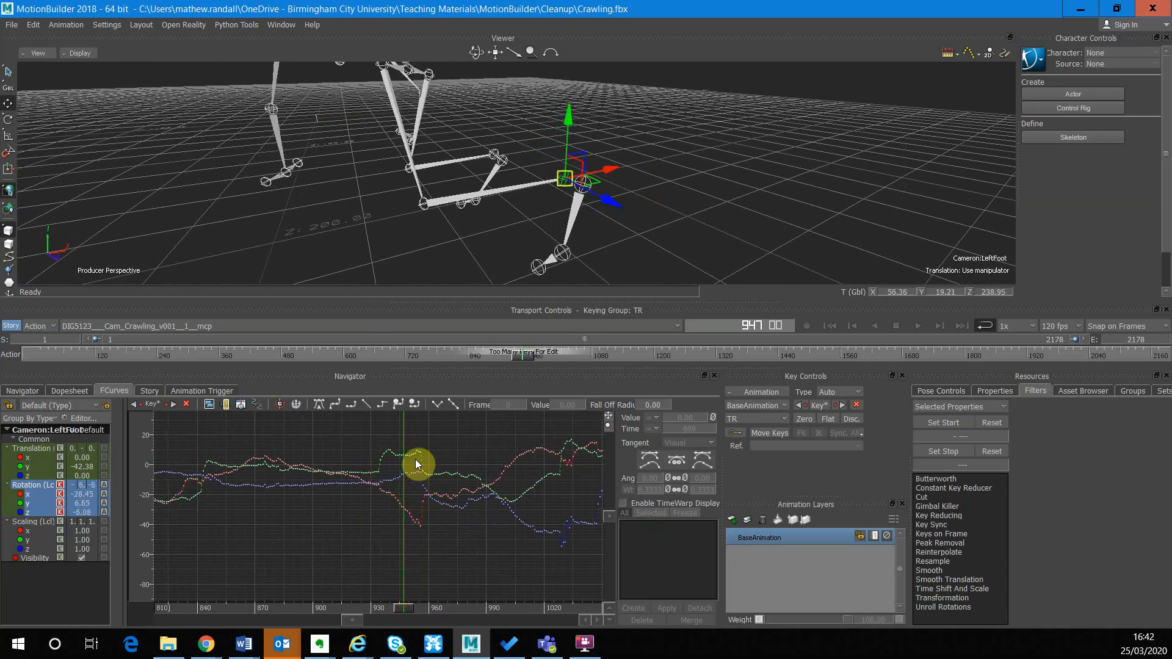
{"action": "left_click_drag", "start_coordinate": [403, 607], "coordinate": [309, 565]}
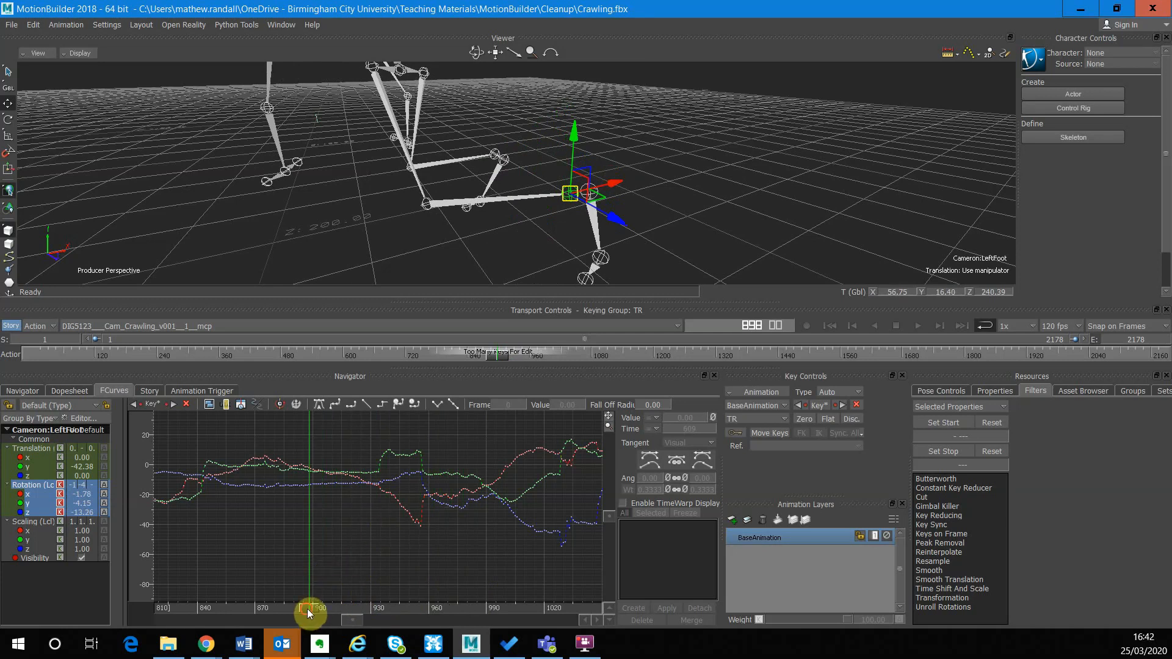
{"action": "left_click_drag", "start_coordinate": [308, 614], "coordinate": [413, 565]}
{"action": "left_click_drag", "start_coordinate": [302, 416], "coordinate": [586, 579]}
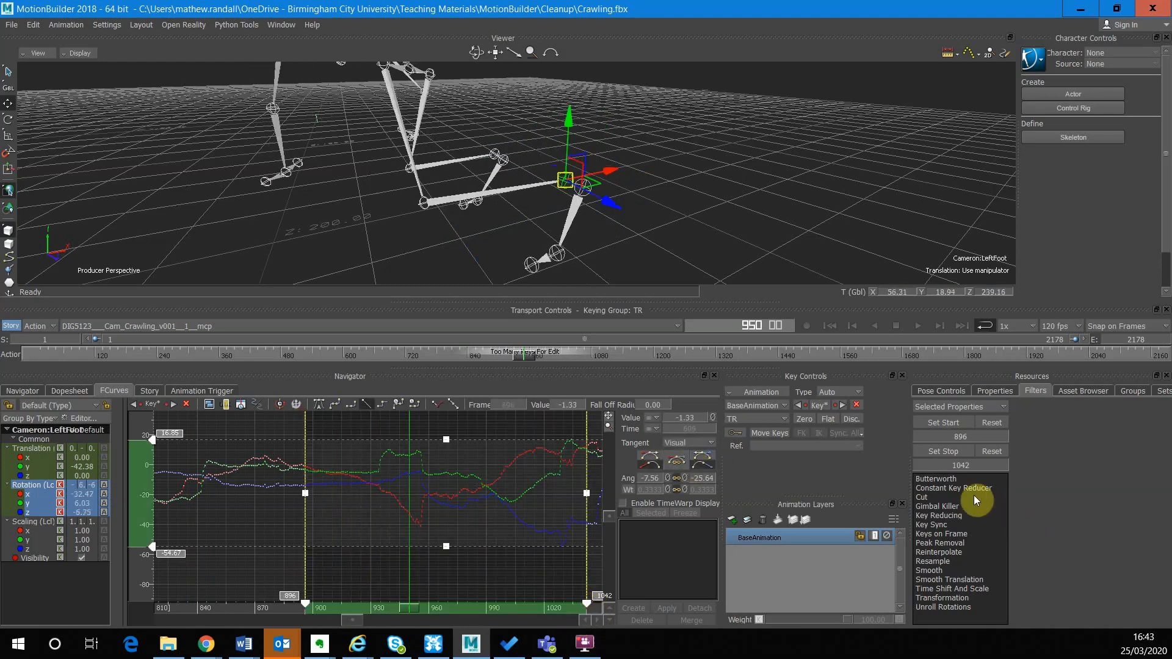
{"action": "left_click", "coordinate": [939, 393]}
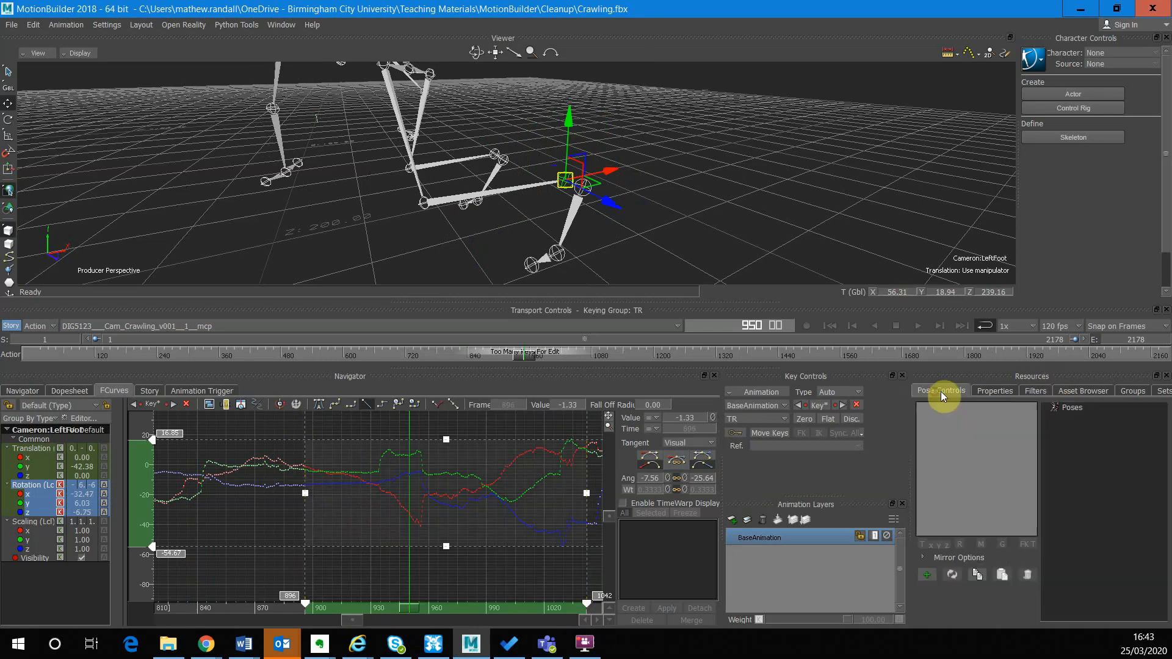
{"action": "left_click", "coordinate": [986, 394]}
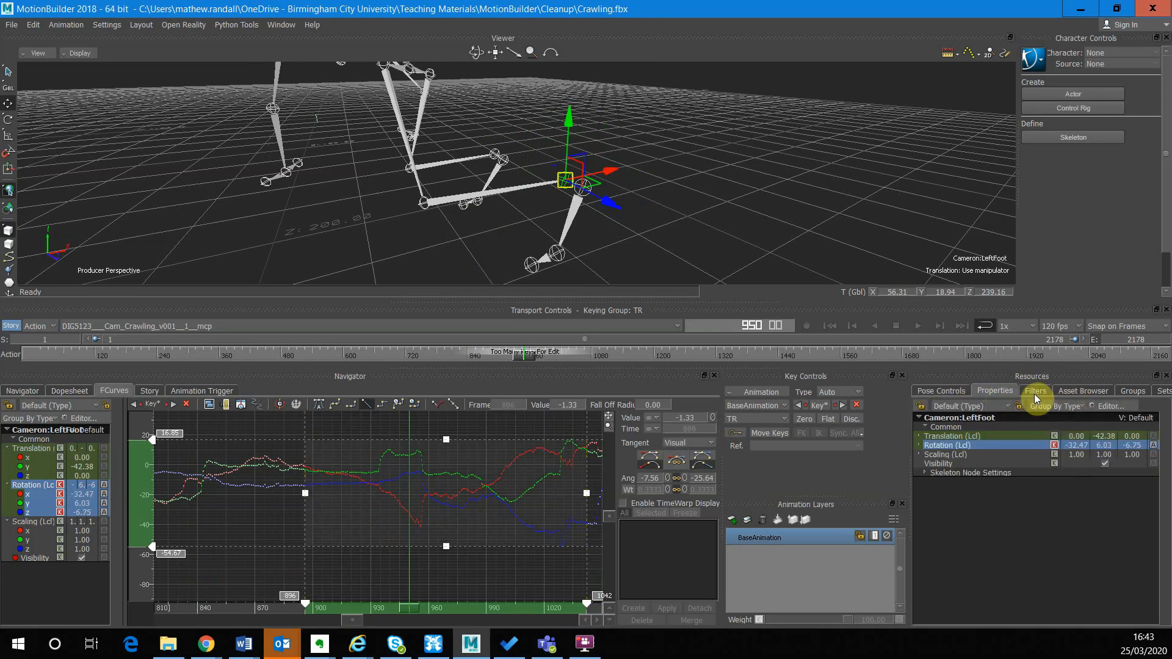
{"action": "left_click", "coordinate": [1072, 392]}
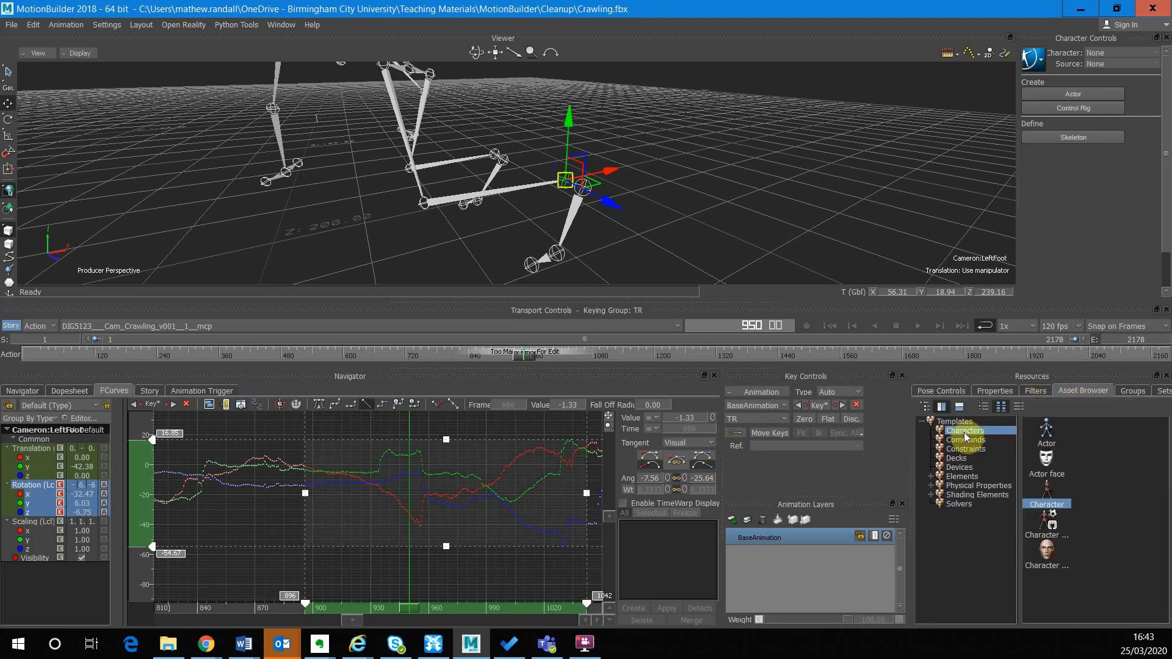
{"action": "left_click", "coordinate": [1036, 391]}
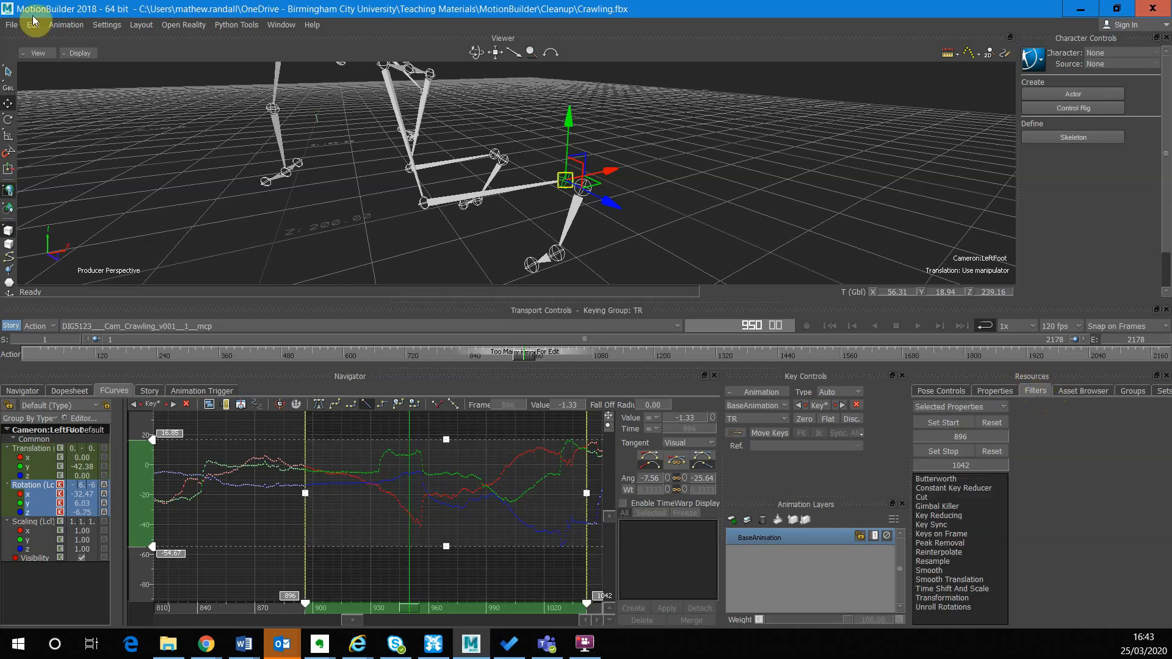
{"action": "left_click", "coordinate": [276, 24]}
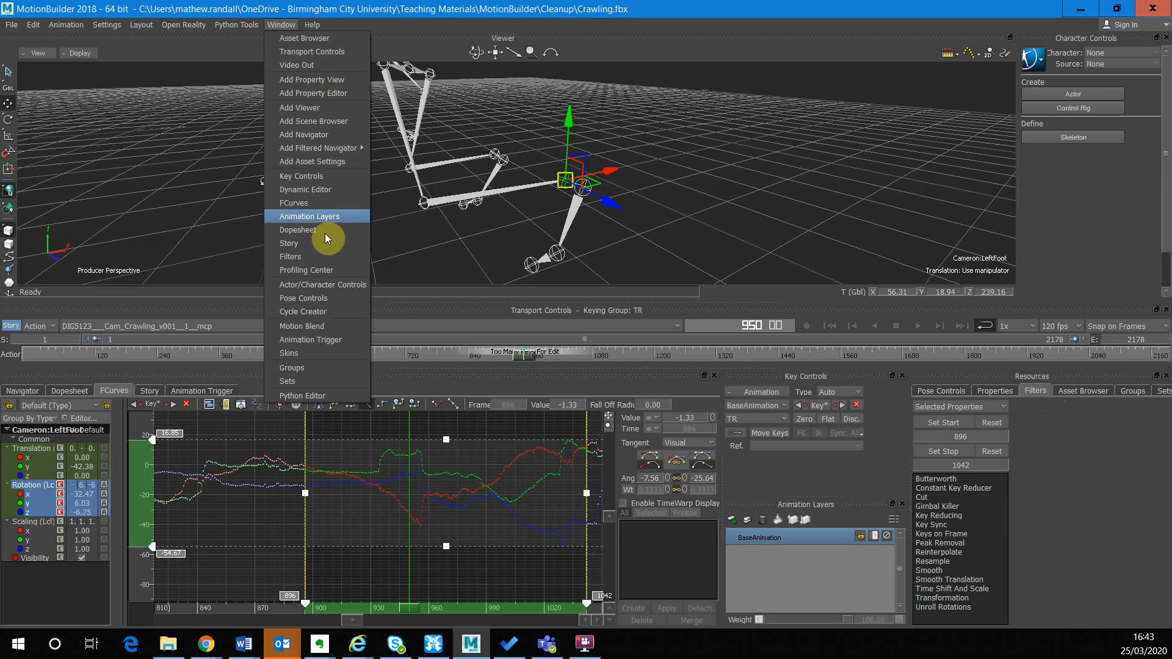
{"action": "left_click", "coordinate": [1113, 503]}
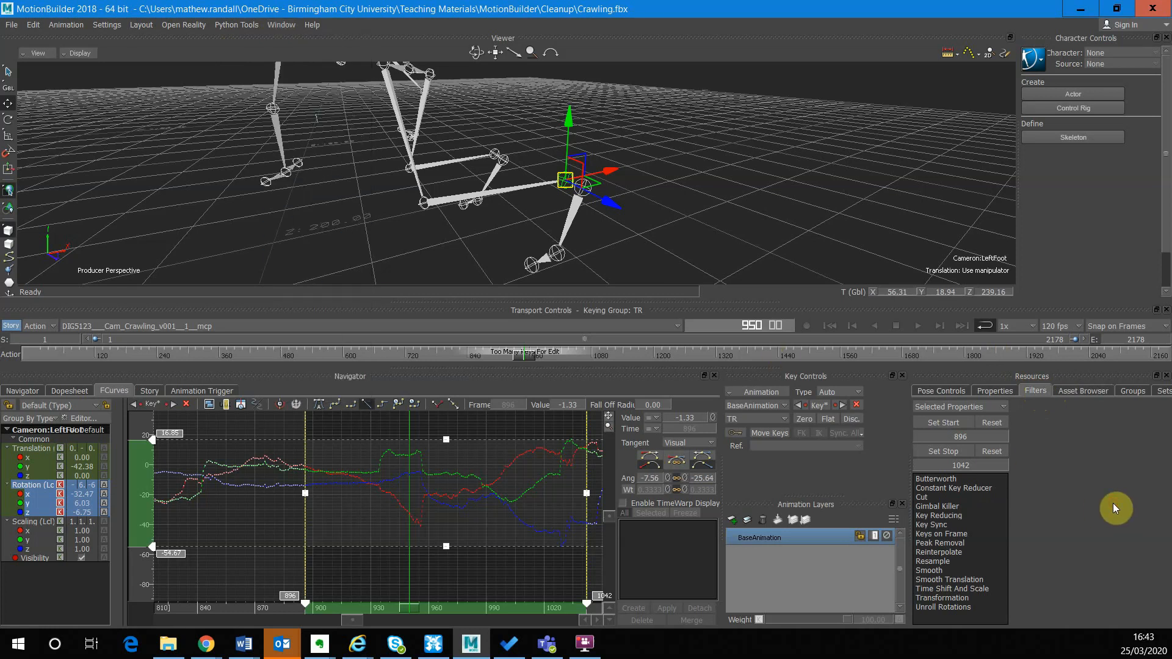
Step: Preview the Butterworth filter on the selected rotation keys with a 7.00 Hz cut-off frequency and 120.00 fps sampling rate
{"action": "left_click", "coordinate": [941, 481]}
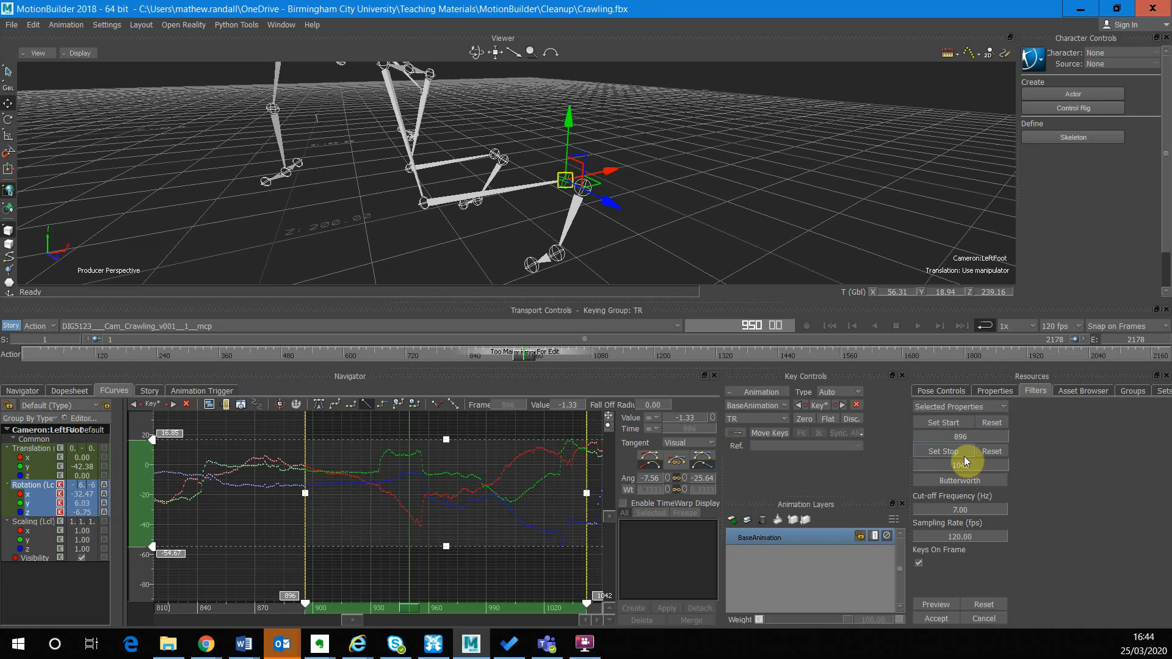
{"action": "left_click", "coordinate": [987, 393]}
{"action": "left_click", "coordinate": [1031, 389]}
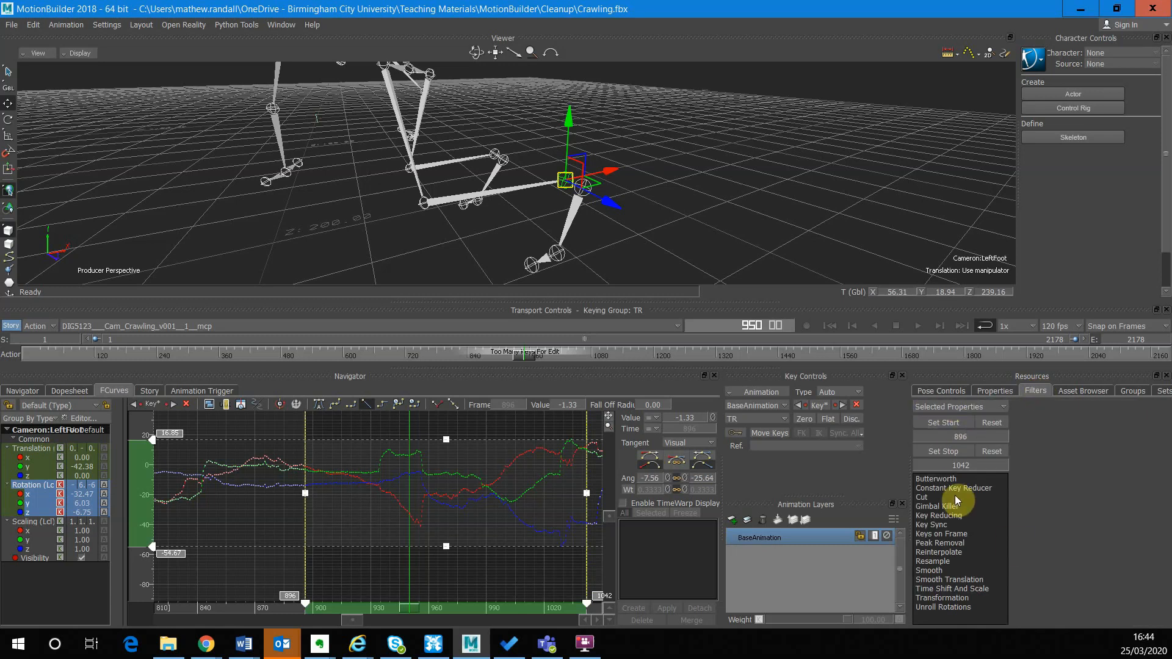
{"action": "left_click", "coordinate": [934, 479]}
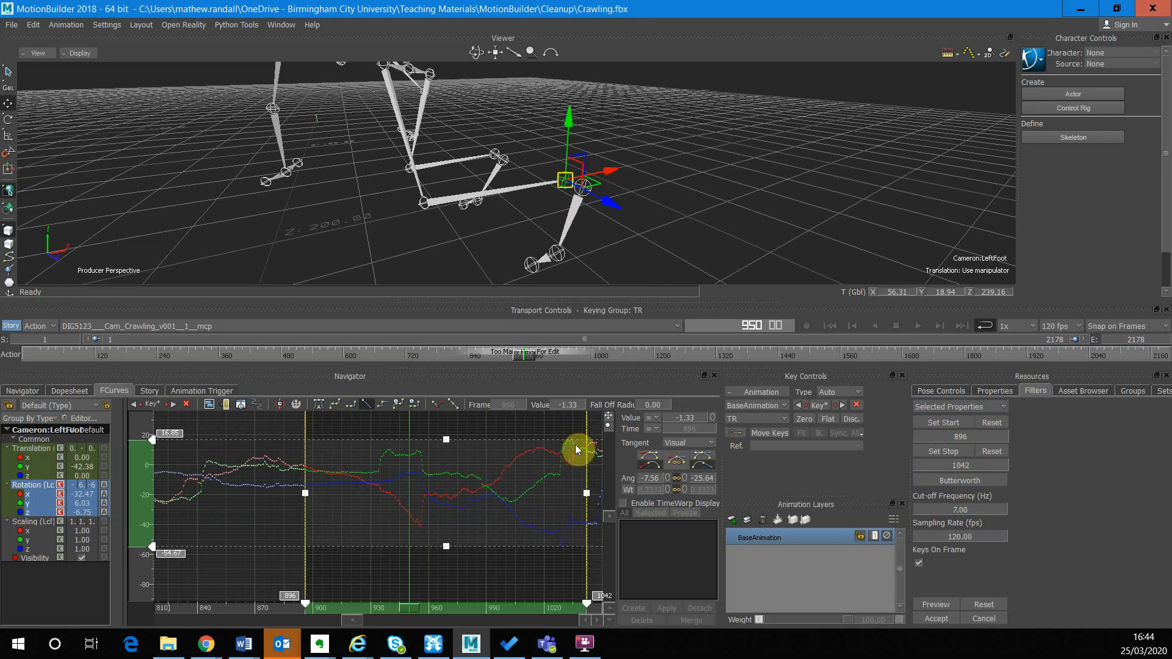
{"action": "left_click", "coordinate": [949, 606]}
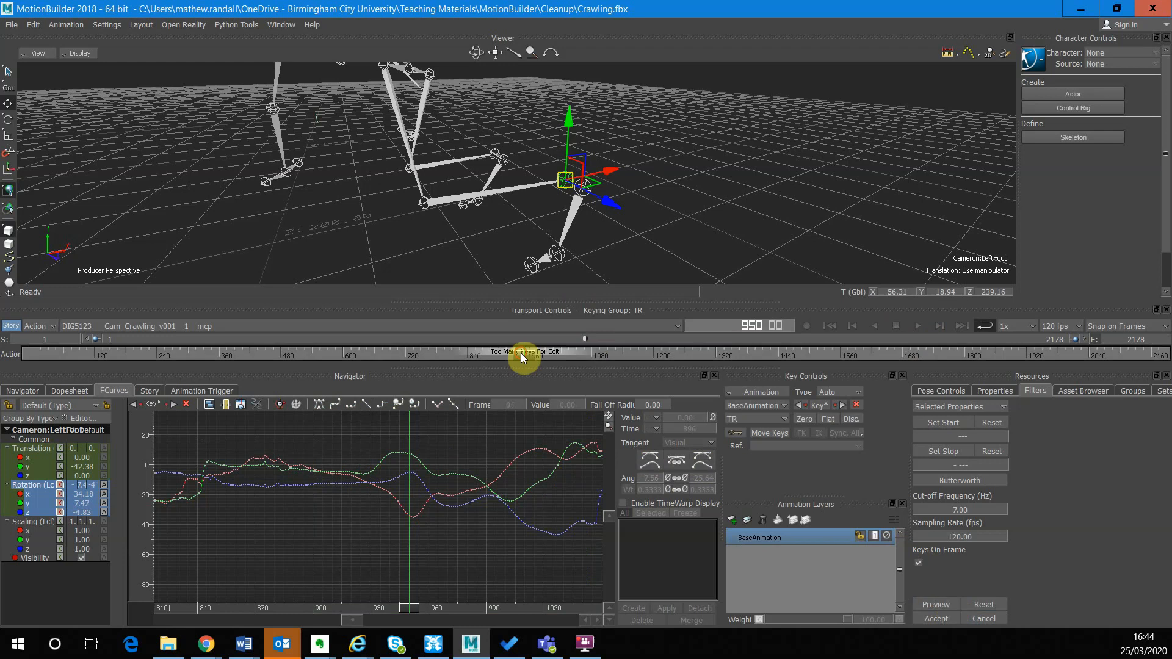
Step: Scrub through the filtered range and examine the left foot's smoothed rotation in the scene
{"action": "left_click_drag", "start_coordinate": [522, 353], "coordinate": [460, 357]}
{"action": "mouse_move", "coordinate": [484, 359]}
{"action": "left_mouse_down"}
{"action": "mouse_move", "coordinate": [614, 367]}
{"action": "mouse_move", "coordinate": [507, 367]}
{"action": "mouse_move", "coordinate": [596, 371]}
{"action": "mouse_move", "coordinate": [463, 347]}
{"action": "left_mouse_up"}
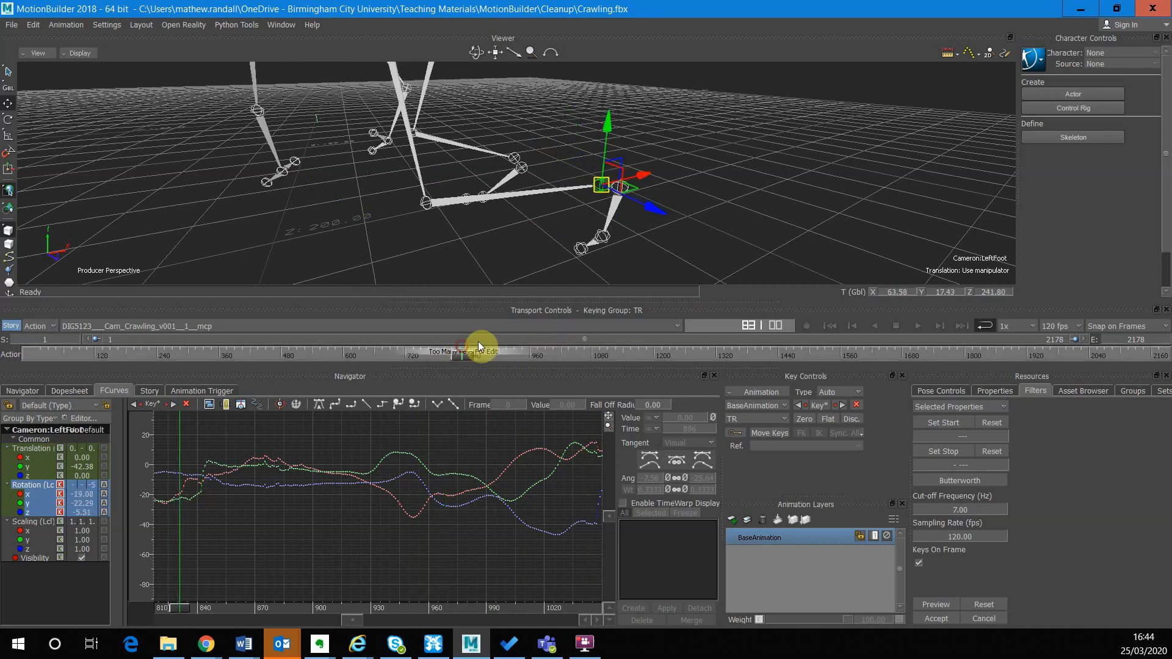
{"action": "mouse_move", "coordinate": [695, 231]}
{"action": "left_mouse_down", "text": "ctrl+shift"}
{"action": "mouse_move", "coordinate": [689, 207]}
{"action": "mouse_move", "coordinate": [680, 215]}
{"action": "left_mouse_up", "text": "ctrl+shift"}
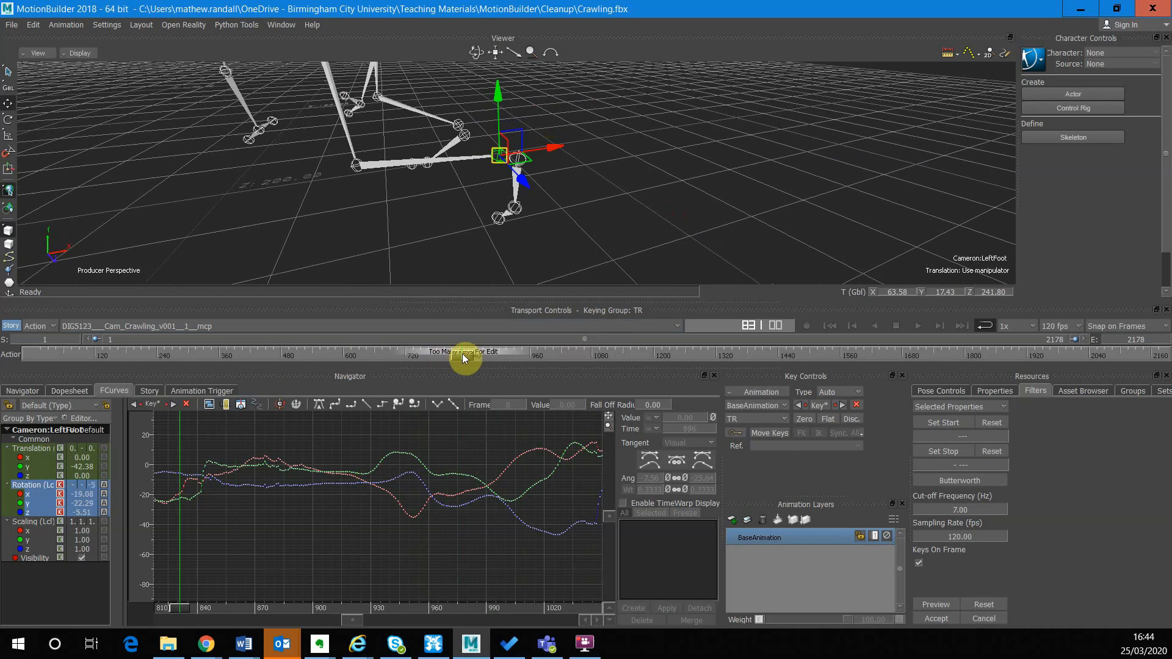
{"action": "mouse_move", "coordinate": [463, 354]}
{"action": "left_mouse_down"}
{"action": "mouse_move", "coordinate": [369, 355]}
{"action": "mouse_move", "coordinate": [483, 356]}
{"action": "left_mouse_up"}
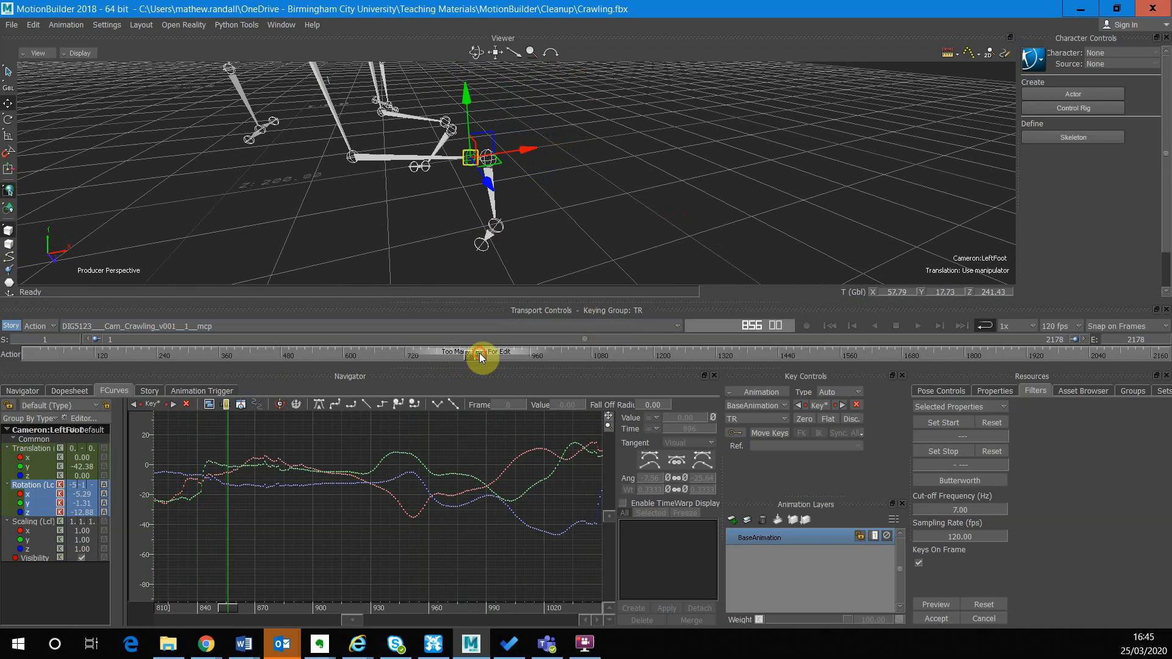
{"action": "mouse_move", "coordinate": [479, 353]}
{"action": "left_mouse_down"}
{"action": "mouse_move", "coordinate": [657, 346]}
{"action": "mouse_move", "coordinate": [329, 350]}
{"action": "mouse_move", "coordinate": [623, 342]}
{"action": "mouse_move", "coordinate": [432, 342]}
{"action": "mouse_move", "coordinate": [562, 345]}
{"action": "left_mouse_up"}
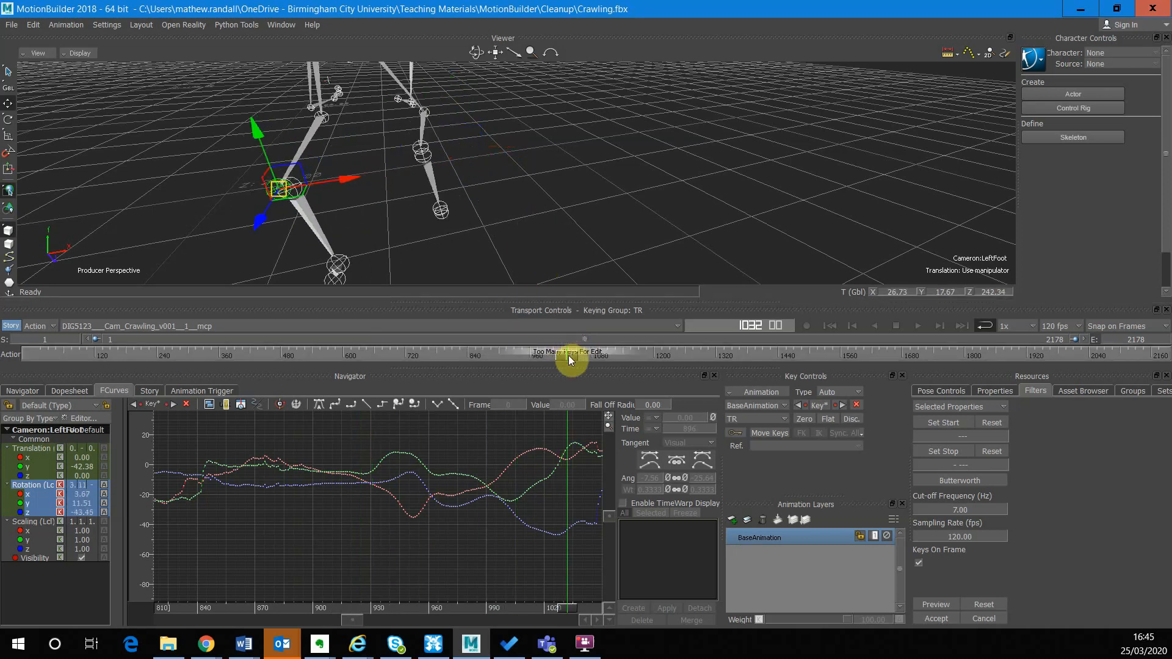
{"action": "left_click_drag", "start_coordinate": [569, 355], "coordinate": [514, 357]}
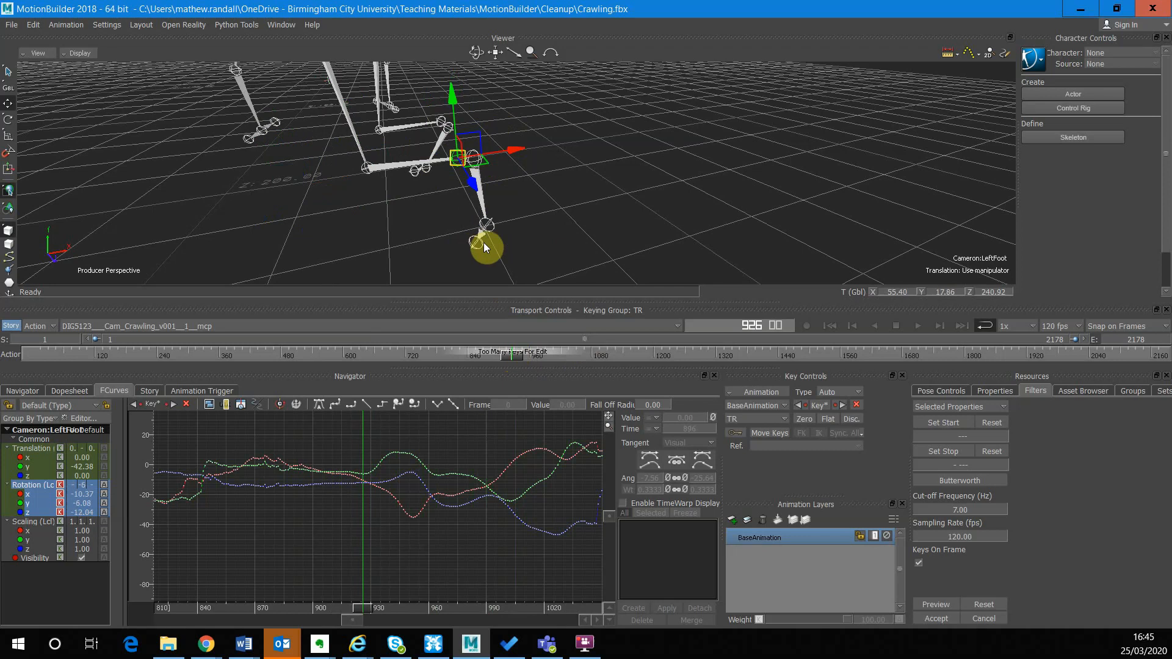
Step: Scrub back through the left foot's motion with the filter previewed, and cancel the Butterworth filter
{"action": "left_click_drag", "start_coordinate": [517, 360], "coordinate": [436, 353]}
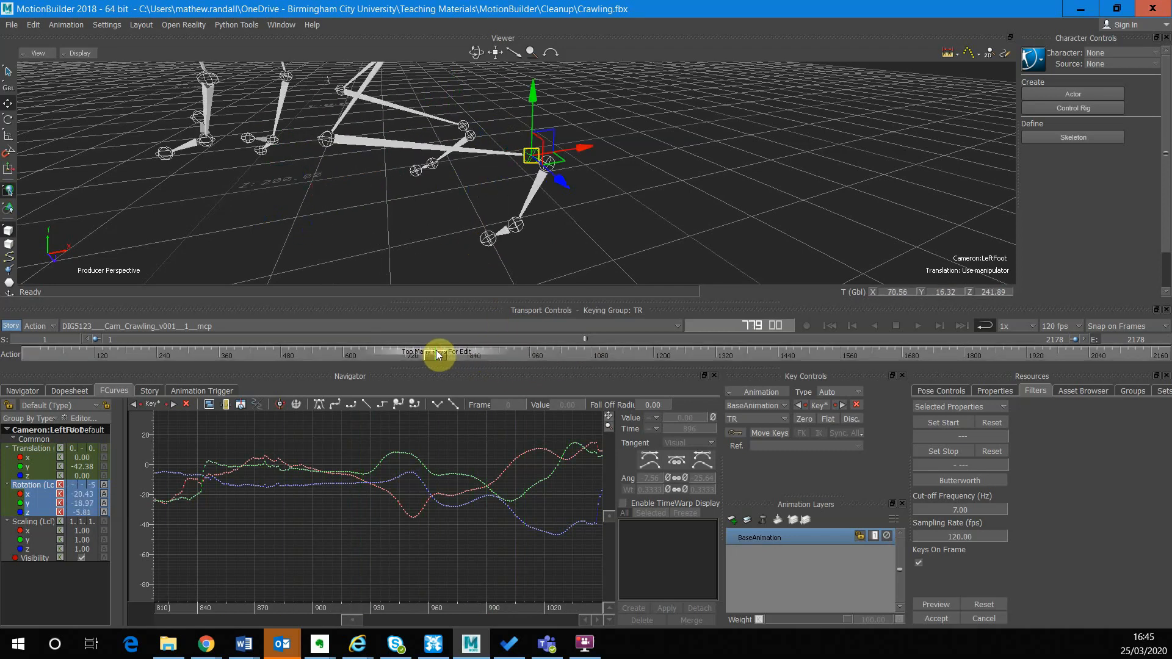
{"action": "left_click_drag", "start_coordinate": [437, 354], "coordinate": [523, 358]}
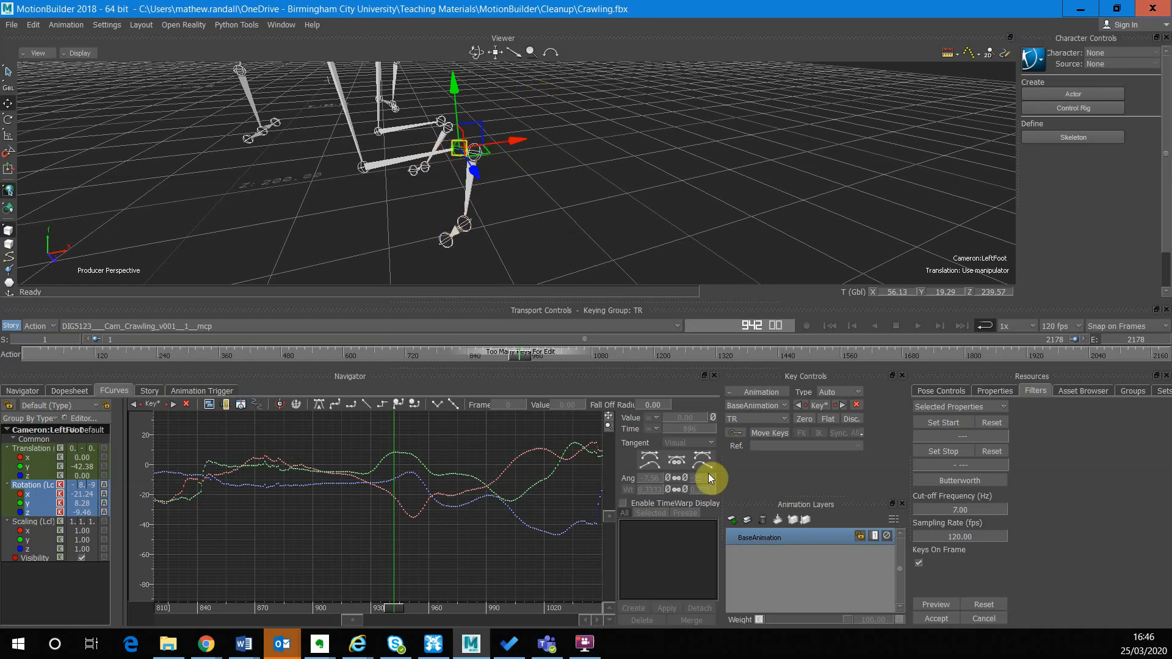
{"action": "left_click", "coordinate": [984, 618]}
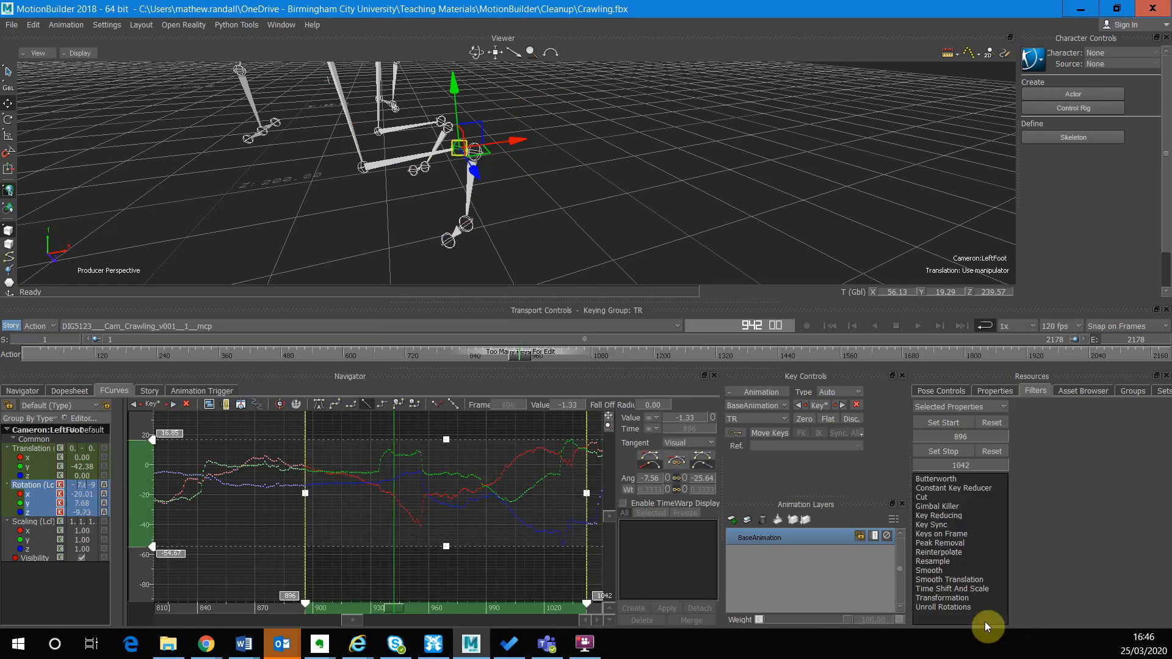
Step: Return to the first frame of the take and frame the whole skeleton in its T-pose
{"action": "left_click_drag", "start_coordinate": [529, 353], "coordinate": [10, 341]}
{"action": "left_click_drag", "start_coordinate": [562, 121], "coordinate": [625, 263], "text": "ctrl"}
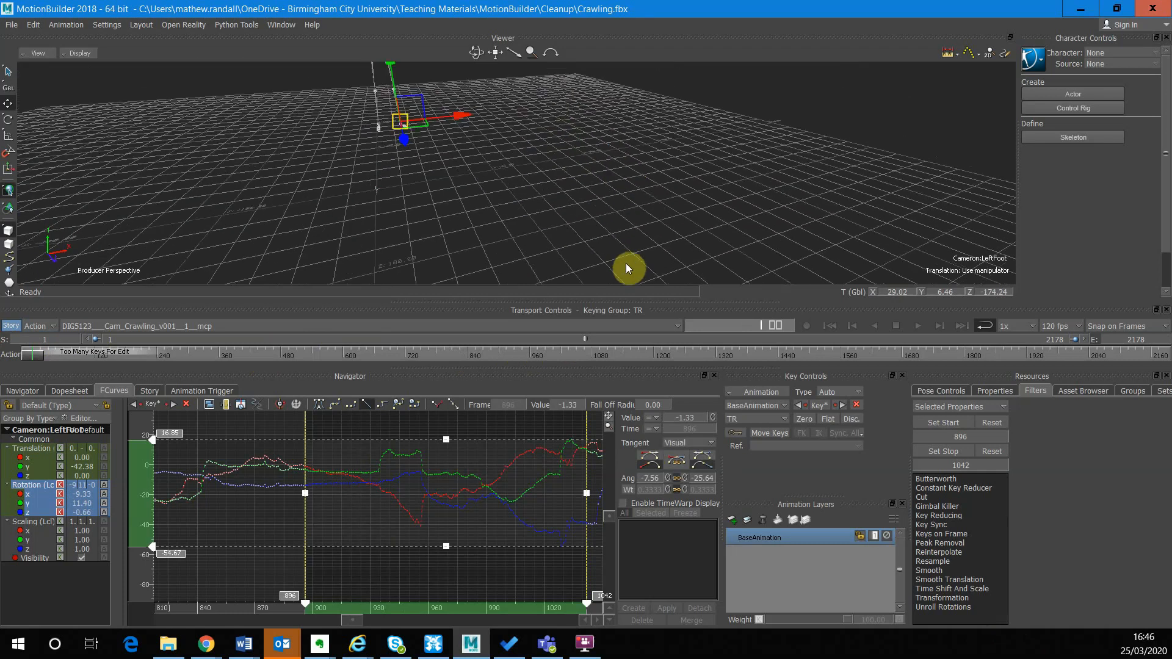
{"action": "left_click_drag", "start_coordinate": [540, 90], "coordinate": [541, 119], "text": "shift"}
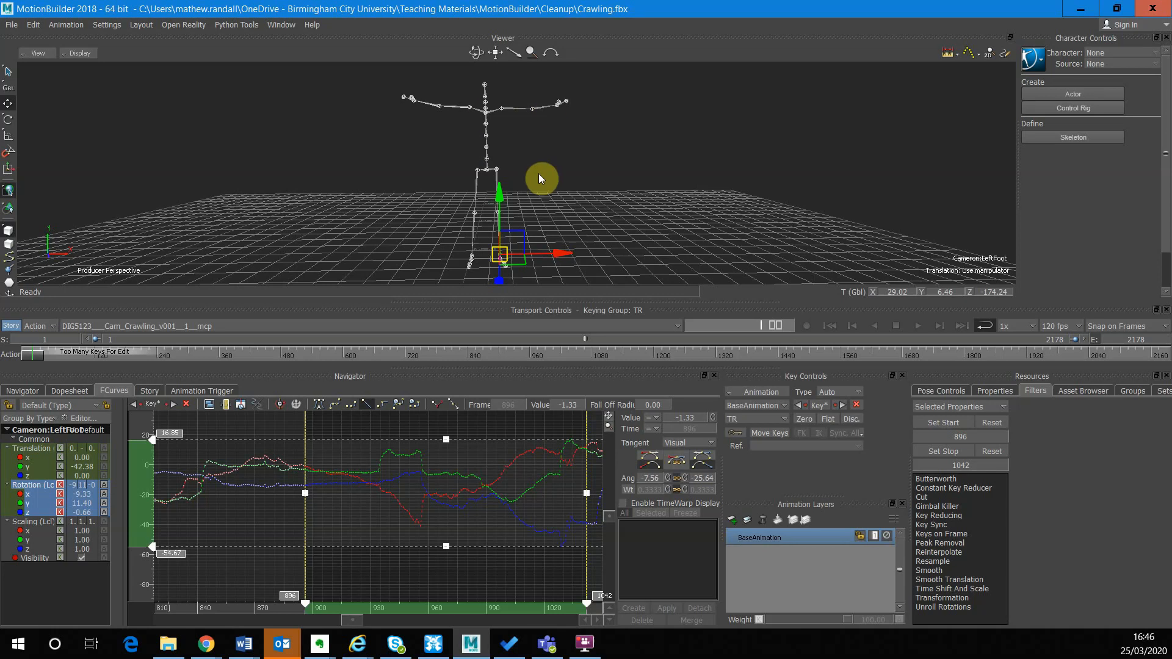
Step: Add a second viewer docked beside the existing one and switch it to the Schematic view
{"action": "left_click", "coordinate": [78, 53]}
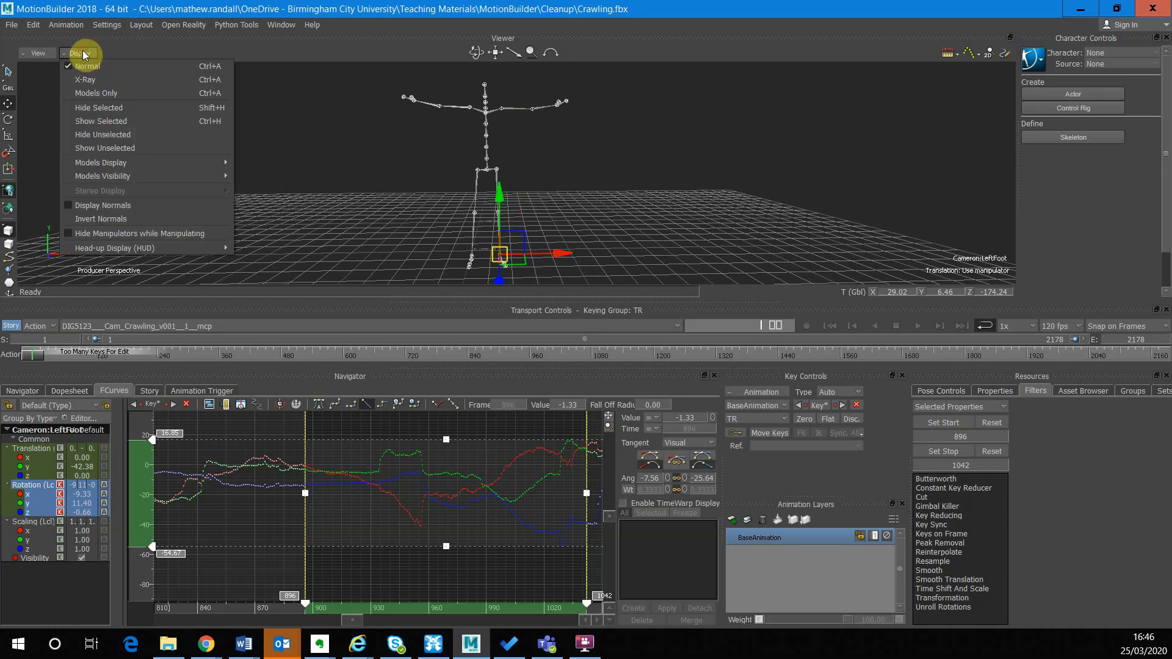
{"action": "left_click", "coordinate": [280, 26]}
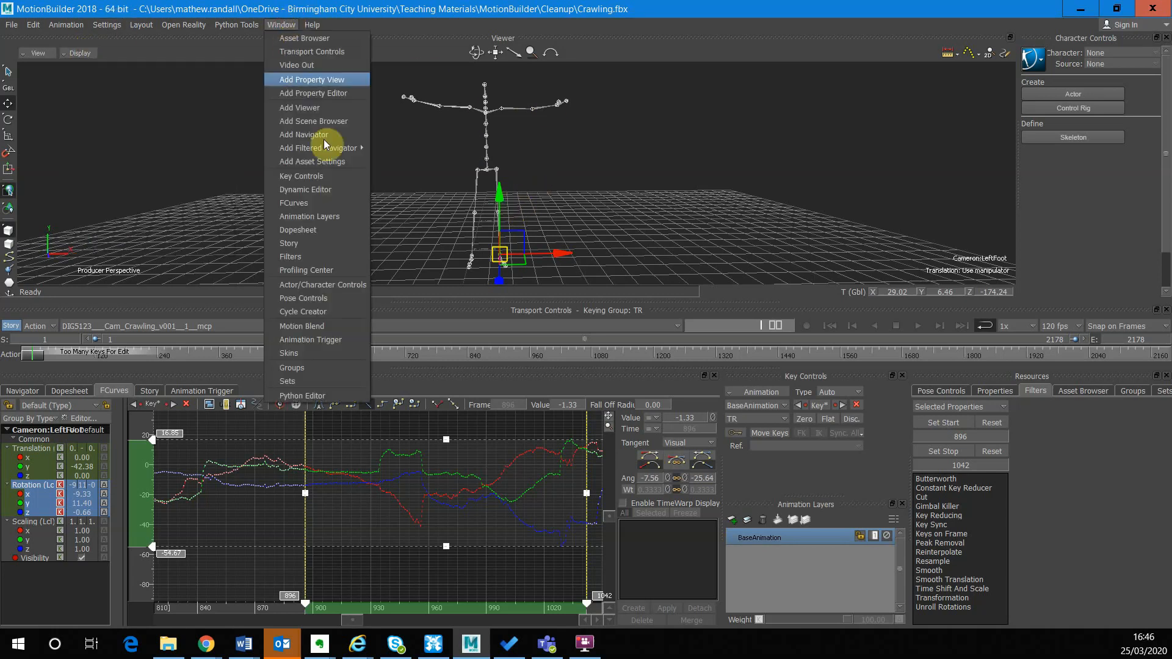
{"action": "left_click", "coordinate": [324, 116]}
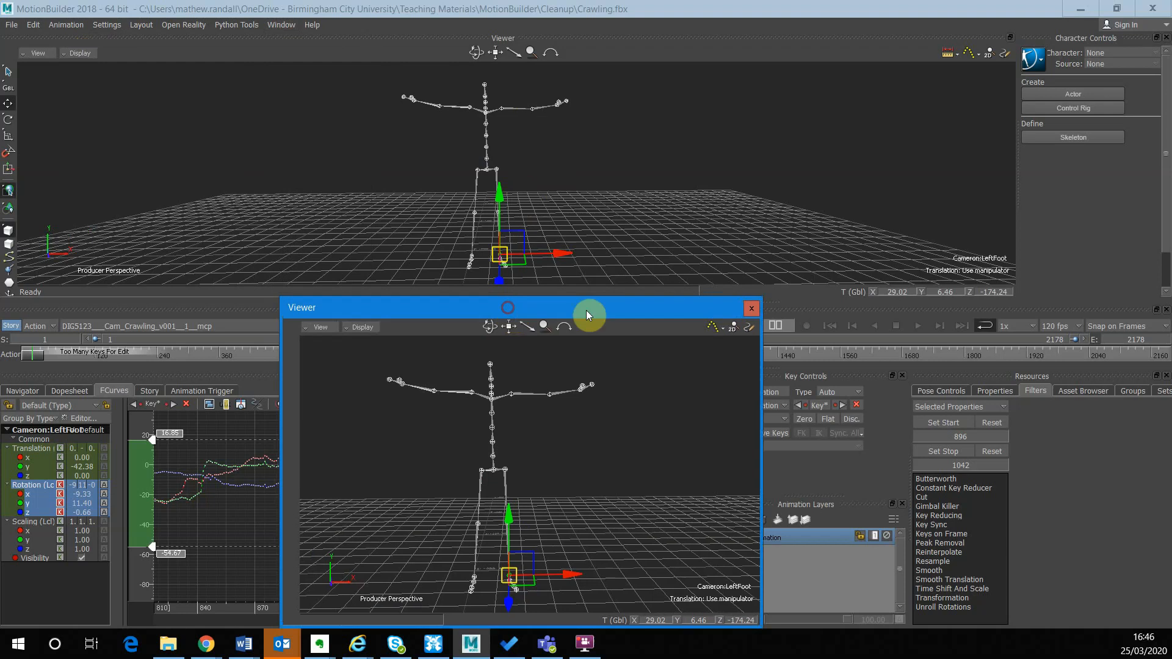
{"action": "left_click_drag", "start_coordinate": [587, 306], "coordinate": [760, 67]}
{"action": "left_click", "coordinate": [568, 52]}
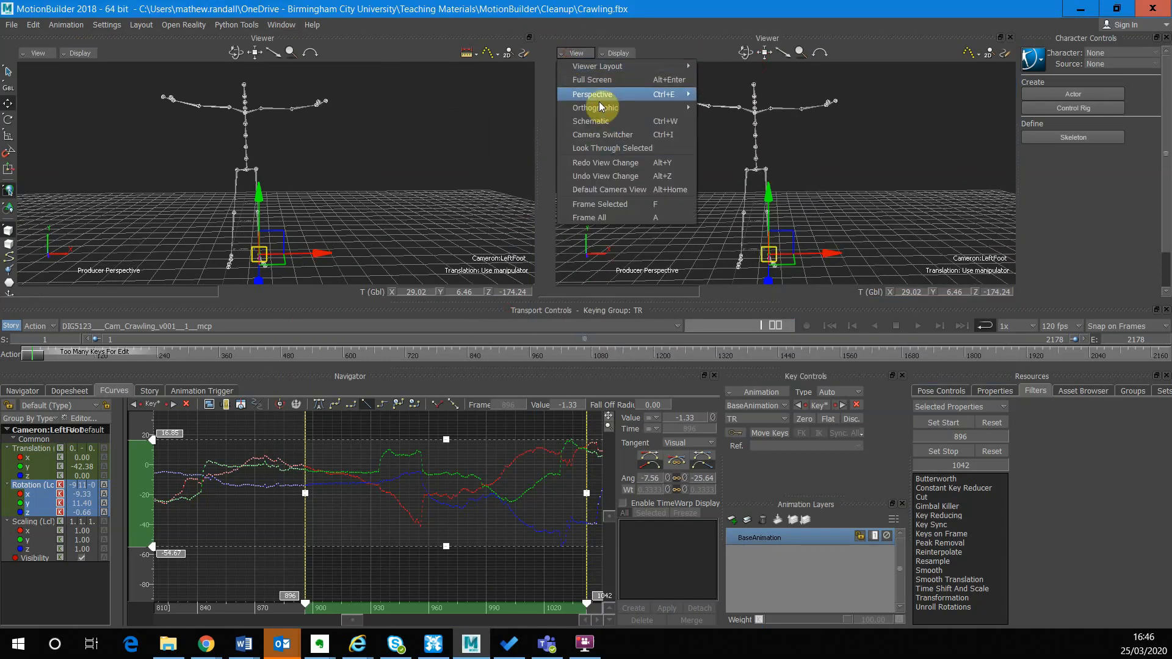
{"action": "left_click", "coordinate": [599, 121]}
Step: Zero the rotation of the Hips joint from its node in the schematic
{"action": "middle_click_drag", "start_coordinate": [728, 145], "coordinate": [768, 83]}
{"action": "left_click", "coordinate": [709, 120]}
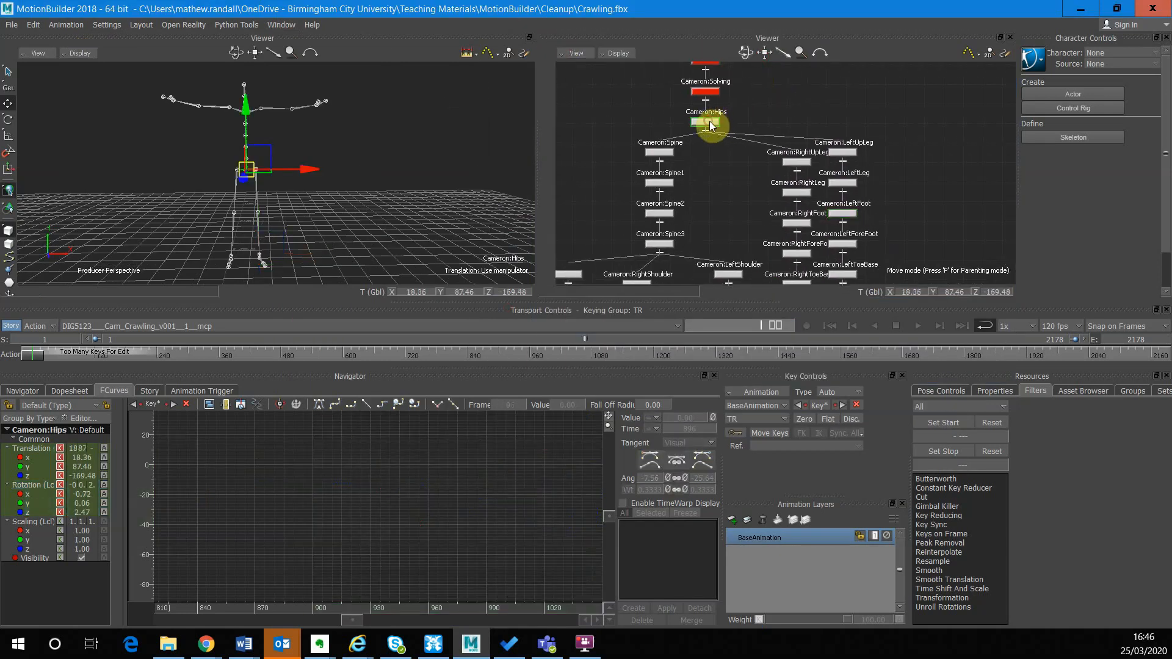
{"action": "right_click", "coordinate": [712, 124]}
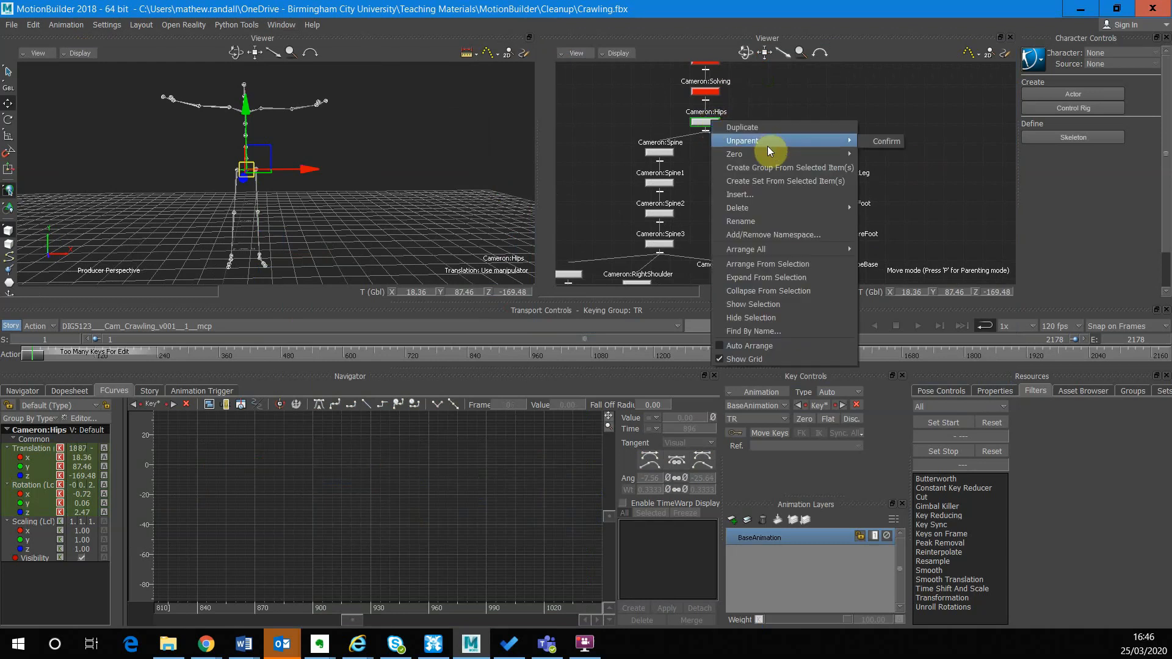
{"action": "mouse_move", "coordinate": [788, 154]}
{"action": "left_click", "coordinate": [893, 194]}
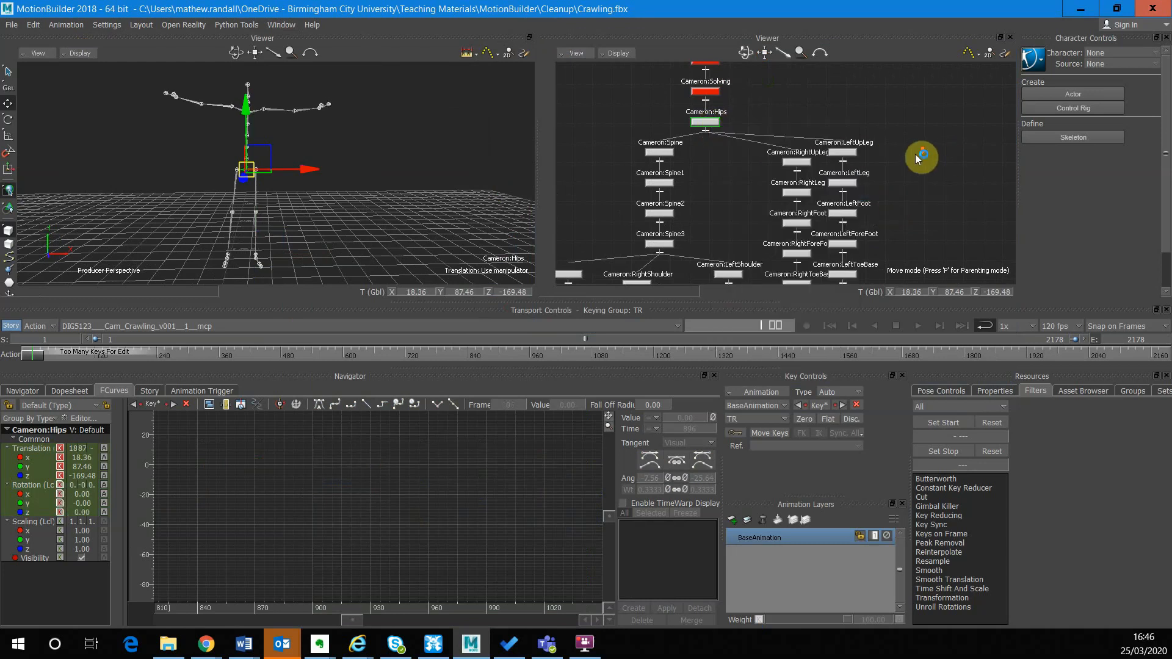
Step: Select all joints of both leg chains in the schematic and zero their rotation
{"action": "left_click_drag", "start_coordinate": [760, 139], "coordinate": [824, 276]}
{"action": "right_click", "coordinate": [842, 192]}
{"action": "mouse_move", "coordinate": [916, 212]}
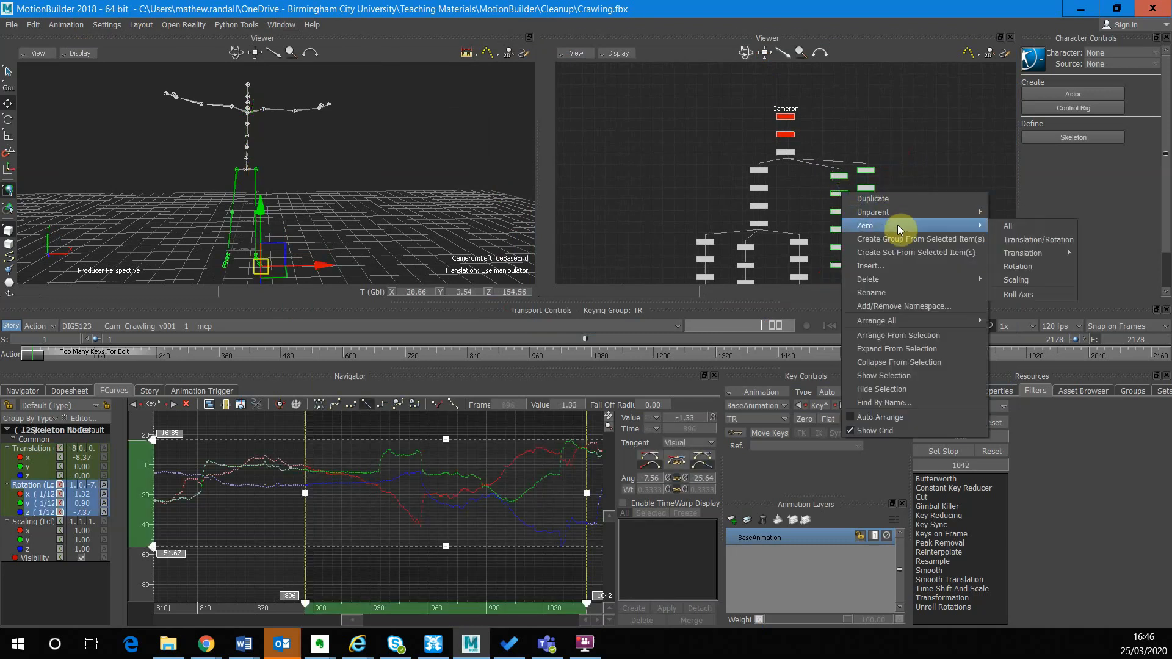
{"action": "mouse_move", "coordinate": [962, 227]}
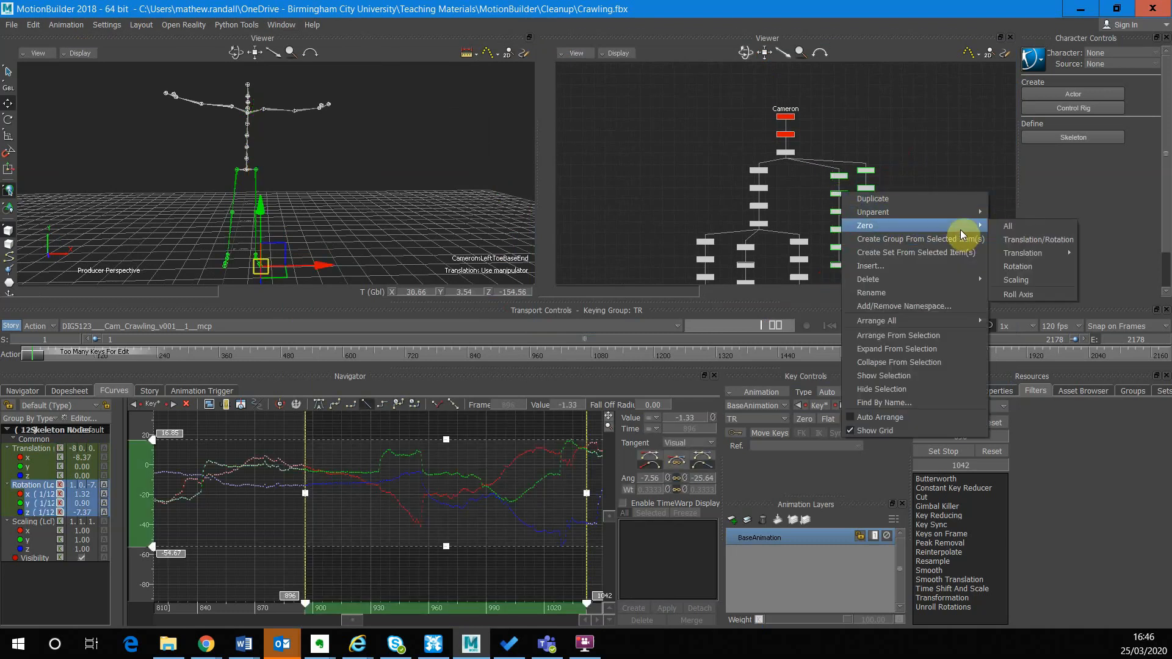
{"action": "left_click", "coordinate": [1027, 264]}
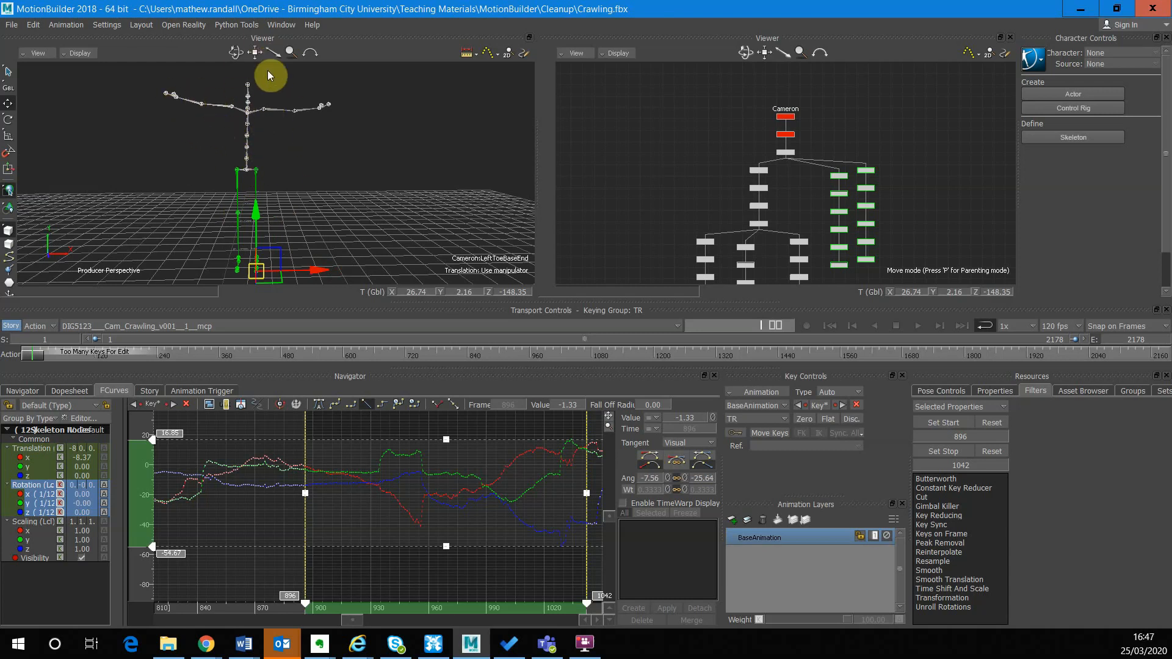
Step: Select the Spine to Spine3 nodes in the schematic and zero their rotation
{"action": "middle_click_drag", "start_coordinate": [809, 210], "coordinate": [794, 166], "text": "alt"}
{"action": "right_click_drag", "start_coordinate": [784, 168], "coordinate": [804, 190], "text": "alt"}
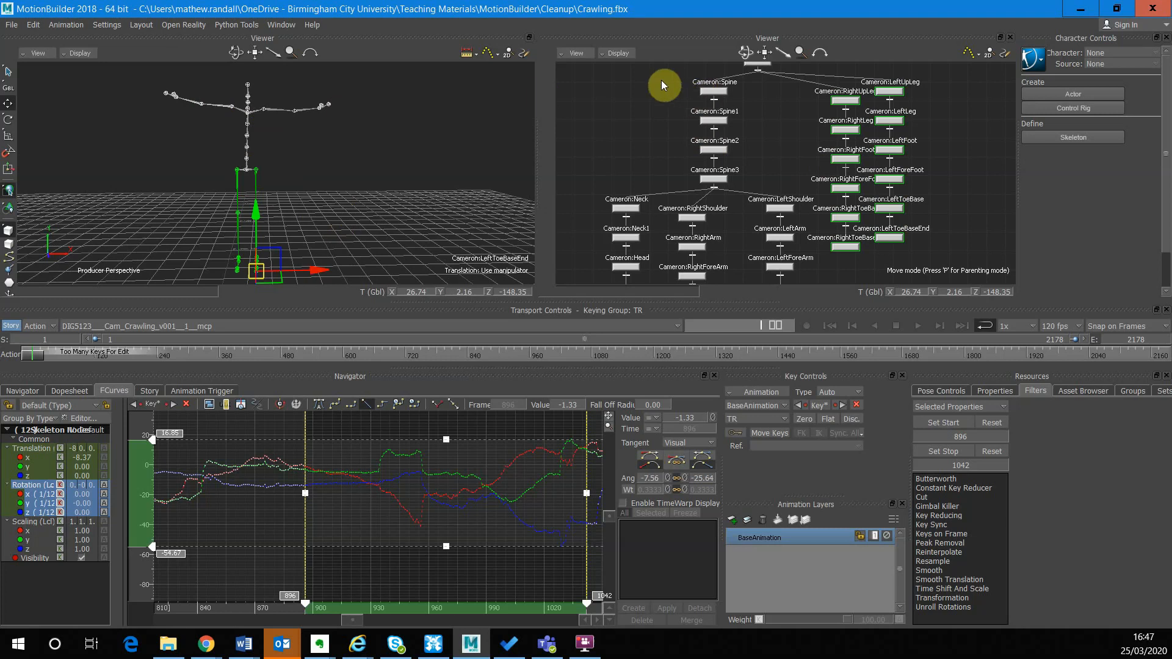
{"action": "left_click_drag", "start_coordinate": [682, 79], "coordinate": [723, 187]}
{"action": "right_click", "coordinate": [722, 186]}
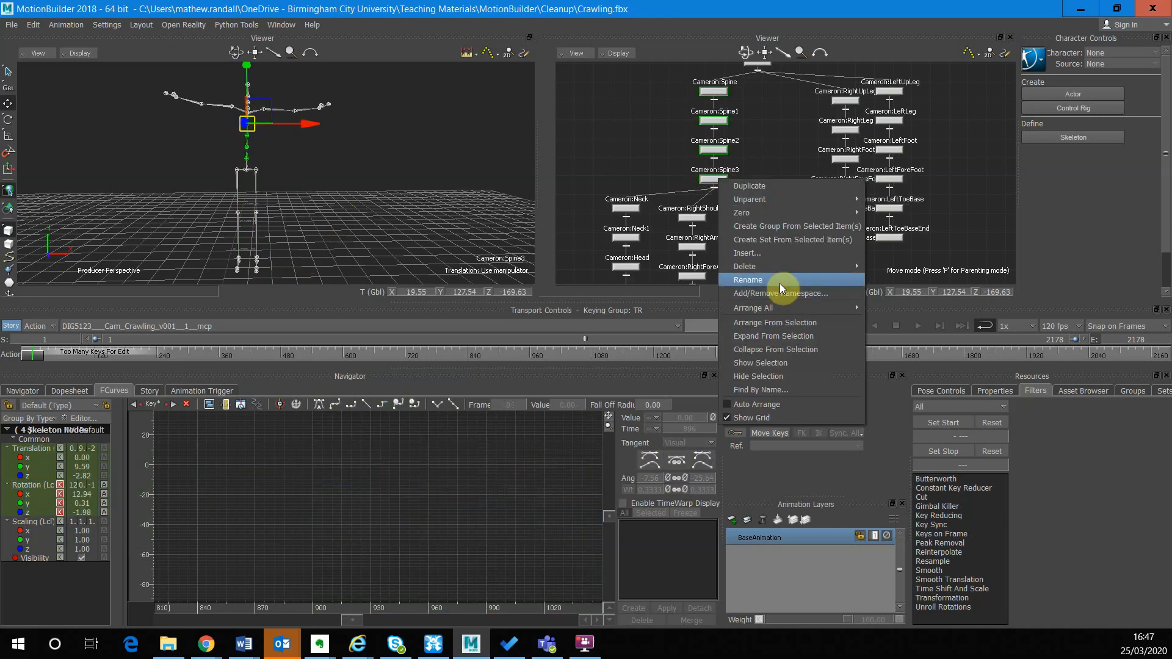
{"action": "mouse_move", "coordinate": [789, 213]}
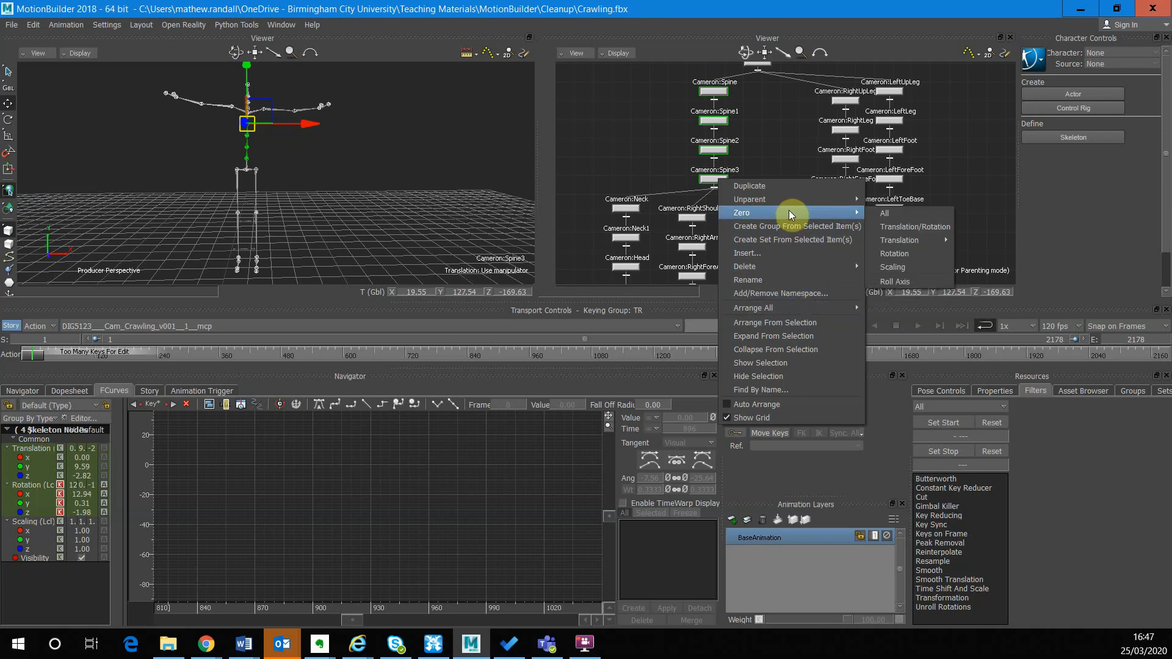
{"action": "left_click", "coordinate": [903, 254]}
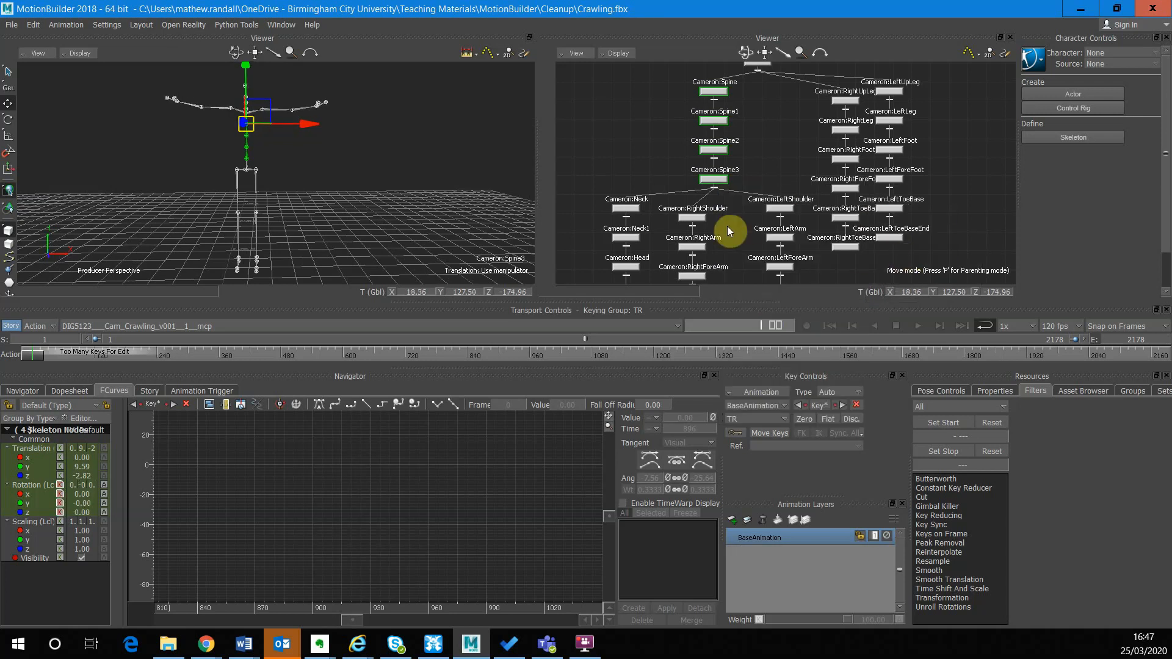
Step: Select the neck and head chain from Neck to HeadEnd and zero its rotation
{"action": "middle_click_drag", "start_coordinate": [740, 215], "coordinate": [742, 116], "text": "alt"}
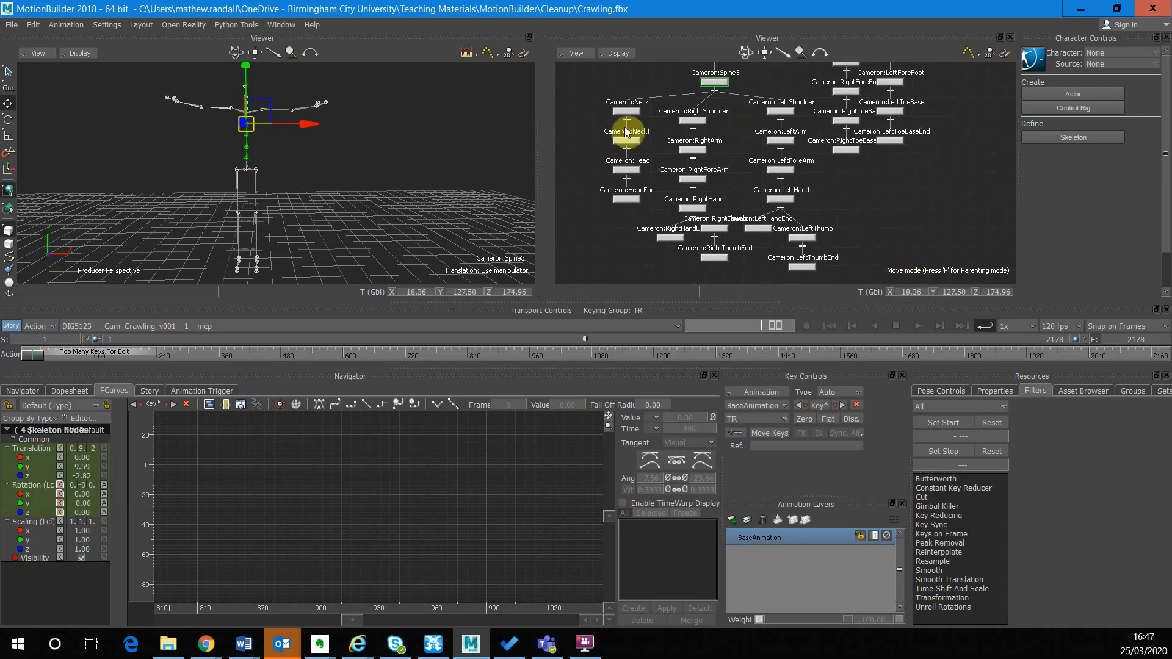
{"action": "left_click_drag", "start_coordinate": [592, 91], "coordinate": [657, 223]}
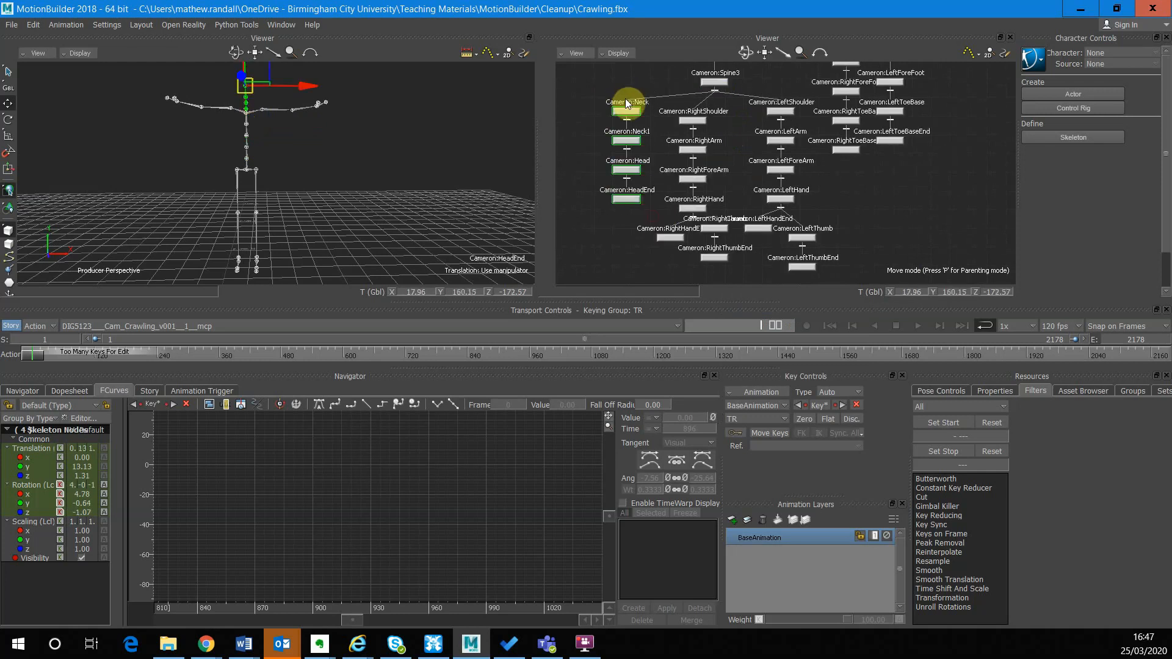
{"action": "right_click", "coordinate": [629, 111]}
{"action": "mouse_move", "coordinate": [715, 148]}
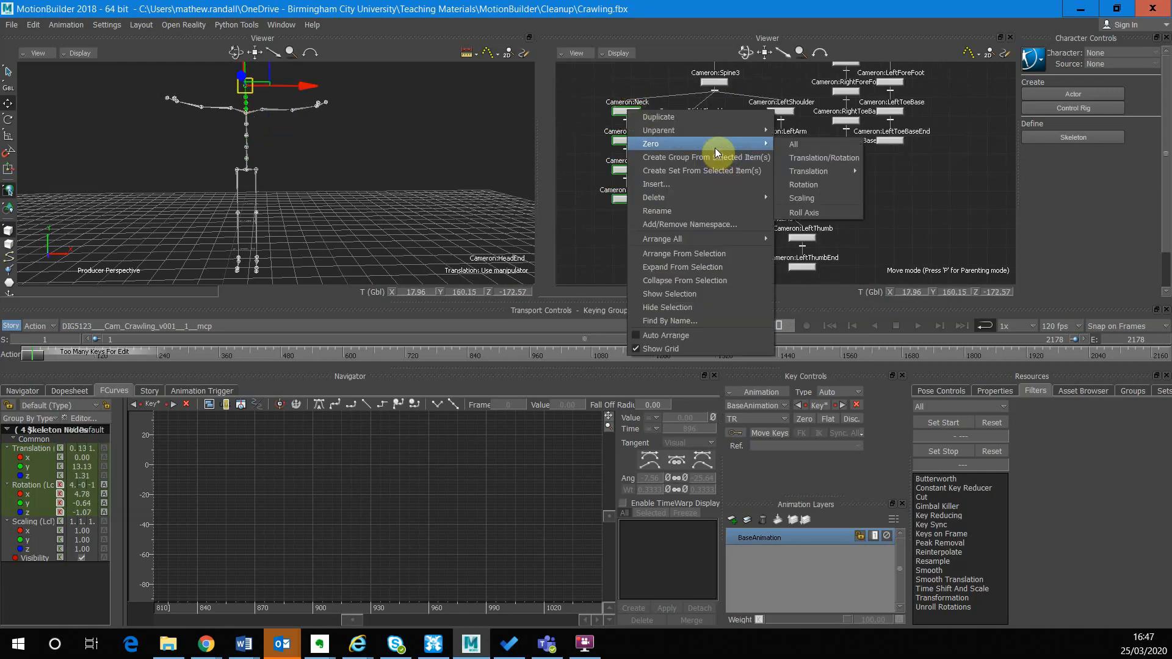
{"action": "left_click", "coordinate": [806, 185]}
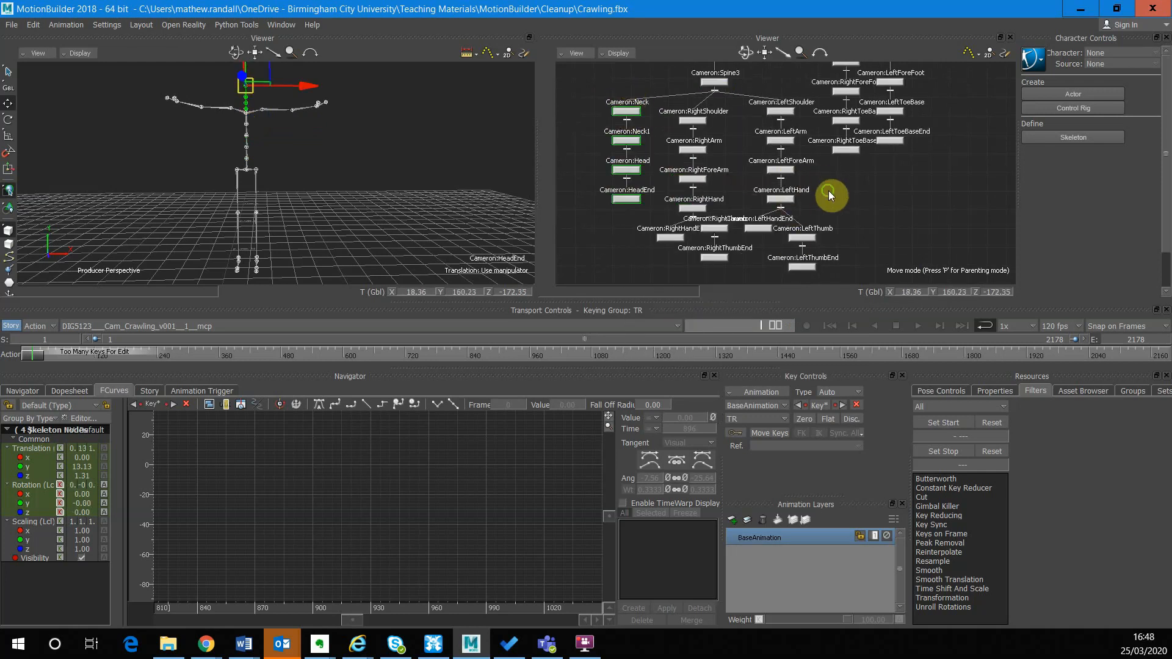
Step: Try zeroing the rotation of both arm chains from RightArm and LeftArm down, and undo the change
{"action": "mouse_move", "coordinate": [830, 191]}
{"action": "left_mouse_down", "text": "shift"}
{"action": "mouse_move", "coordinate": [802, 218]}
{"action": "mouse_move", "coordinate": [814, 189]}
{"action": "left_mouse_up", "text": "shift"}
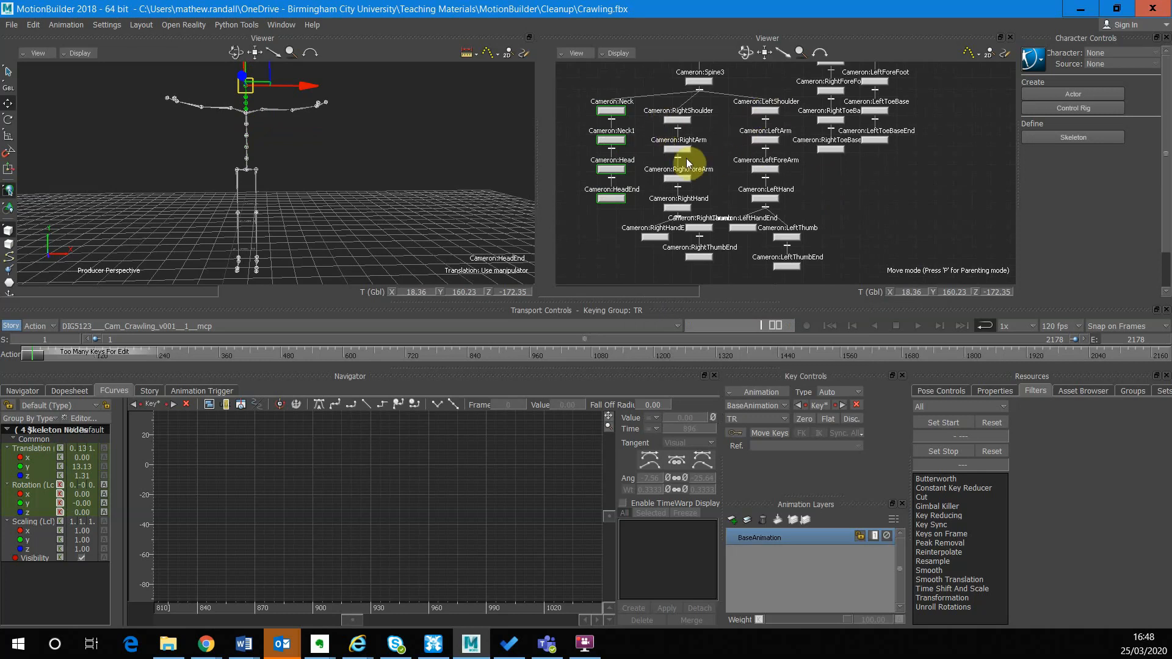
{"action": "left_click_drag", "start_coordinate": [640, 141], "coordinate": [816, 286]}
{"action": "right_click", "coordinate": [767, 144]}
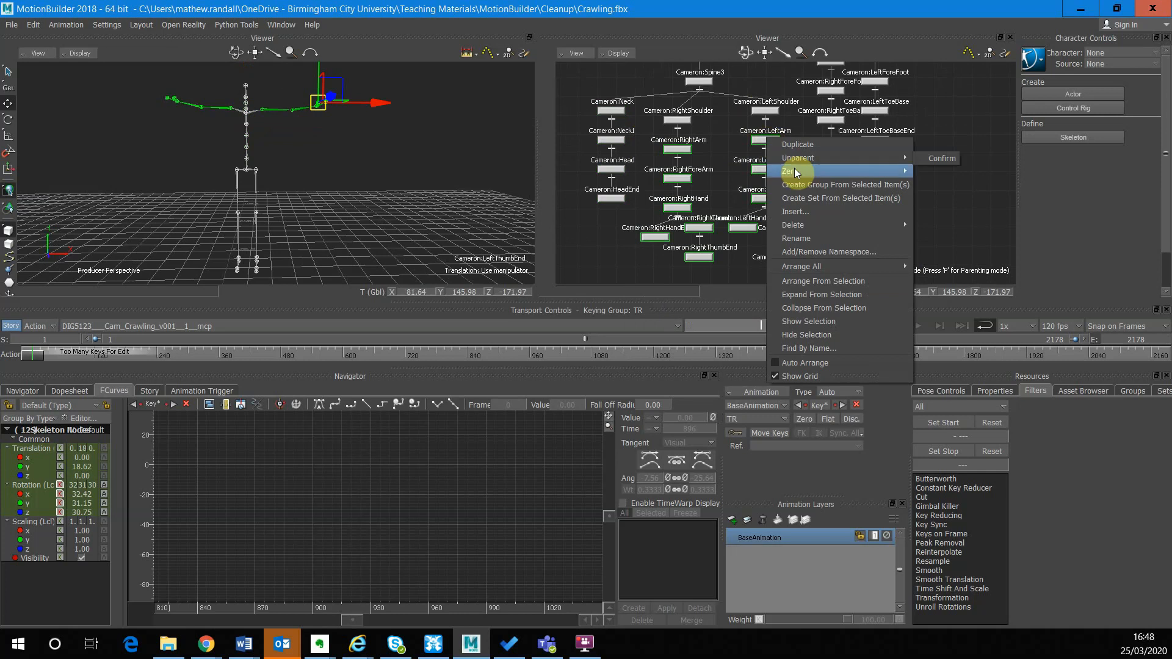
{"action": "mouse_move", "coordinate": [788, 171]}
{"action": "left_click", "coordinate": [943, 213]}
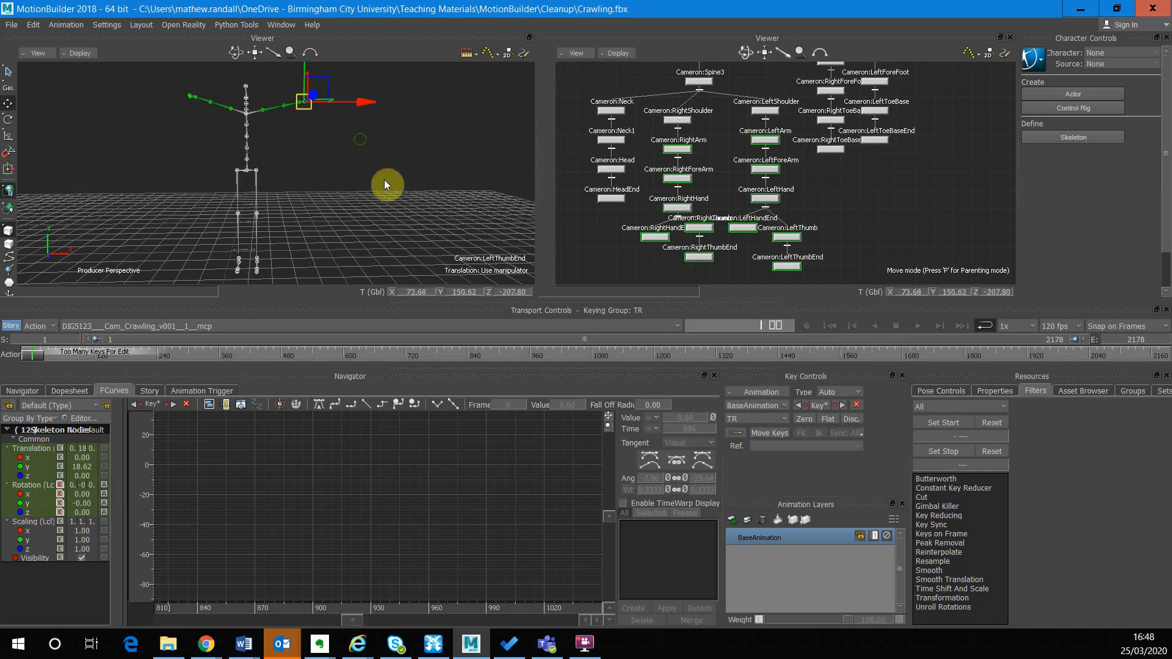
{"action": "mouse_move", "coordinate": [319, 156]}
{"action": "left_mouse_down", "text": "ctrl+shift"}
{"action": "mouse_move", "coordinate": [357, 152]}
{"action": "mouse_move", "coordinate": [314, 164]}
{"action": "left_mouse_up", "text": "ctrl+shift"}
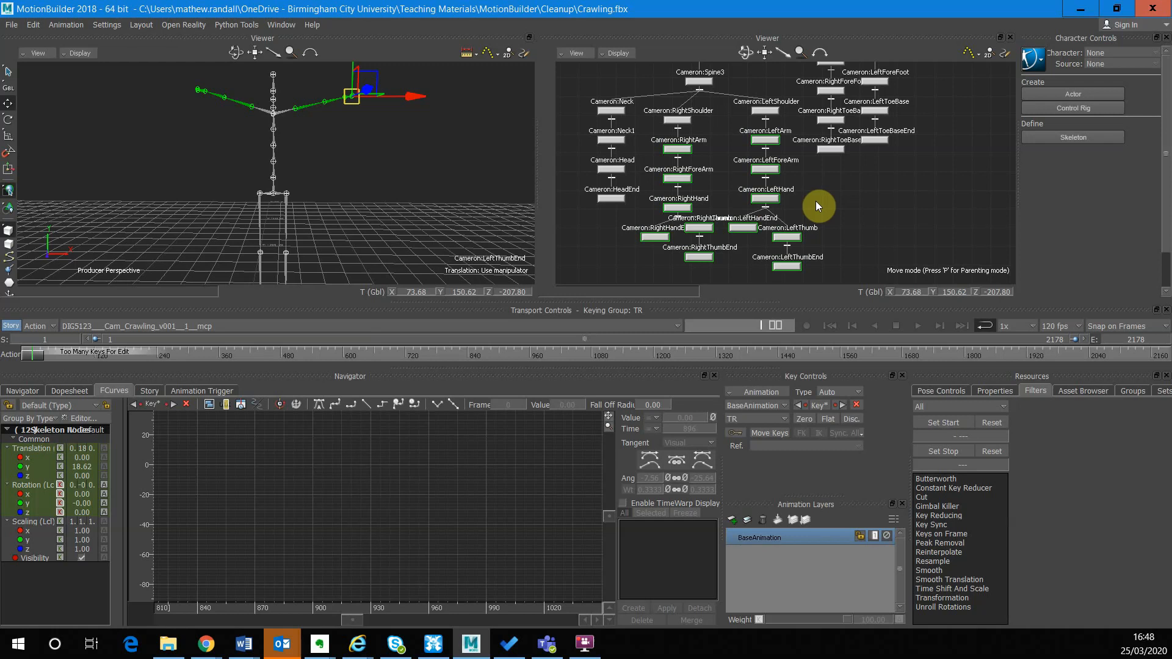
{"action": "key", "text": "ctrl+z"}
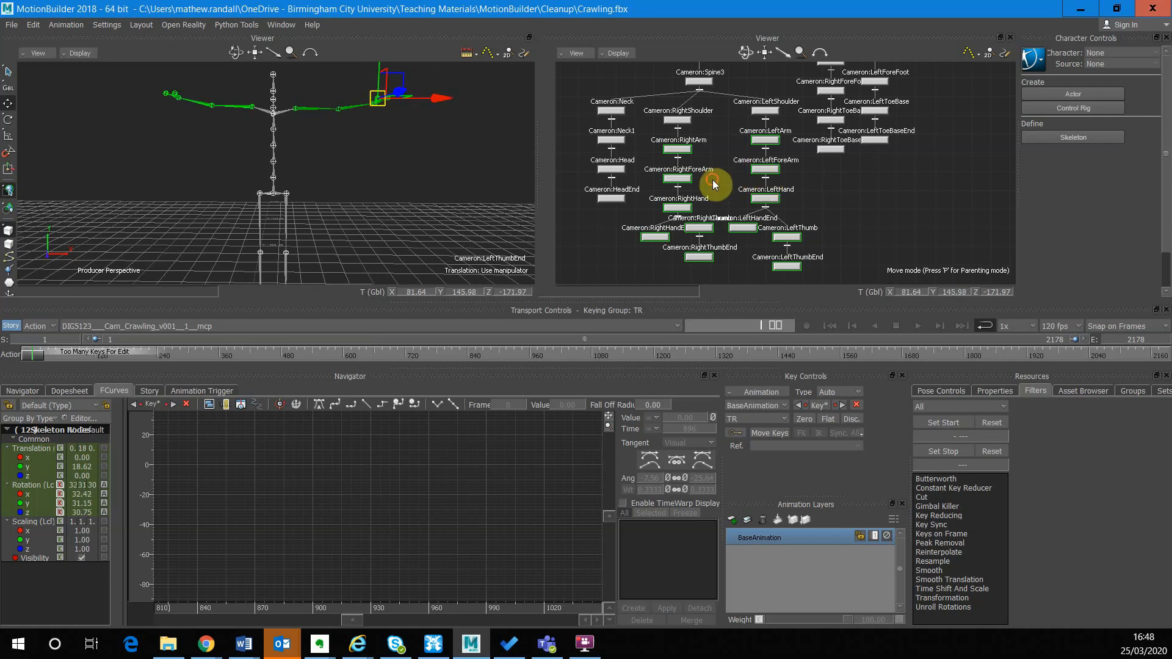
Step: Zero the rotation of both forearms, hands and thumbs, leaving the shoulders and upper arms out of the selection
{"action": "left_click_drag", "start_coordinate": [837, 193], "coordinate": [817, 152]}
{"action": "left_click_drag", "start_coordinate": [633, 157], "coordinate": [721, 291]}
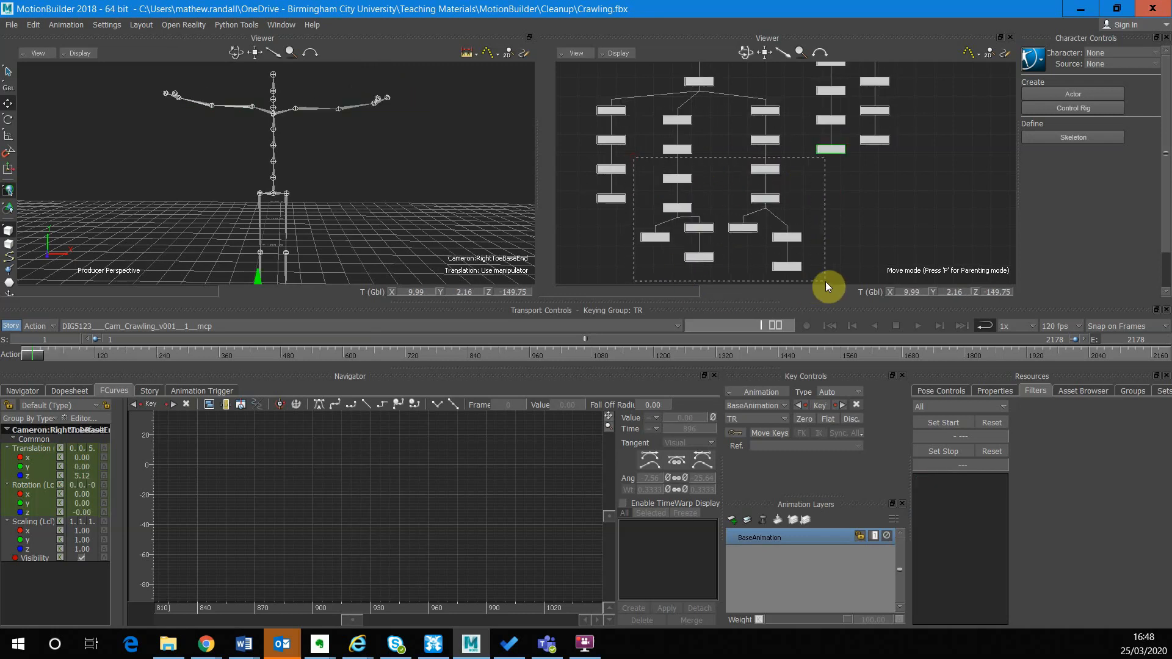
{"action": "left_click_drag", "start_coordinate": [826, 281], "coordinate": [825, 281]}
{"action": "right_click", "coordinate": [774, 177]}
{"action": "mouse_move", "coordinate": [830, 204]}
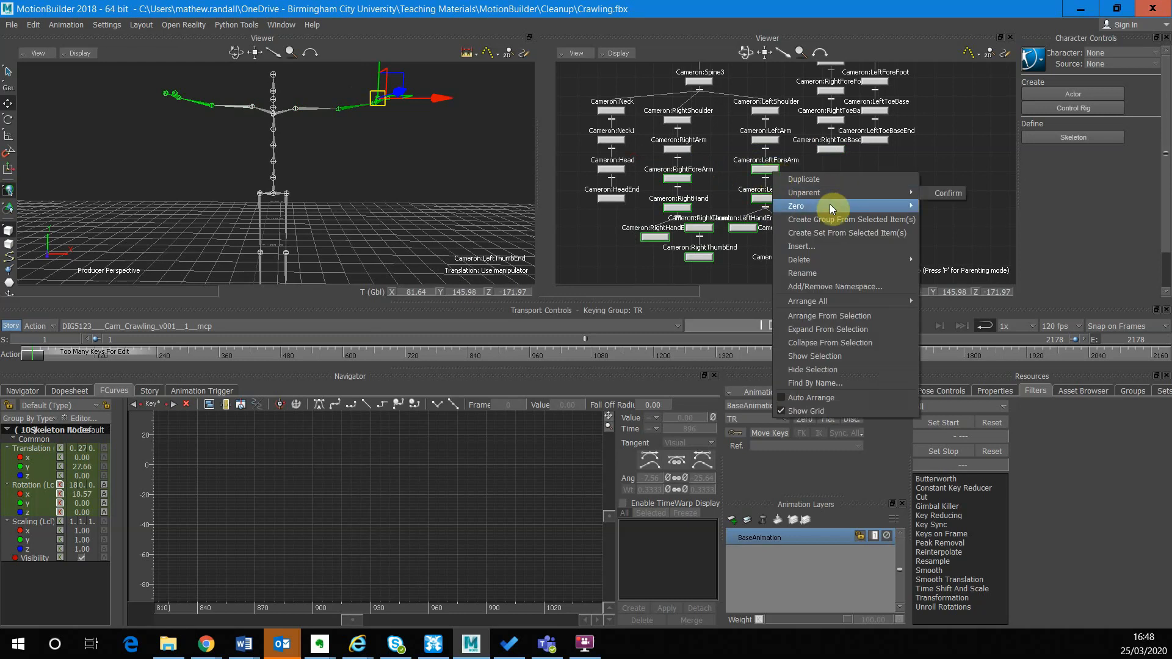
{"action": "left_click", "coordinate": [958, 247]}
{"action": "left_click_drag", "start_coordinate": [348, 173], "coordinate": [312, 72], "text": "ctrl+shift"}
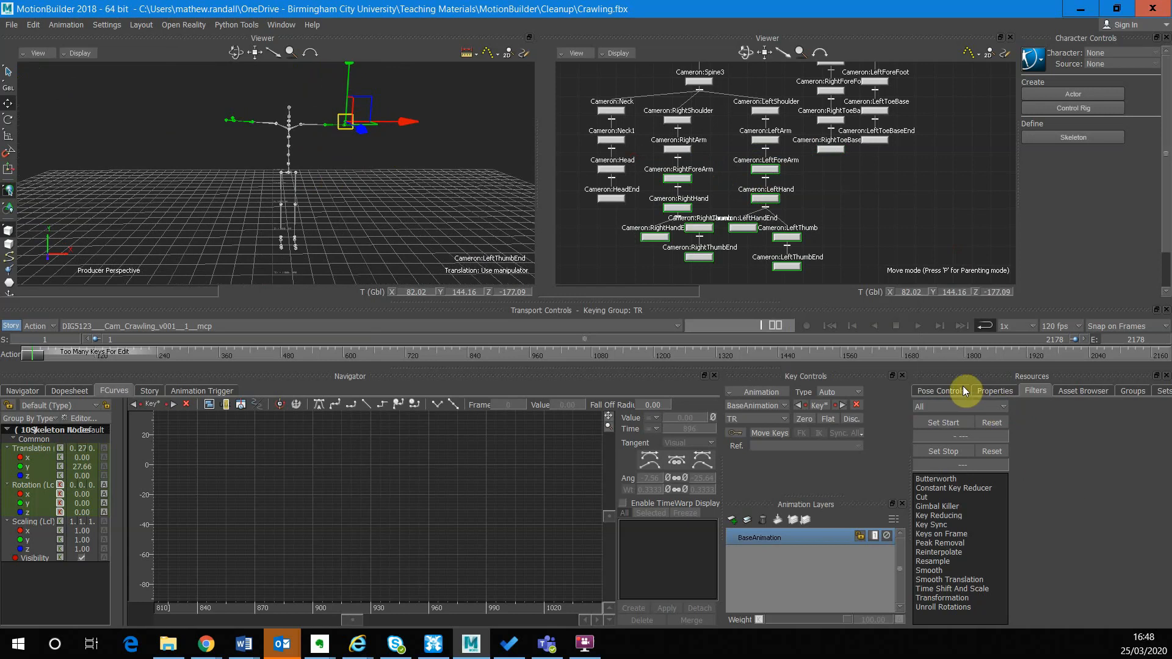
Step: Characterize the skeleton as a biped by applying the Character template to the Hips node
{"action": "left_click", "coordinate": [1000, 390]}
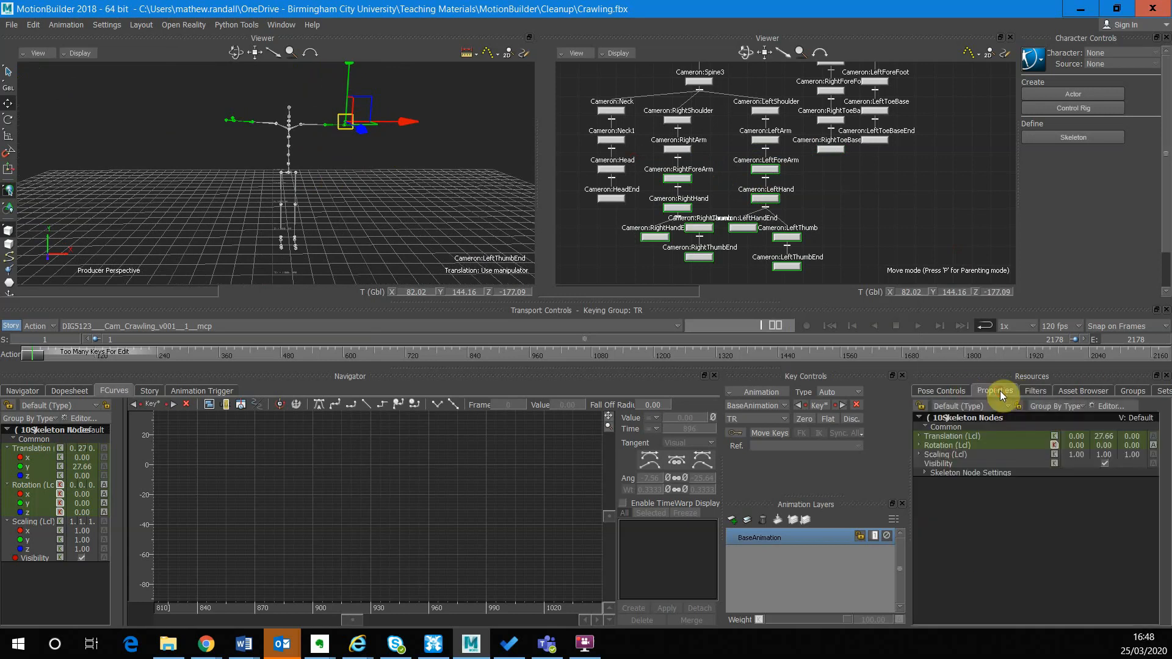
{"action": "left_click", "coordinate": [945, 391]}
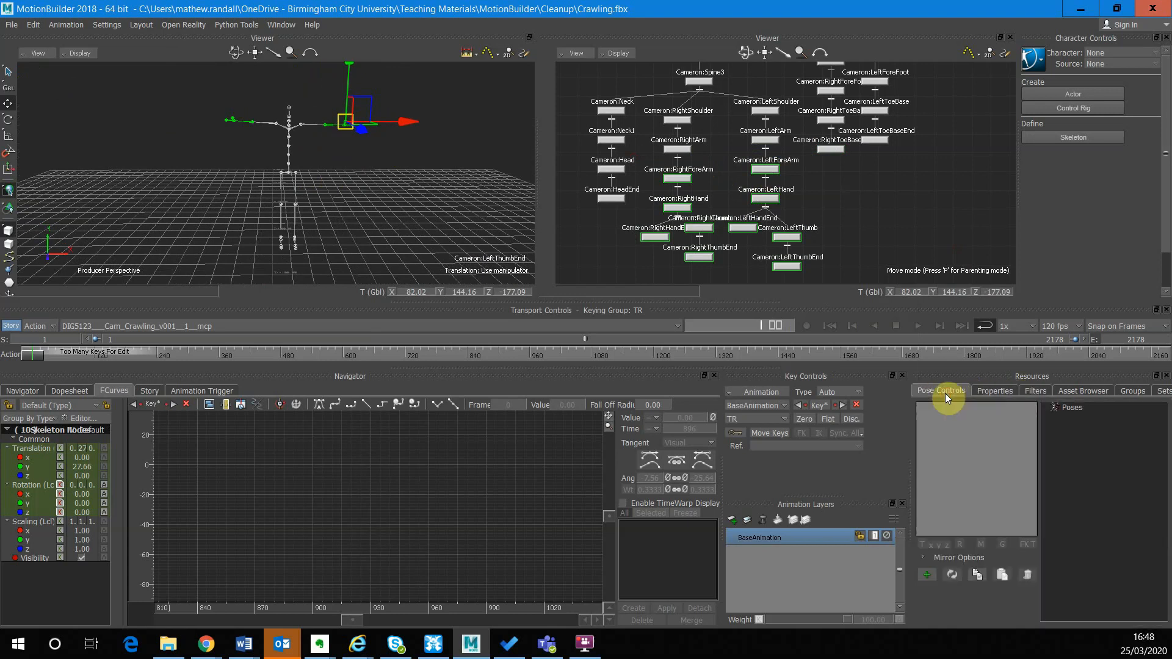
{"action": "left_click", "coordinate": [1087, 390]}
{"action": "left_click_drag", "start_coordinate": [1046, 495], "coordinate": [292, 177]}
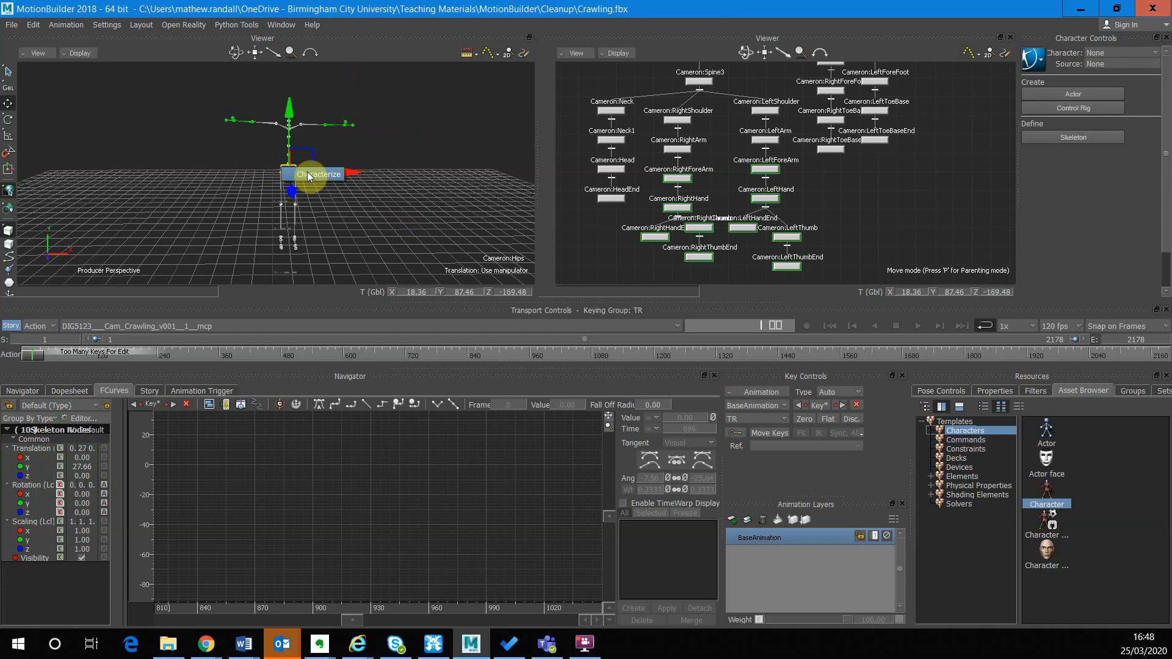
{"action": "left_click", "coordinate": [310, 176]}
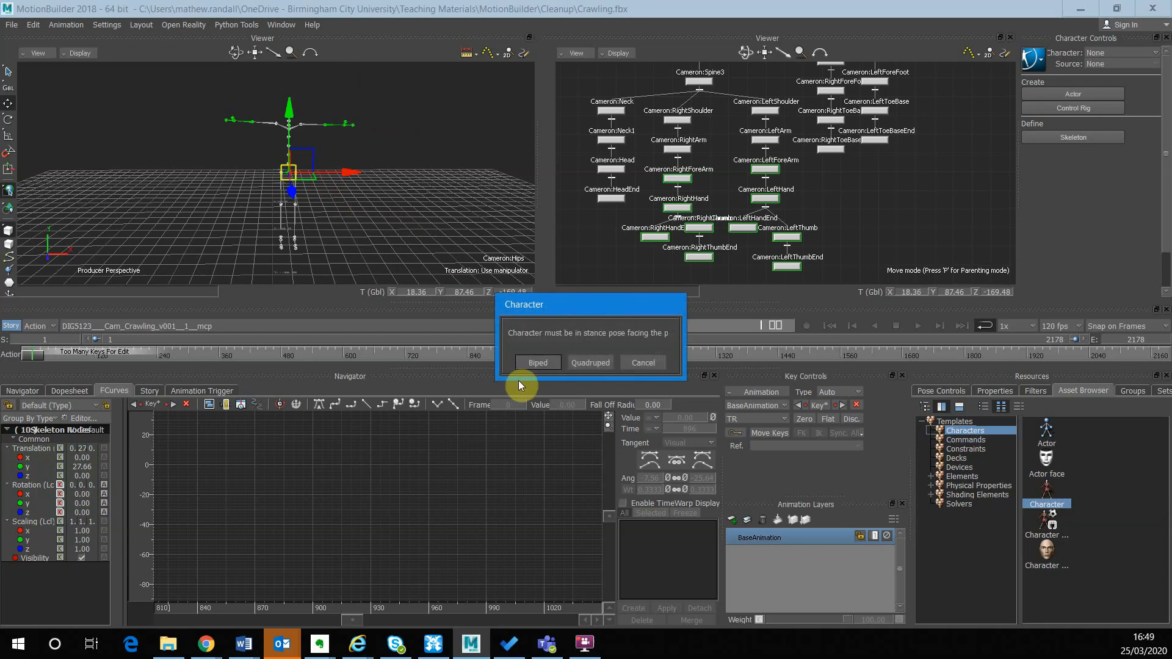
{"action": "left_click", "coordinate": [538, 363]}
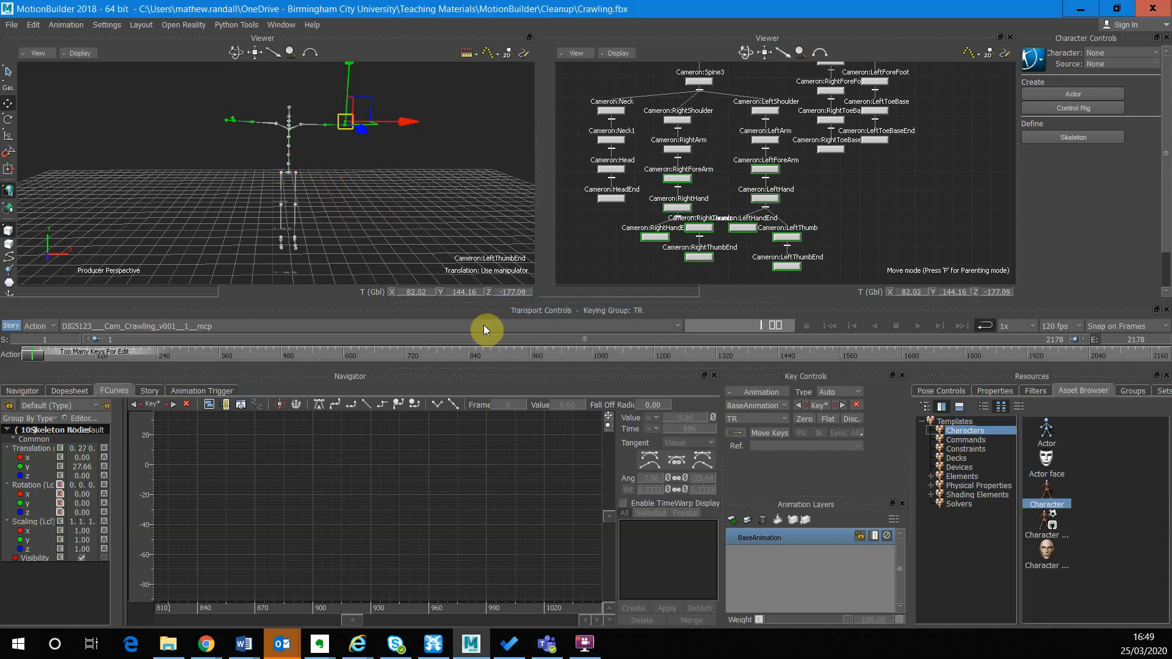
Step: Make Character the current character and create an FK/IK control rig as its source
{"action": "left_click", "coordinate": [1123, 53]}
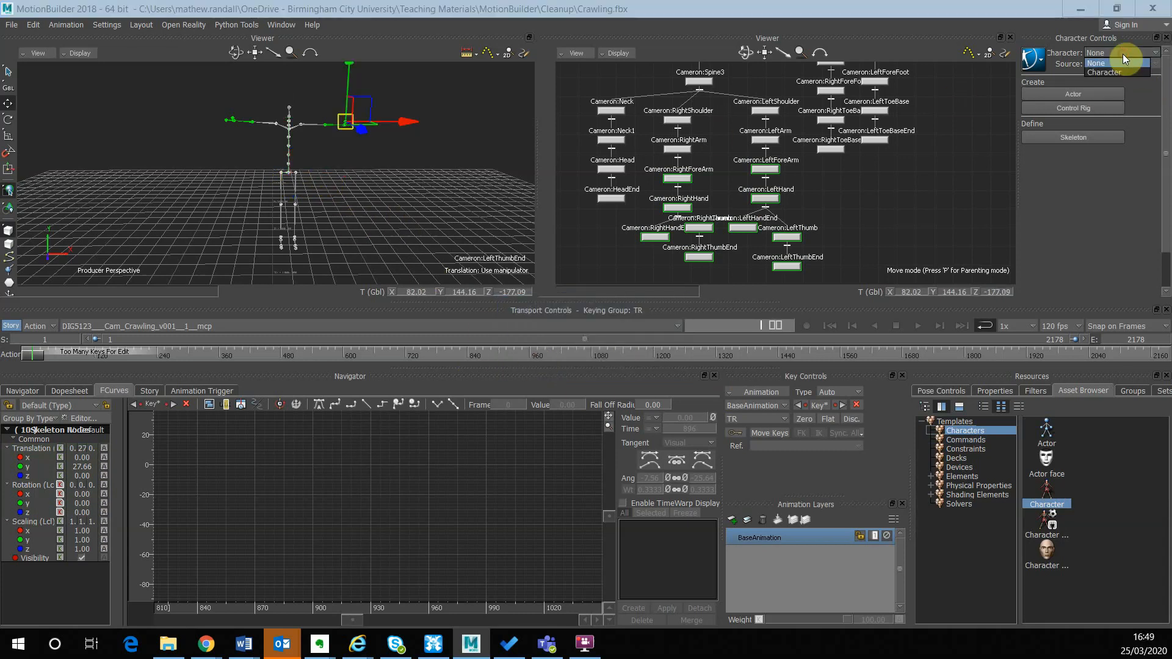
{"action": "left_click", "coordinate": [1109, 73]}
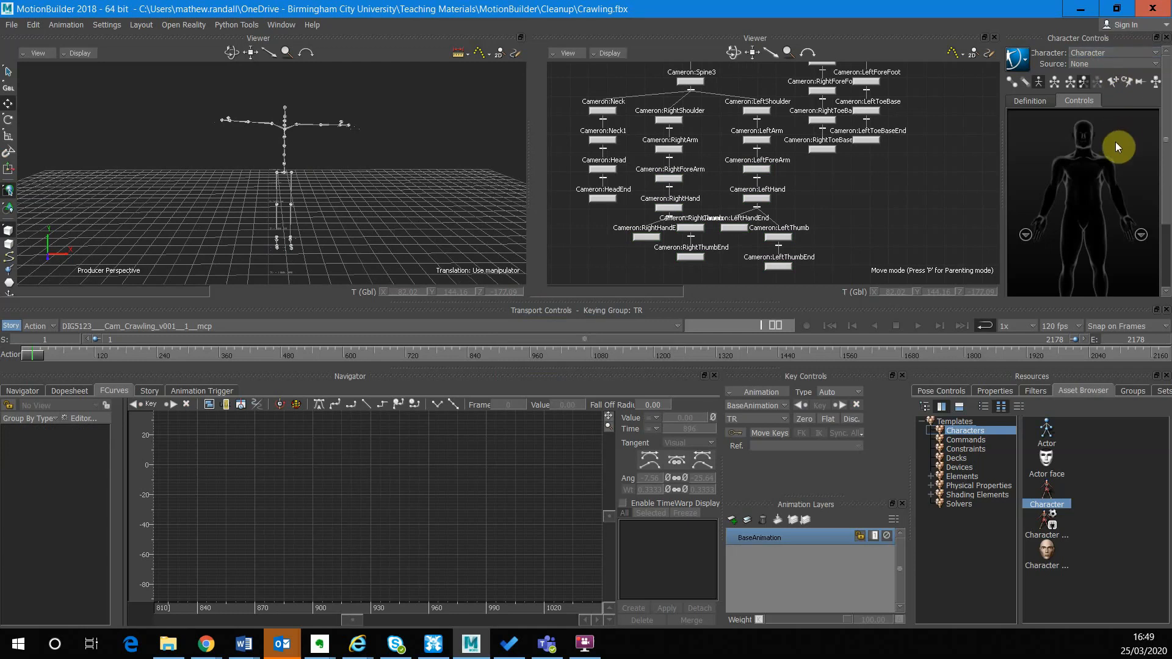
{"action": "left_click", "coordinate": [1104, 63]}
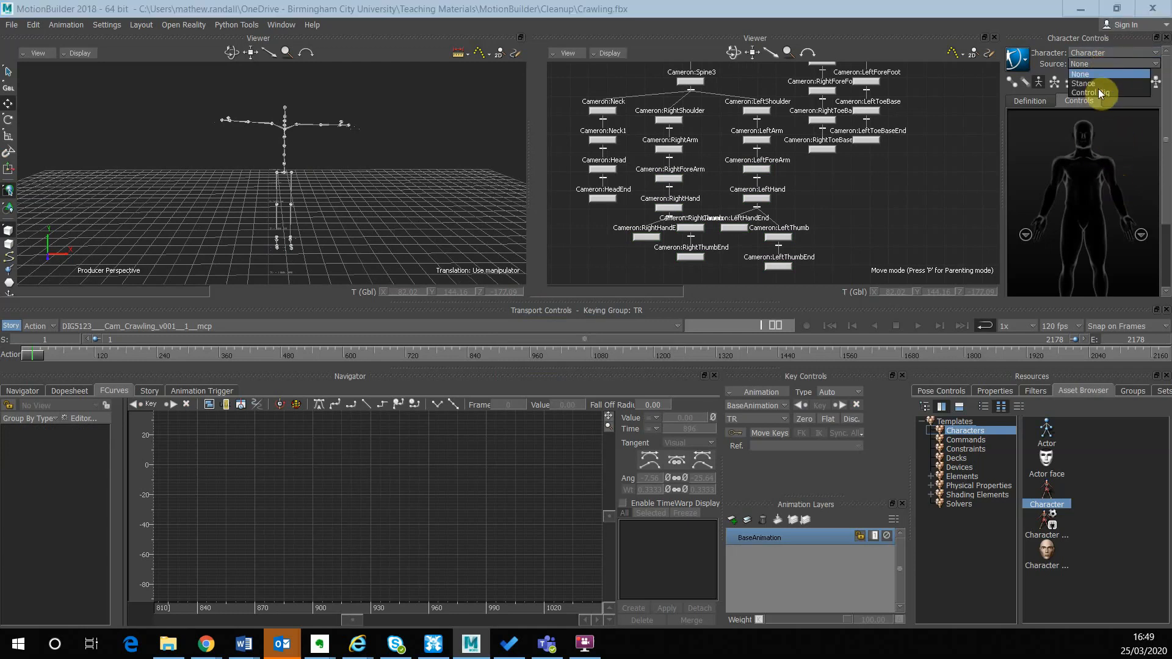
{"action": "left_click", "coordinate": [1098, 91]}
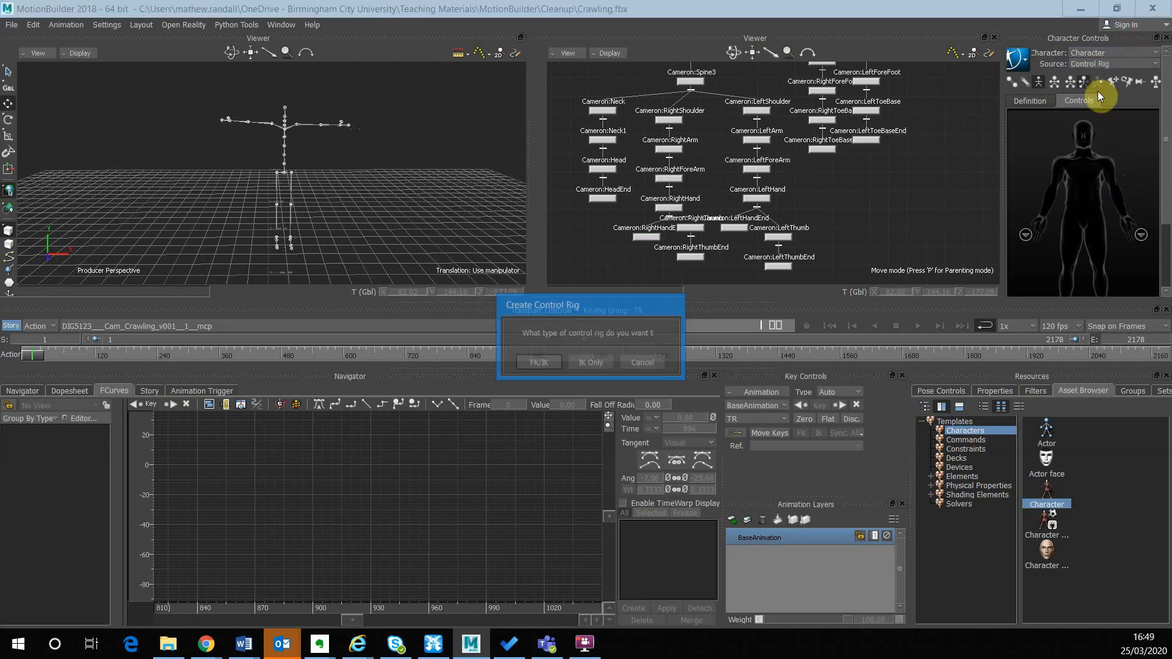
{"action": "left_click", "coordinate": [539, 363]}
{"action": "left_click_drag", "start_coordinate": [32, 359], "coordinate": [916, 355]}
{"action": "left_click_drag", "start_coordinate": [721, 365], "coordinate": [1, 339]}
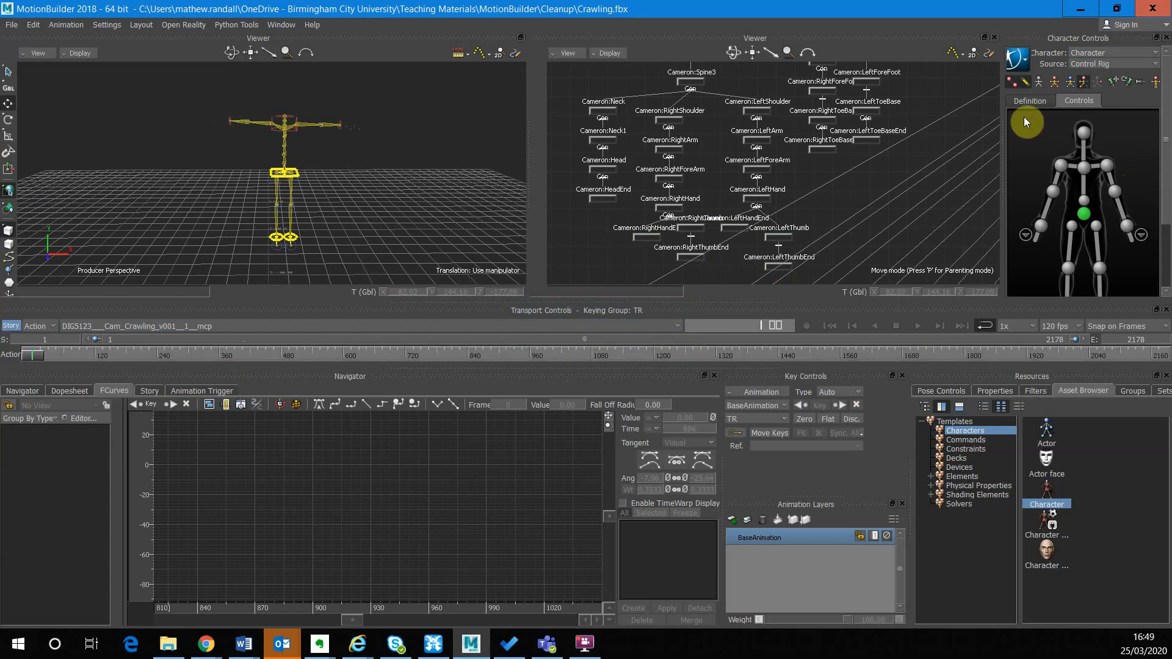
Step: Set the character's source to None and scrub the timeline to check the original crawling motion on the skeleton
{"action": "left_click", "coordinate": [1120, 53]}
{"action": "left_click", "coordinate": [1120, 51]}
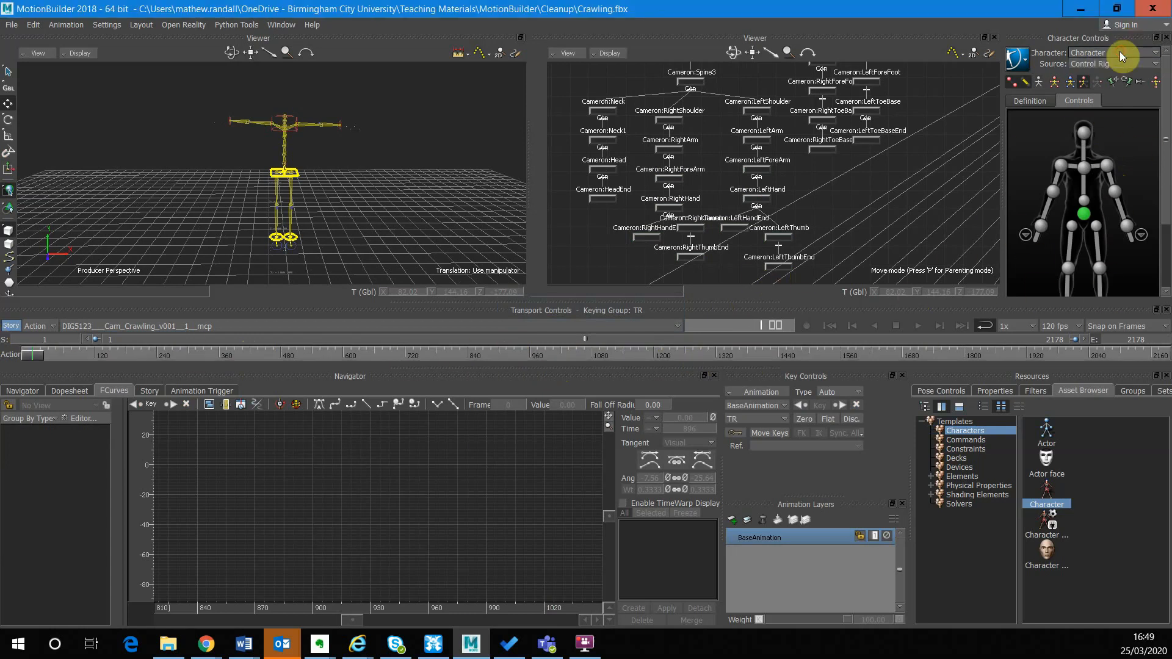
{"action": "left_click", "coordinate": [1112, 64]}
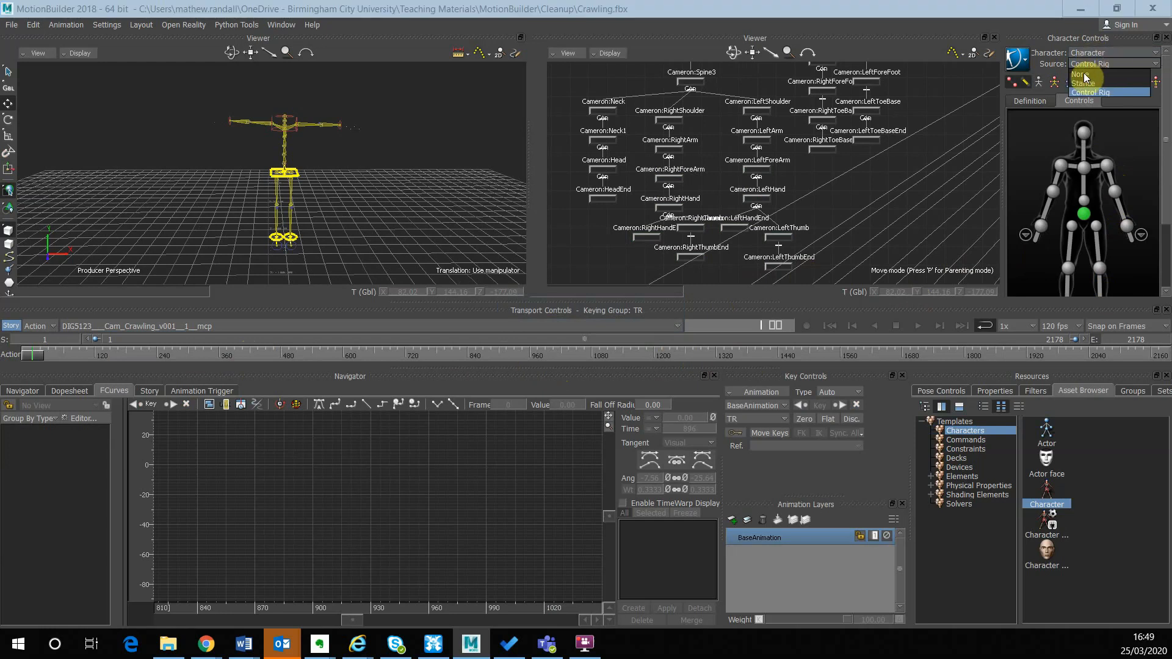
{"action": "left_click", "coordinate": [1085, 76]}
{"action": "left_click", "coordinate": [147, 354]}
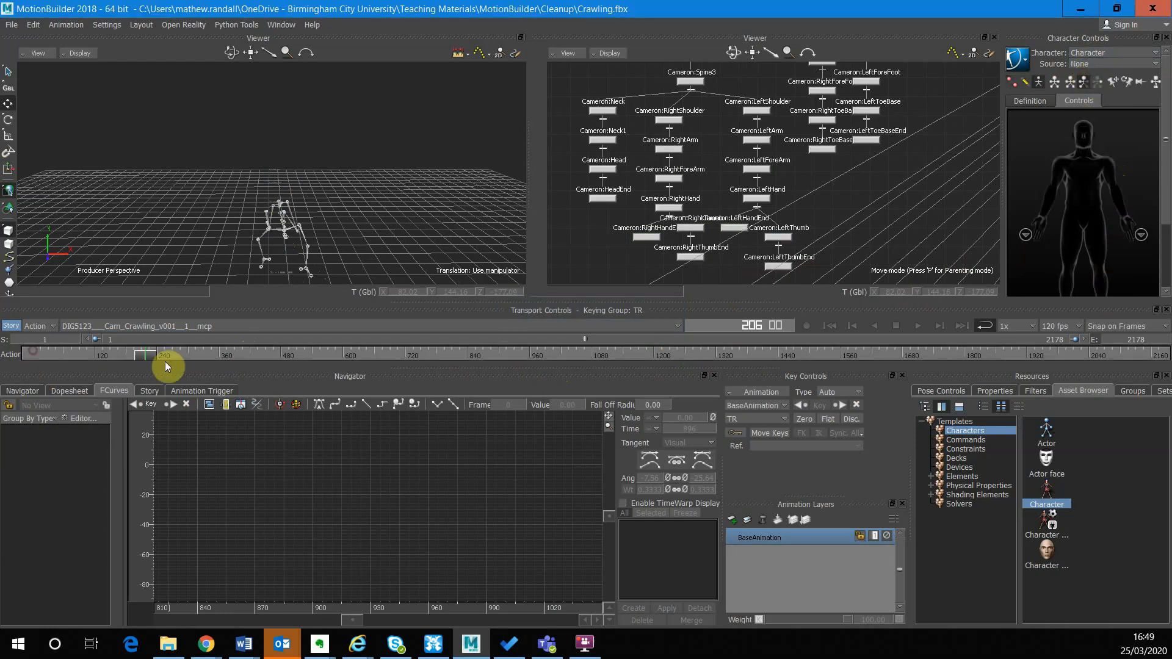
{"action": "left_click_drag", "start_coordinate": [168, 366], "coordinate": [390, 357]}
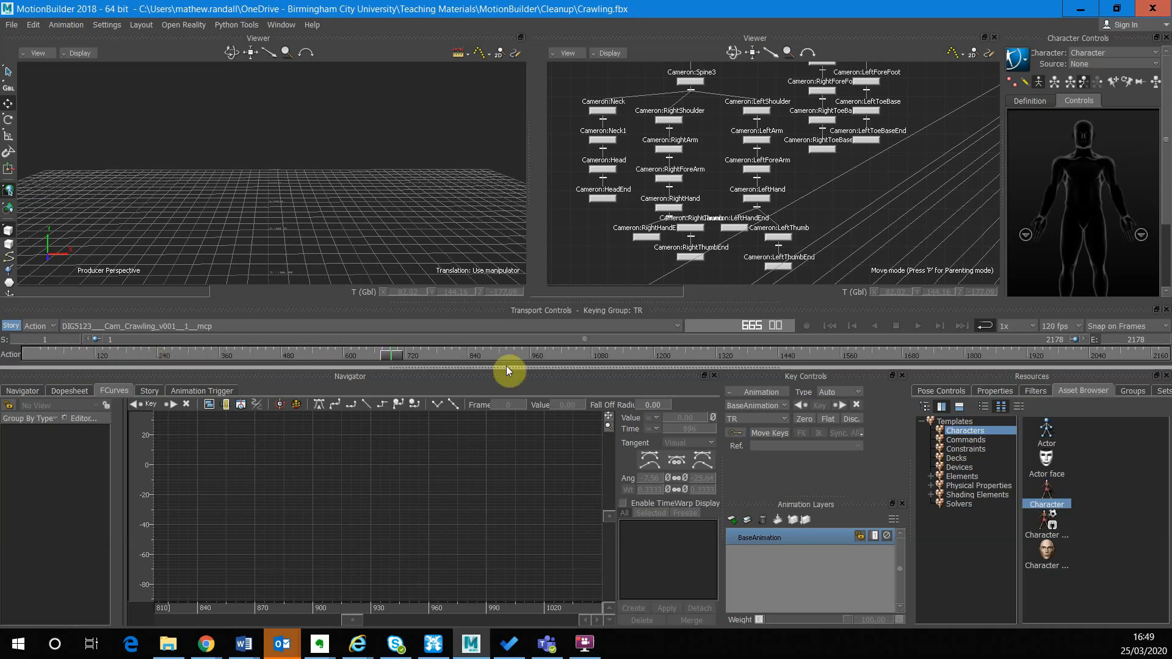
{"action": "left_click_drag", "start_coordinate": [507, 367], "coordinate": [39, 387]}
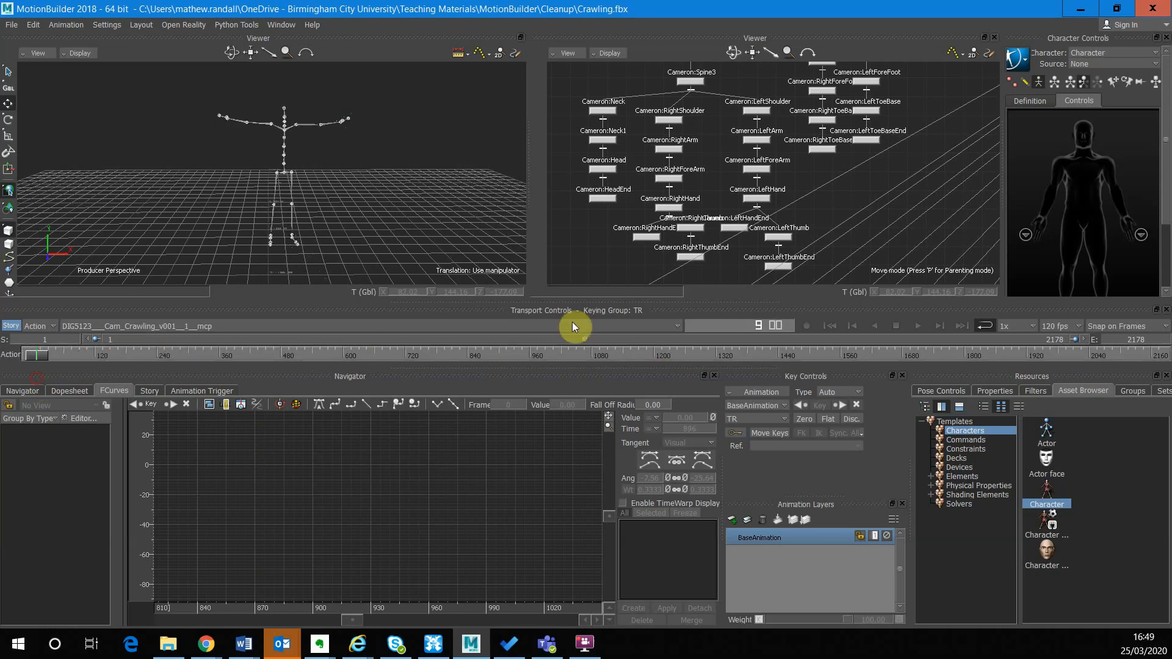
Step: Bake the animation to the control rig with a plot rate of 120 FPS
{"action": "left_click", "coordinate": [1026, 63]}
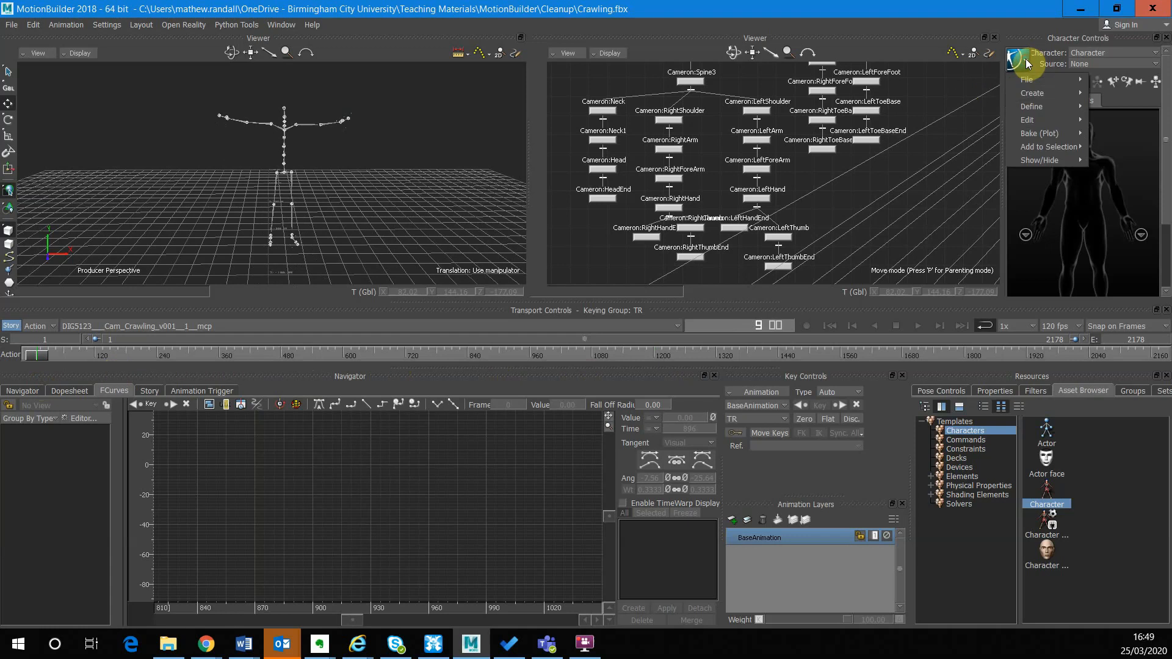
{"action": "mouse_move", "coordinate": [1045, 137]}
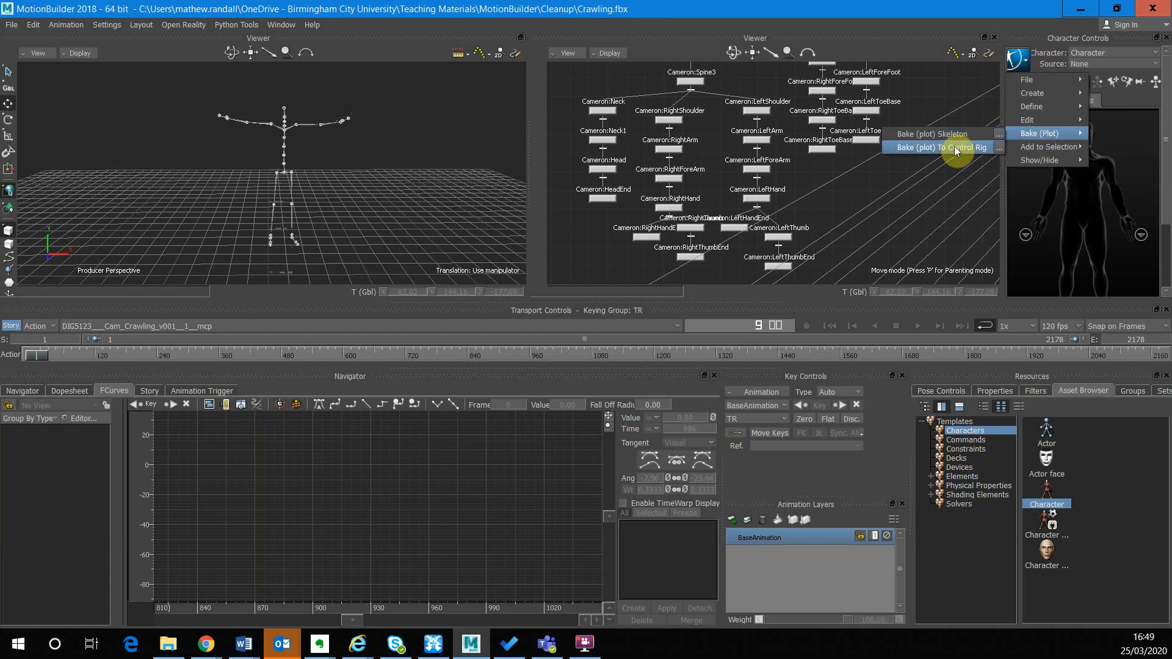
{"action": "left_click", "coordinate": [1001, 151]}
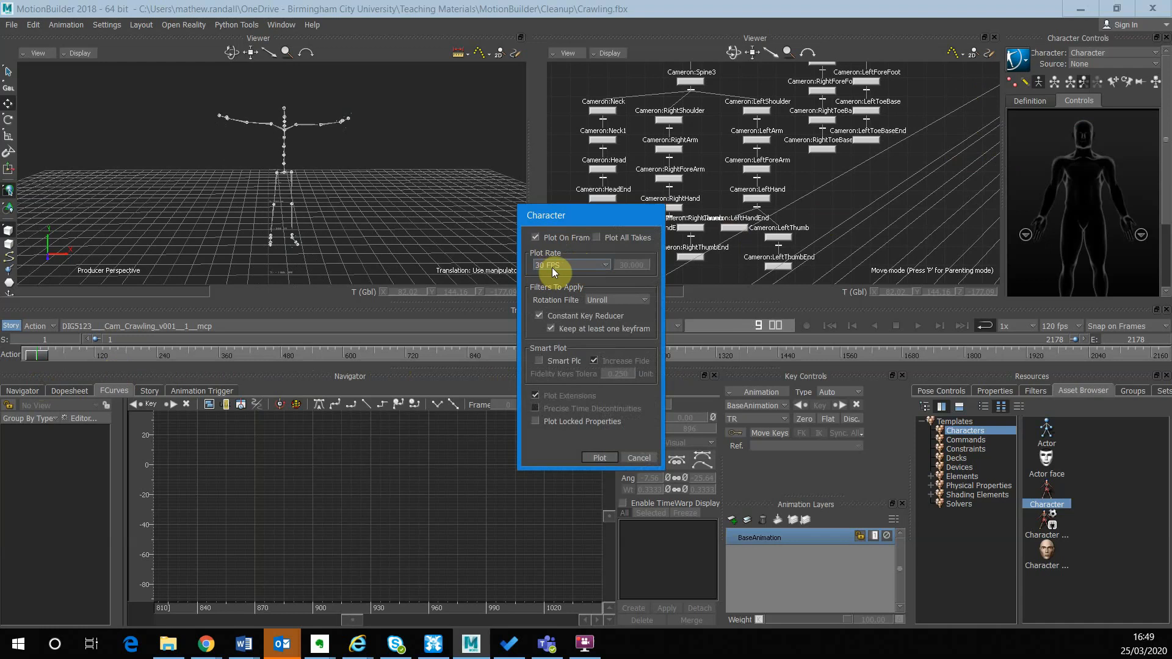
{"action": "left_click", "coordinate": [555, 269]}
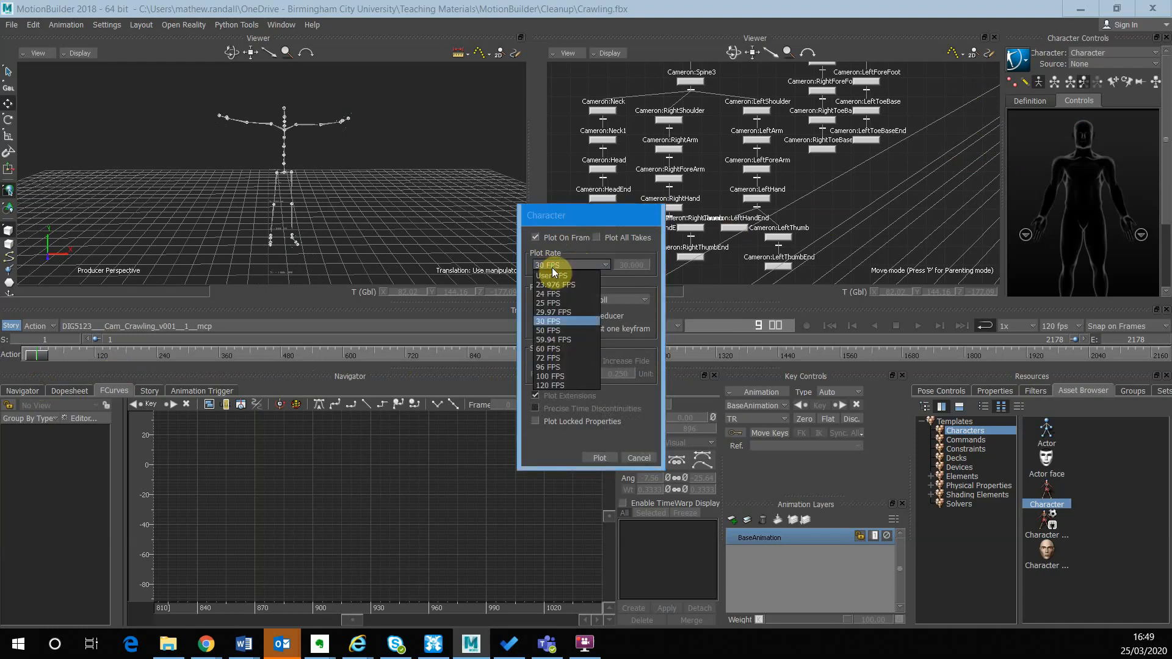
{"action": "left_click", "coordinate": [557, 386]}
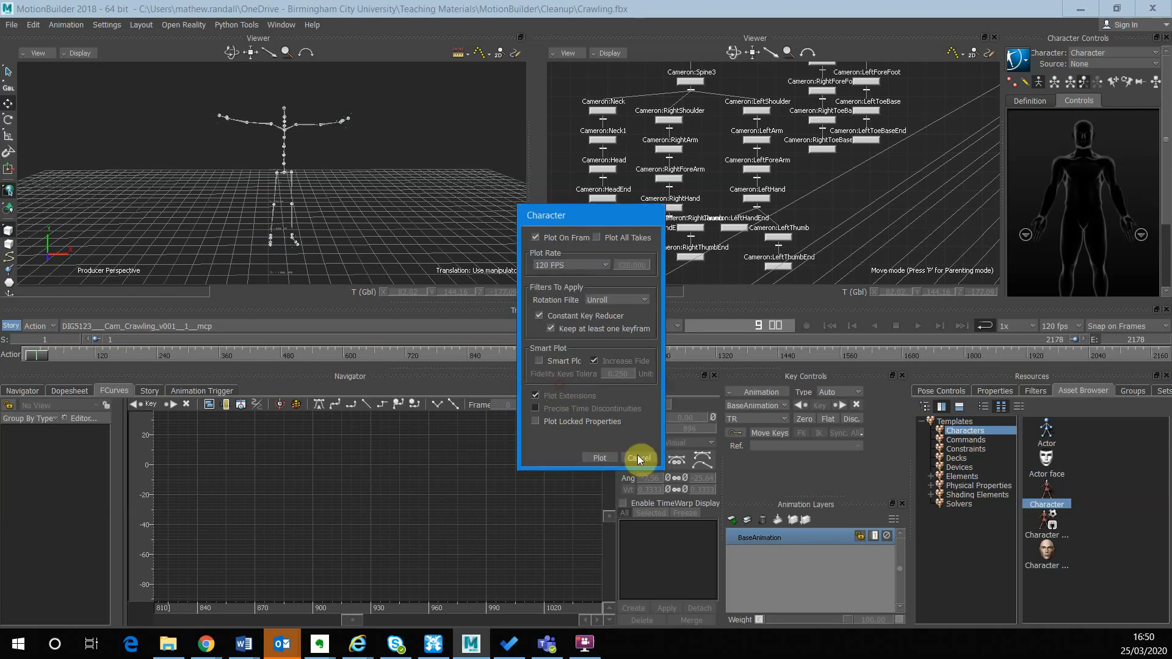
{"action": "left_click", "coordinate": [602, 459]}
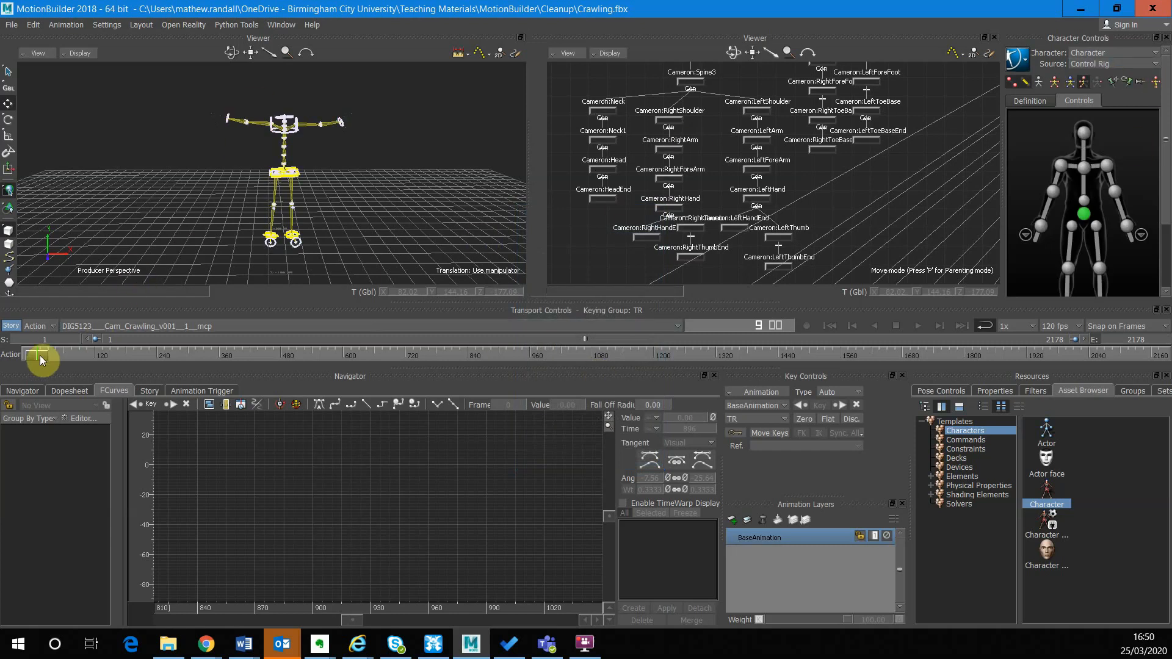
Step: Scrub through the timeline and examine the baked crawling motion on the control rig in the perspective view
{"action": "left_click_drag", "start_coordinate": [39, 359], "coordinate": [93, 351]}
{"action": "middle_click_drag", "start_coordinate": [357, 221], "coordinate": [364, 200], "text": "alt"}
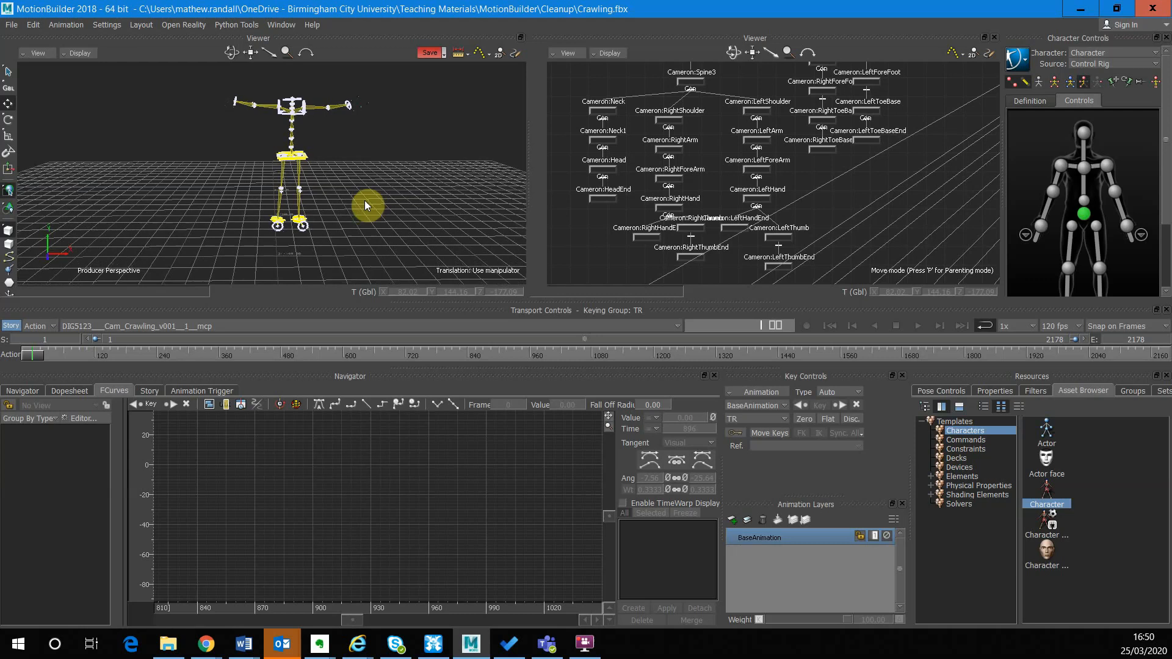
{"action": "right_click_drag", "start_coordinate": [365, 200], "coordinate": [408, 235], "text": "alt"}
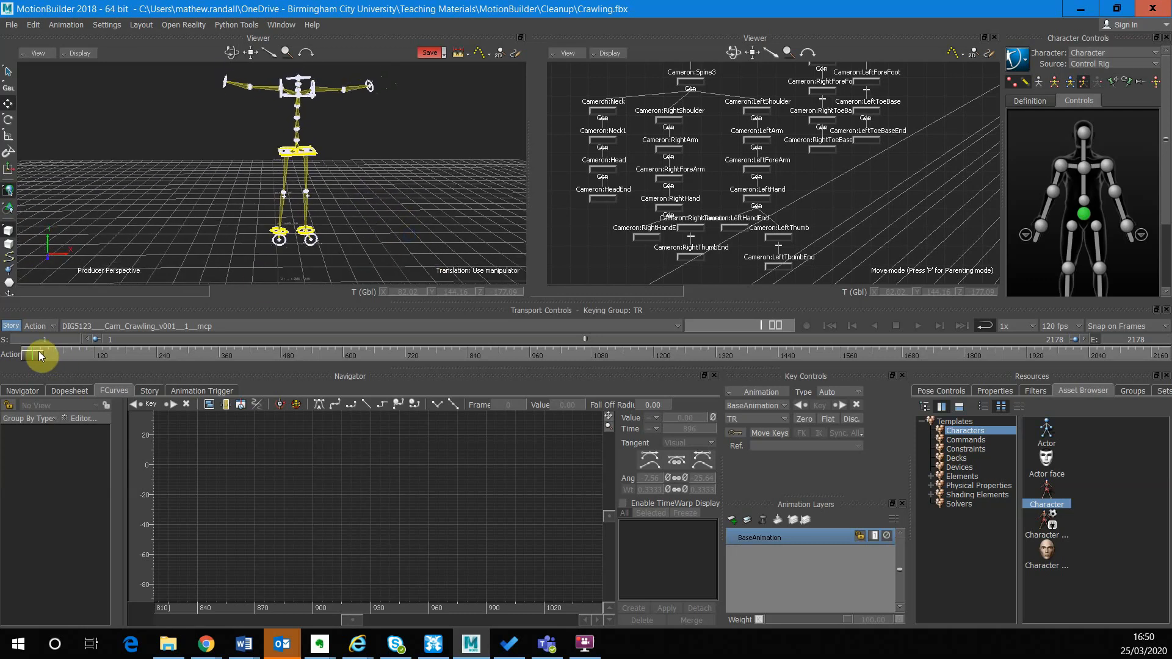
{"action": "left_click_drag", "start_coordinate": [39, 352], "coordinate": [413, 349]}
{"action": "scroll", "coordinate": [354, 214], "scroll_direction": "down", "scroll_amount": 2}
{"action": "scroll", "coordinate": [363, 247], "scroll_direction": "down", "scroll_amount": 2}
{"action": "middle_click_drag", "start_coordinate": [383, 248], "coordinate": [379, 192], "text": "alt"}
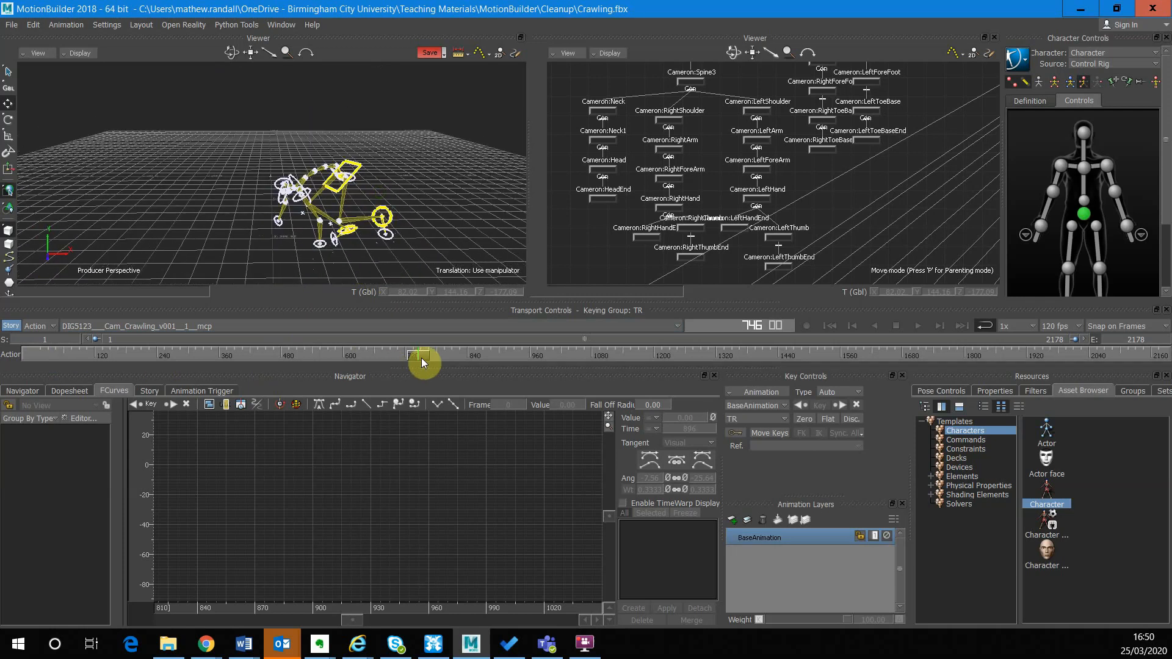
{"action": "left_click_drag", "start_coordinate": [422, 357], "coordinate": [656, 383]}
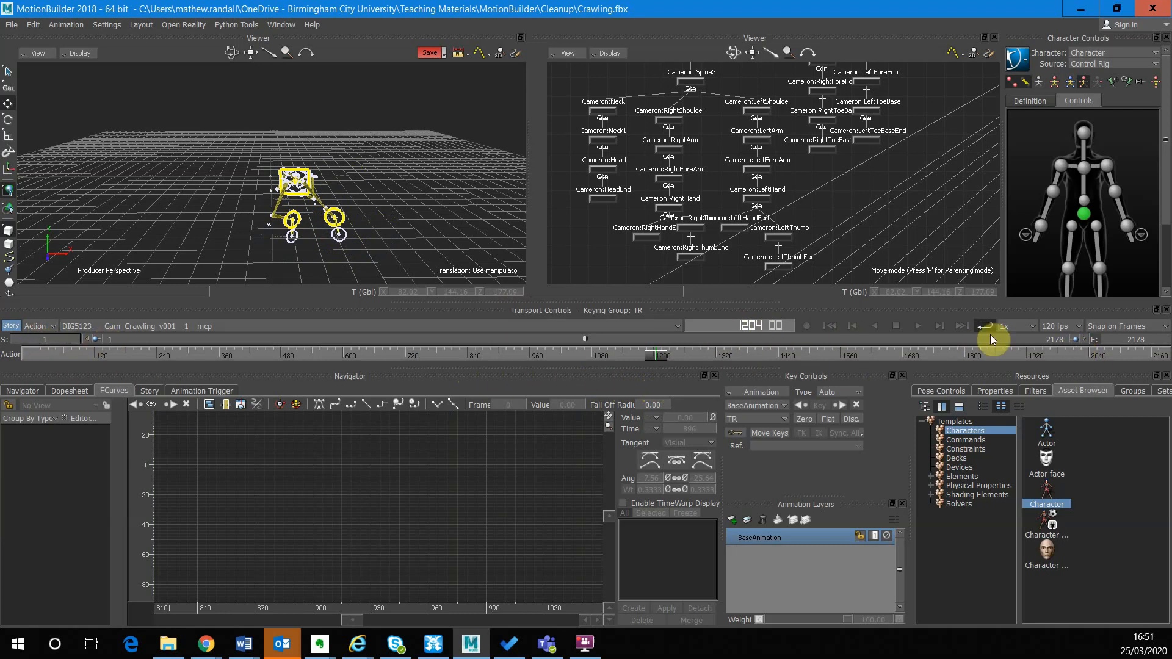
Step: Limit the timeline range to frames 750 to 1200 and play back the crawl within it
{"action": "left_click", "coordinate": [58, 339]}
{"action": "type", "text": "750"}
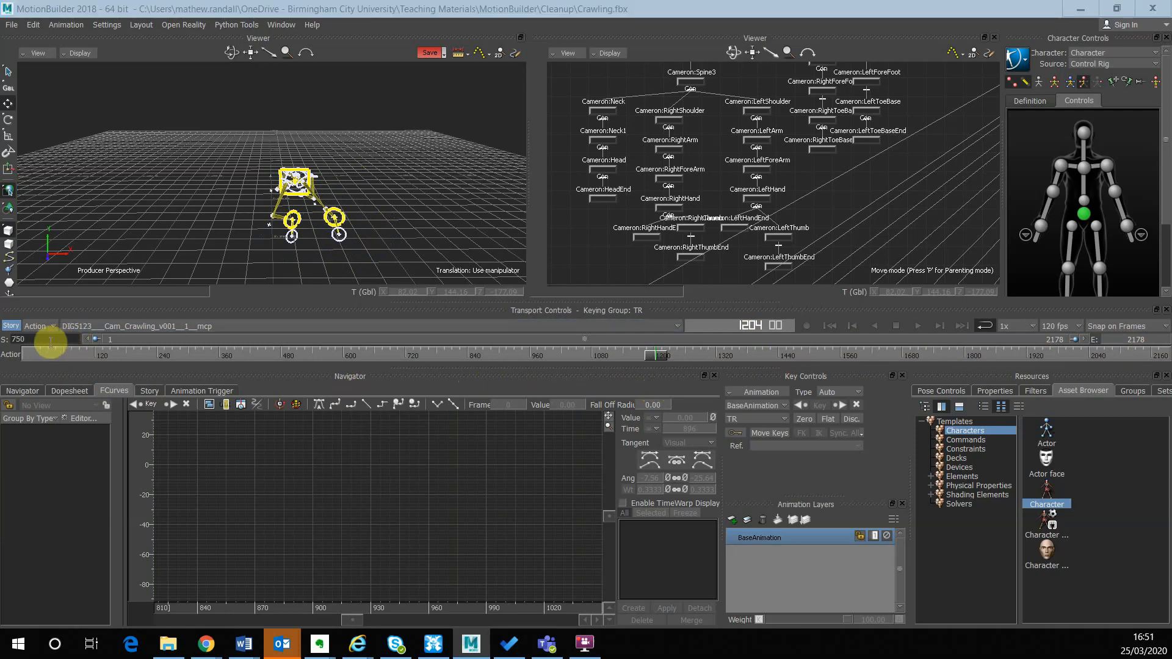
{"action": "key", "text": "Return"}
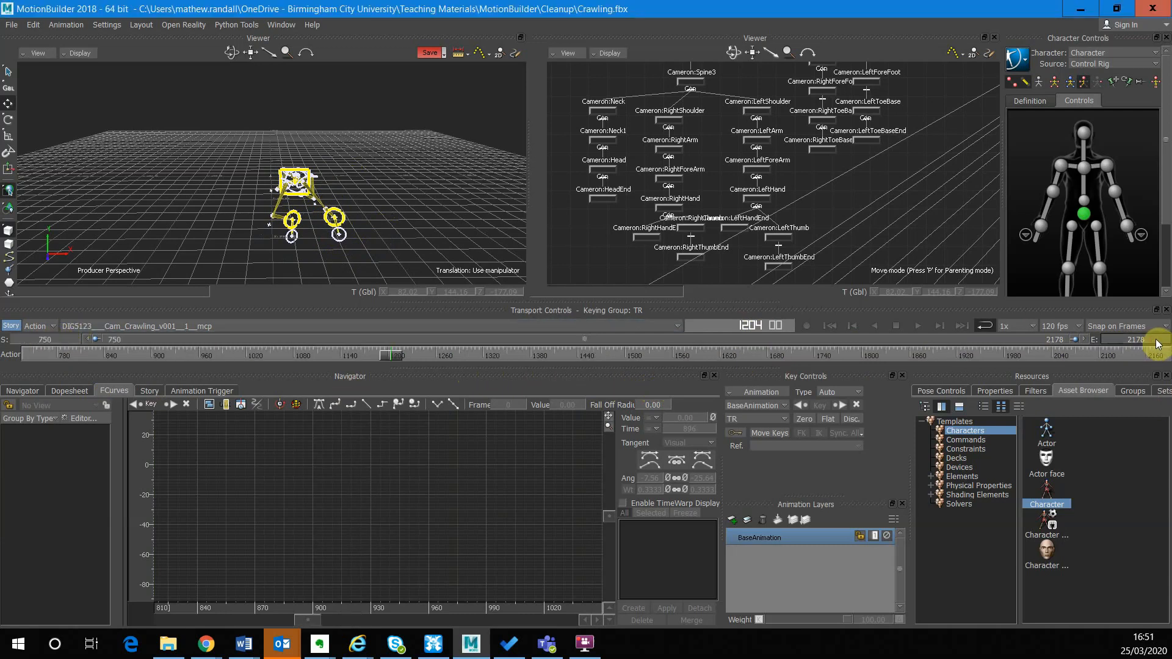
{"action": "double_click", "coordinate": [1135, 340]}
{"action": "type", "text": "11"}
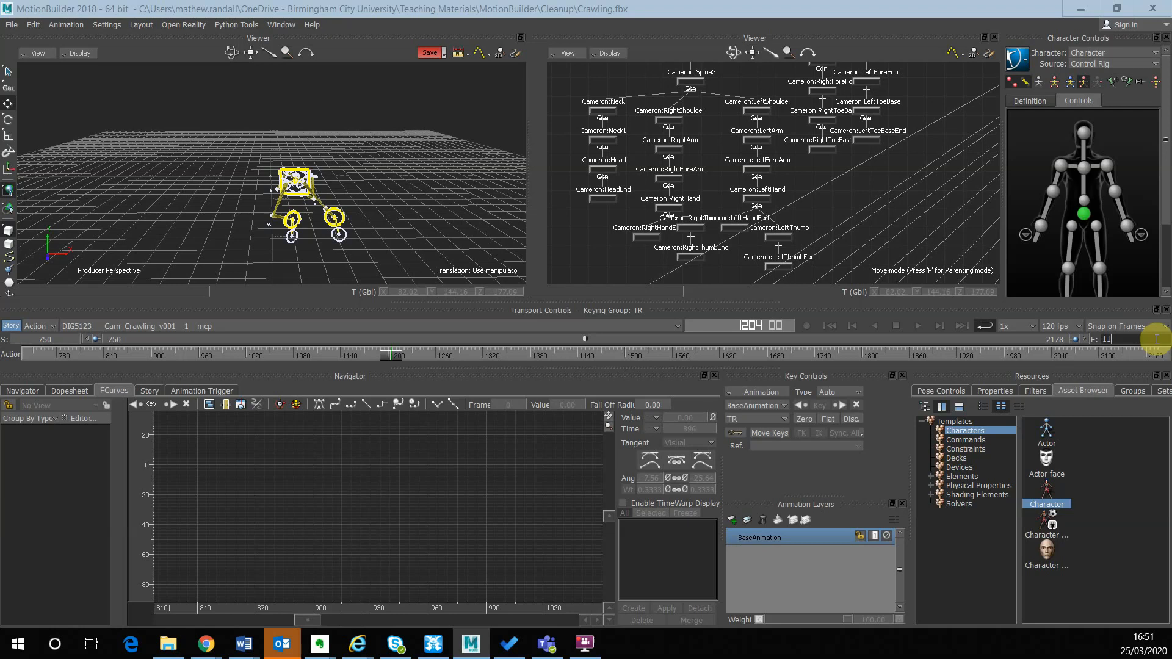
{"action": "key", "text": "BackSpace"}
{"action": "type", "text": "200"}
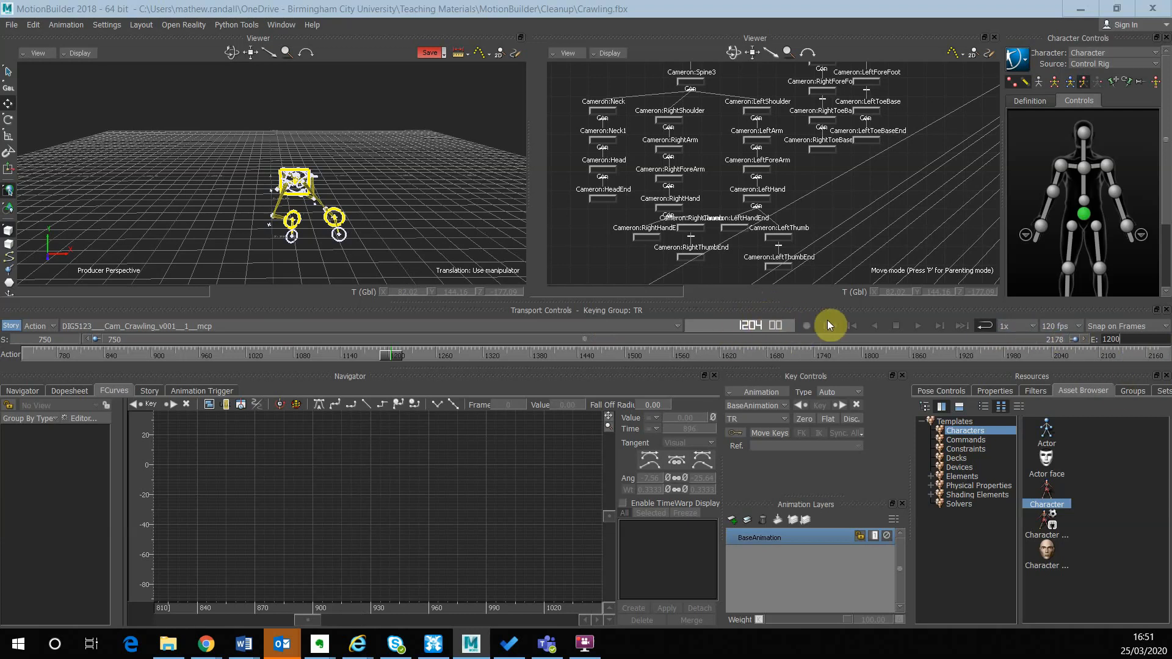
{"action": "left_click", "coordinate": [914, 328]}
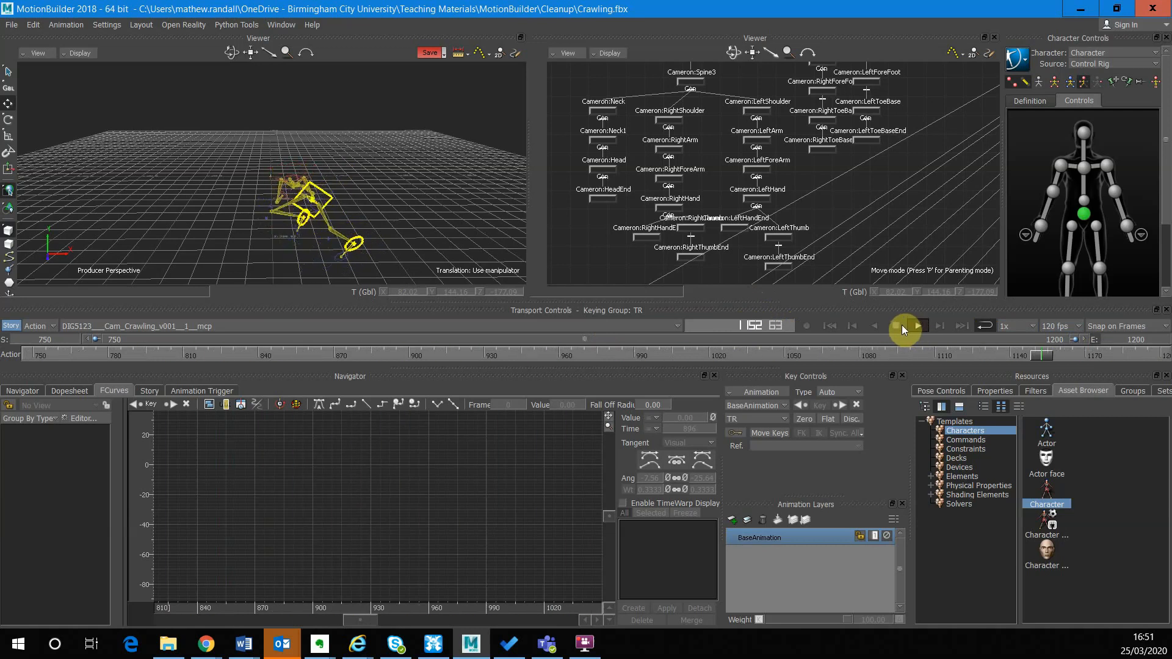
{"action": "left_click", "coordinate": [898, 325]}
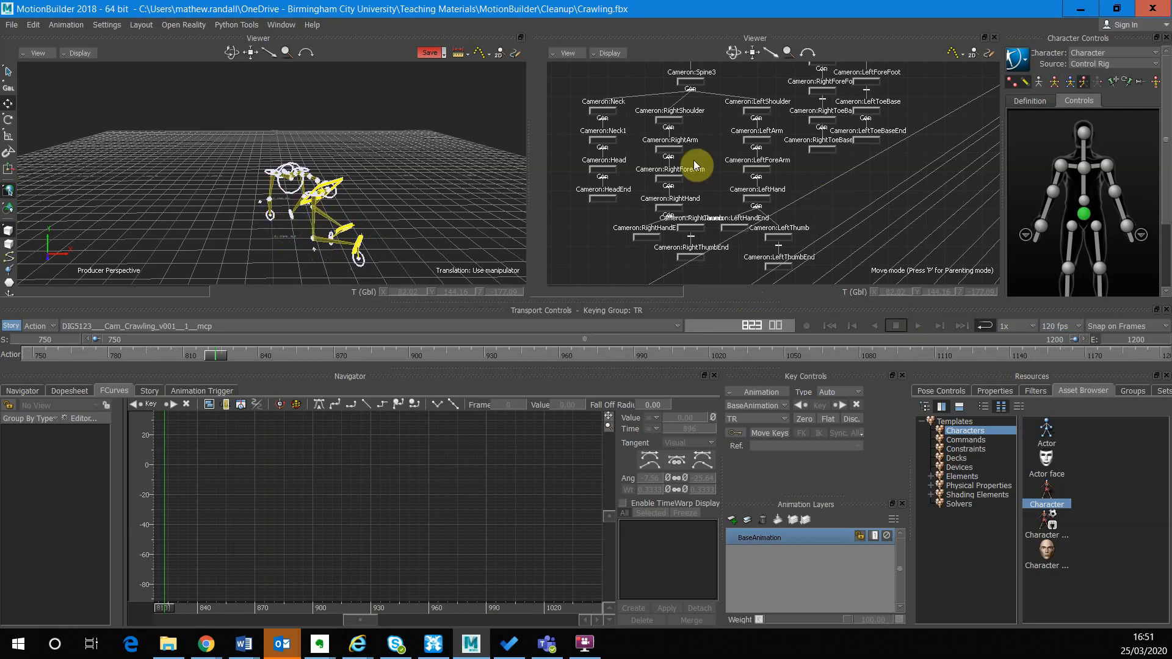
Step: Close the schematic viewer, frame the crawling rig closely in the perspective view, and scrub to frame 934
{"action": "left_click", "coordinate": [995, 37]}
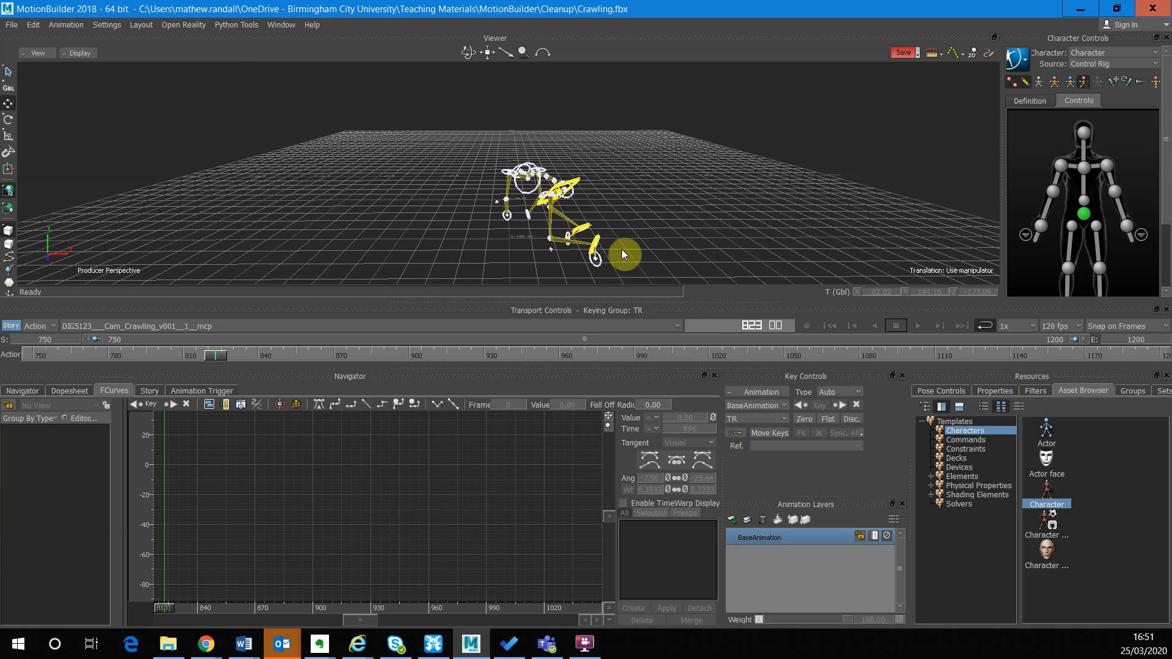
{"action": "left_click_drag", "start_coordinate": [621, 238], "coordinate": [544, 220], "text": "ctrl"}
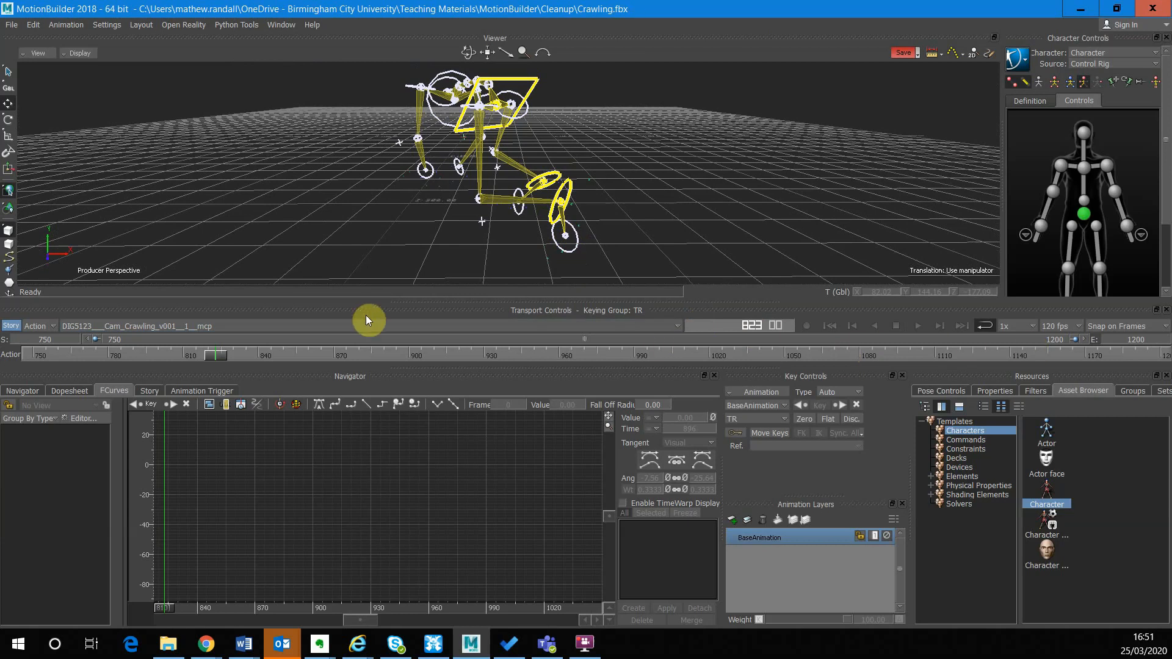
{"action": "left_click_drag", "start_coordinate": [215, 353], "coordinate": [503, 402]}
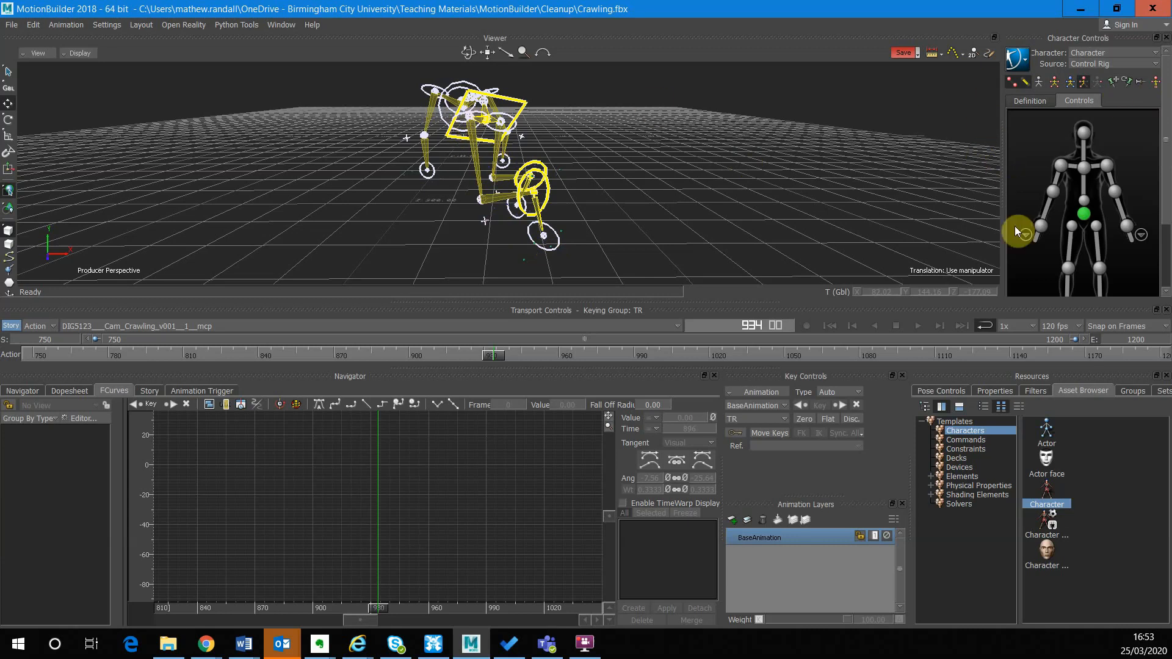
Step: Pin the translation and rotation of both the right and left hip effectors on the control rig
{"action": "left_click", "coordinate": [1072, 226]}
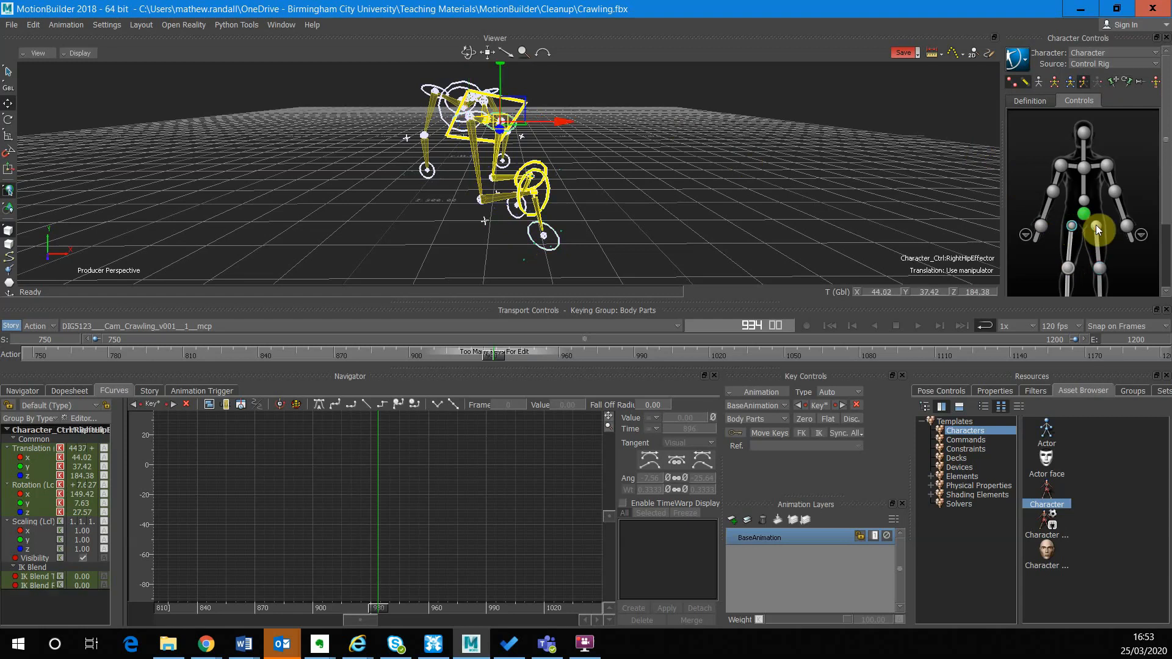
{"action": "left_click", "coordinate": [1097, 226], "text": "shift"}
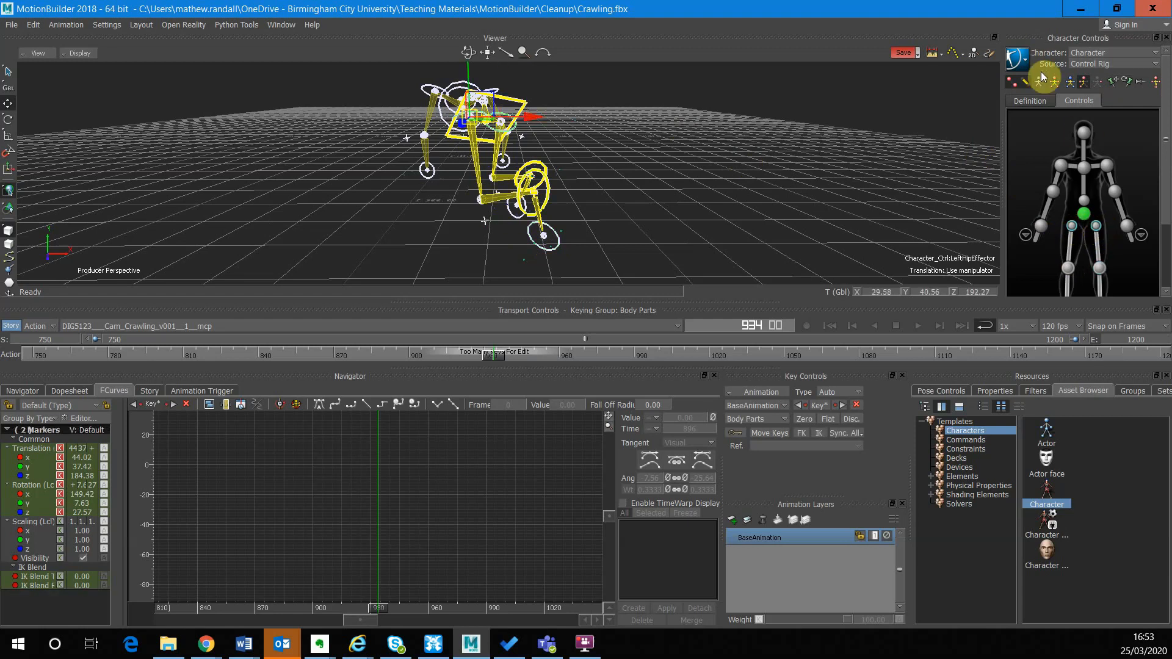
{"action": "left_click", "coordinate": [1114, 83]}
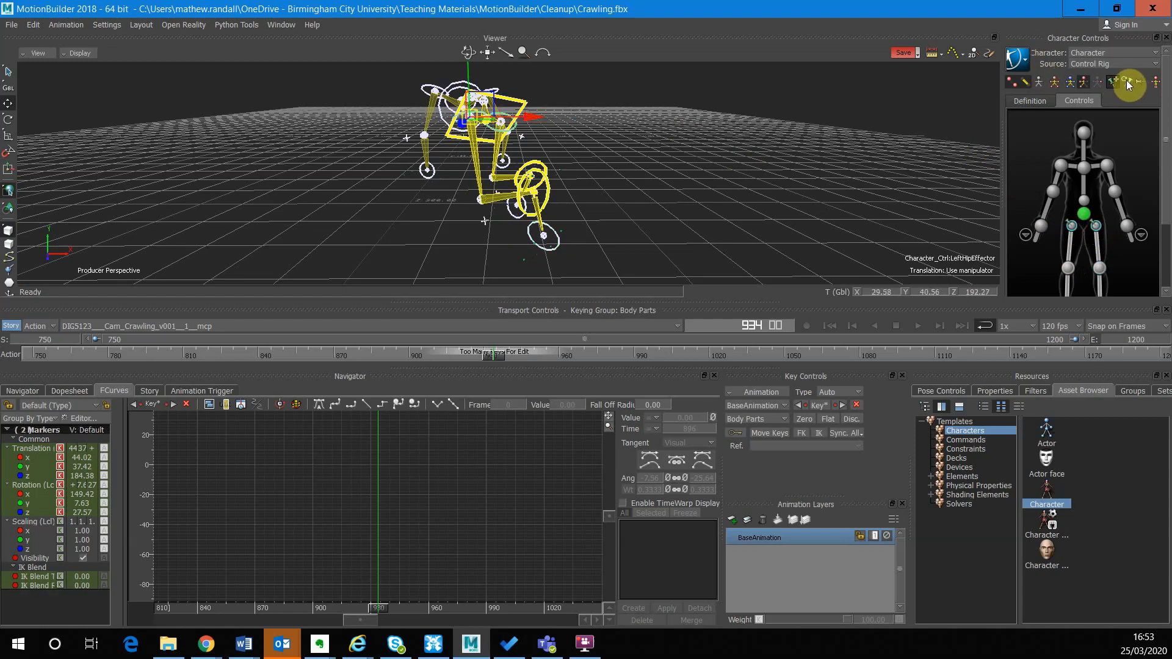
{"action": "left_click", "coordinate": [1128, 82]}
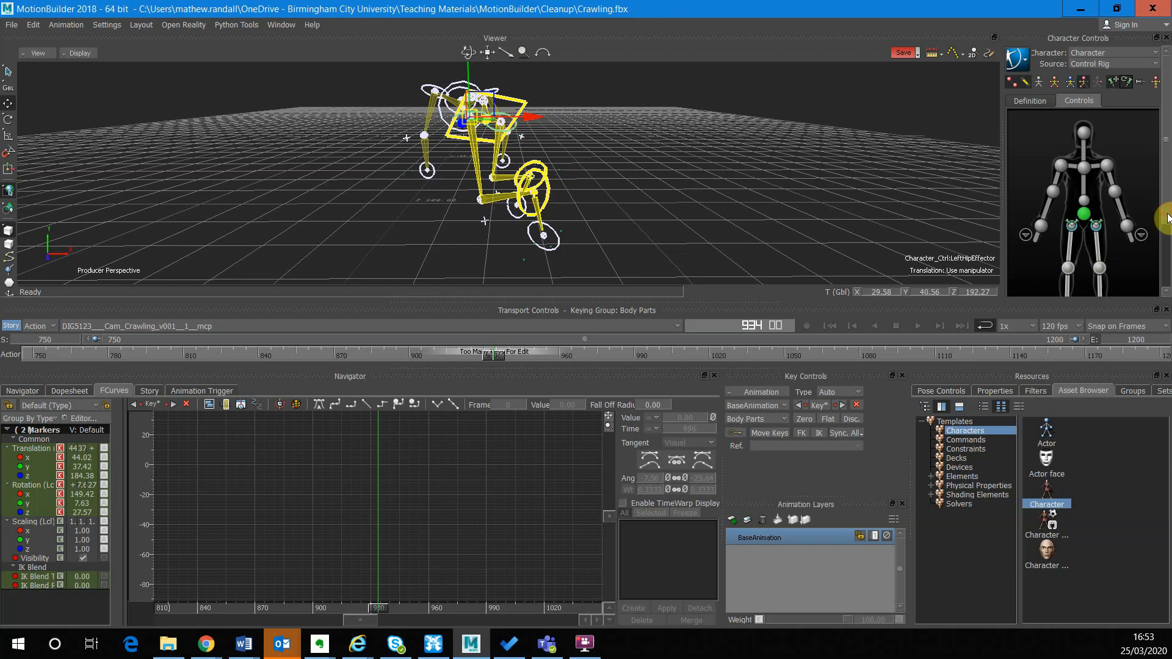
Step: Select the left knee effector and pin its translation
{"action": "scroll", "coordinate": [1136, 266], "scroll_direction": "down", "scroll_amount": 2}
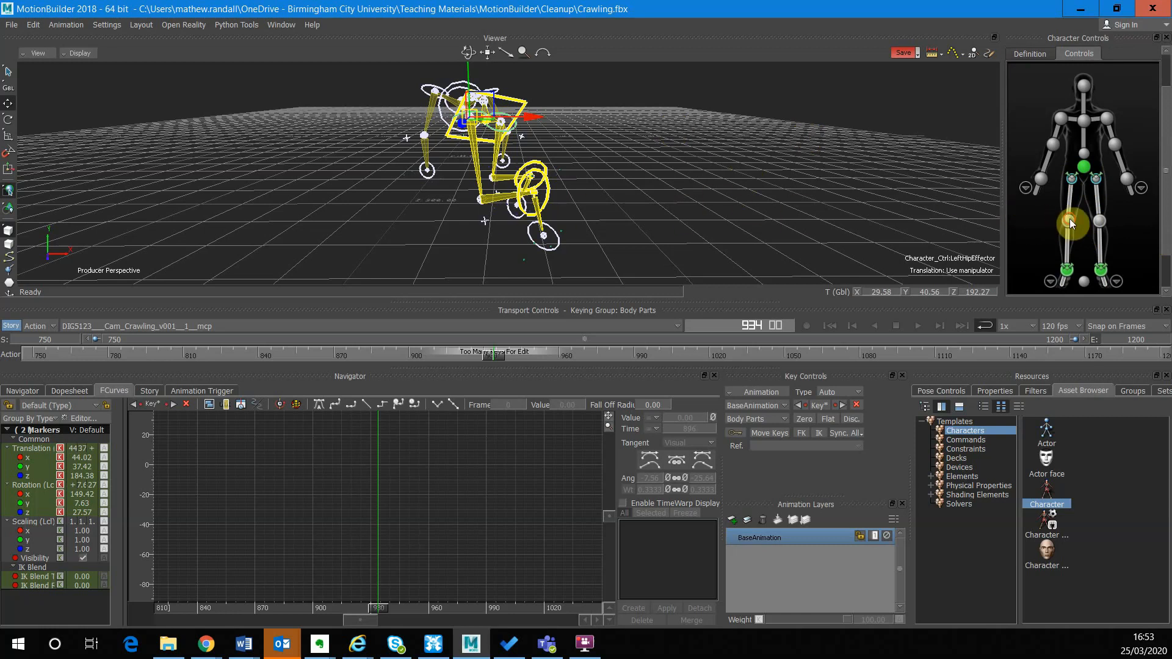
{"action": "left_click", "coordinate": [1103, 219]}
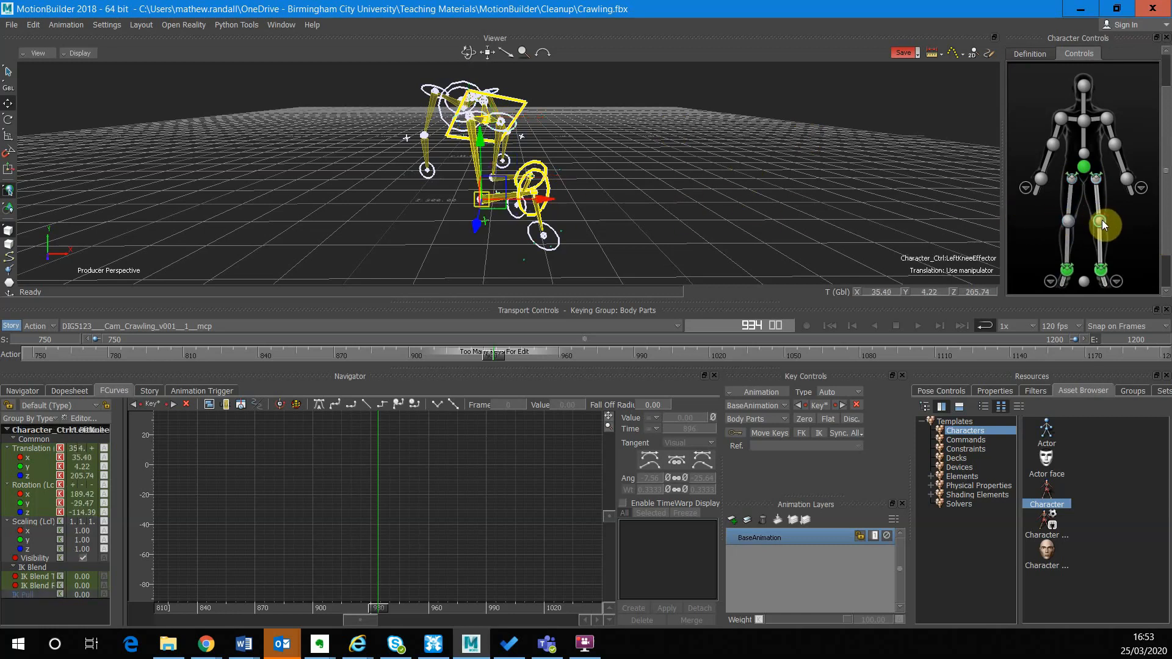
{"action": "left_click", "coordinate": [1070, 221]}
{"action": "left_click", "coordinate": [1103, 219]}
{"action": "scroll", "coordinate": [1160, 209], "scroll_direction": "up", "scroll_amount": 2}
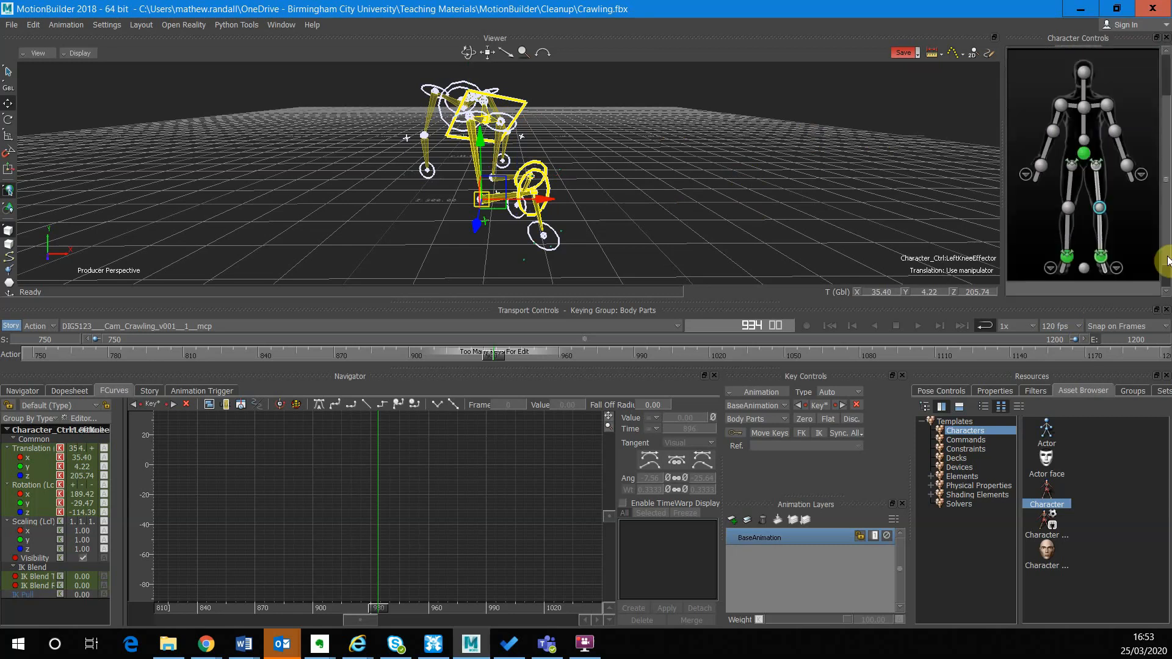
{"action": "scroll", "coordinate": [1158, 195], "scroll_direction": "down", "scroll_amount": 1}
{"action": "scroll", "coordinate": [1168, 215], "scroll_direction": "up", "scroll_amount": 1}
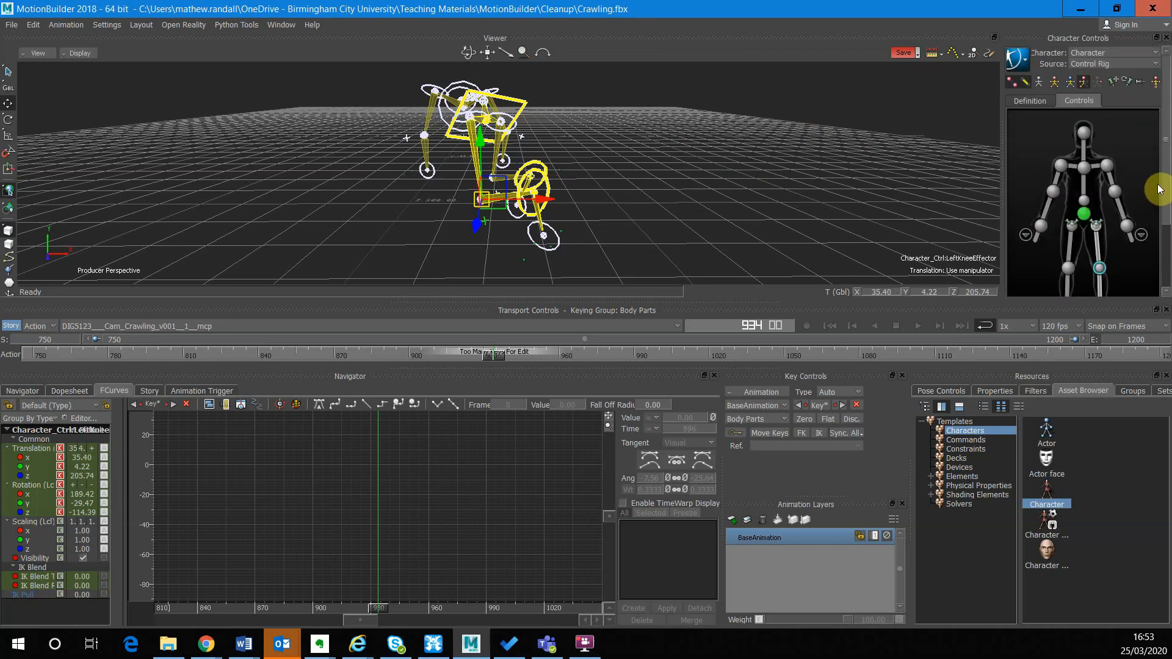
{"action": "left_click", "coordinate": [1112, 82]}
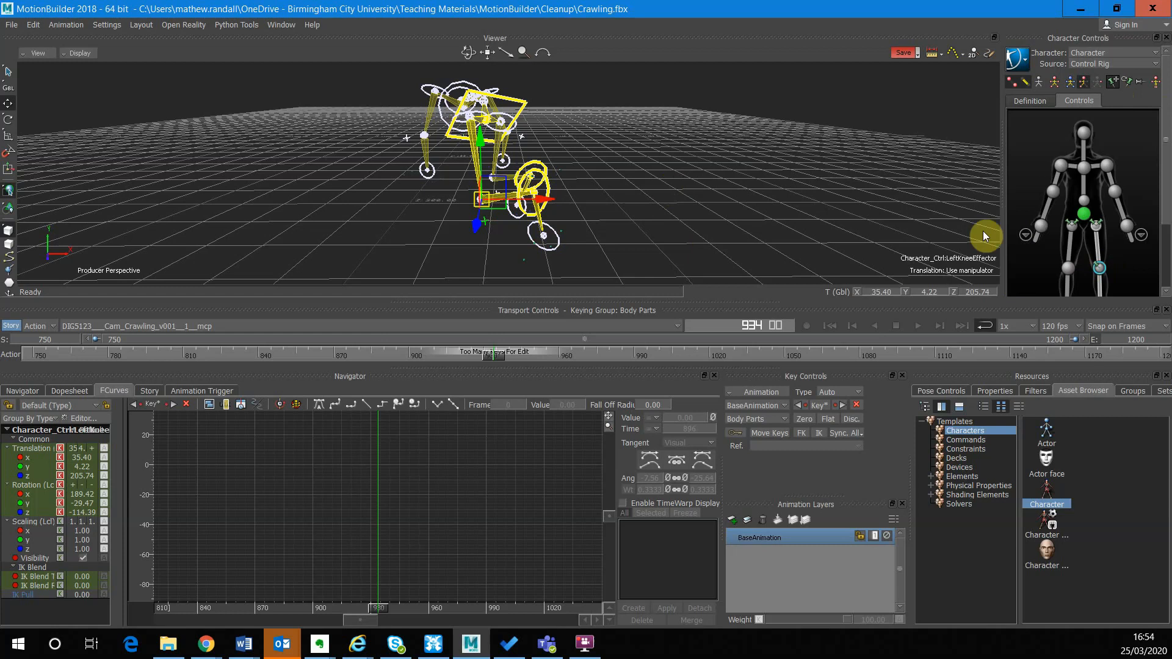
Step: Open the left foot's detailed controls and select the effector at the base of the toes
{"action": "scroll", "coordinate": [1150, 204], "scroll_direction": "down", "scroll_amount": 3}
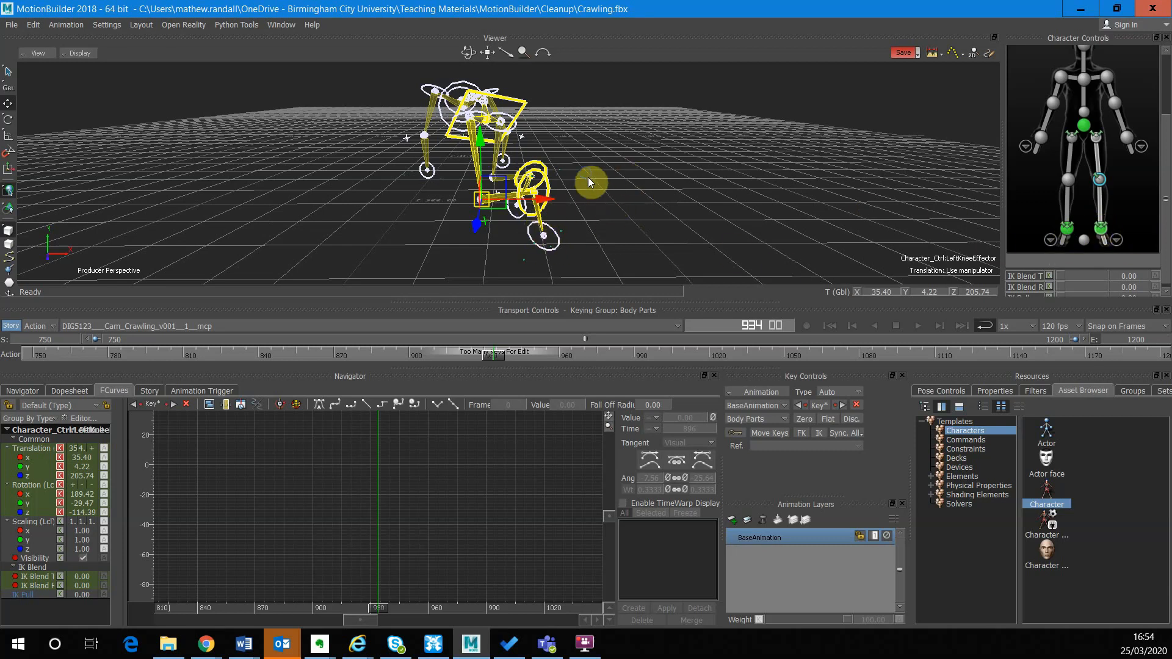
{"action": "scroll", "coordinate": [588, 177], "scroll_direction": "up", "scroll_amount": 3}
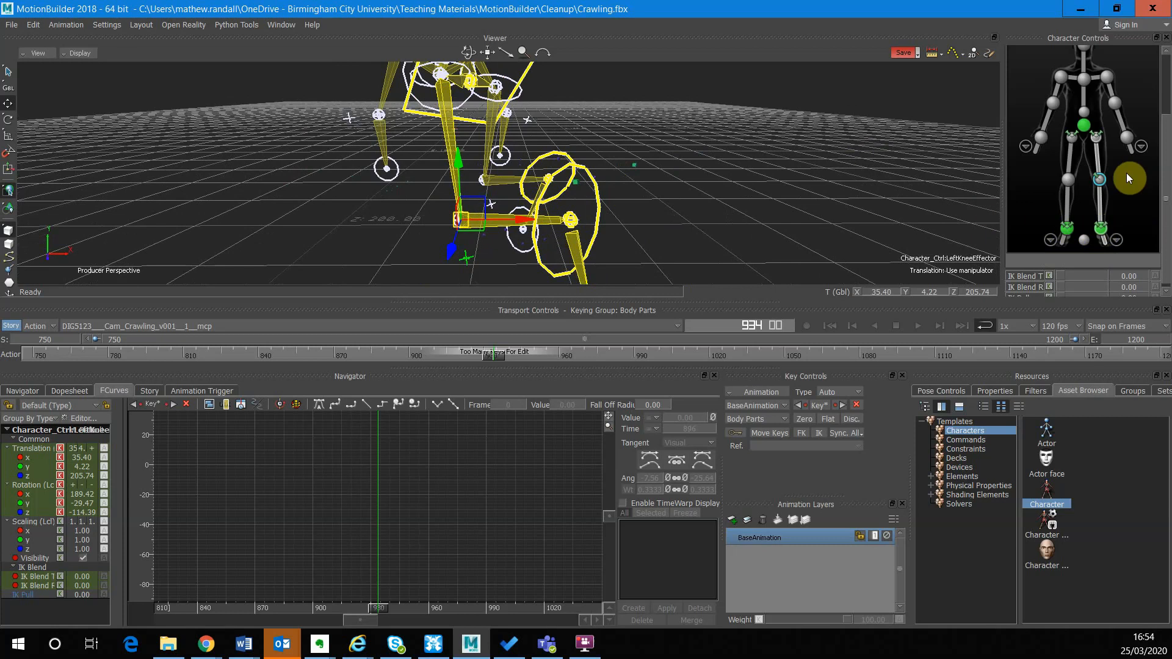
{"action": "scroll", "coordinate": [680, 263], "scroll_direction": "down", "scroll_amount": 1}
{"action": "scroll", "coordinate": [672, 255], "scroll_direction": "down", "scroll_amount": 3}
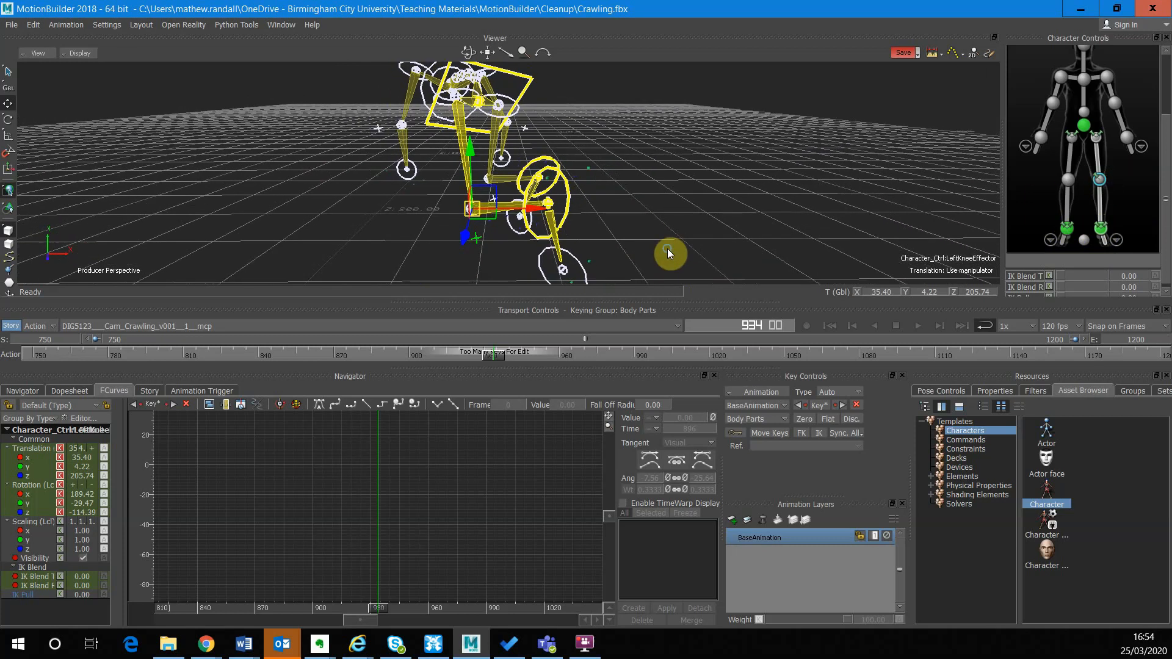
{"action": "left_click_drag", "start_coordinate": [667, 253], "coordinate": [628, 243], "text": "shift"}
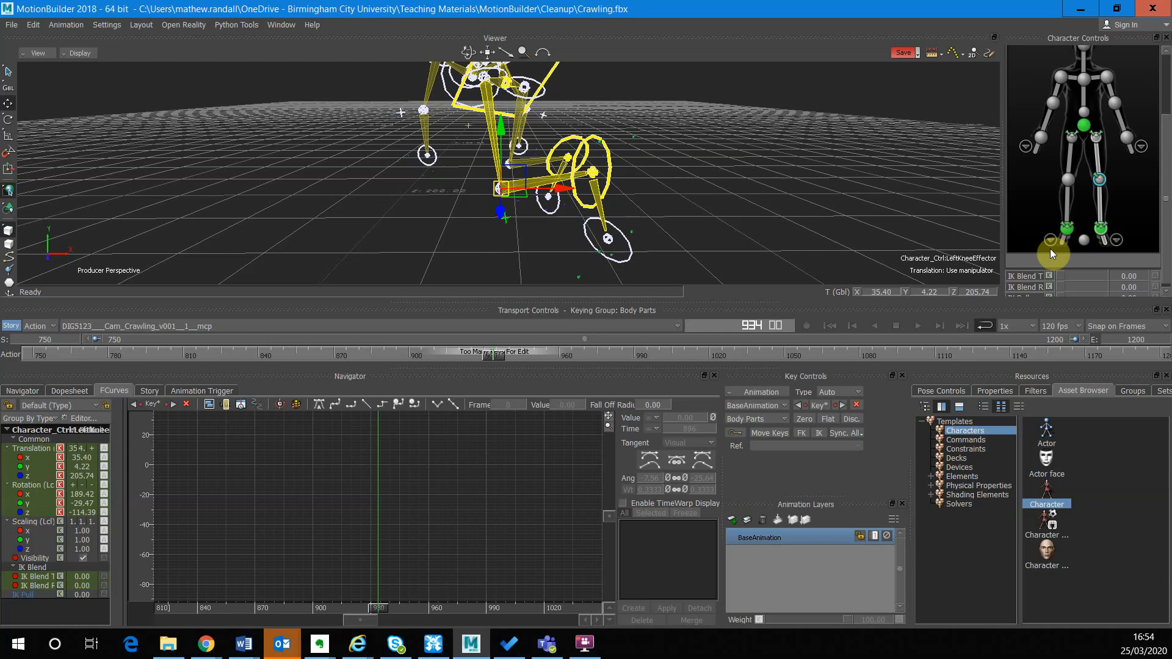
{"action": "left_click", "coordinate": [1118, 240]}
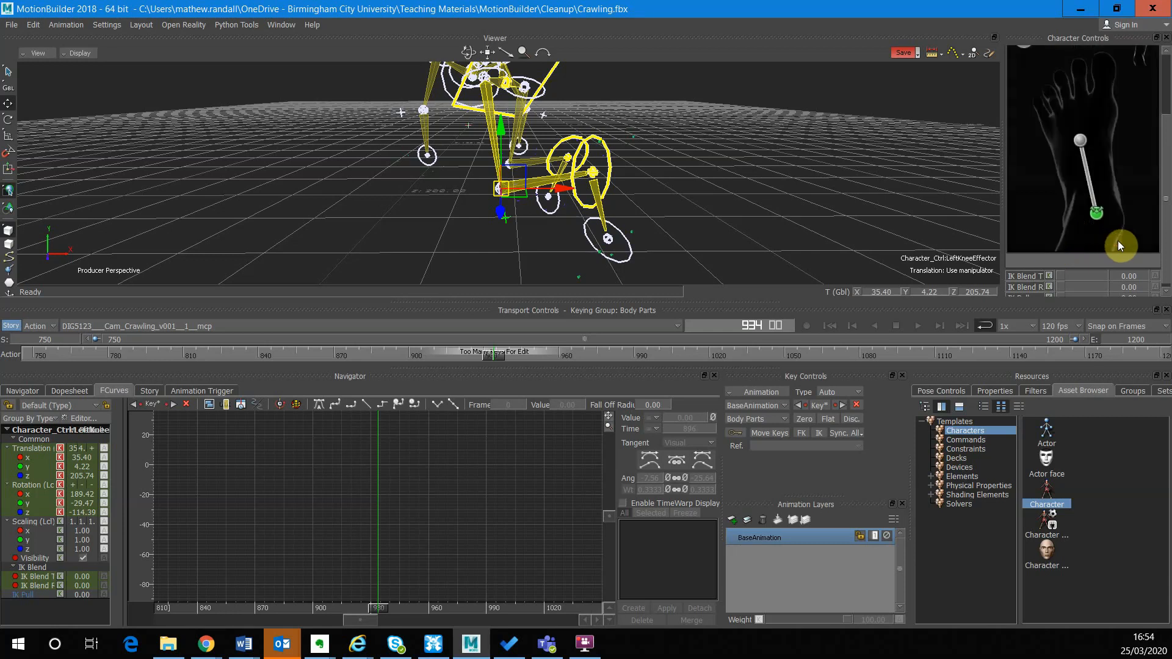
{"action": "left_click", "coordinate": [1080, 142]}
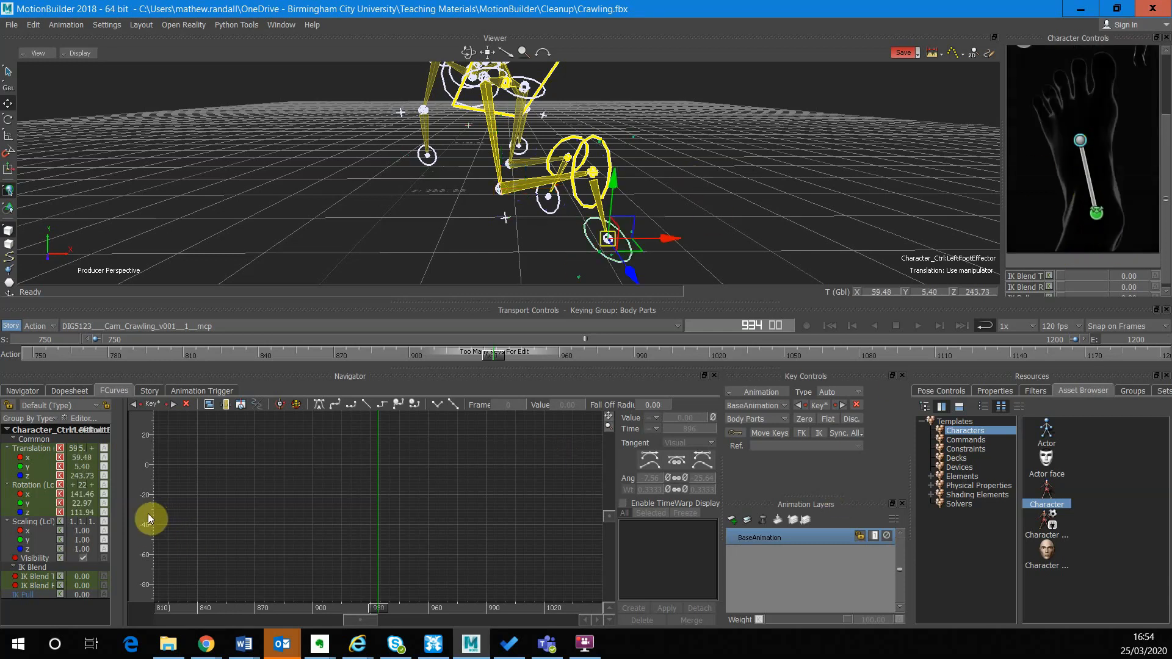
Step: Display the selected foot effector's translation curves around the 750–1200 section, scrub to an earlier frame, and bring up the available filters
{"action": "left_click", "coordinate": [33, 448]}
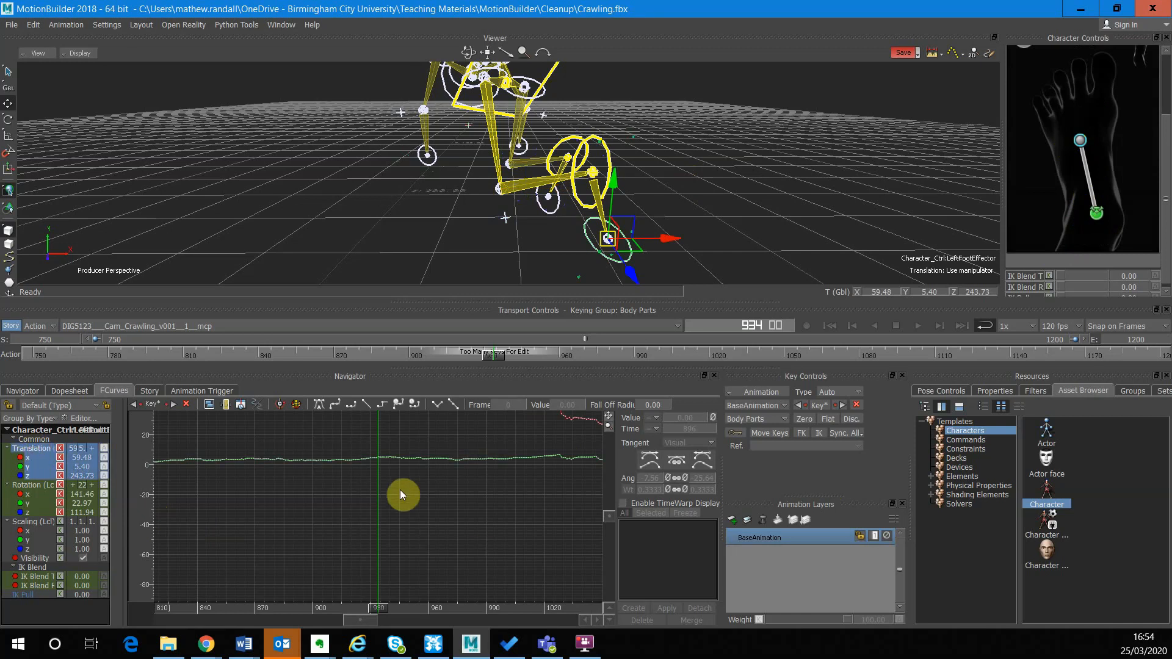
{"action": "key", "text": "a"}
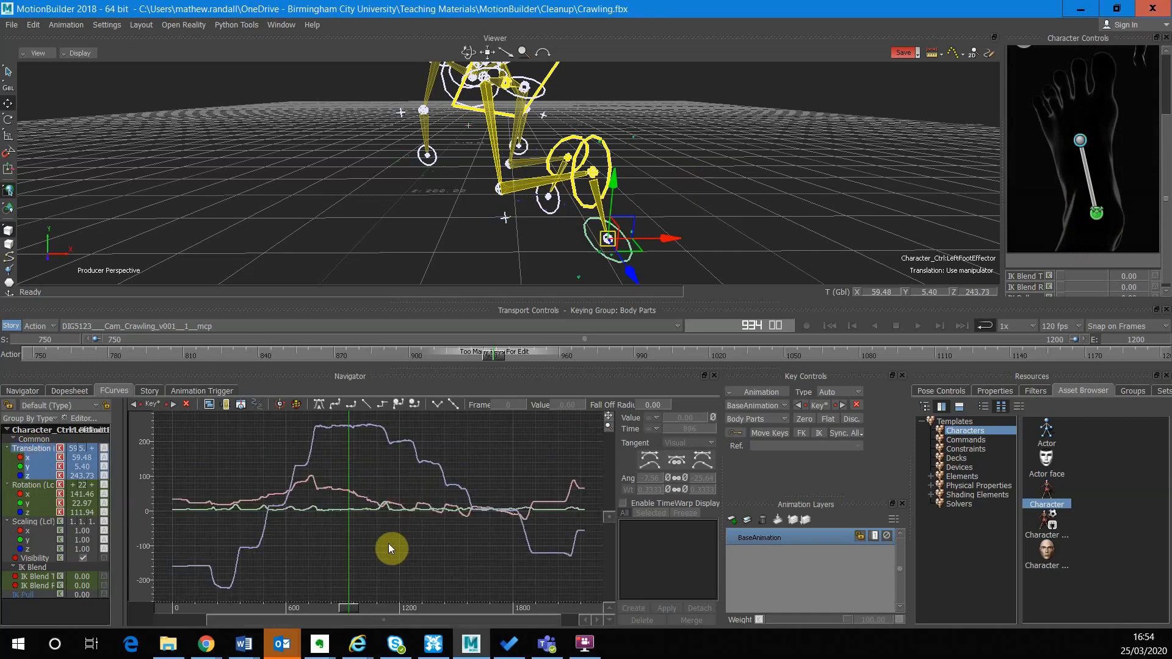
{"action": "left_click_drag", "start_coordinate": [387, 541], "coordinate": [350, 551], "text": "ctrl"}
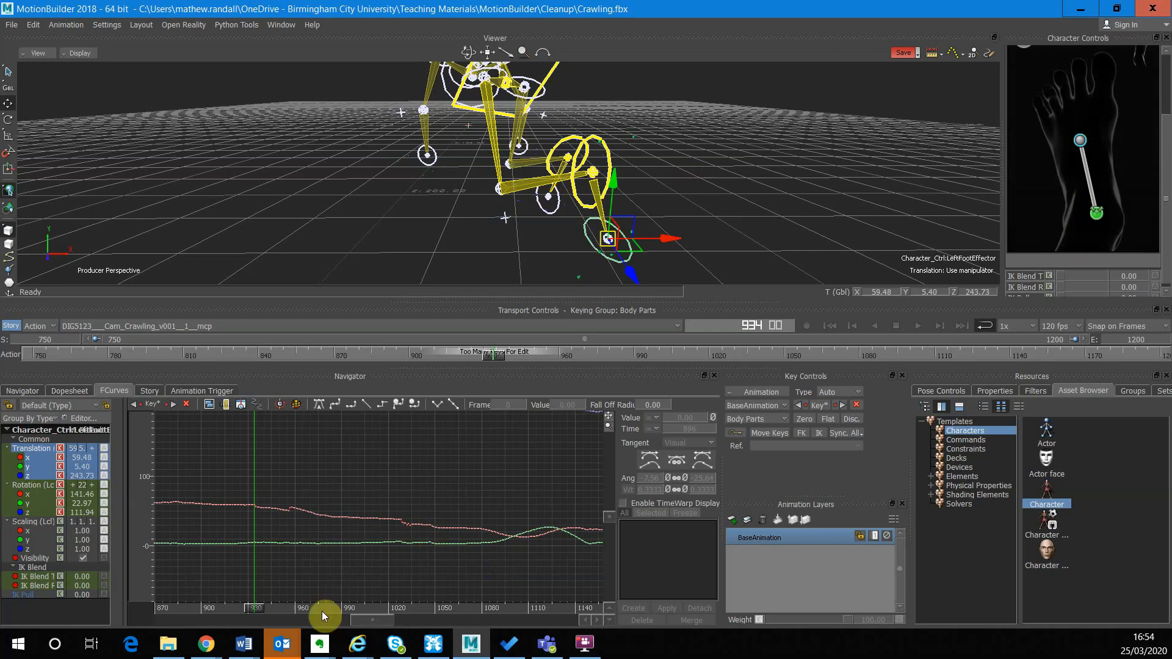
{"action": "left_click_drag", "start_coordinate": [261, 609], "coordinate": [222, 591]}
{"action": "left_click_drag", "start_coordinate": [340, 574], "coordinate": [218, 530], "text": "ctrl"}
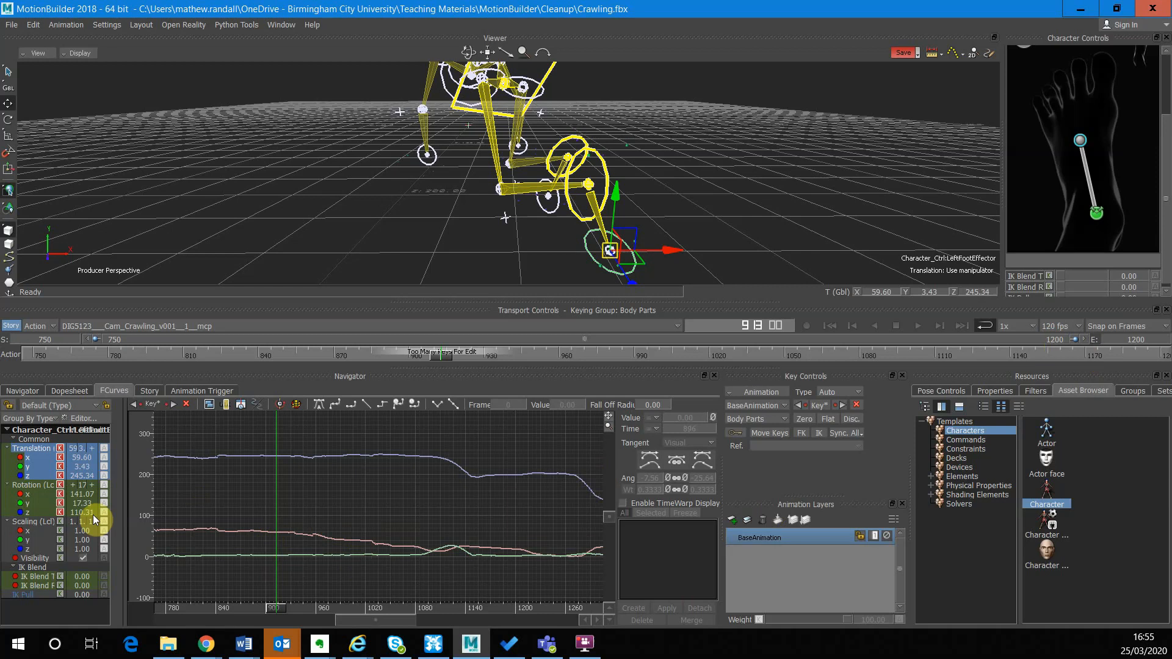
{"action": "left_click", "coordinate": [1036, 391]}
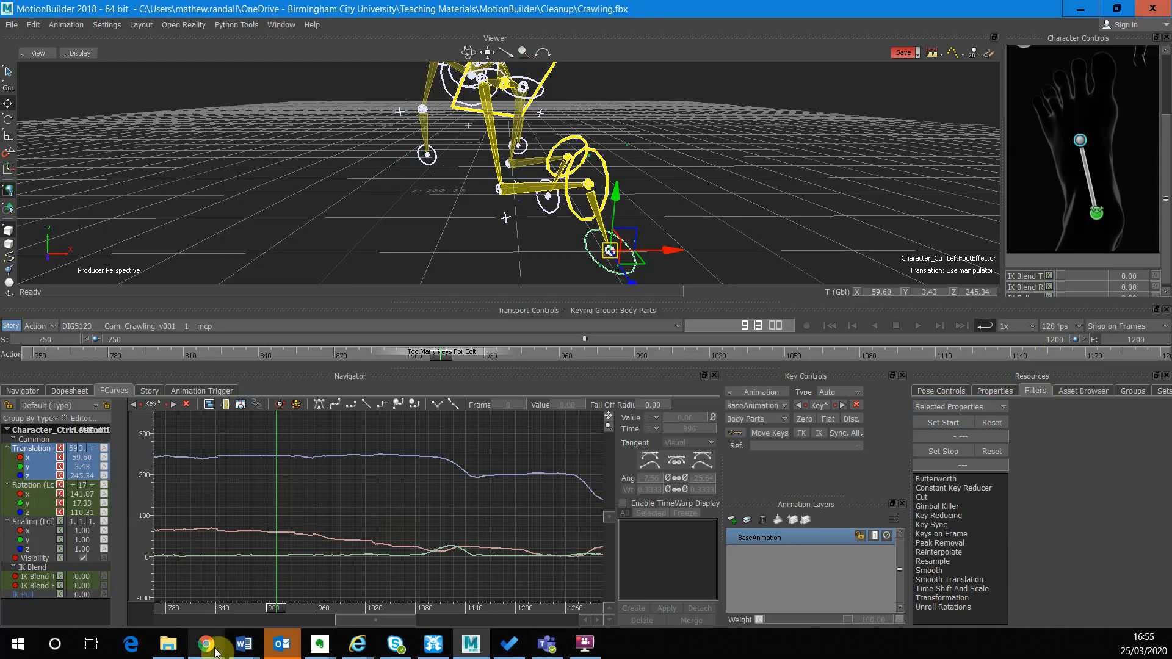
Step: Switch to Chrome and read the Autodesk help page on the Smooth Translation filter and its parameters
{"action": "mouse_move", "coordinate": [207, 648]}
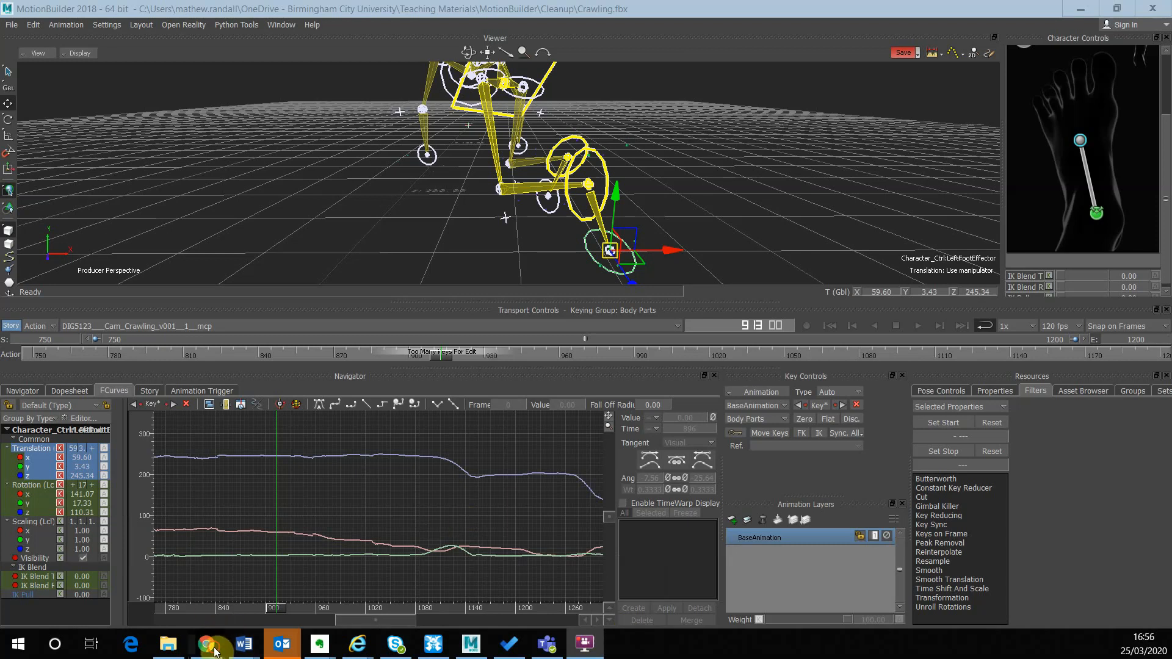
{"action": "left_click", "coordinate": [182, 595]}
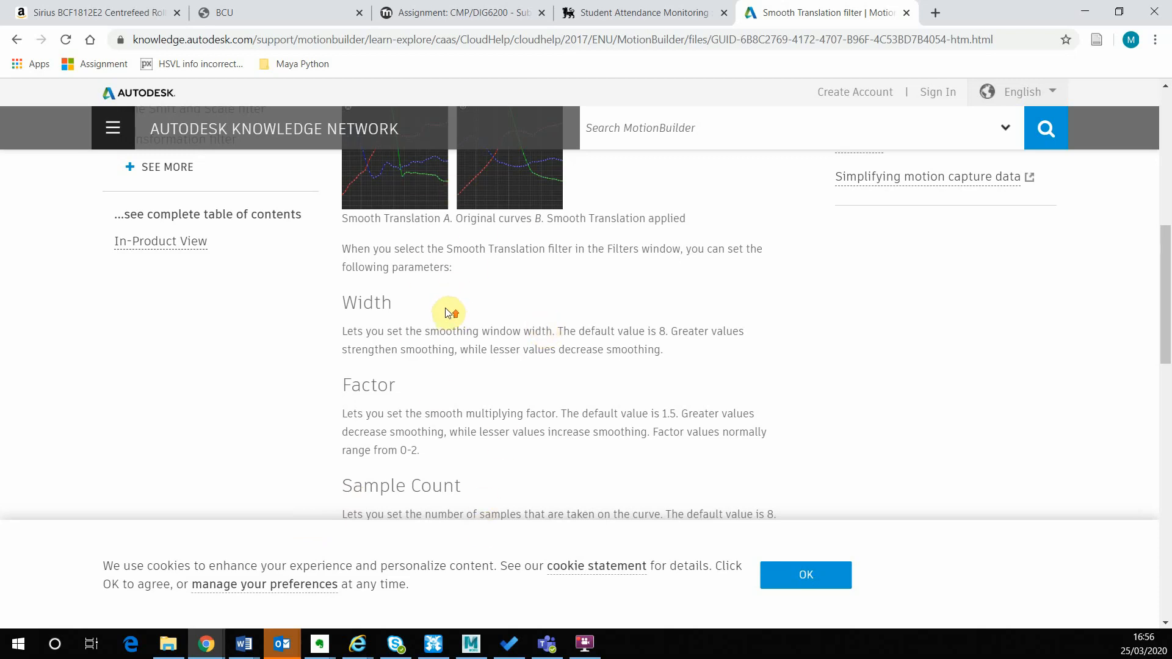
{"action": "scroll", "coordinate": [449, 310], "scroll_direction": "up", "scroll_amount": 5}
{"action": "scroll", "coordinate": [447, 295], "scroll_direction": "down", "scroll_amount": 3}
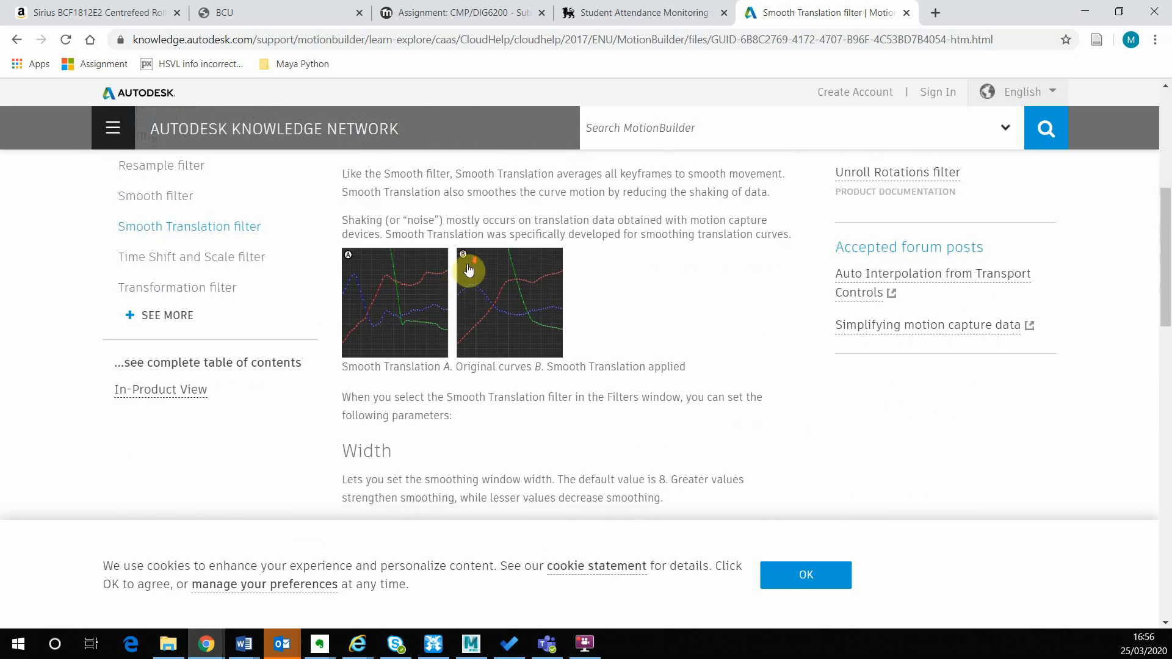
{"action": "scroll", "coordinate": [471, 272], "scroll_direction": "down", "scroll_amount": 3}
{"action": "scroll", "coordinate": [476, 288], "scroll_direction": "up", "scroll_amount": 2}
Step: Go back to the Filters menu help page and look through the list of available filters
{"action": "left_click", "coordinate": [16, 39]}
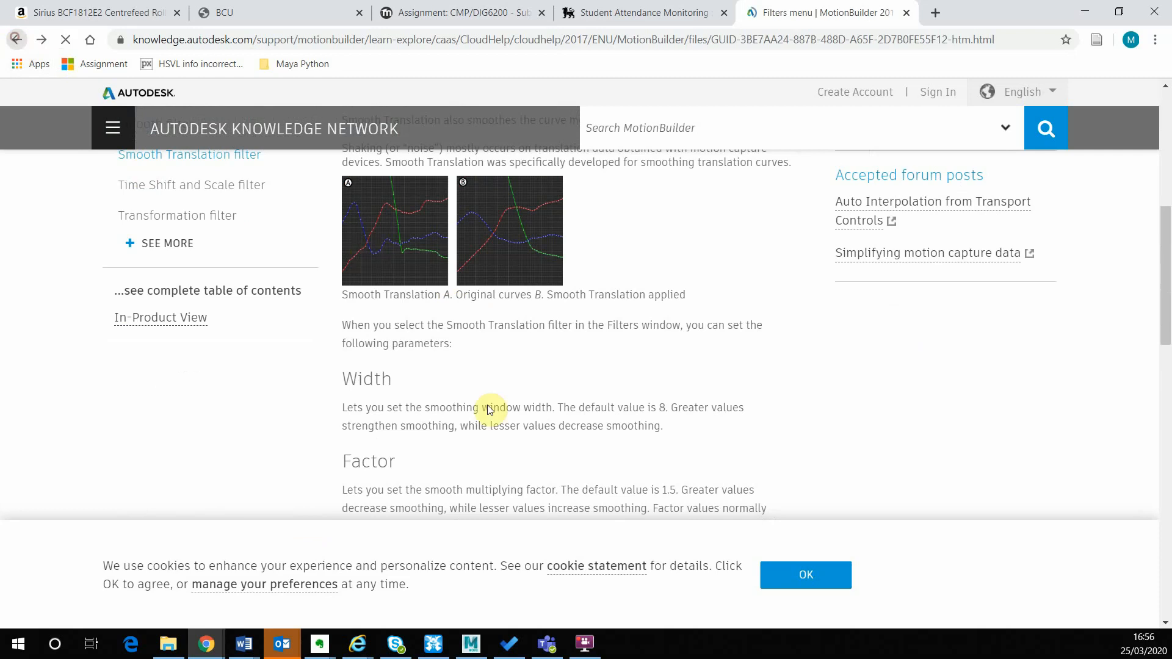
{"action": "scroll", "coordinate": [508, 327], "scroll_direction": "up", "scroll_amount": 10}
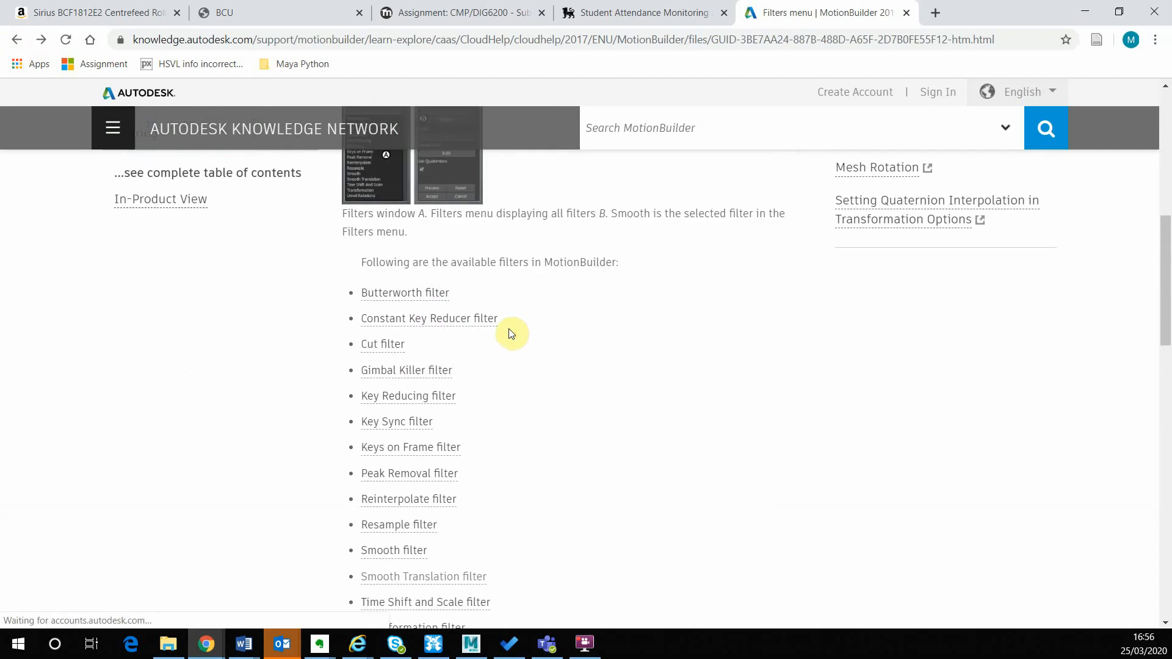
{"action": "scroll", "coordinate": [503, 311], "scroll_direction": "down", "scroll_amount": 10}
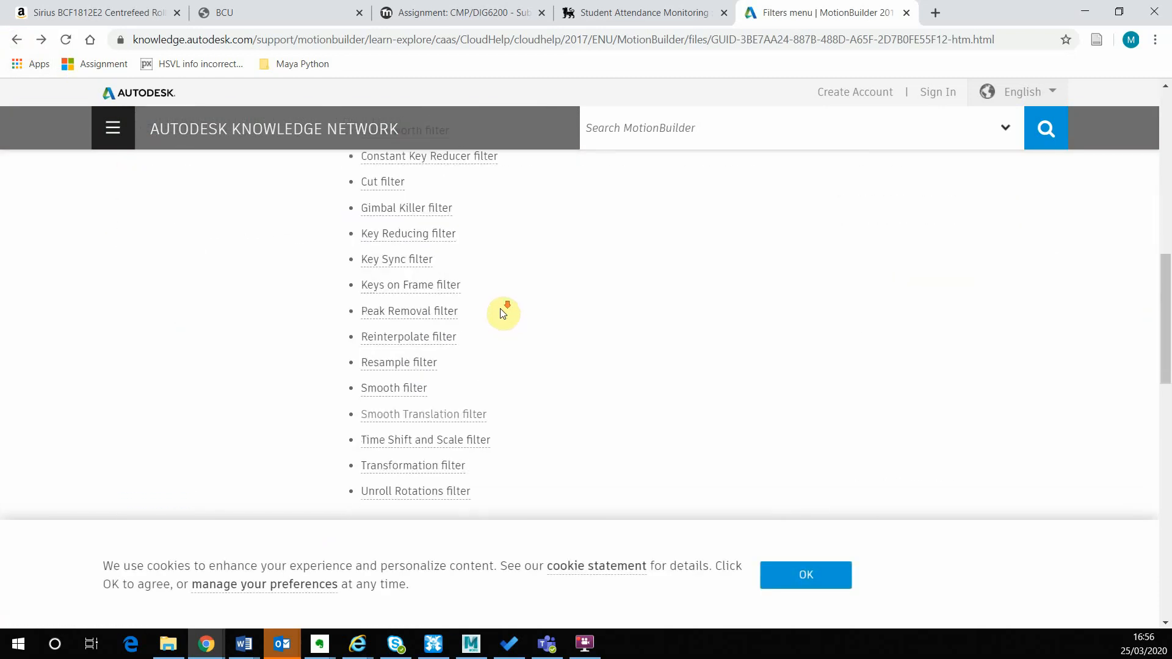
{"action": "scroll", "coordinate": [502, 311], "scroll_direction": "up", "scroll_amount": 4}
{"action": "scroll", "coordinate": [489, 254], "scroll_direction": "down", "scroll_amount": 3}
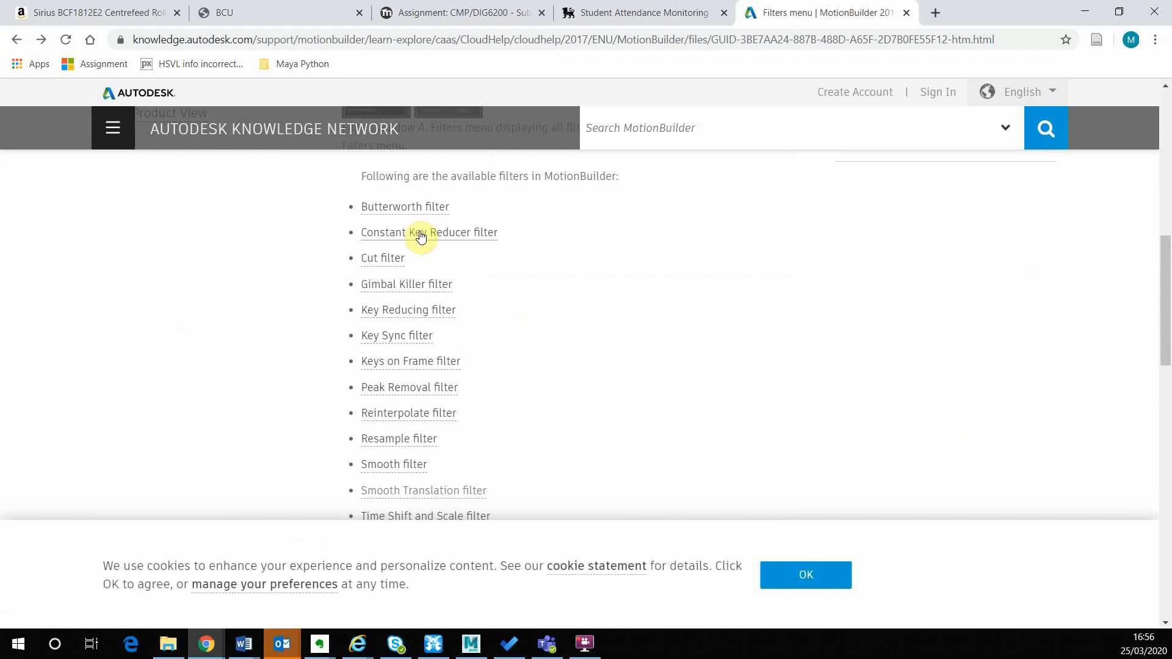
{"action": "scroll", "coordinate": [468, 442], "scroll_direction": "down", "scroll_amount": 1}
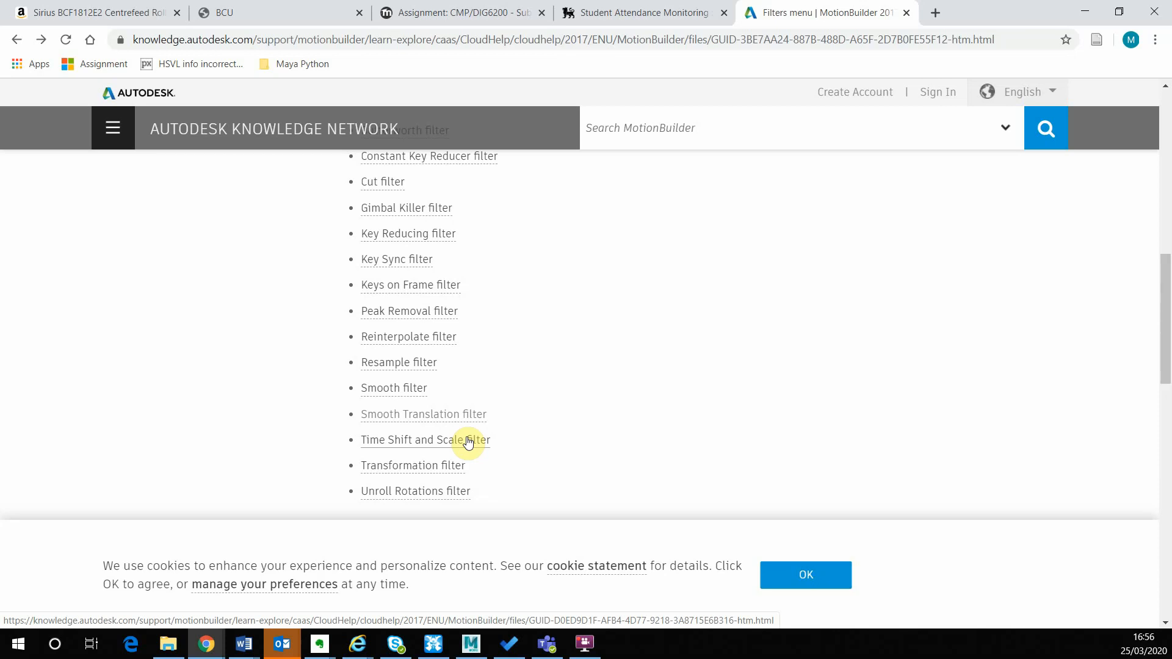
{"action": "scroll", "coordinate": [468, 442], "scroll_direction": "up", "scroll_amount": 2}
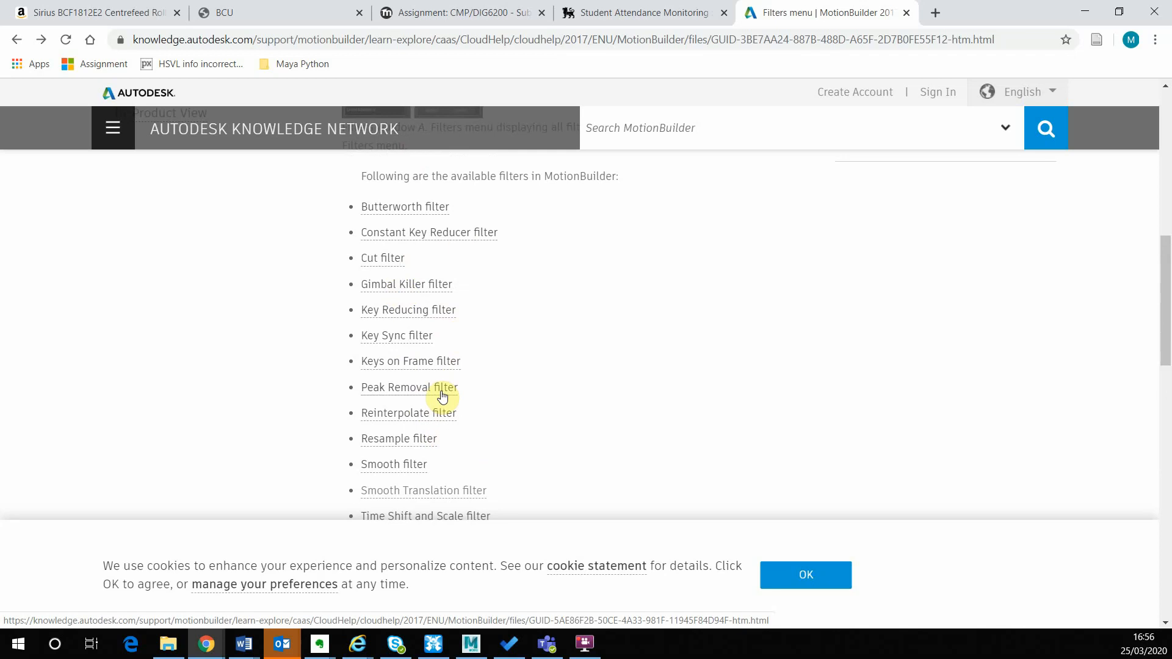
{"action": "scroll", "coordinate": [446, 403], "scroll_direction": "down", "scroll_amount": 1}
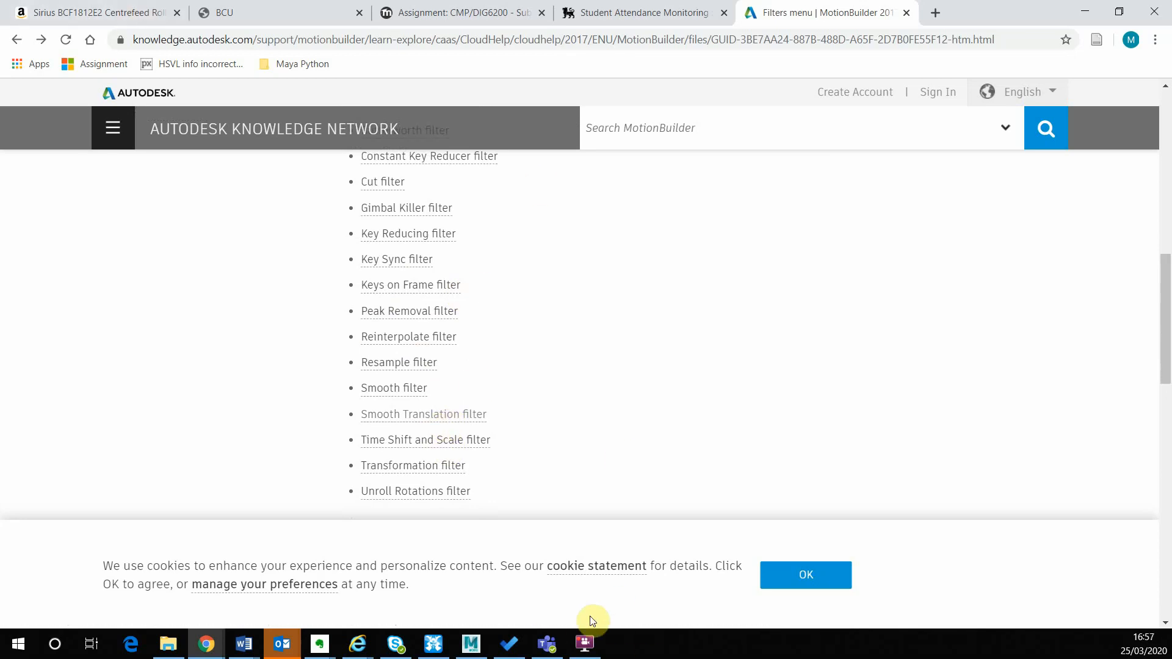
Step: Switch back to MotionBuilder, choose the Smooth Translation filter, and set its start to frame 750 and its stop to frame 1200
{"action": "left_click", "coordinate": [471, 643]}
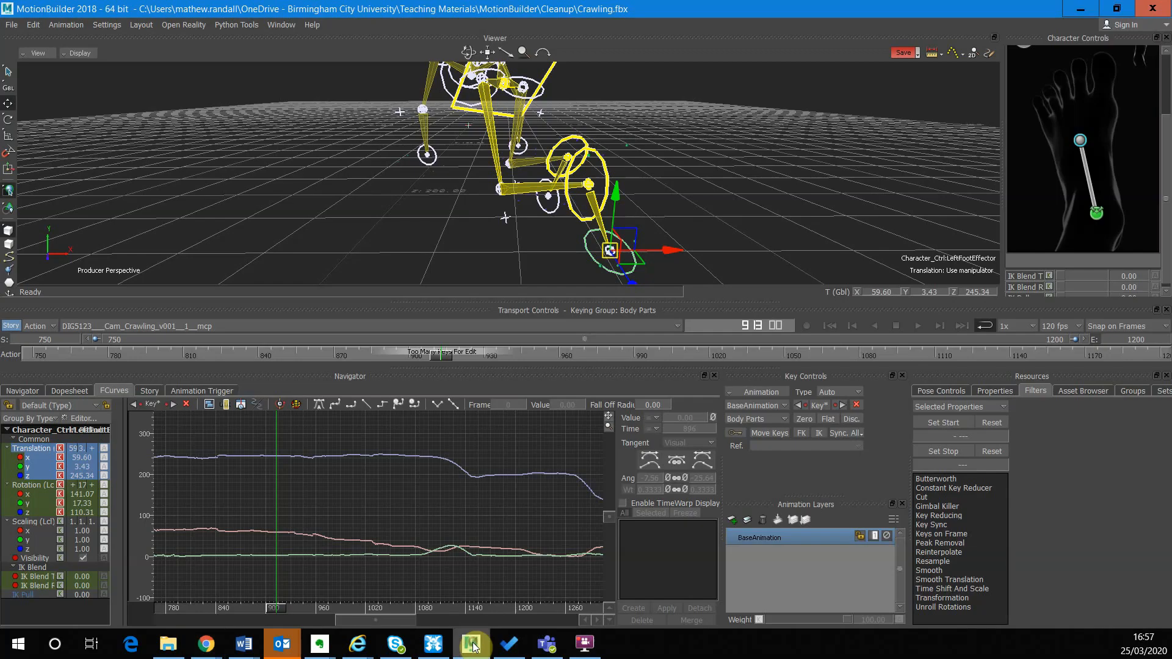
{"action": "left_click", "coordinate": [943, 580]}
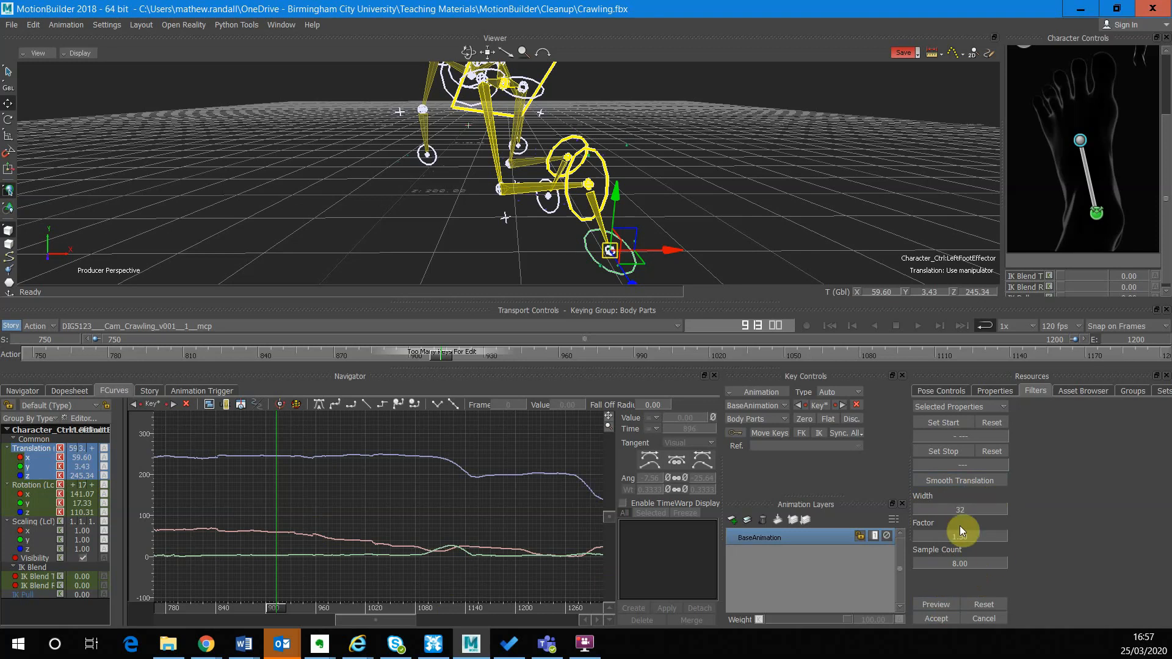
{"action": "left_click", "coordinate": [955, 437]}
{"action": "type", "text": "4"}
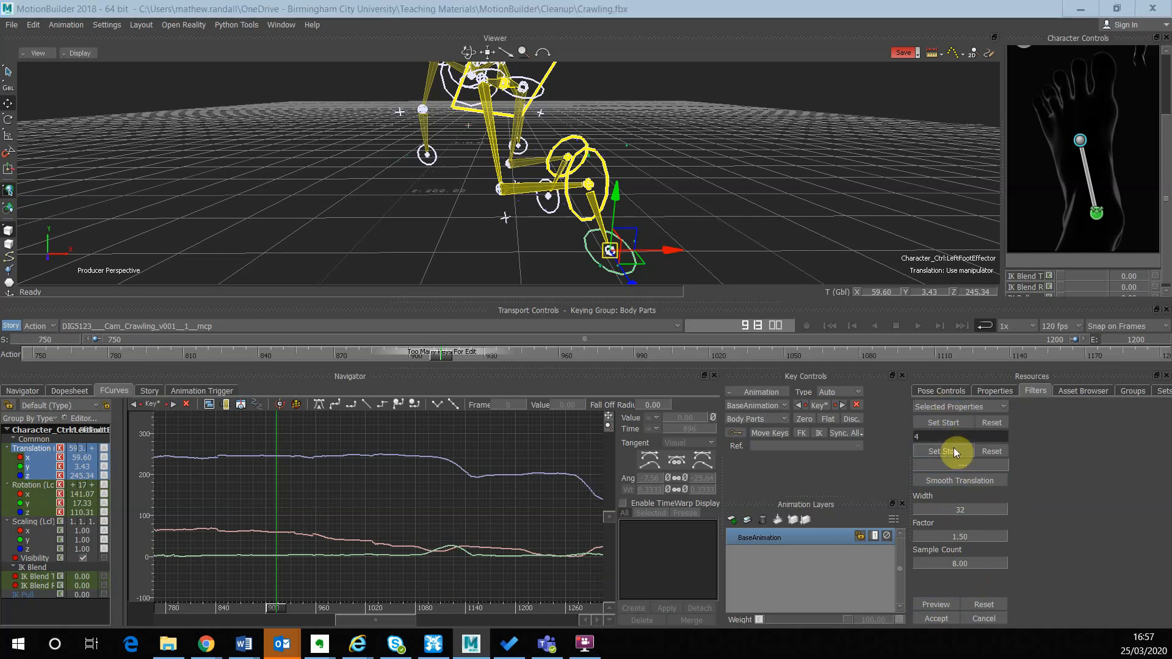
{"action": "type", "text": "50"}
{"action": "left_click", "coordinate": [960, 465]}
{"action": "type", "text": "1200"}
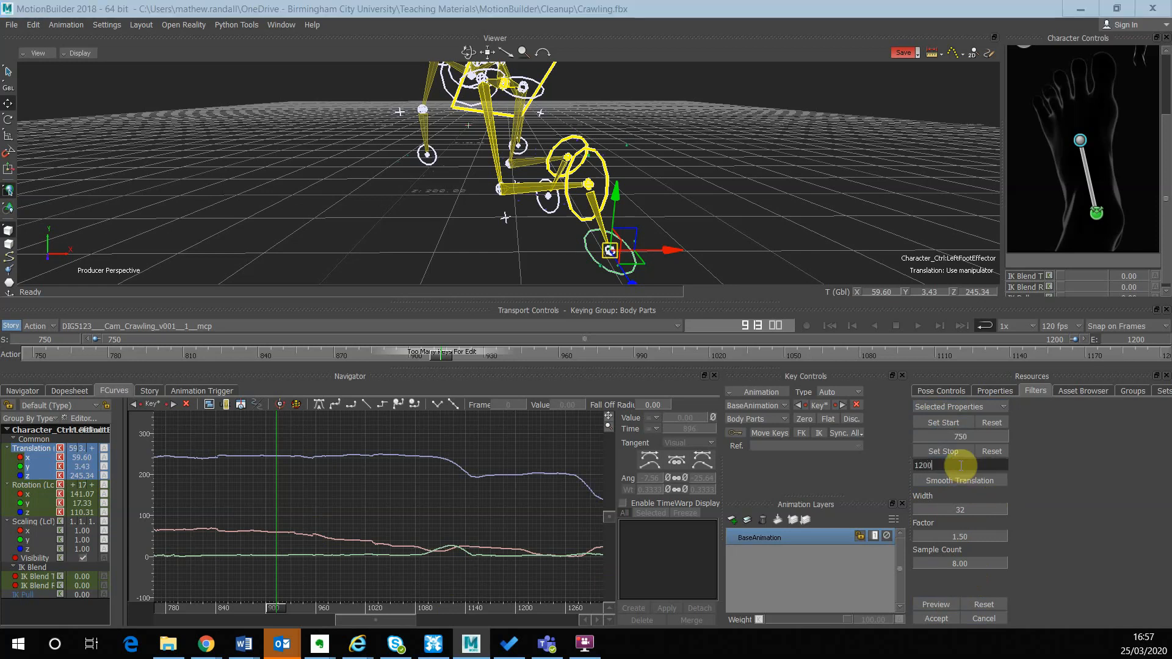
{"action": "left_click", "coordinate": [982, 432]}
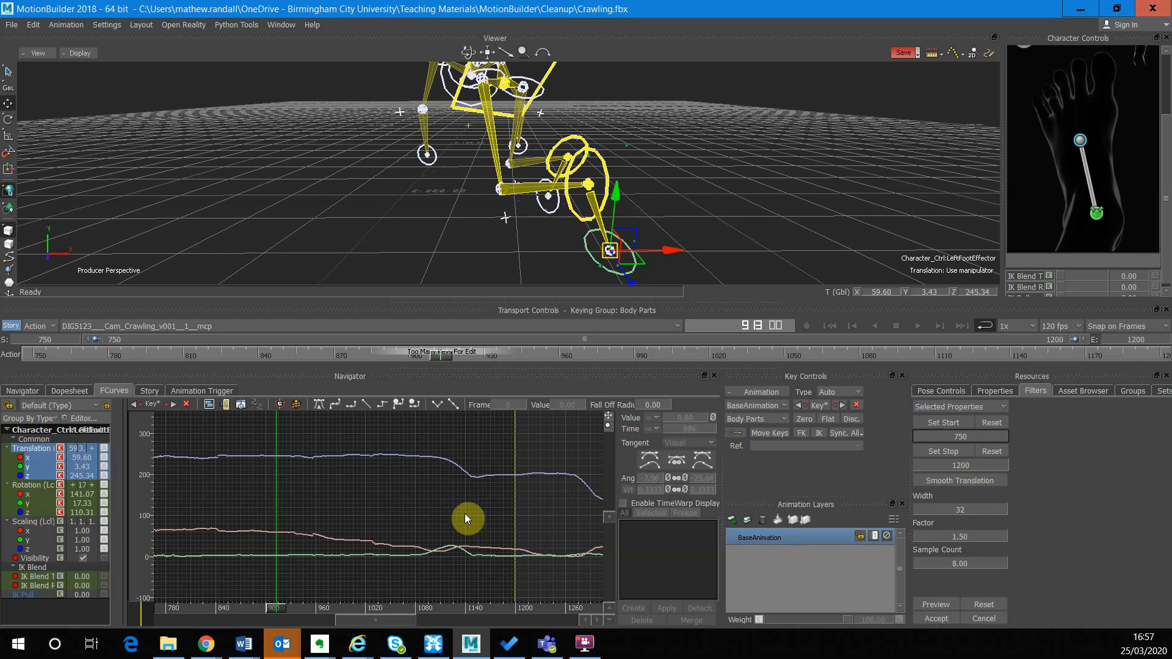
Step: Preview the Smooth Translation filter on the left foot effector's translation curves and play back the crawl from an earlier frame
{"action": "left_click_drag", "start_coordinate": [453, 520], "coordinate": [227, 514], "text": "shift"}
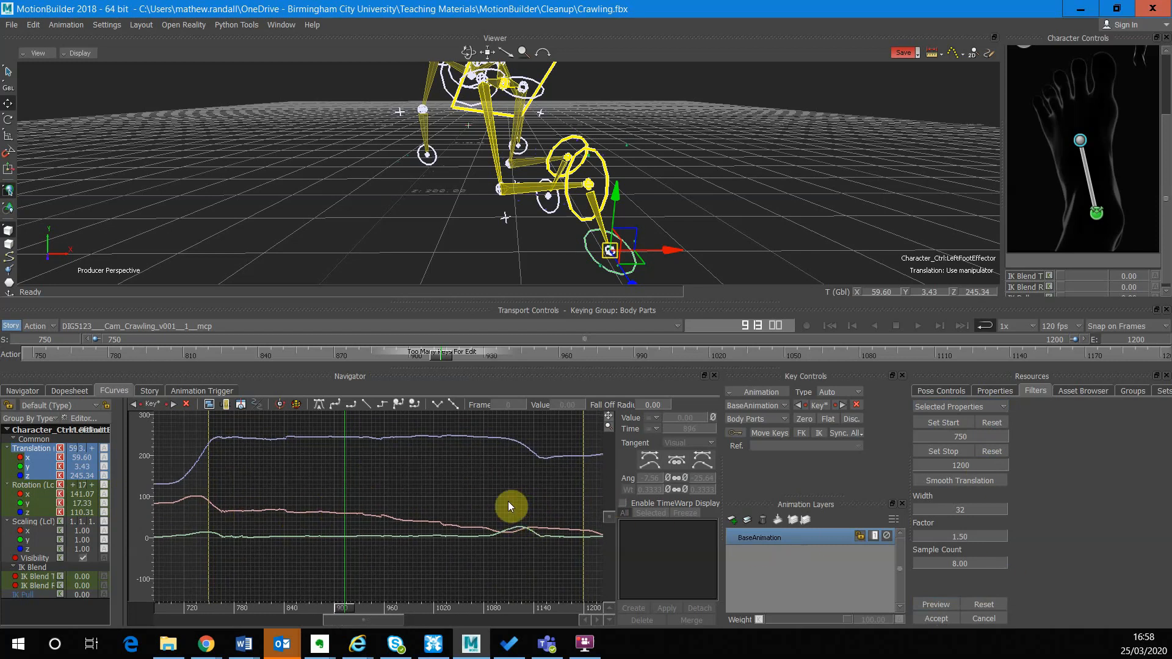
{"action": "left_click", "coordinate": [941, 603]}
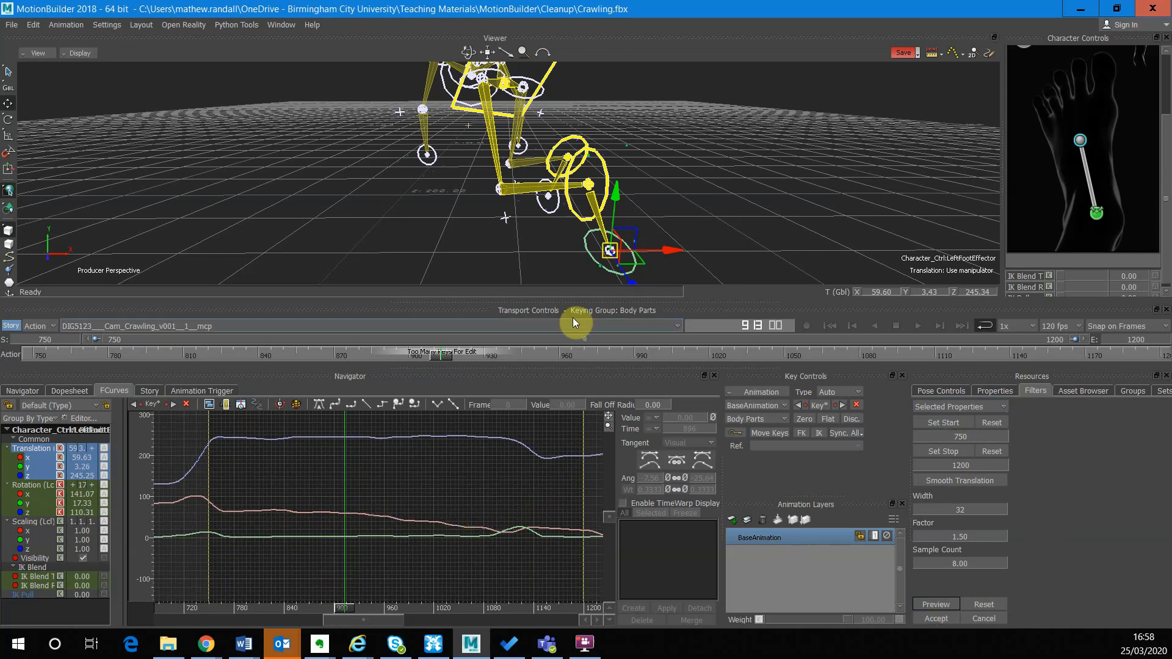
{"action": "left_click_drag", "start_coordinate": [448, 354], "coordinate": [281, 369]}
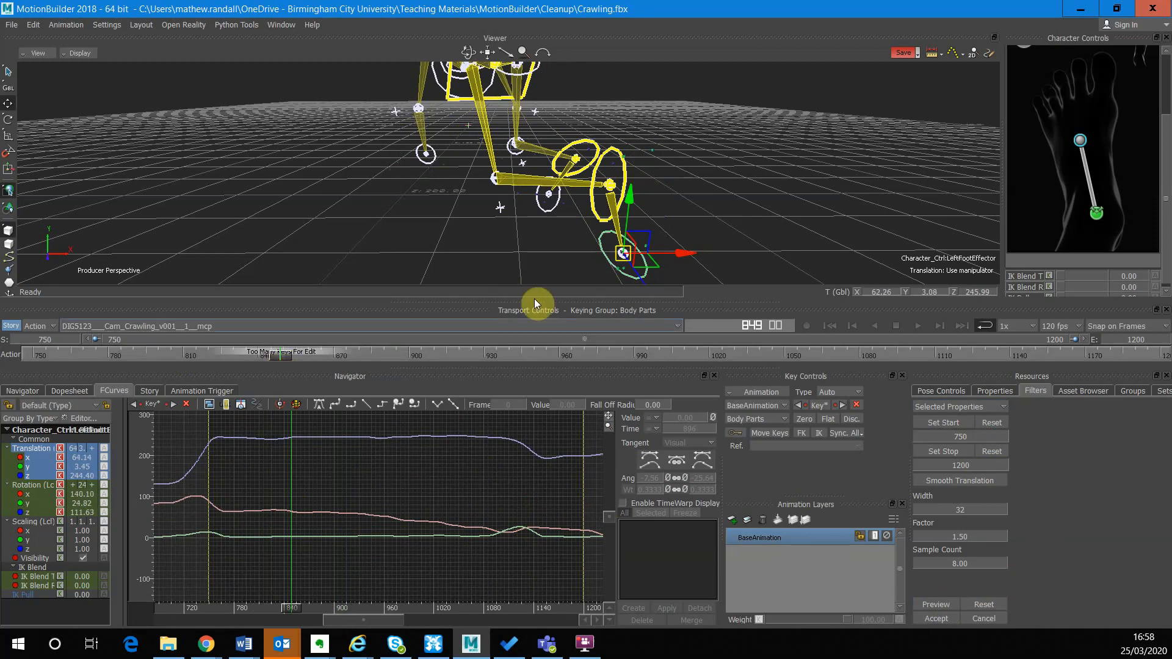
{"action": "left_click", "coordinate": [922, 324]}
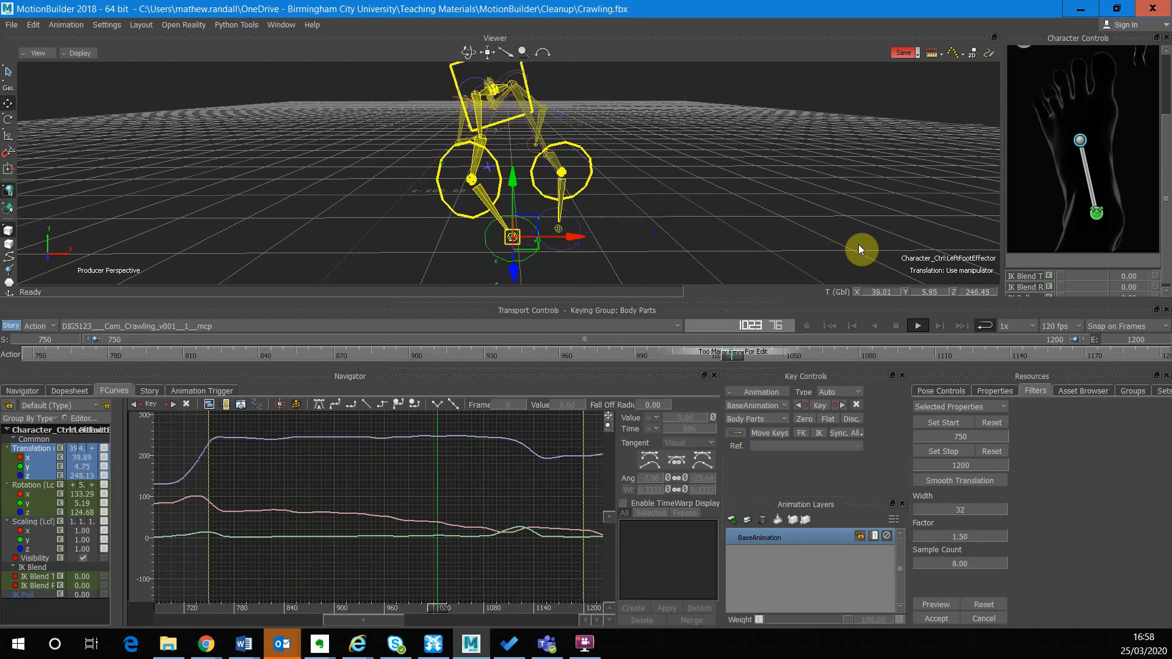
{"action": "left_click", "coordinate": [896, 326]}
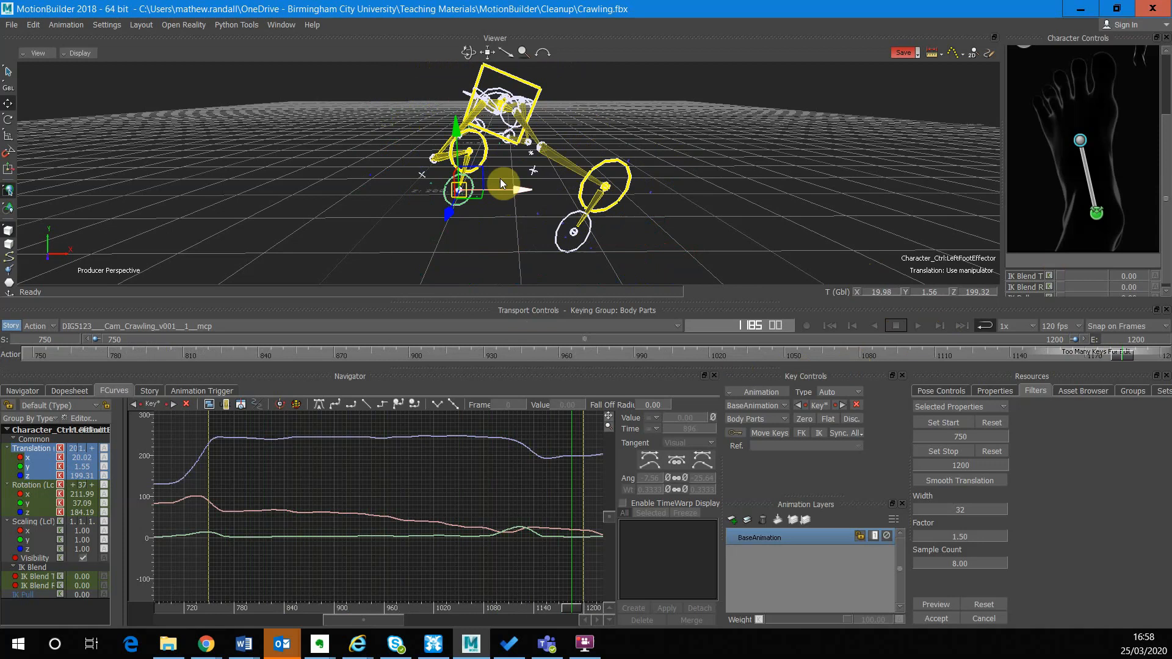
Step: Set the left foot effector's IK Blend T to 100
{"action": "left_click", "coordinate": [1081, 136]}
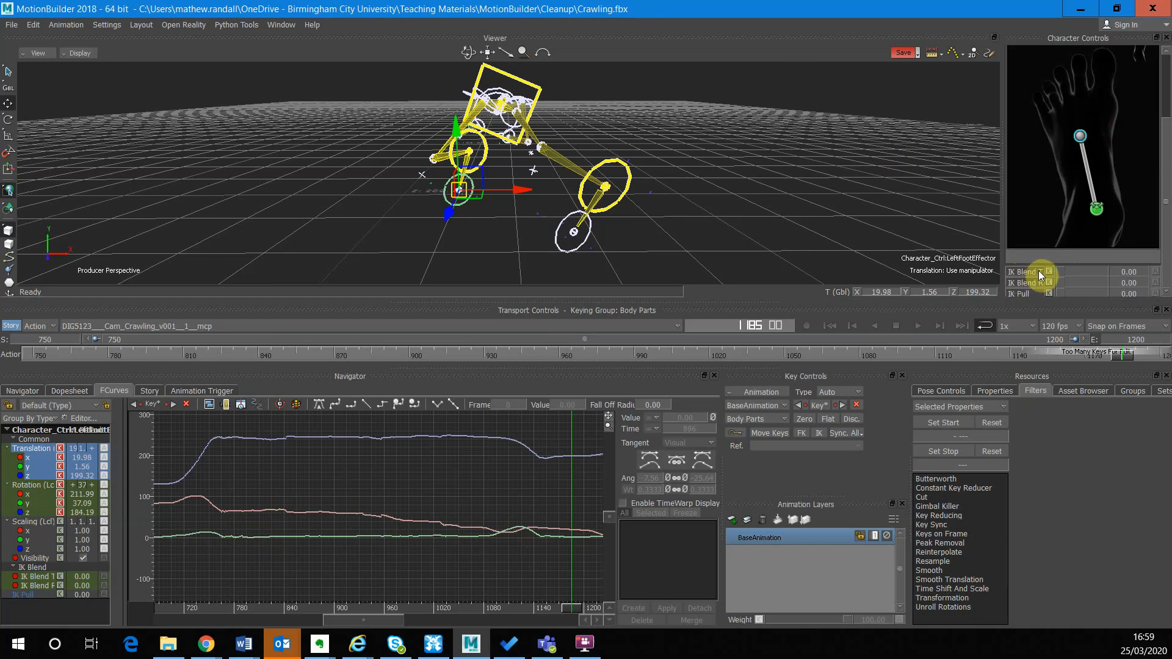
{"action": "left_click_drag", "start_coordinate": [1061, 273], "coordinate": [1159, 264]}
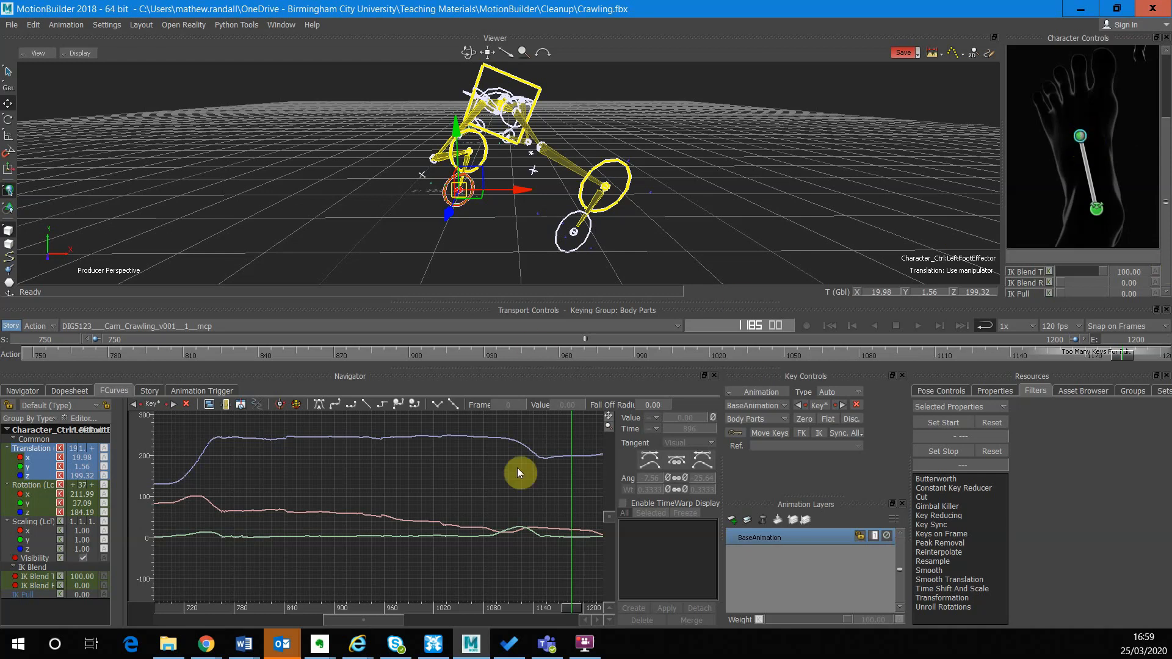
Step: Preview the Smooth Translation filter on the left foot's translation curves from frame 750 to frame 1200
{"action": "left_click", "coordinate": [961, 438]}
{"action": "type", "text": "750"}
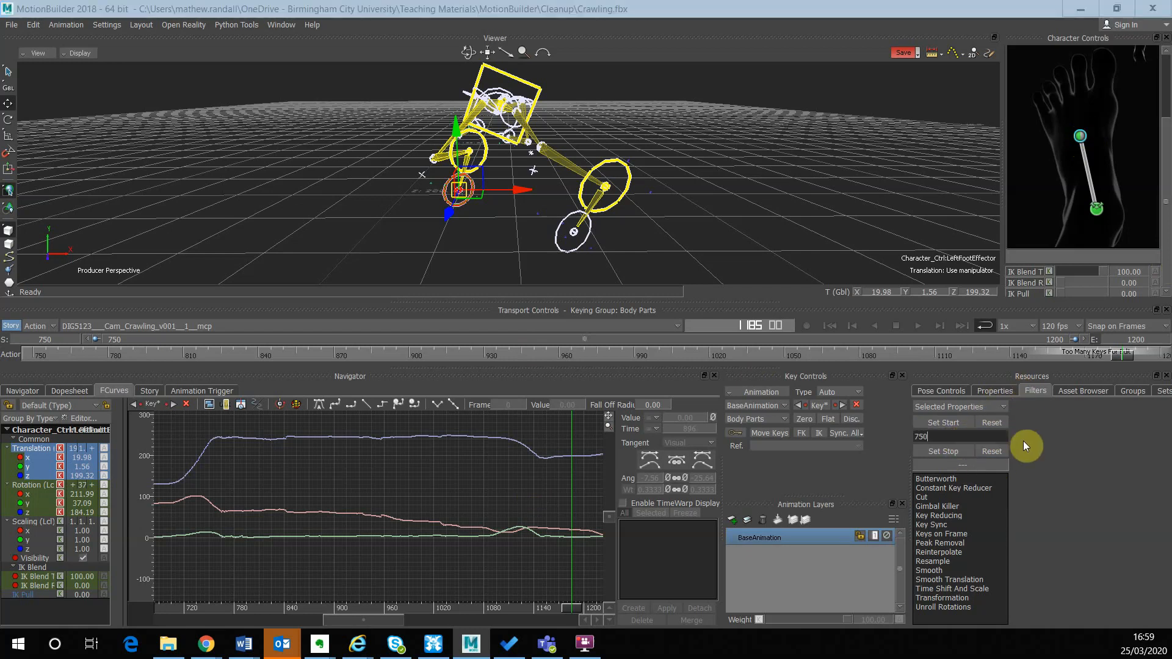
{"action": "left_click", "coordinate": [977, 466]}
{"action": "type", "text": "1200"}
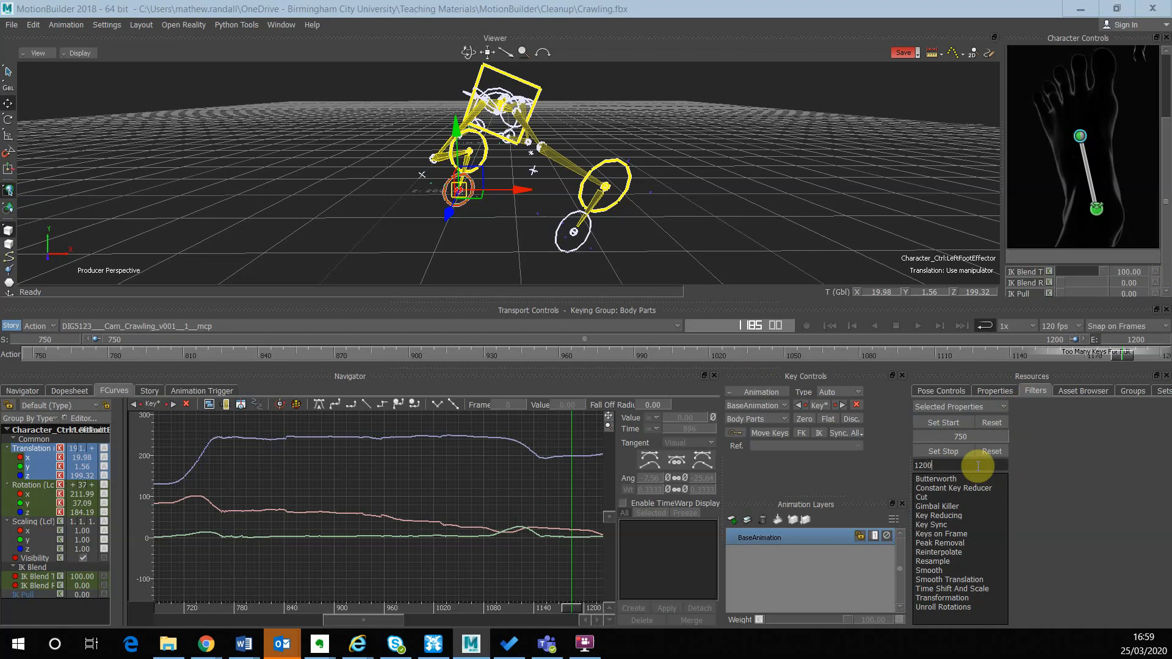
{"action": "key", "text": "Return"}
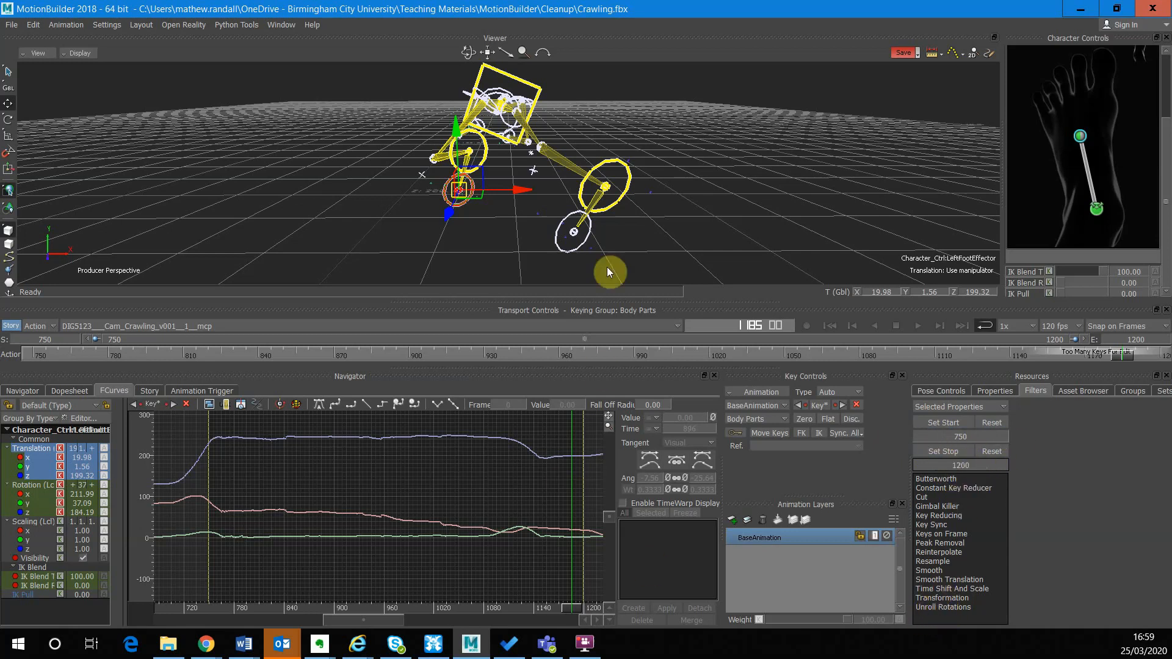
{"action": "left_click", "coordinate": [947, 580]}
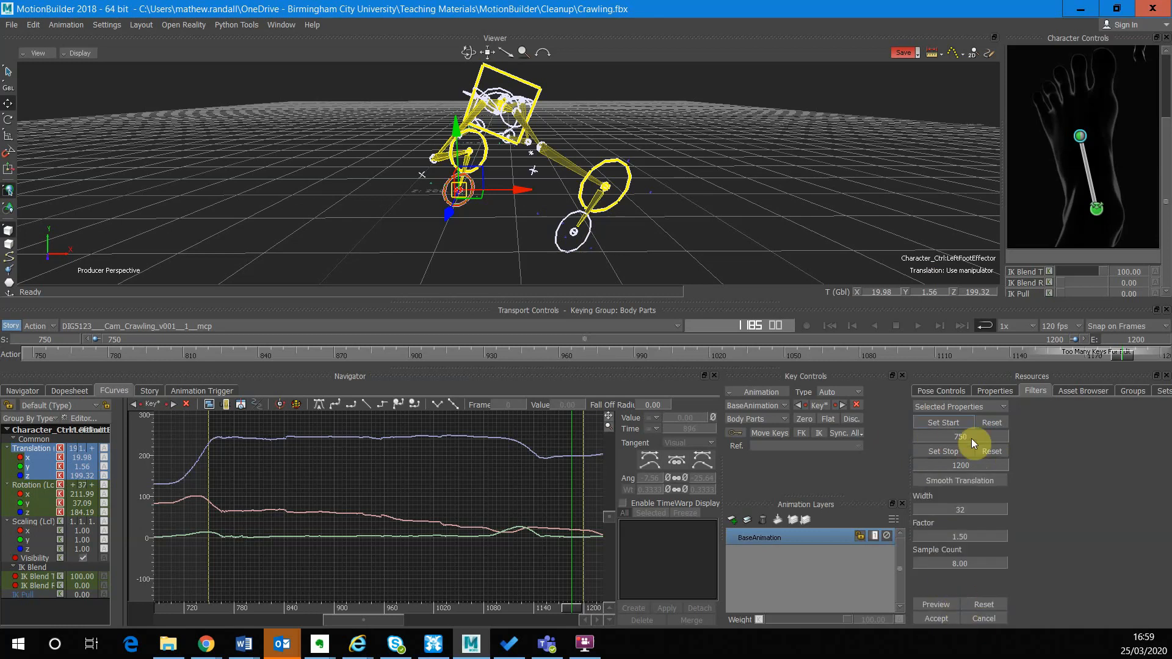
{"action": "left_click", "coordinate": [937, 605]}
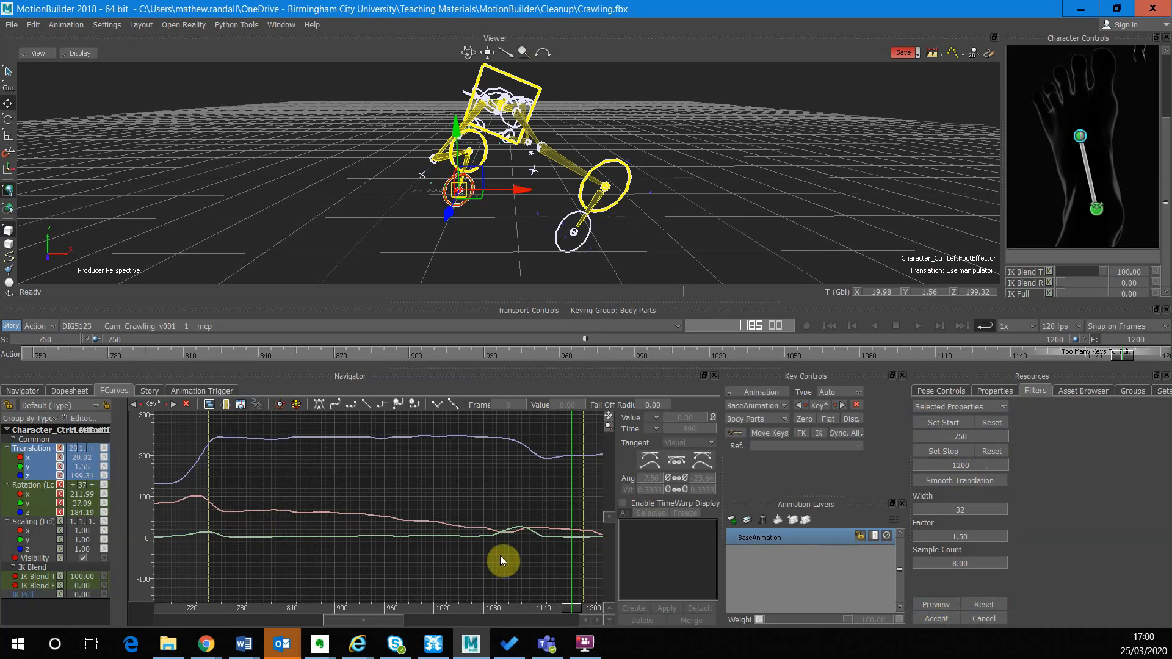
Step: Play back the previewed foot motion, accept the Smooth Translation filter, and scrub back to frame 887
{"action": "left_click", "coordinate": [923, 328]}
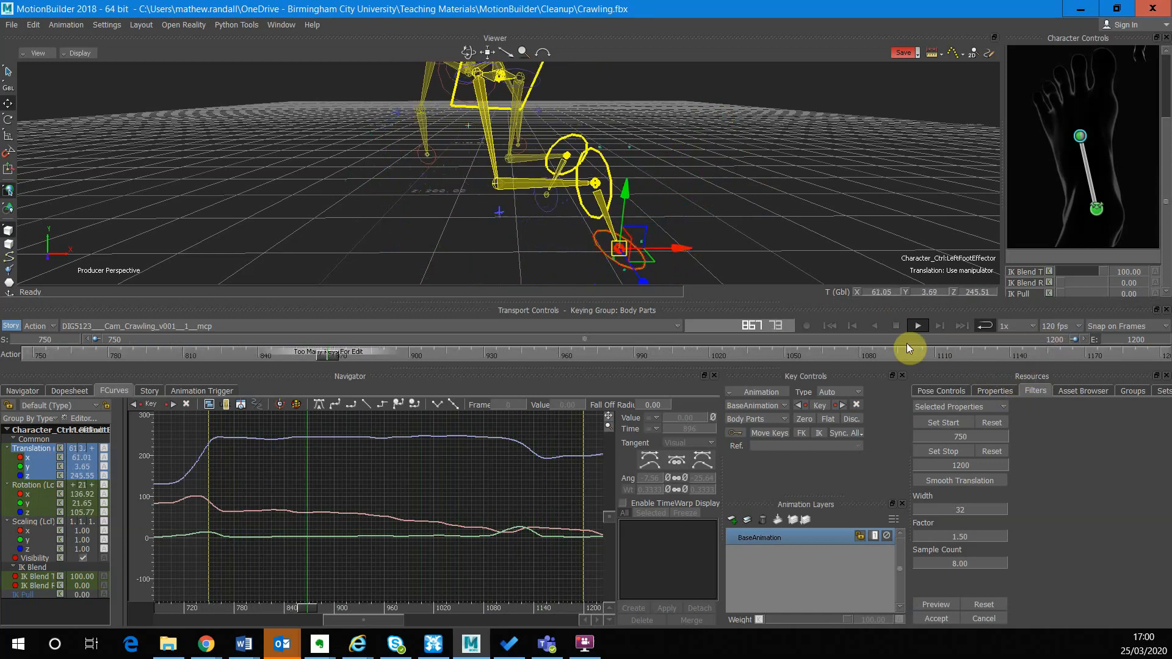
{"action": "left_click", "coordinate": [895, 326]}
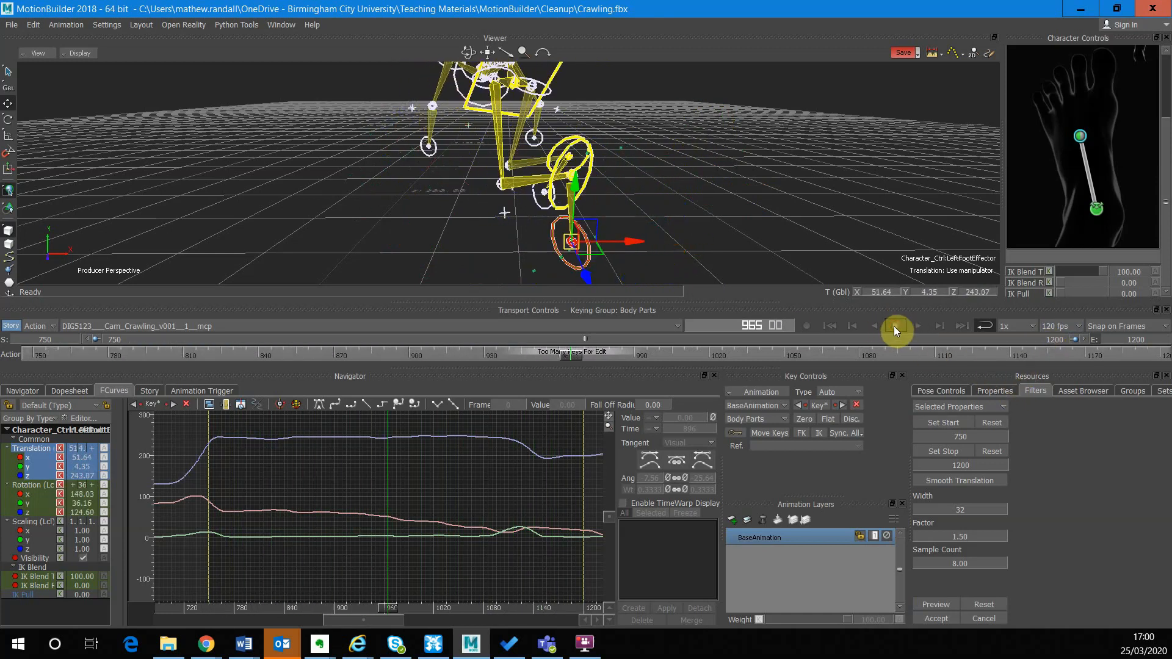
{"action": "left_click", "coordinate": [944, 614]}
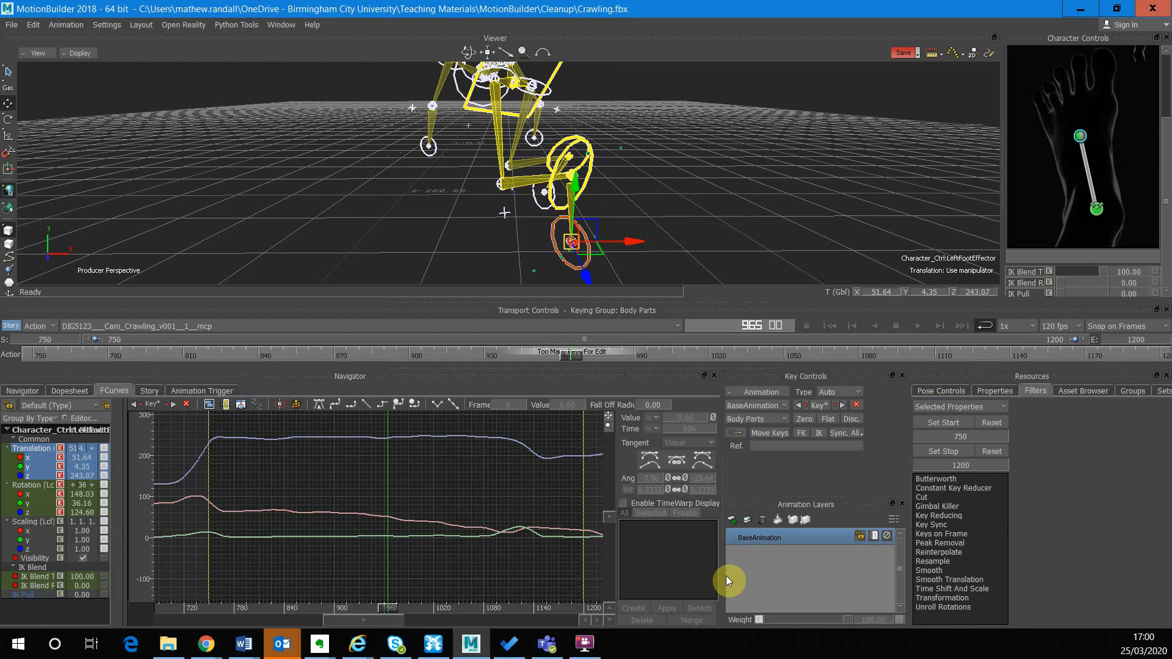
{"action": "left_click_drag", "start_coordinate": [553, 355], "coordinate": [380, 365]}
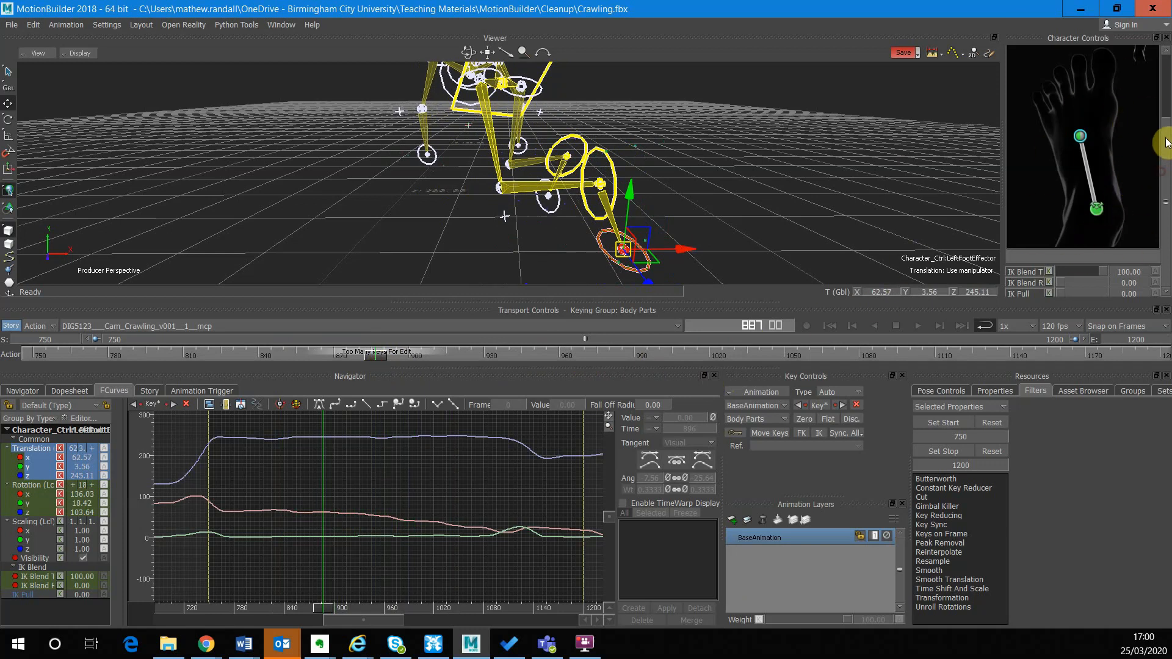
Step: Return to the full-body character controls and select the left ankle effector to check its IK blend settings
{"action": "left_click_drag", "start_coordinate": [1167, 142], "coordinate": [1160, 96]}
{"action": "left_click", "coordinate": [1025, 102]}
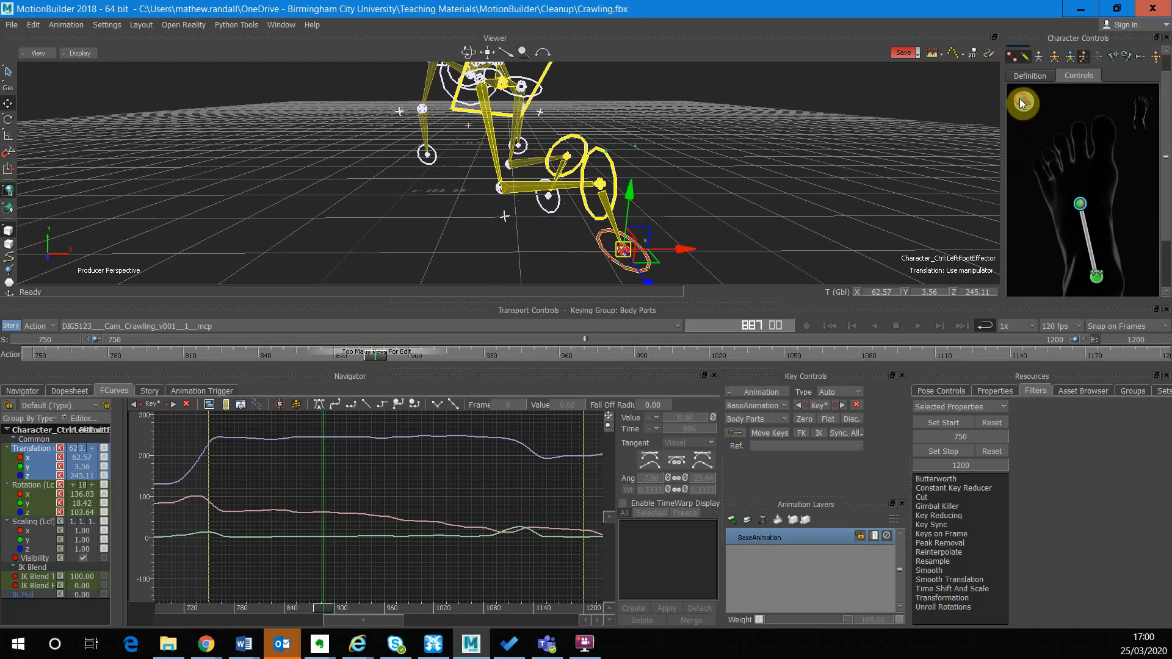
{"action": "left_click_drag", "start_coordinate": [1167, 193], "coordinate": [1167, 261]}
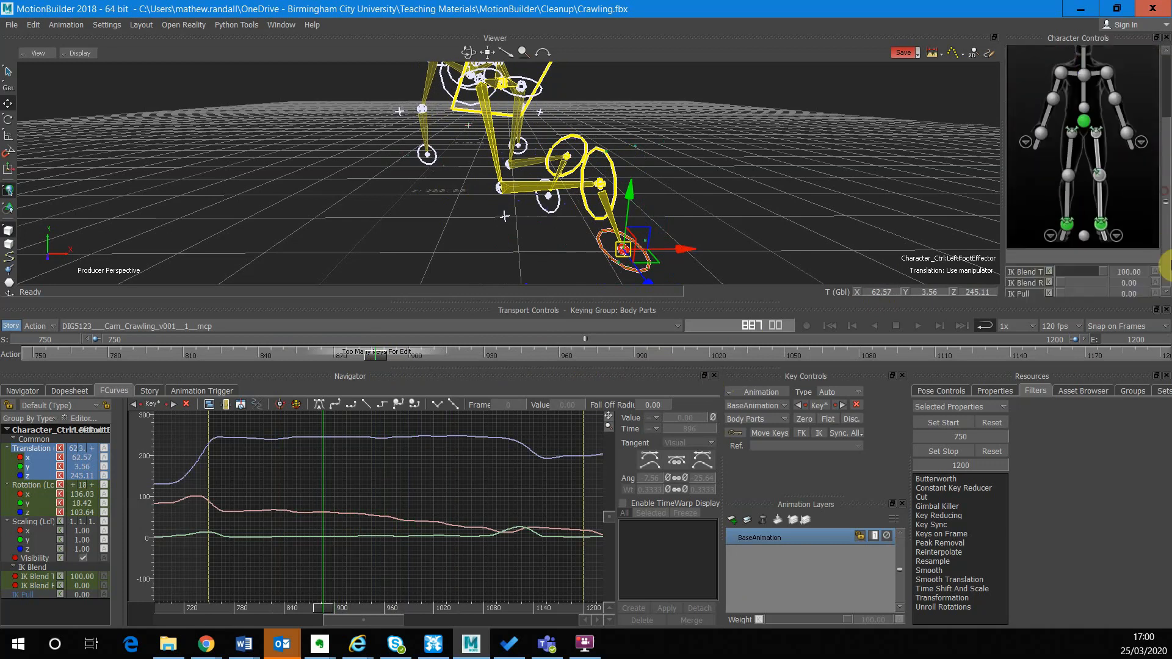
{"action": "left_click", "coordinate": [1103, 226]}
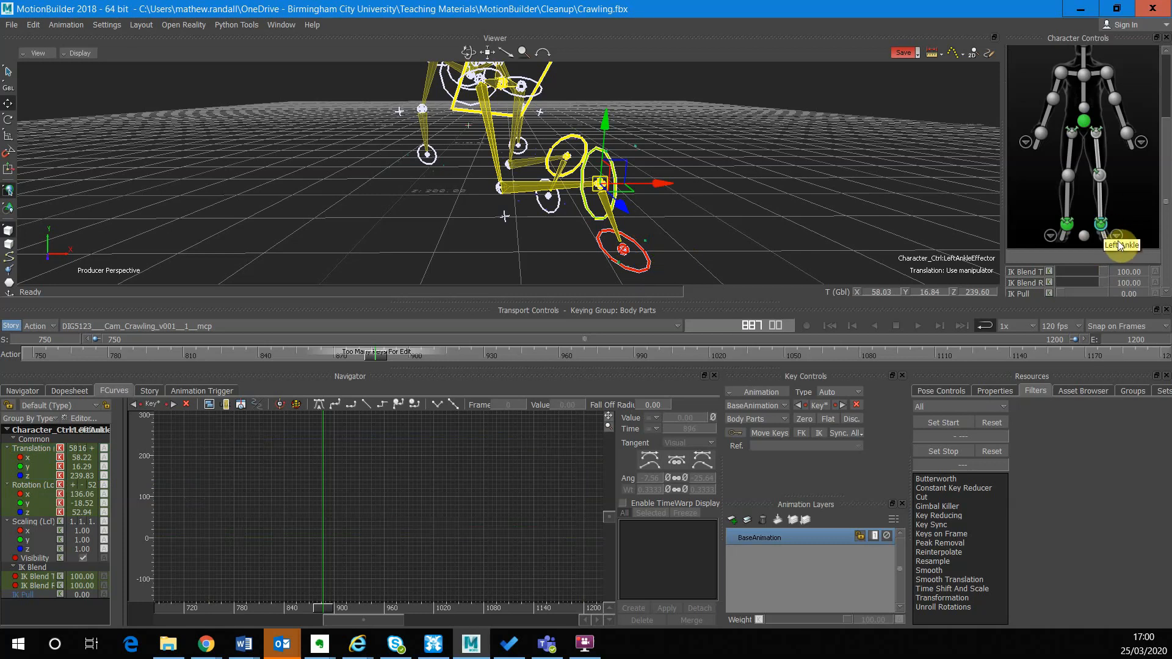
Step: Open the left foot controls, select the left foot effector, and pin its translation
{"action": "left_click", "coordinate": [1116, 235]}
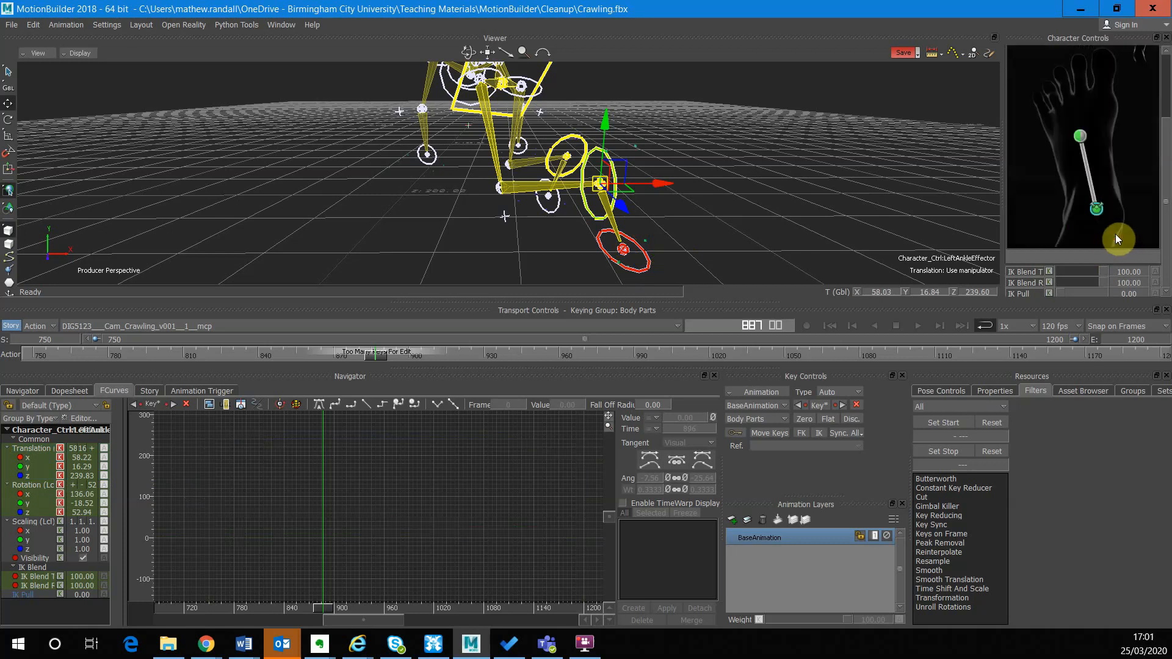
{"action": "left_click", "coordinate": [1080, 138]}
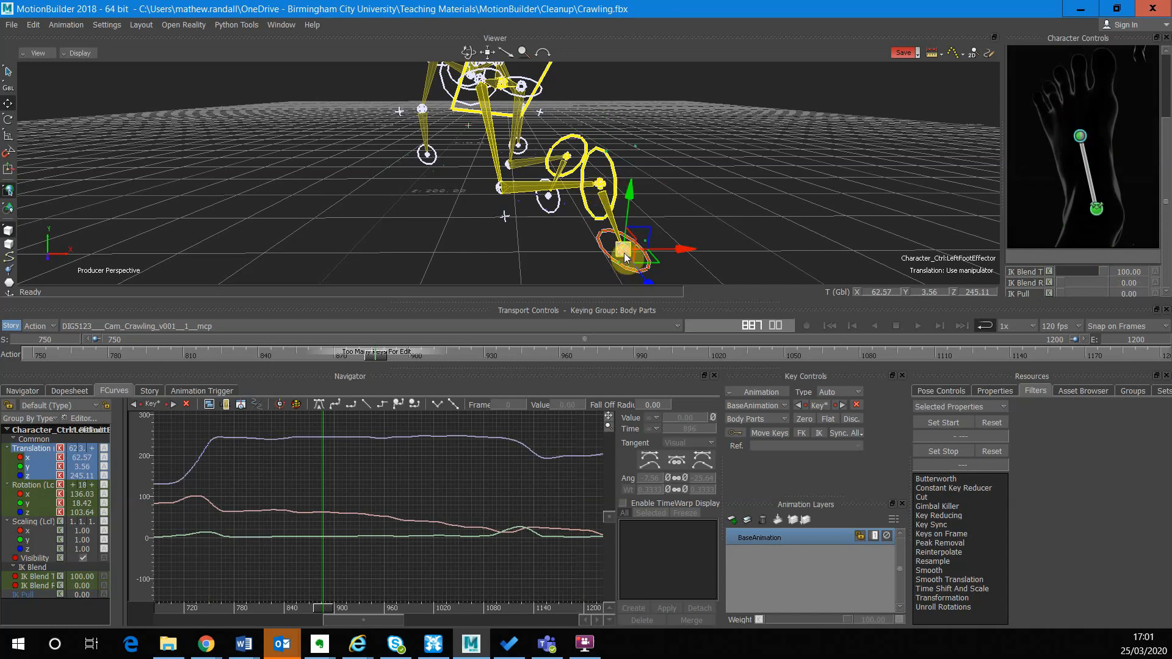
{"action": "scroll", "coordinate": [1127, 128], "scroll_direction": "up", "scroll_amount": 3}
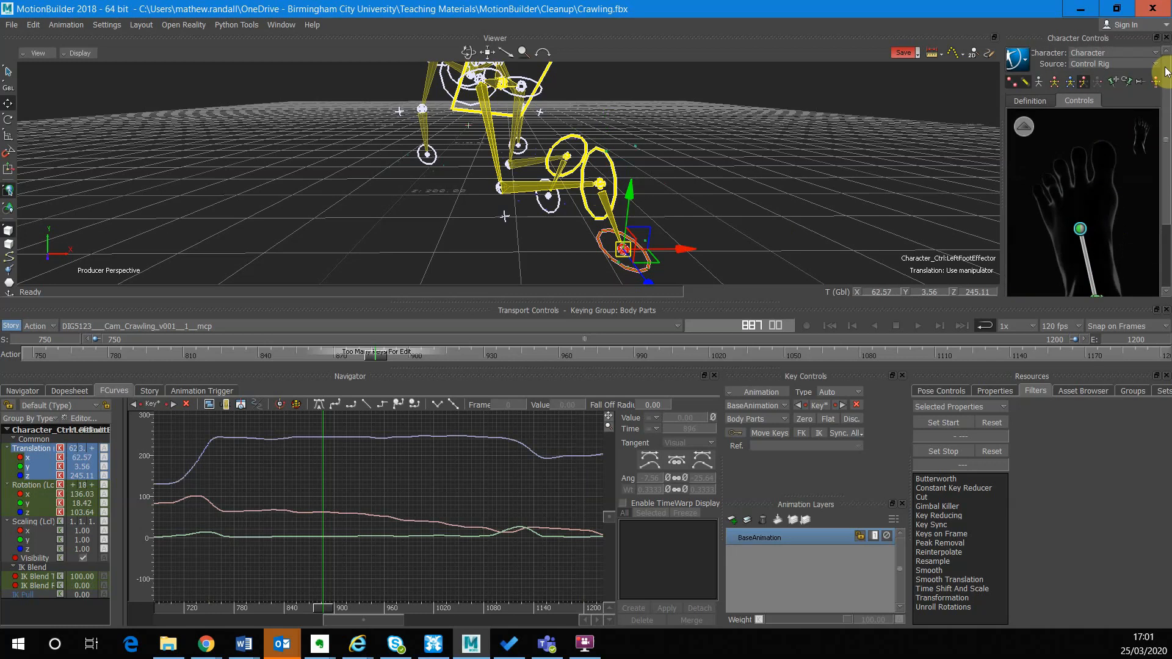
{"action": "left_click", "coordinate": [1112, 82]}
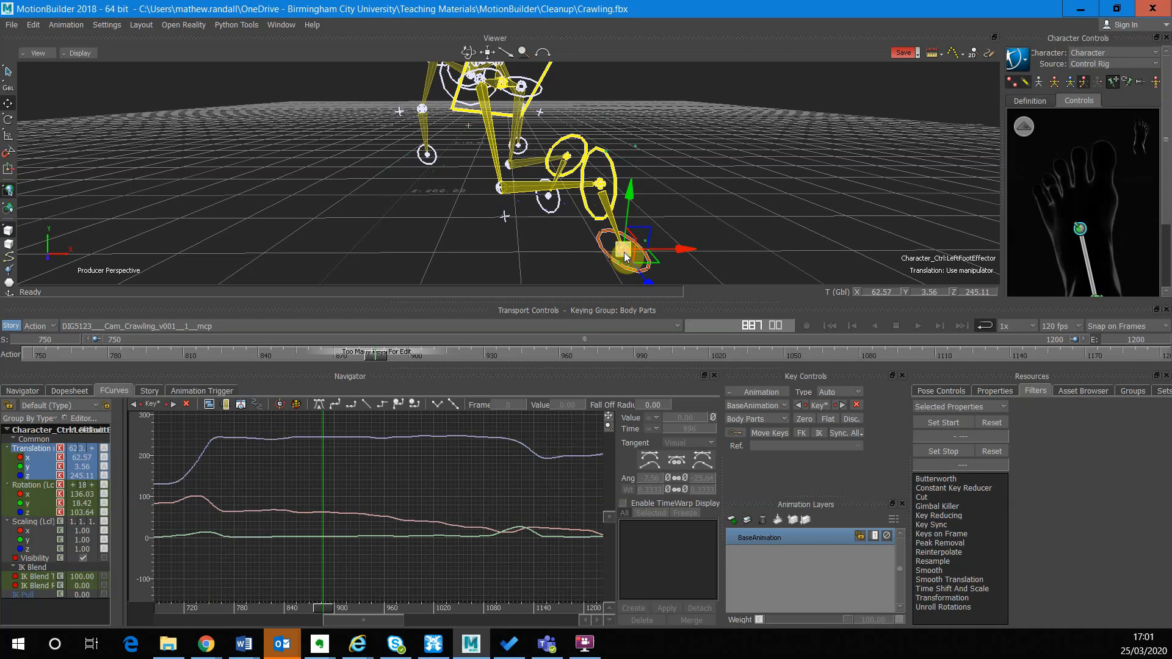
{"action": "left_click_drag", "start_coordinate": [1166, 213], "coordinate": [1164, 276]}
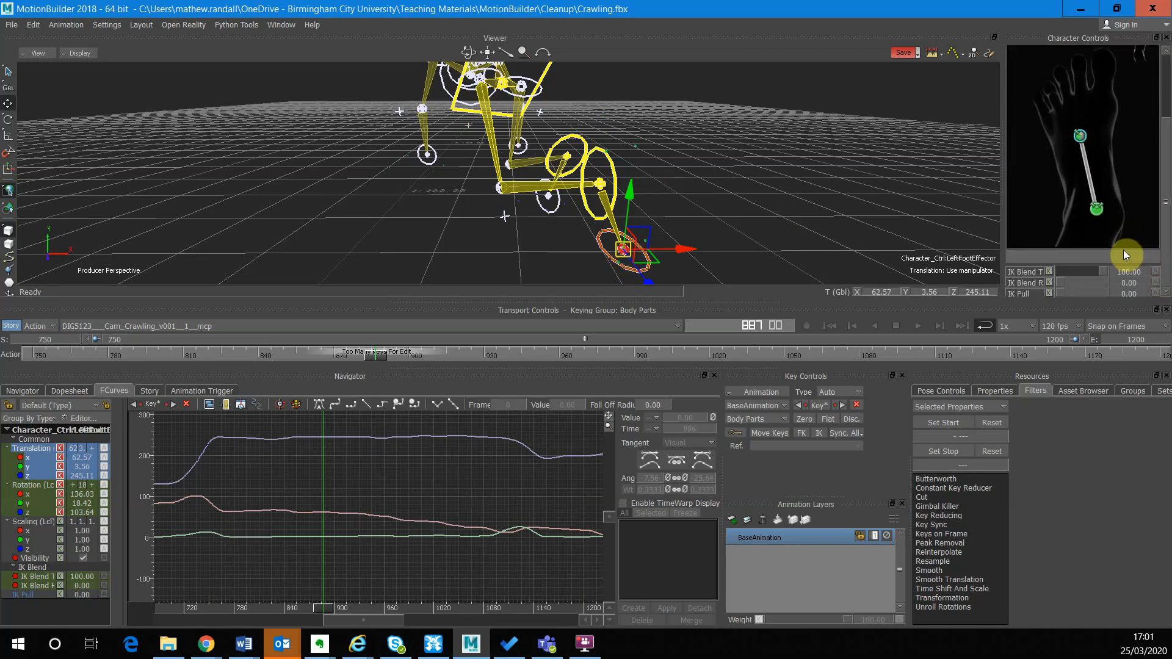
{"action": "left_click_drag", "start_coordinate": [1165, 210], "coordinate": [1162, 156]}
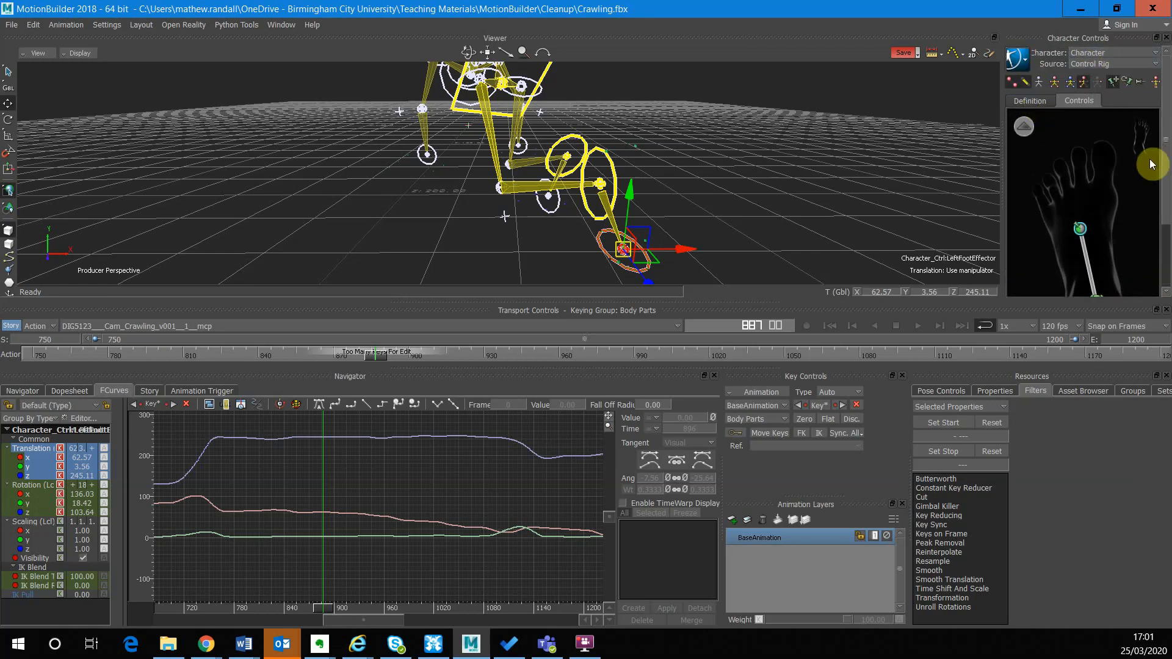
Step: Return to the full-body controls, select the left ankle effector, and display its rotation curves
{"action": "left_click_drag", "start_coordinate": [1166, 167], "coordinate": [1168, 304]}
{"action": "left_click", "coordinate": [1025, 128]}
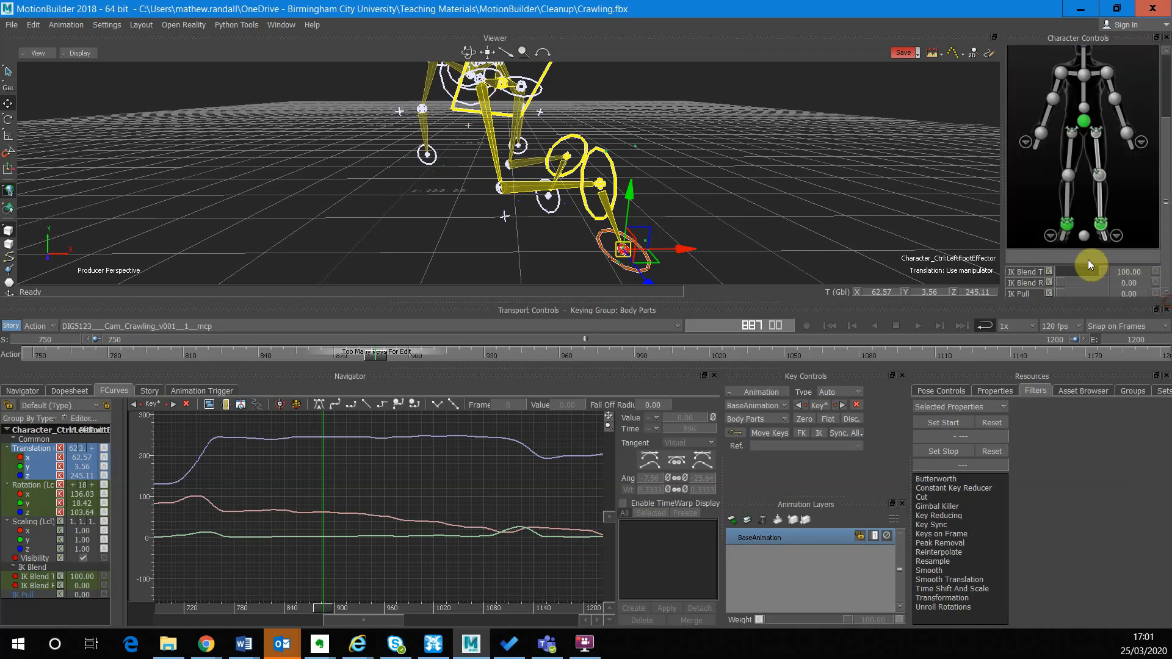
{"action": "left_click", "coordinate": [1103, 226]}
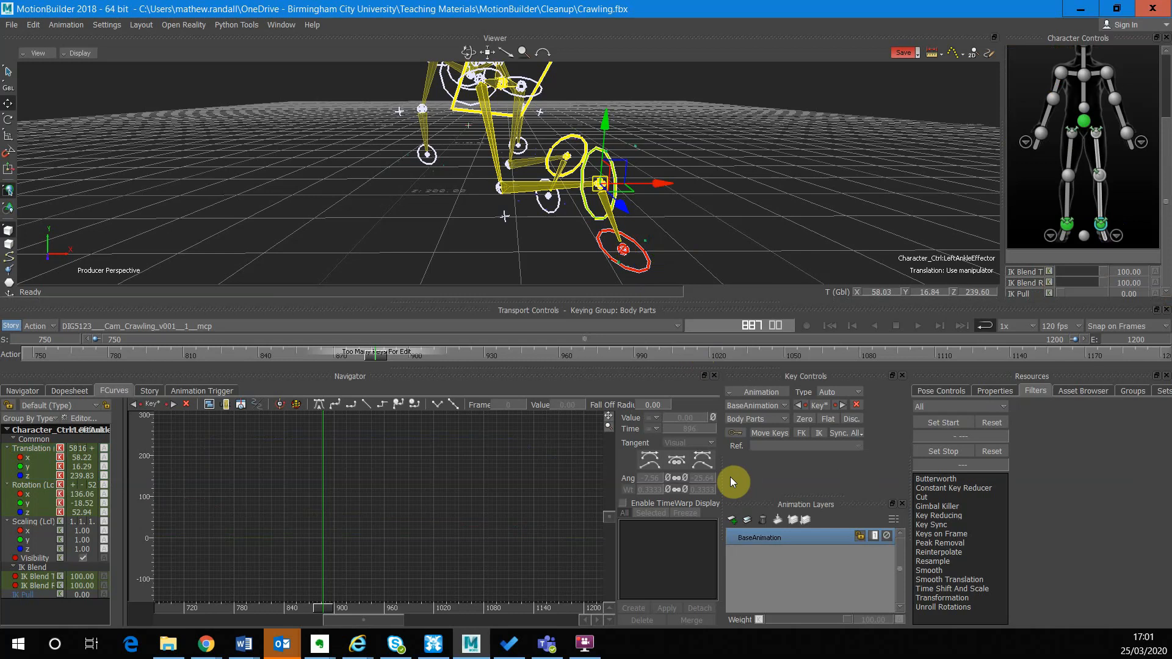
{"action": "left_click", "coordinate": [33, 485]}
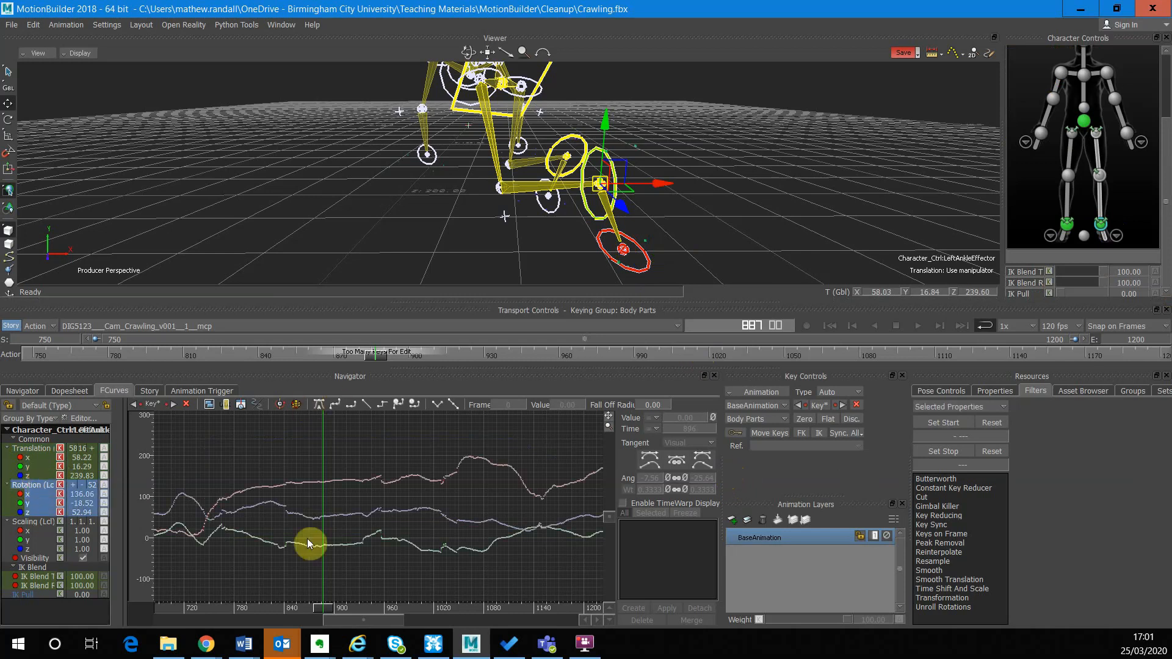
Step: Preview the Butterworth filter on the left ankle's rotation curves from frame 750 to frame 1200 and play back the result
{"action": "left_click", "coordinate": [969, 436]}
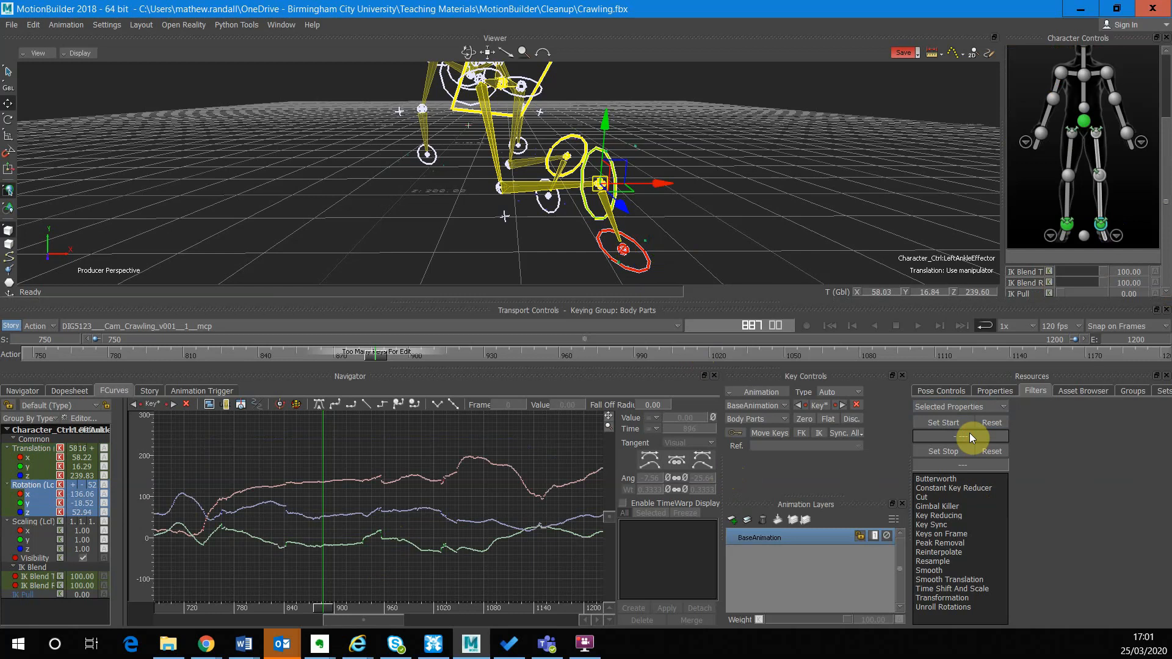
{"action": "type", "text": "750"}
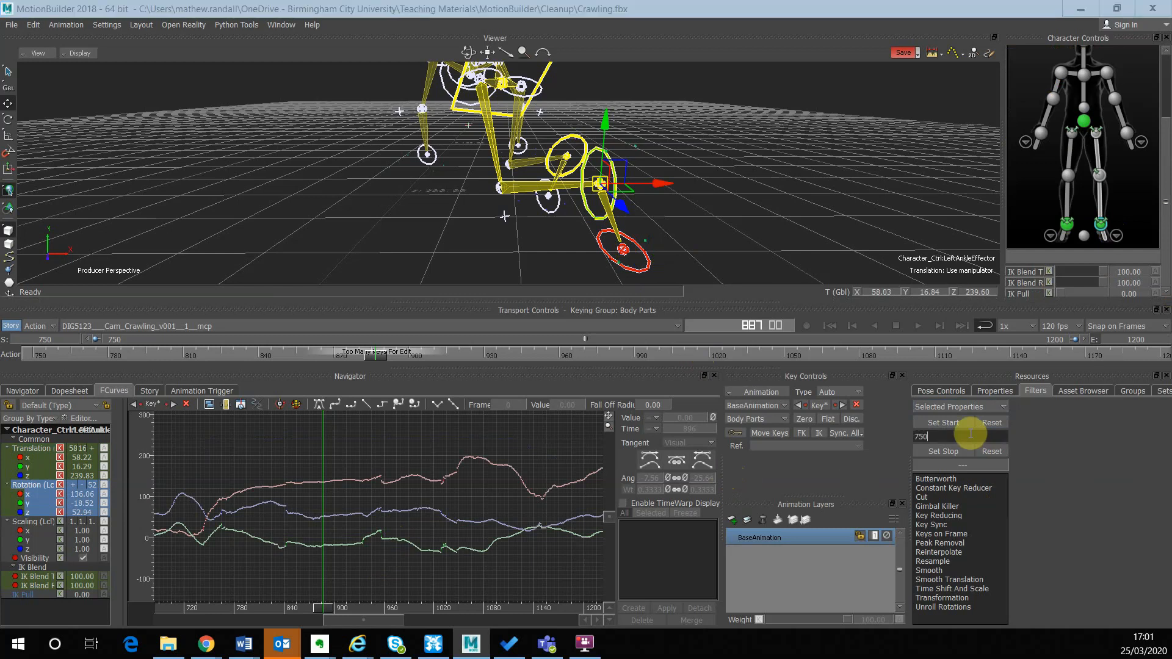
{"action": "left_click", "coordinate": [958, 464]}
{"action": "type", "text": "1200"}
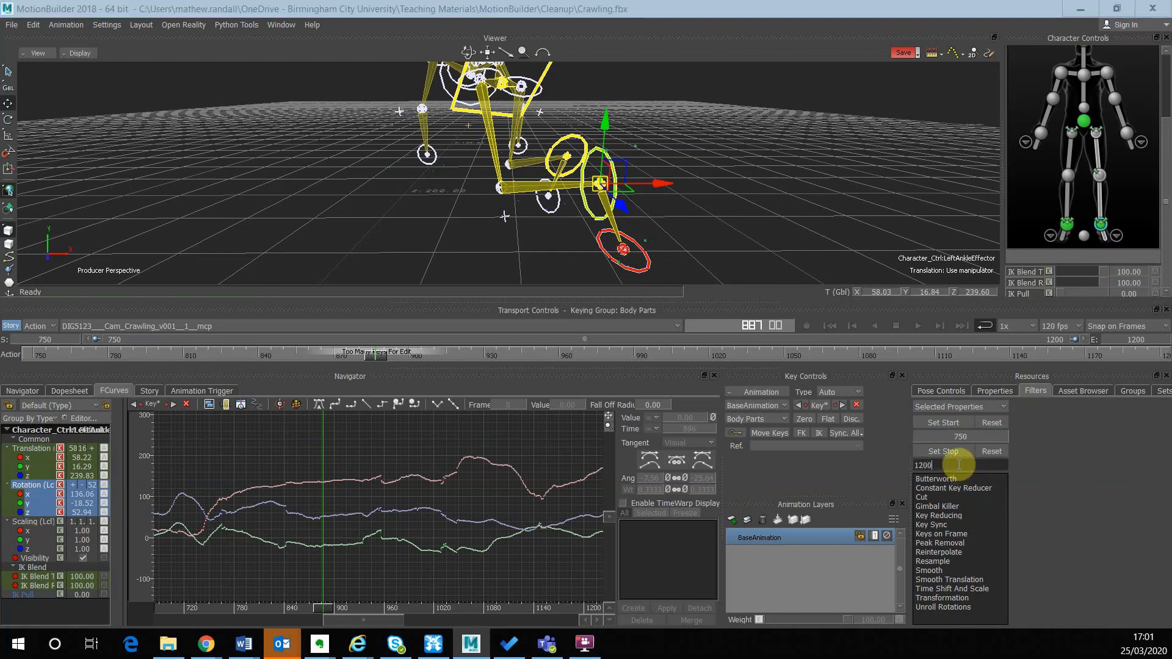
{"action": "key", "text": "Return"}
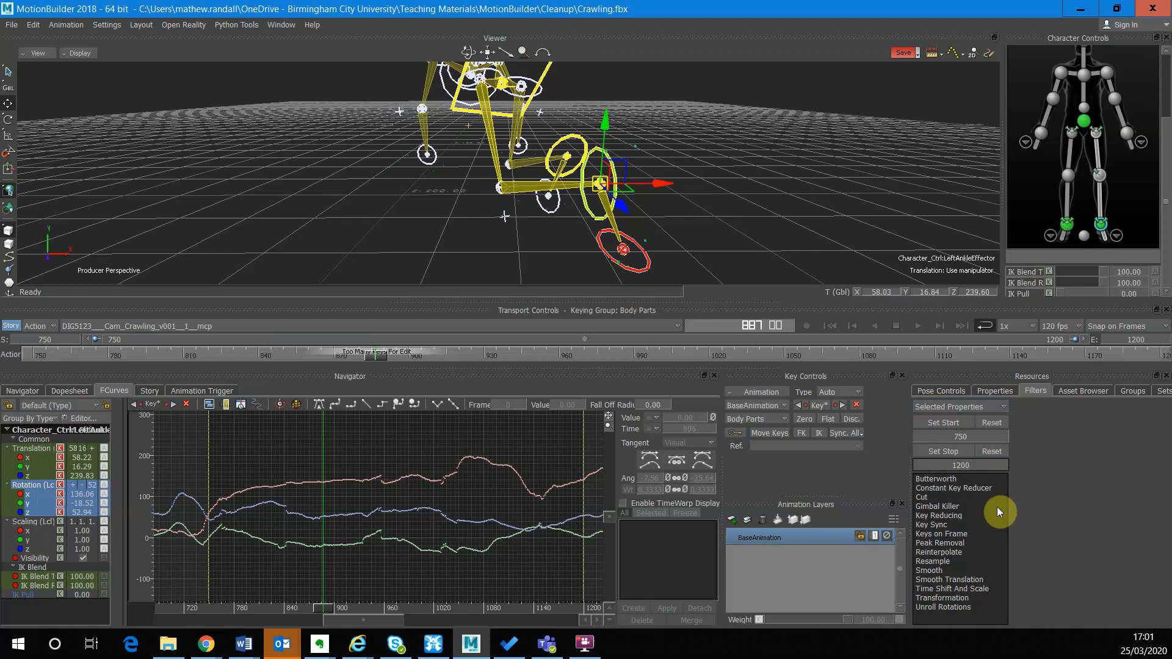
{"action": "left_click", "coordinate": [936, 480]}
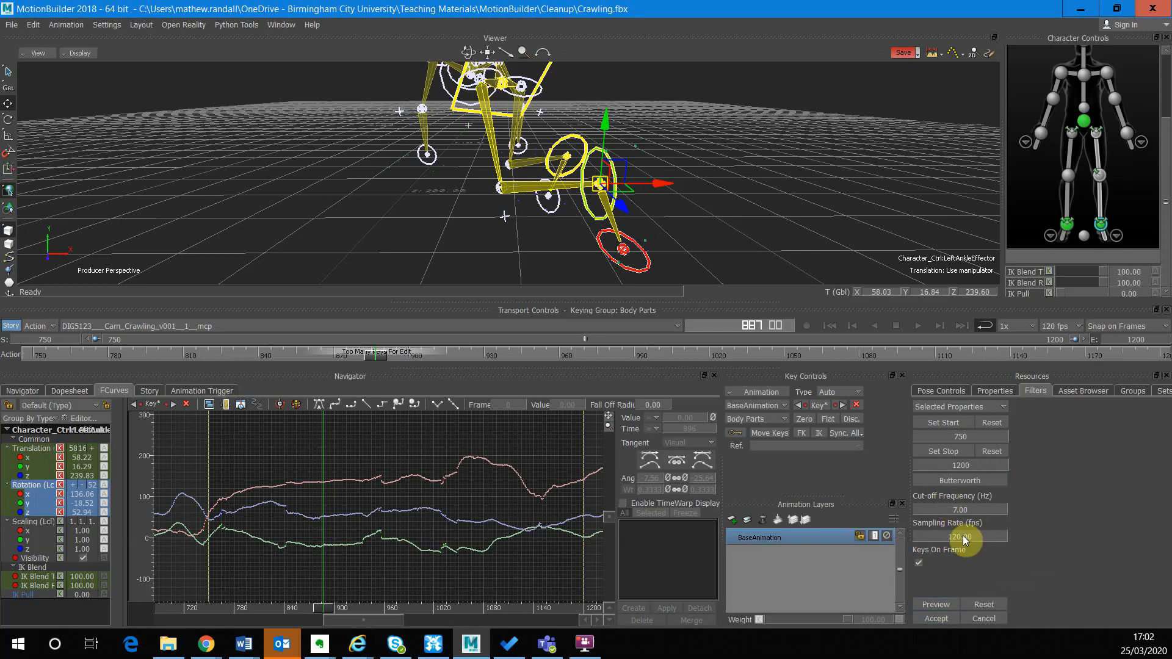
{"action": "left_click", "coordinate": [937, 604]}
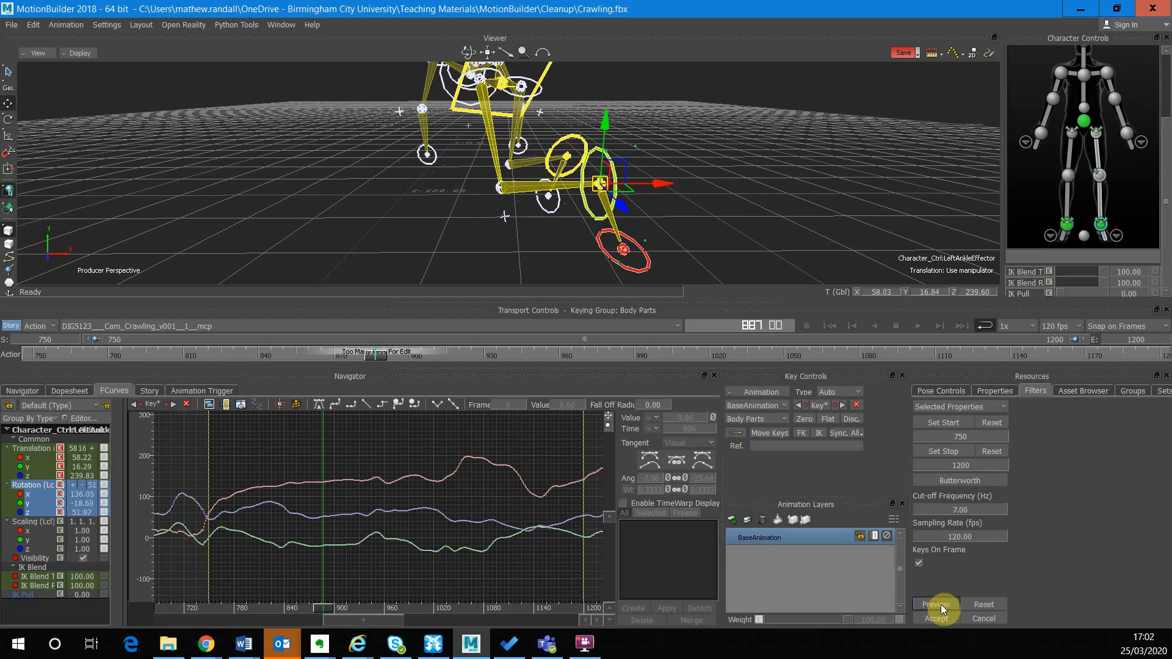
{"action": "left_click", "coordinate": [920, 330]}
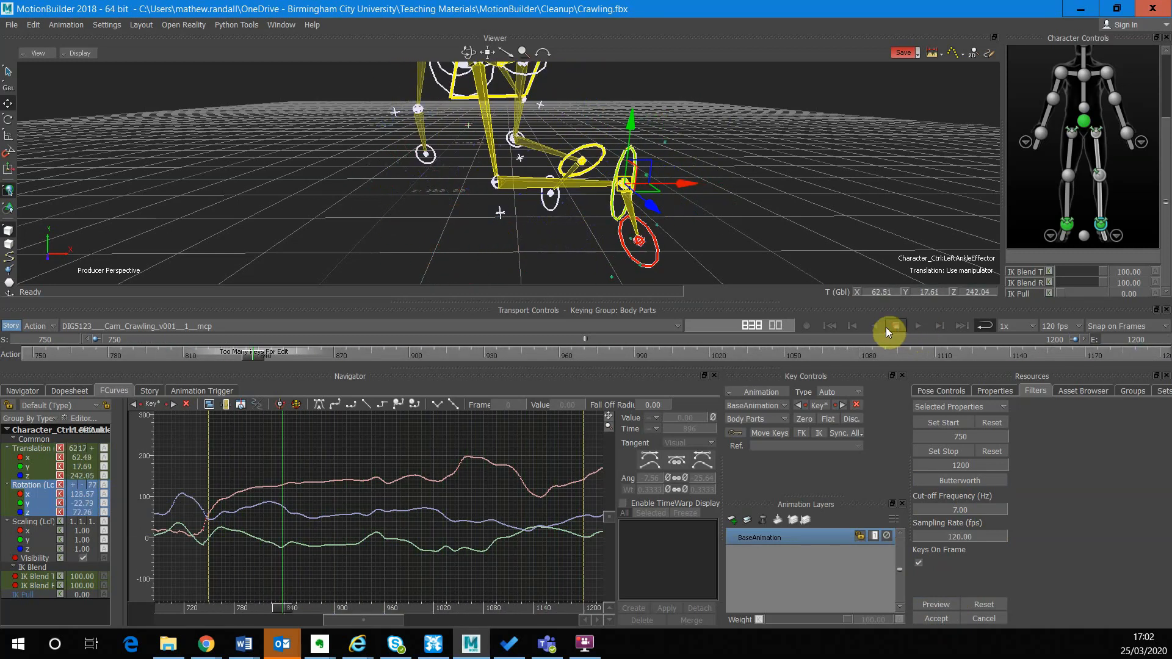
Step: Play back the left ankle's Butterworth-filtered motion, scrub to frame 886, and undo the filter
{"action": "left_click", "coordinate": [896, 326]}
{"action": "left_click", "coordinate": [959, 481]}
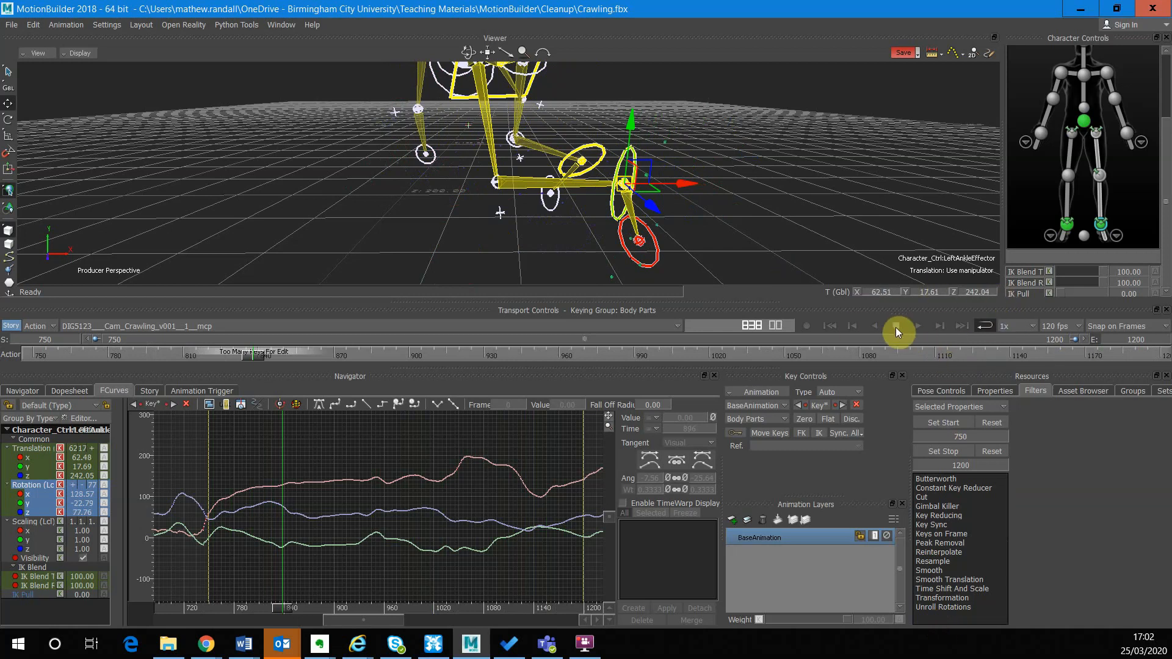
{"action": "left_click", "coordinate": [914, 326]}
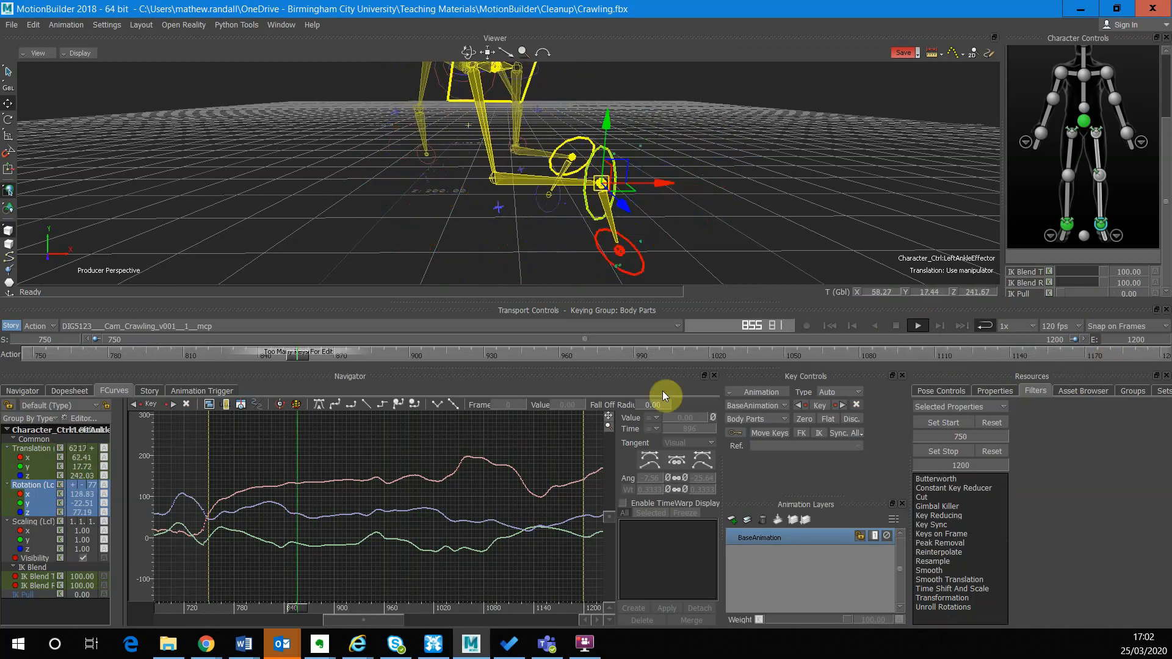
{"action": "left_click", "coordinate": [895, 326]}
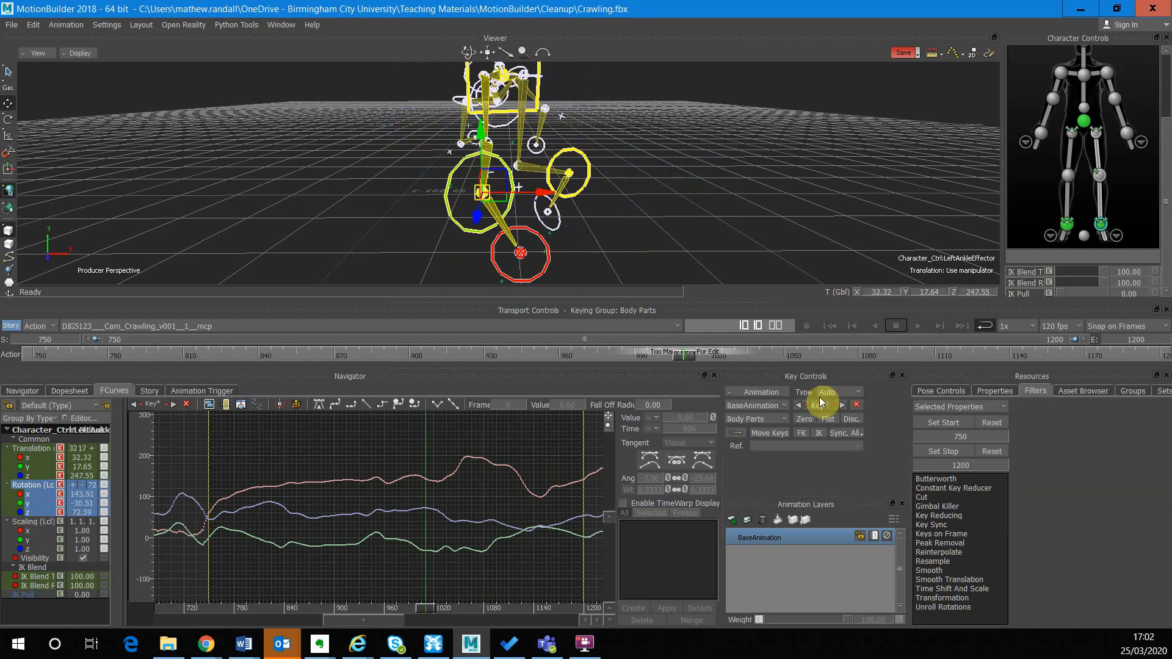
{"action": "left_click_drag", "start_coordinate": [692, 353], "coordinate": [381, 357]}
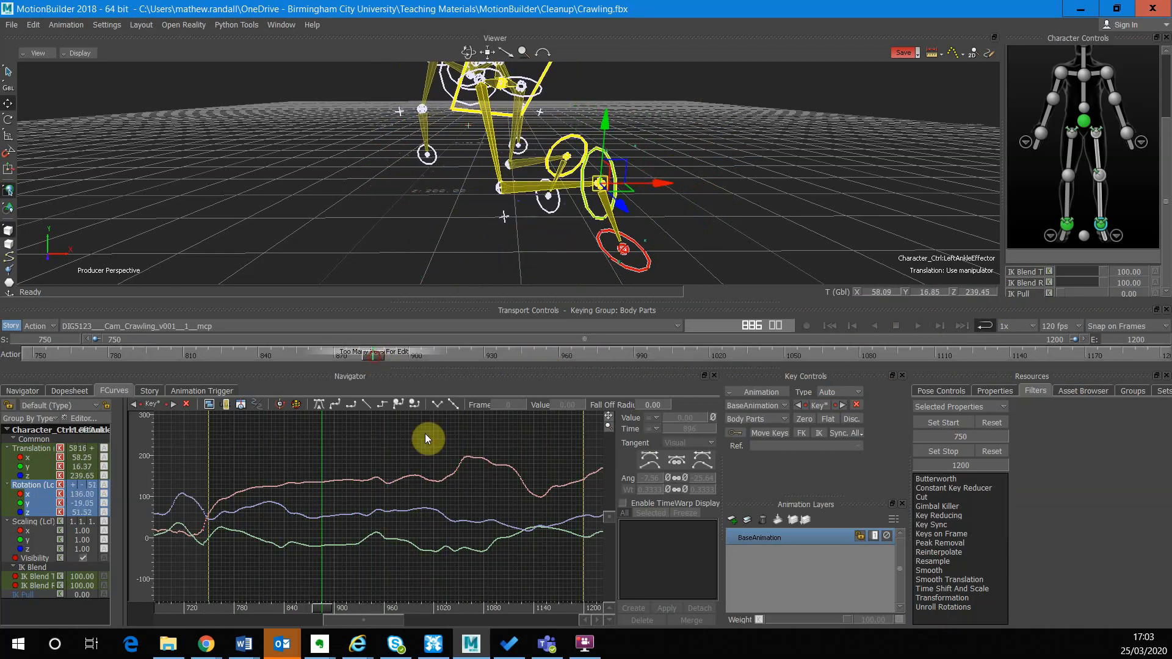
{"action": "key", "text": "ctrl+z"}
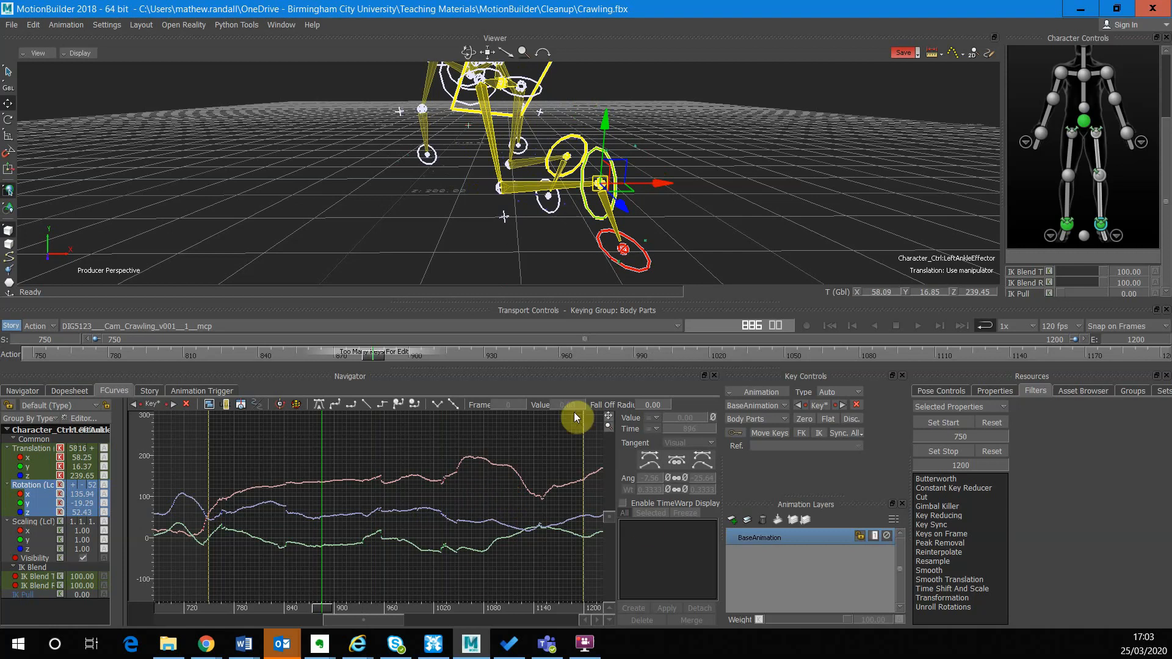
Step: Select the left knee effector in the full-body controls and pin it
{"action": "left_click", "coordinate": [1101, 177]}
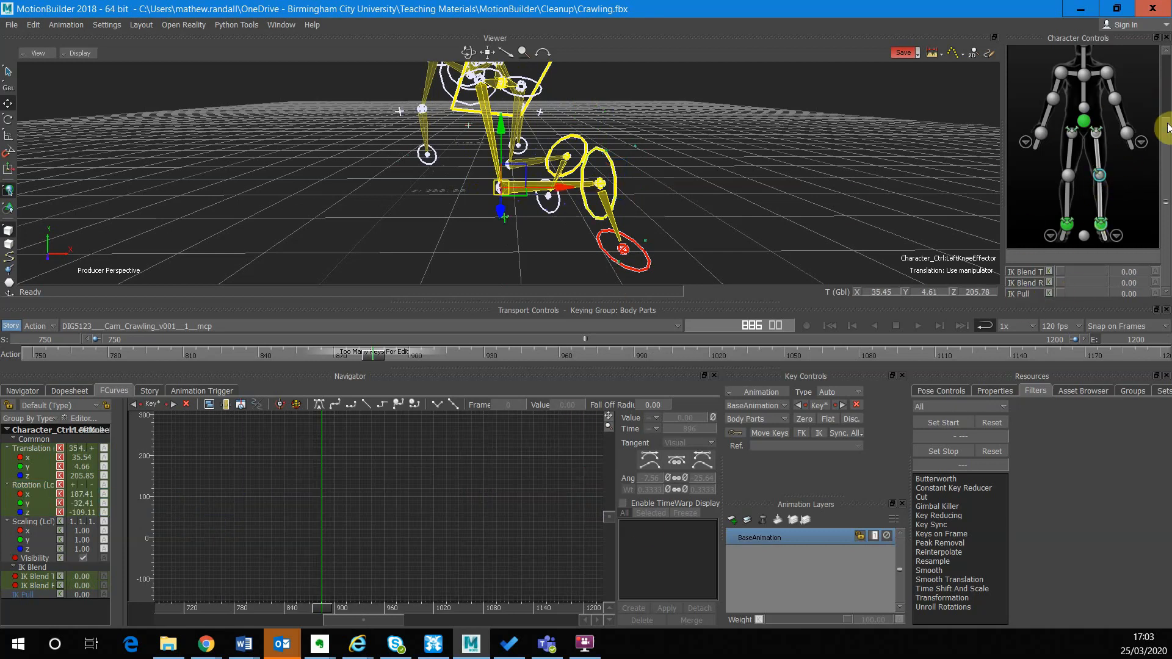
{"action": "left_click_drag", "start_coordinate": [1165, 129], "coordinate": [1160, 46]}
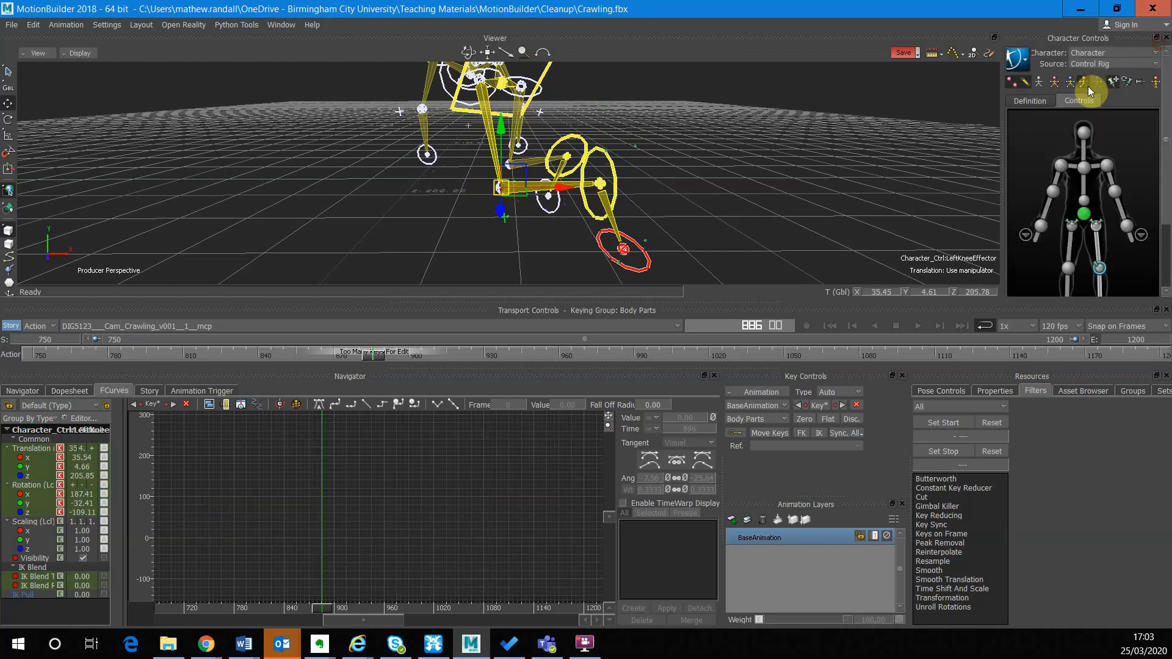
{"action": "left_click", "coordinate": [1125, 81]}
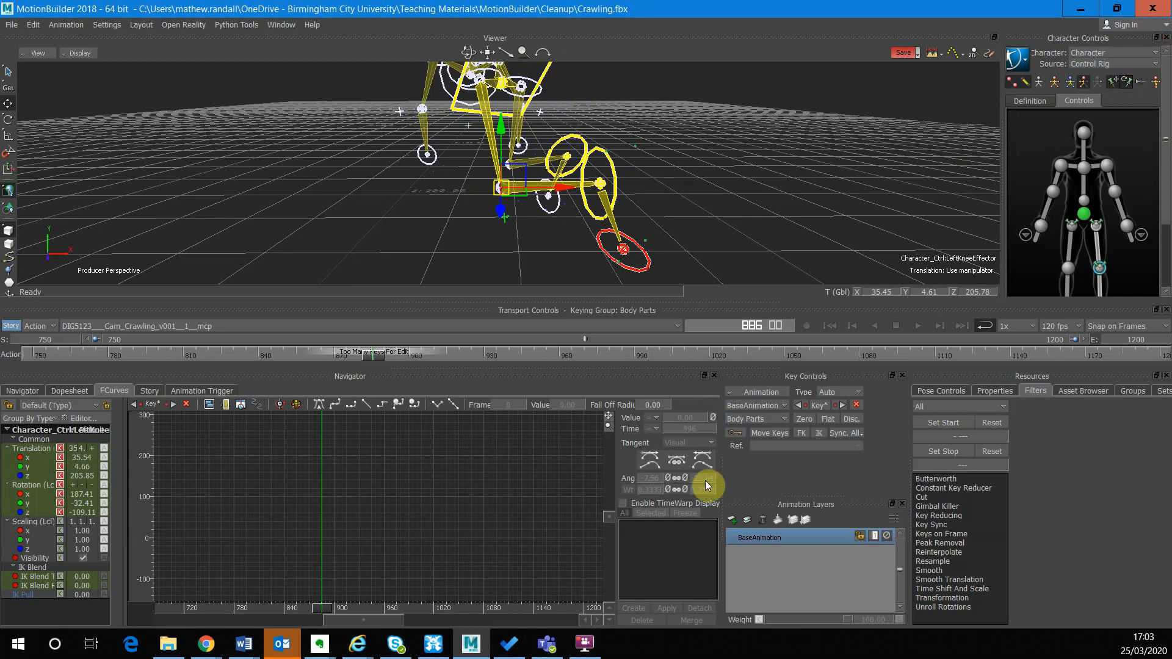
{"action": "left_click_drag", "start_coordinate": [1166, 208], "coordinate": [1167, 269]}
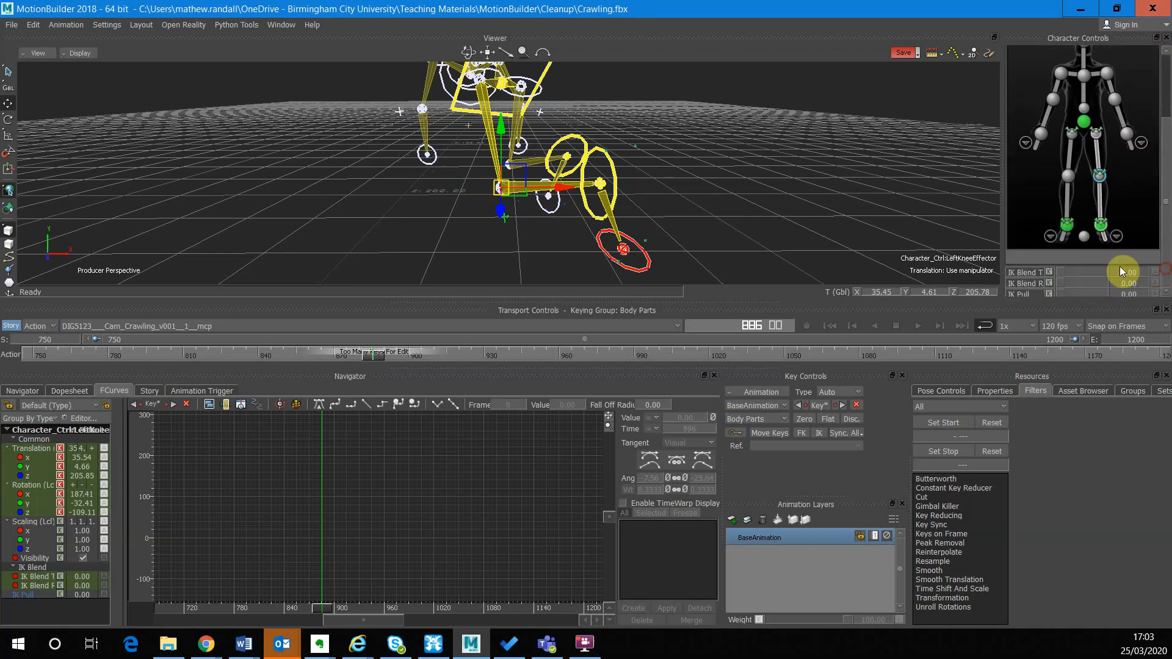
Step: Reselect the left ankle effector and preview the Butterworth filter on its rotation curves with start frame 750 and stop frame 1200
{"action": "left_click", "coordinate": [1101, 226]}
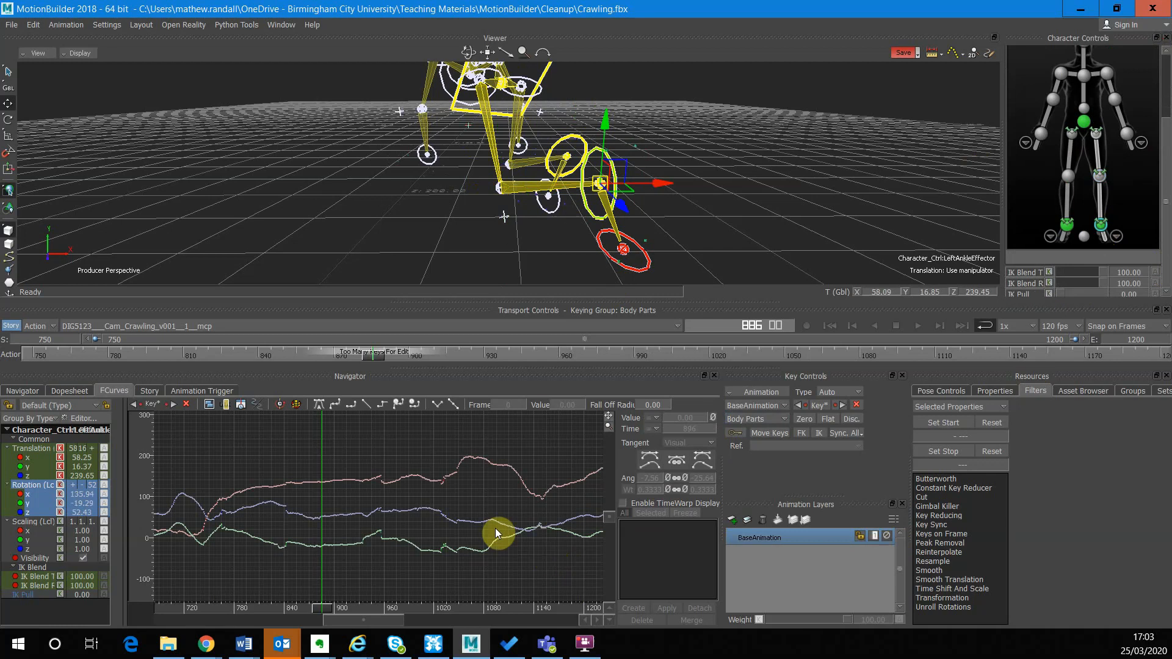
{"action": "left_click", "coordinate": [965, 431]}
{"action": "left_click", "coordinate": [977, 464]}
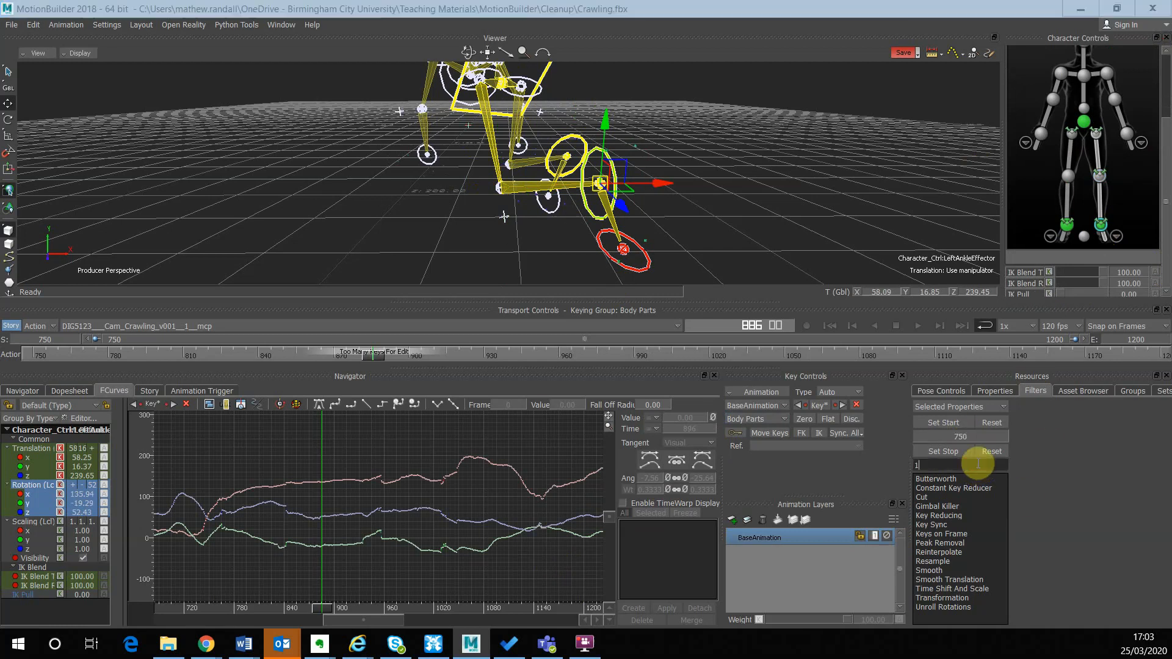
{"action": "key", "text": "Return"}
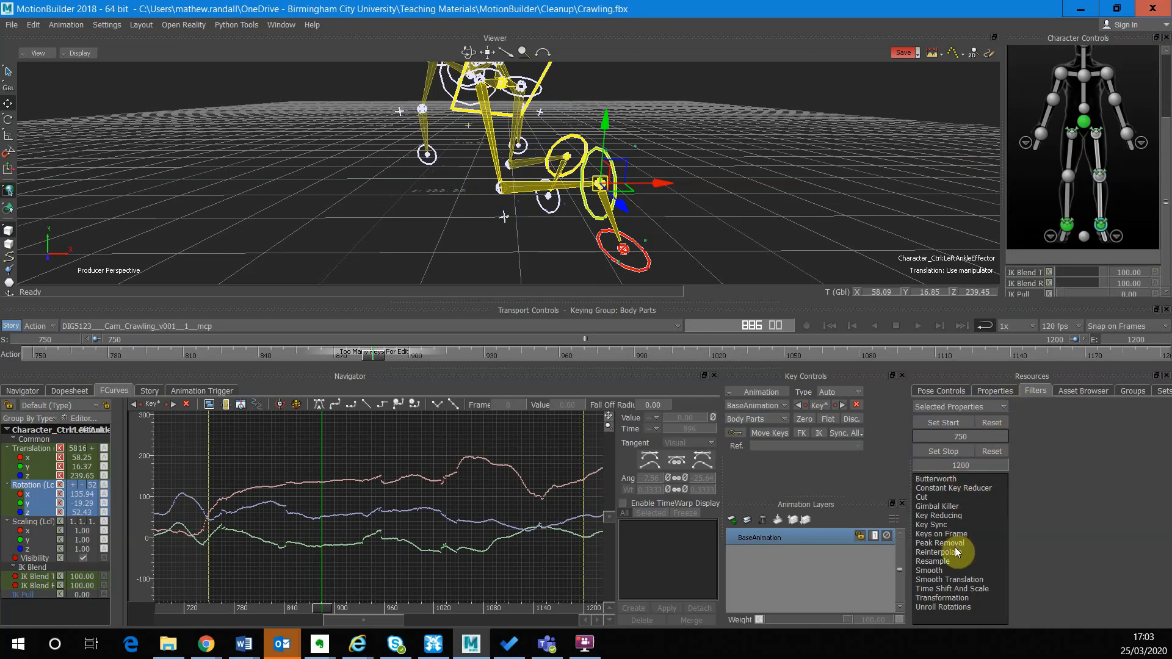
{"action": "left_click", "coordinate": [943, 481]}
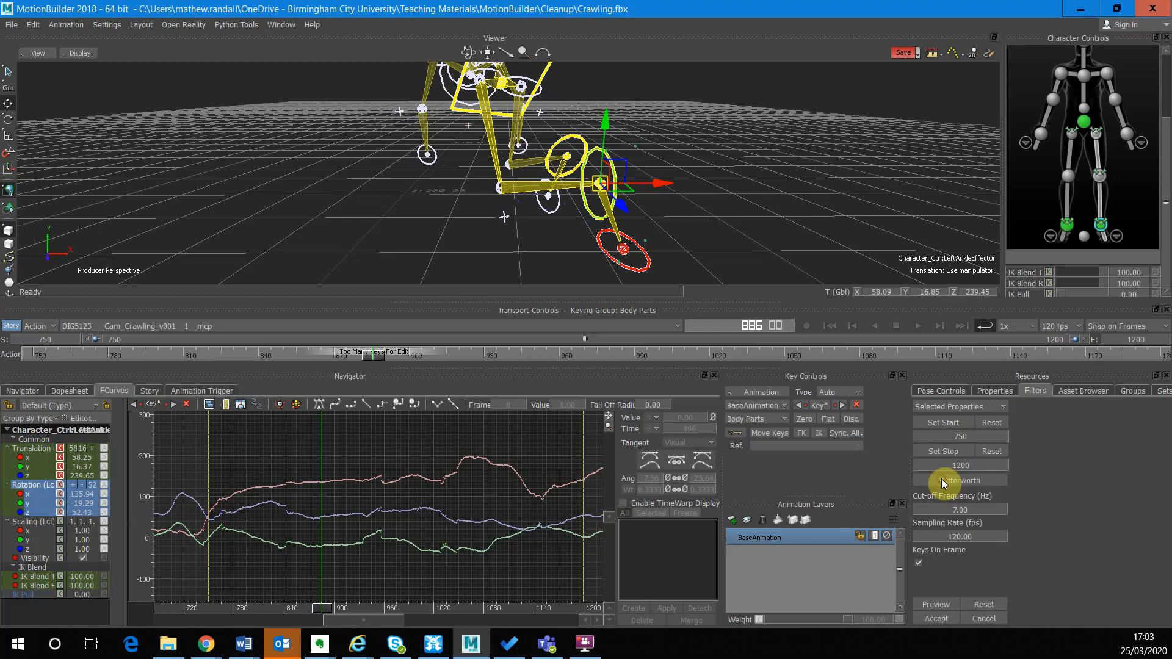
{"action": "left_click", "coordinate": [936, 606]}
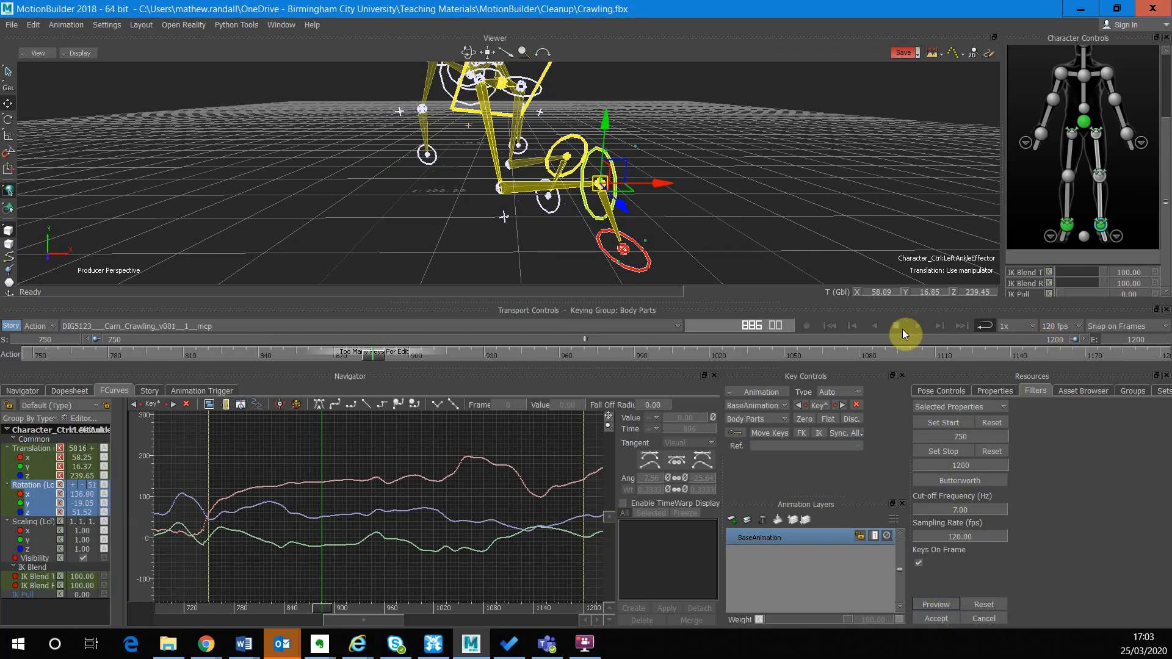
Step: Play back the filtered left ankle motion, accept the Butterworth filter, and return to the filter list
{"action": "left_click", "coordinate": [918, 327]}
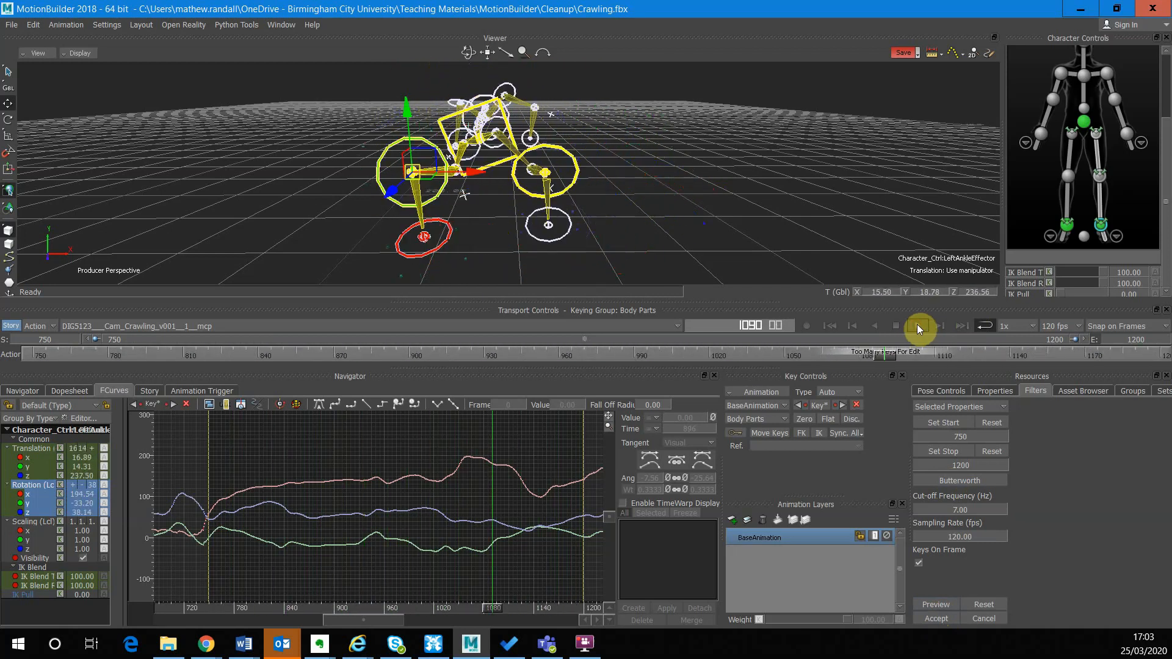
{"action": "left_click", "coordinate": [918, 326]}
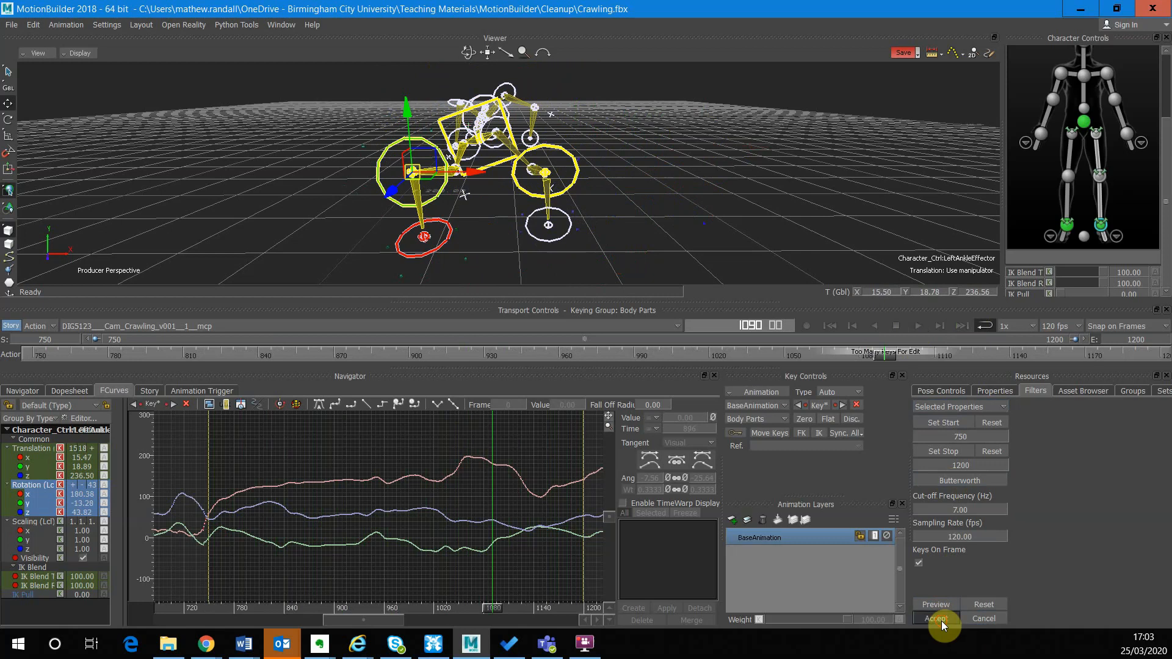
{"action": "left_click", "coordinate": [960, 480]}
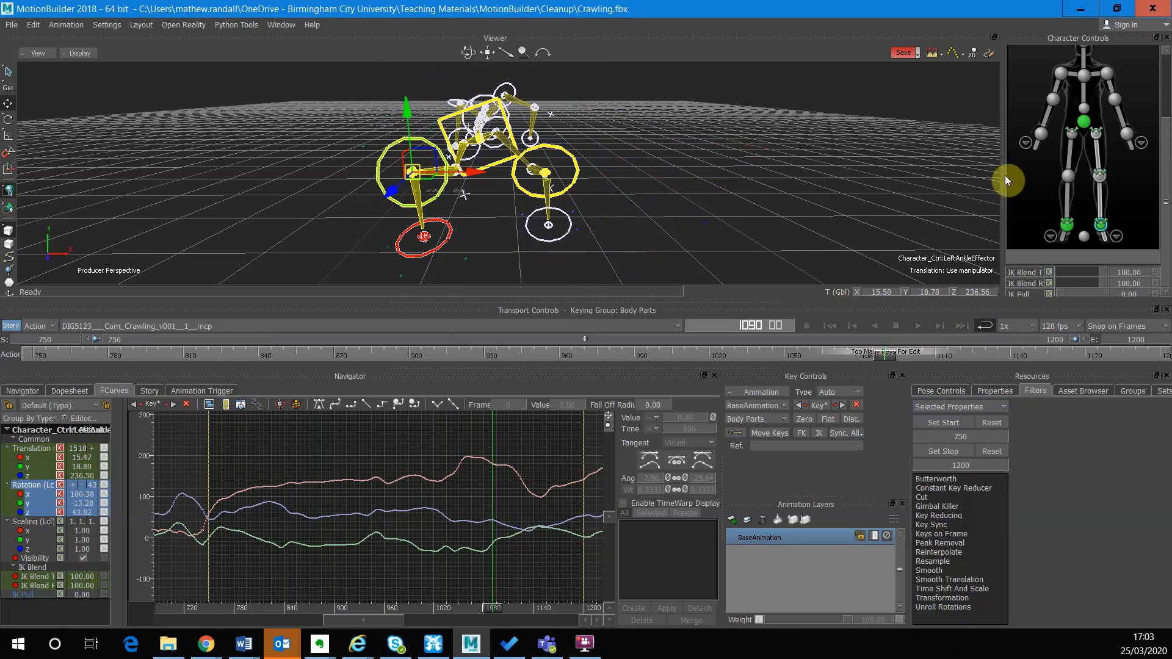
Step: Set the left knee effector's IK Blend T and IK Blend R to 100, play back the crawl, and scrub to frame 1085
{"action": "left_click", "coordinate": [1100, 178]}
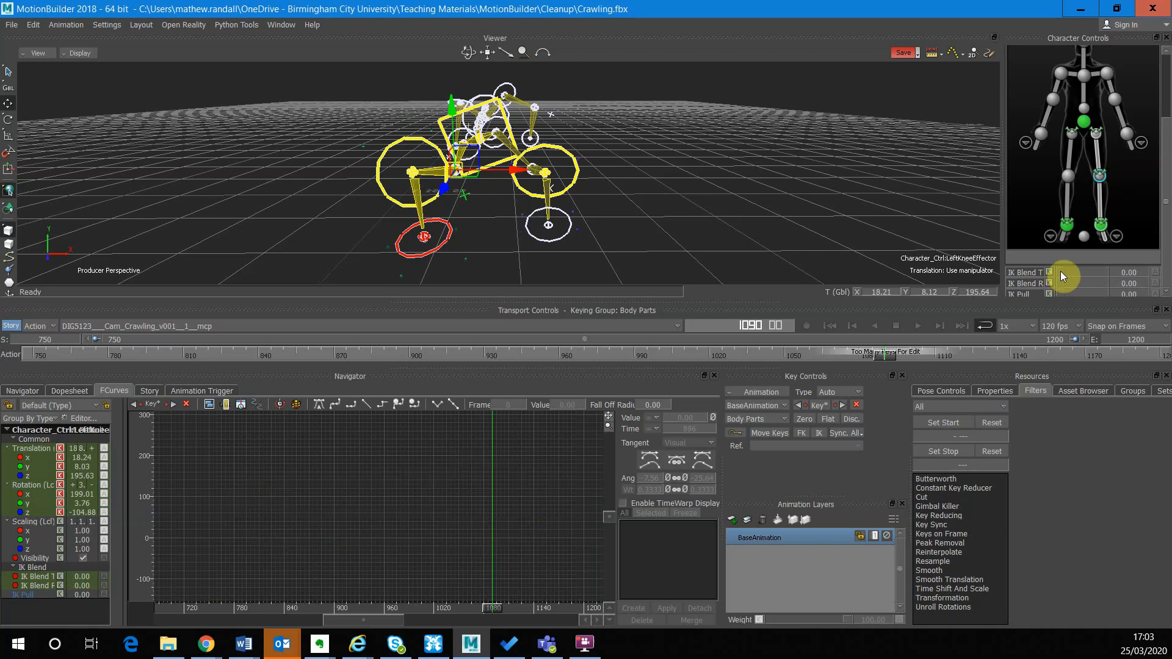
{"action": "mouse_move", "coordinate": [1061, 273]}
{"action": "left_mouse_down"}
{"action": "mouse_move", "coordinate": [1083, 271]}
{"action": "mouse_move", "coordinate": [1071, 281]}
{"action": "left_mouse_up"}
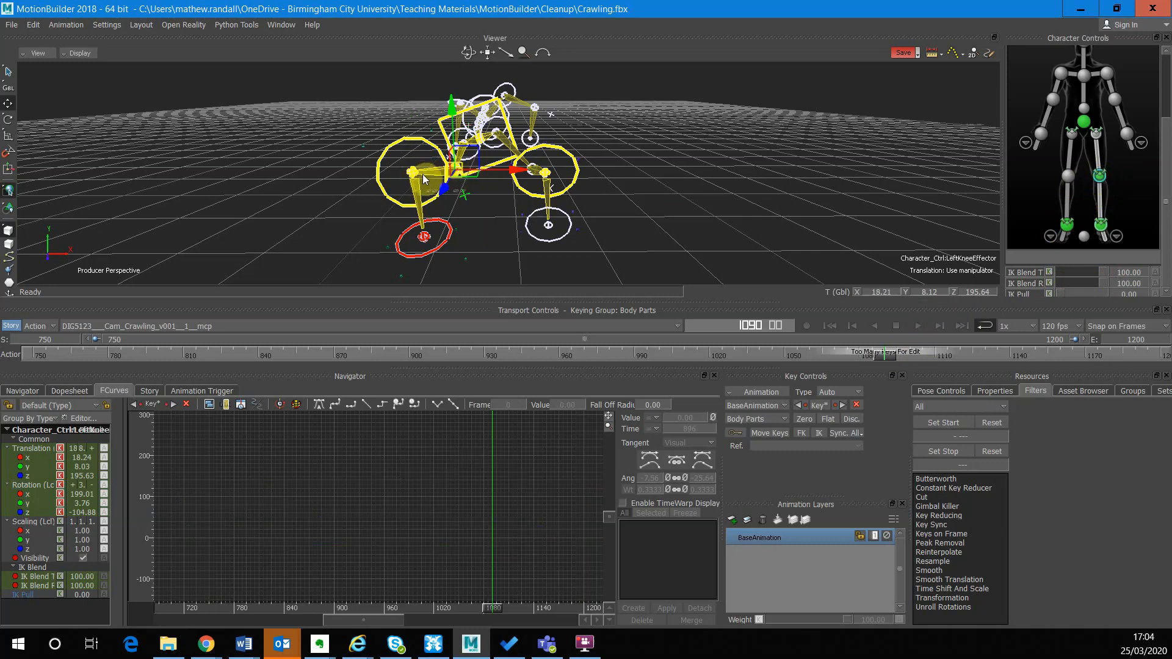
{"action": "left_click", "coordinate": [916, 326]}
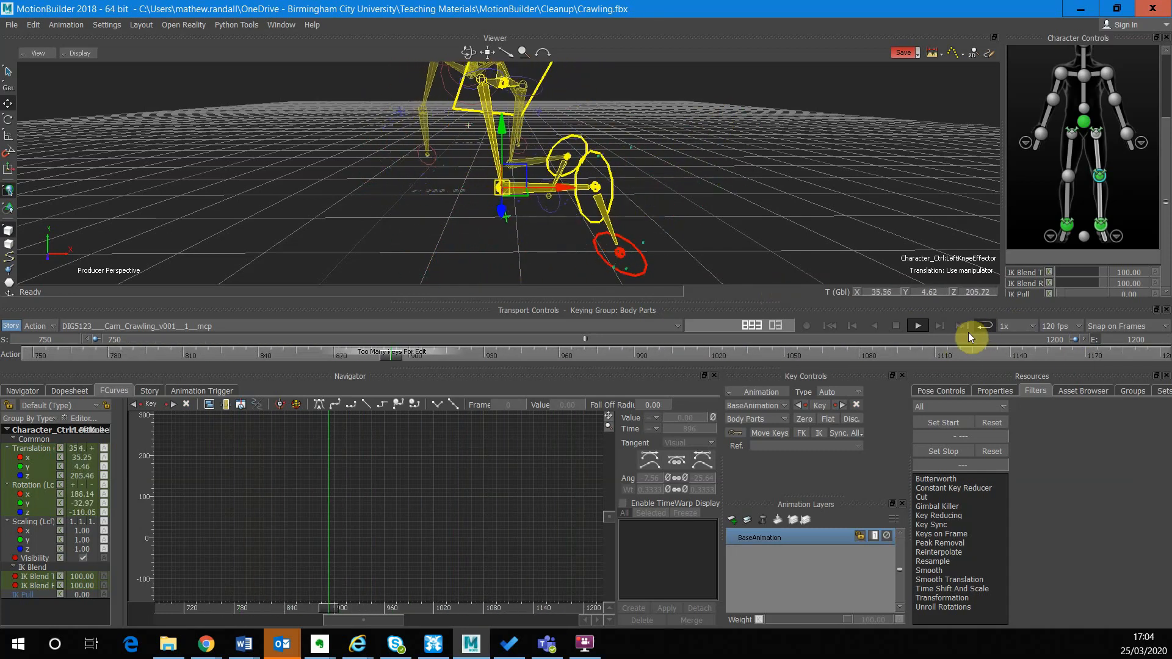
{"action": "left_click", "coordinate": [895, 326]}
{"action": "left_click_drag", "start_coordinate": [610, 357], "coordinate": [872, 334]}
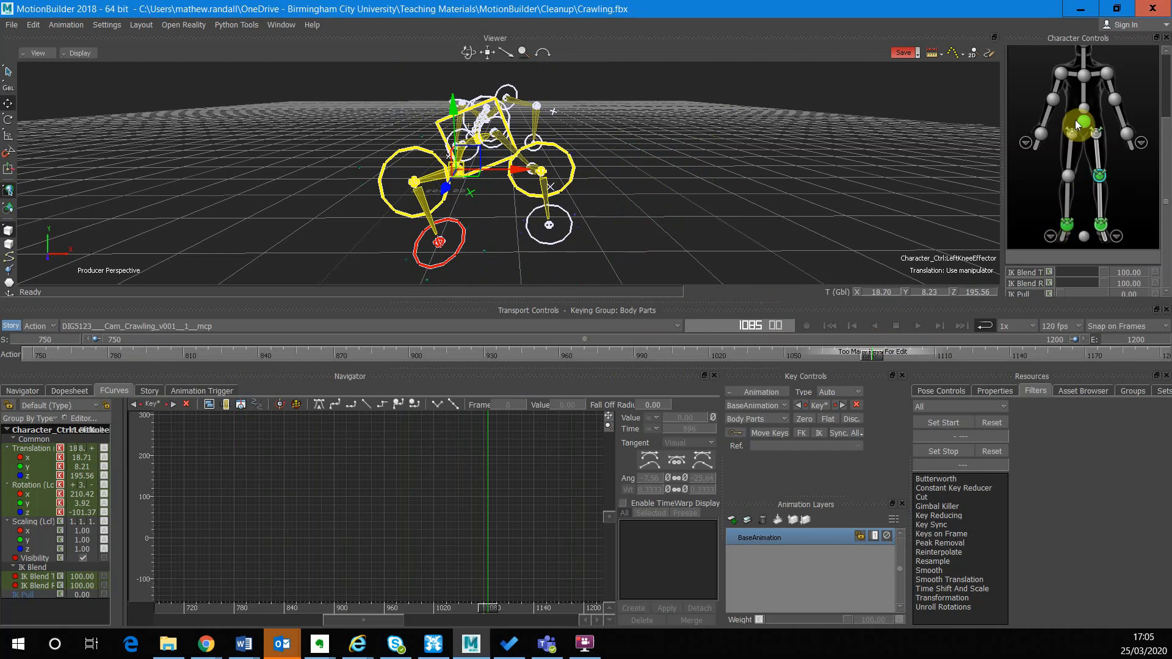
Step: Select the right knee effector in the full-body controls and pin it
{"action": "left_click", "coordinate": [1067, 177]}
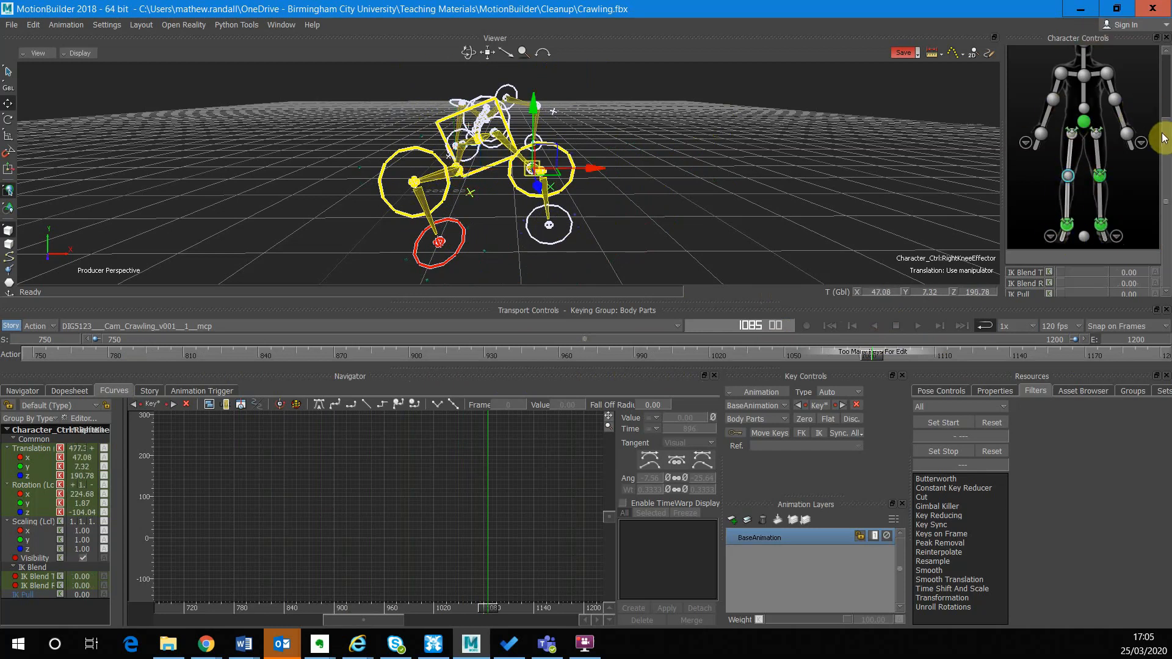
{"action": "scroll", "coordinate": [1090, 123], "scroll_direction": "up", "scroll_amount": 3}
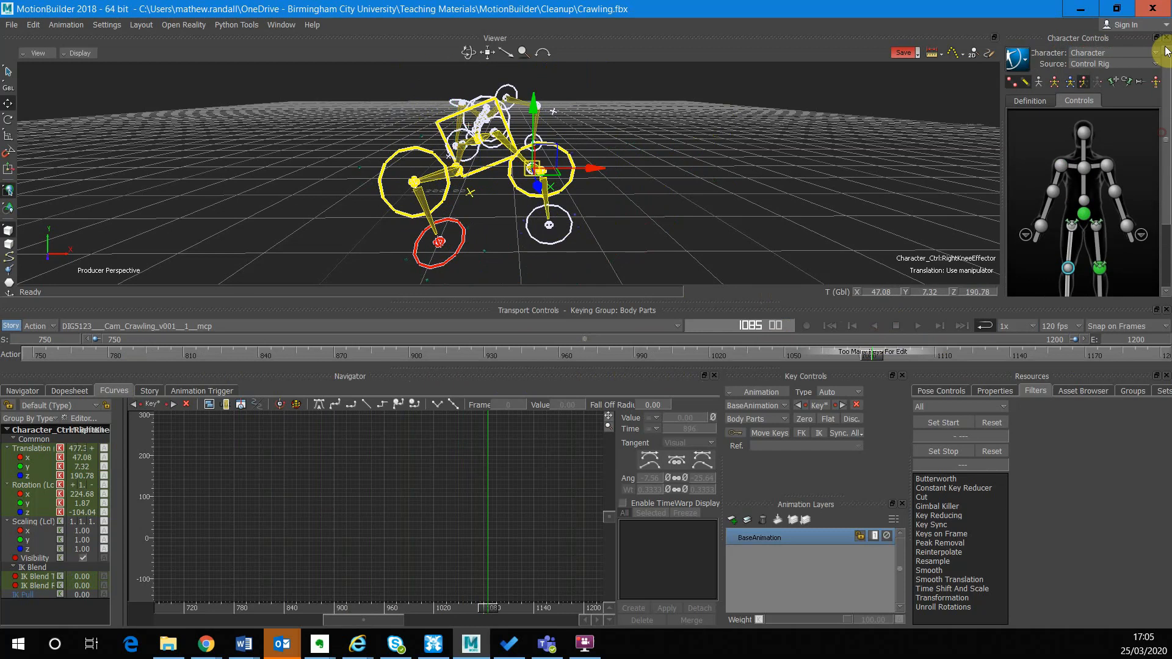
{"action": "left_click", "coordinate": [1116, 82]}
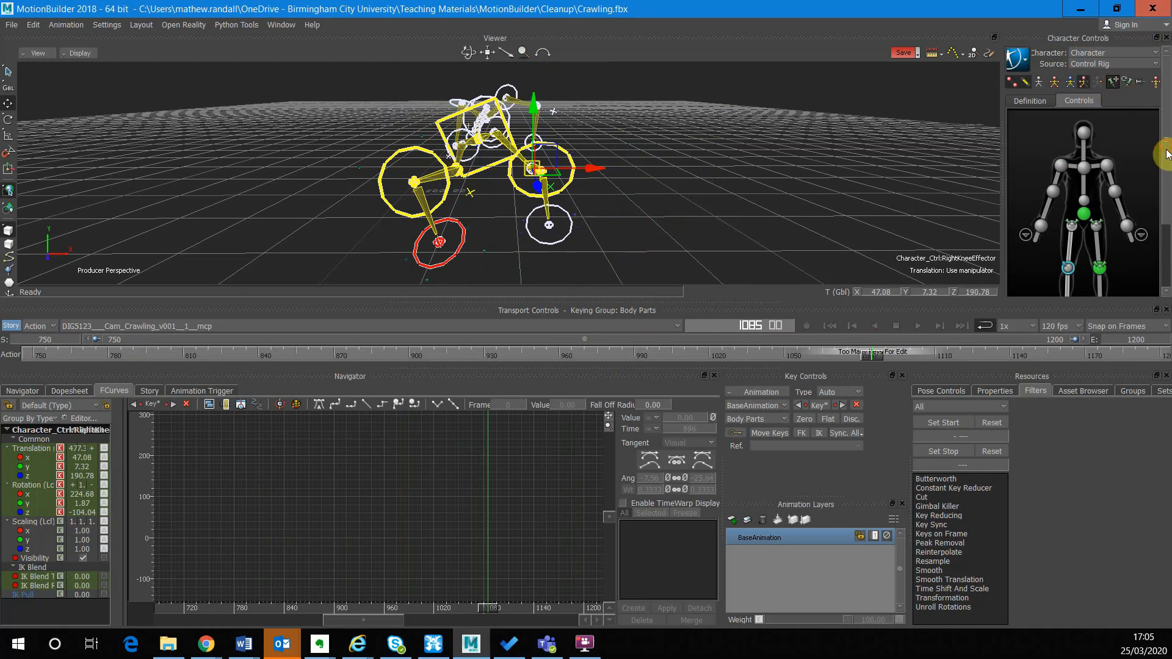
{"action": "left_click_drag", "start_coordinate": [1166, 155], "coordinate": [1154, 270]}
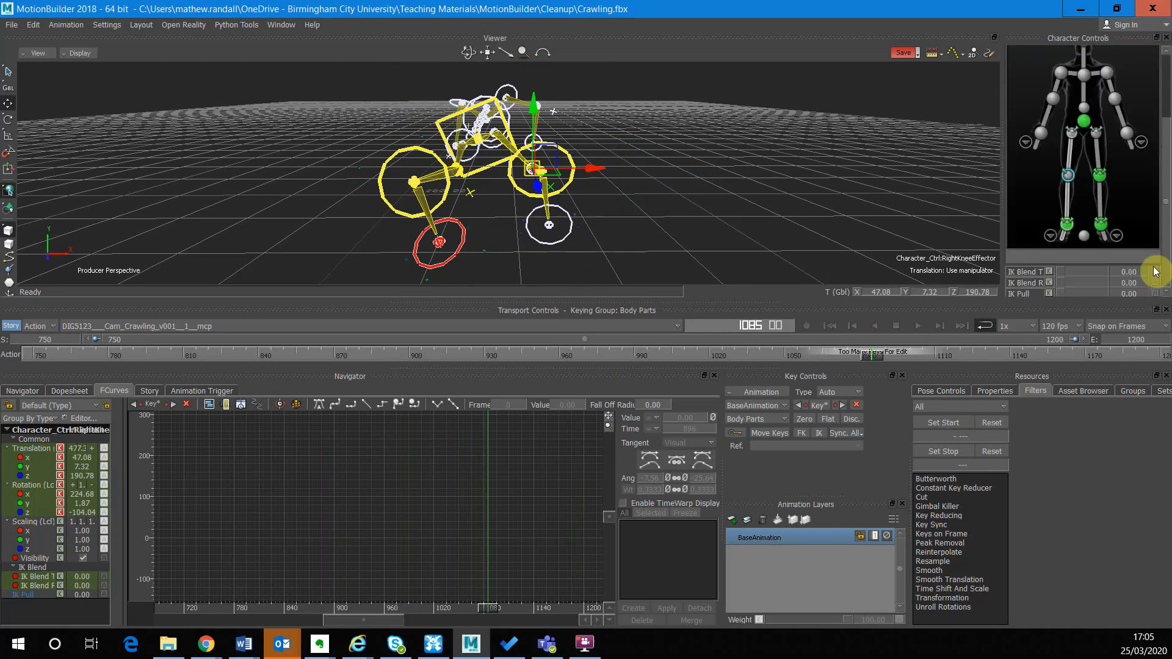
Step: Open the right foot controls, select the right foot effector, and set its IK Blend T to 100
{"action": "left_click", "coordinate": [1050, 236]}
{"action": "left_click", "coordinate": [1086, 136]}
{"action": "left_click_drag", "start_coordinate": [1068, 268], "coordinate": [1137, 266]}
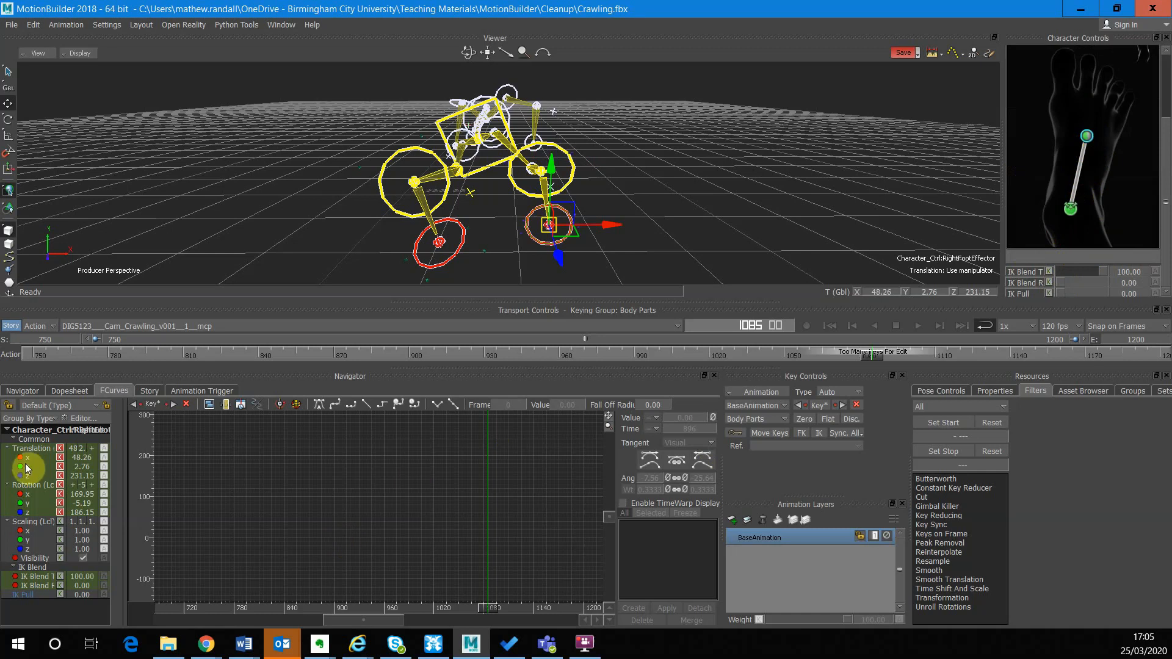
Step: Display the right foot effector's translation curves and preview the Smooth Translation filter on them from frame 750 to frame 1200
{"action": "left_click", "coordinate": [31, 448]}
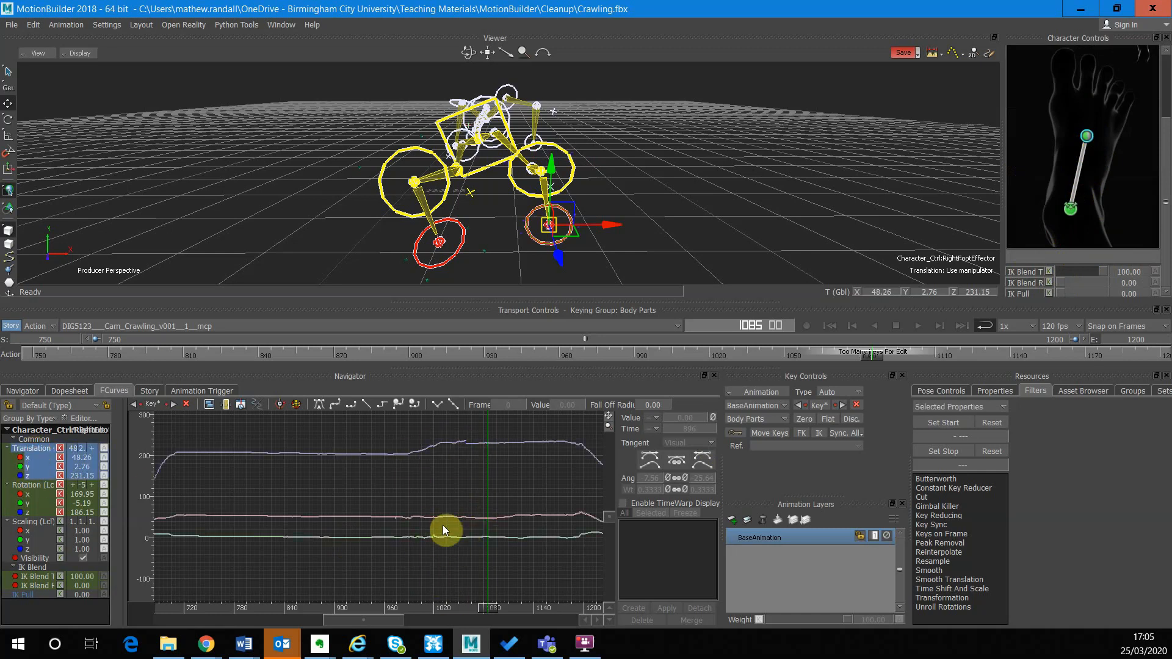
{"action": "left_click_drag", "start_coordinate": [418, 497], "coordinate": [485, 512], "text": "ctrl"}
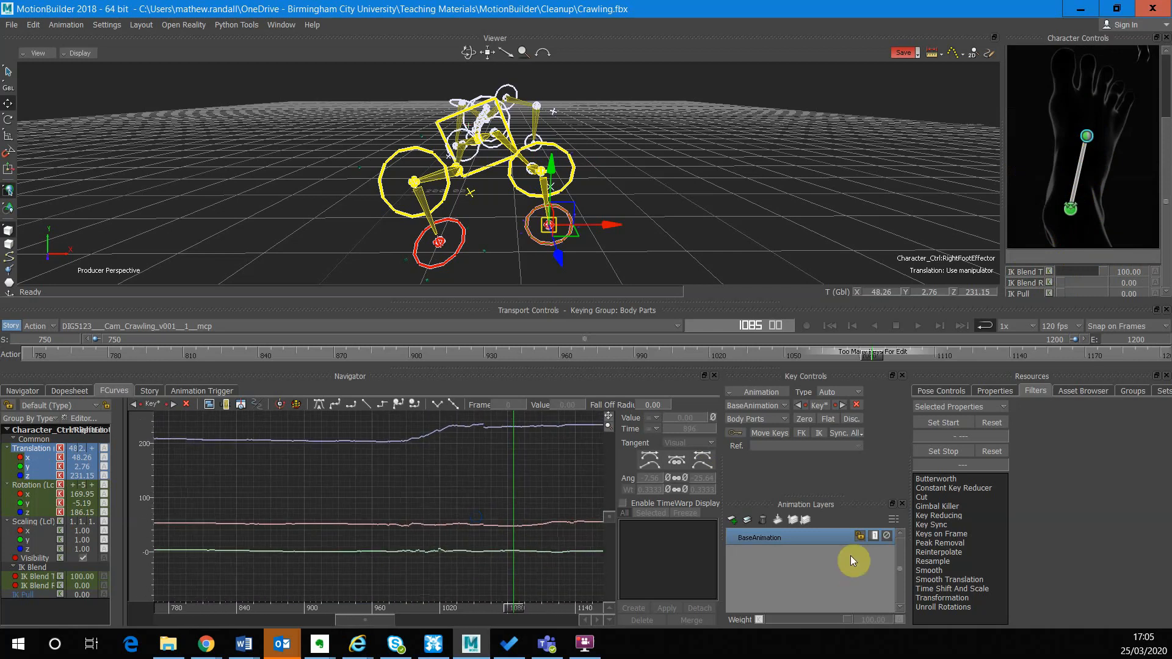
{"action": "left_click", "coordinate": [974, 435]}
{"action": "type", "text": "750"}
{"action": "left_click", "coordinate": [976, 469]}
{"action": "type", "text": "1200"}
{"action": "left_click", "coordinate": [998, 435]}
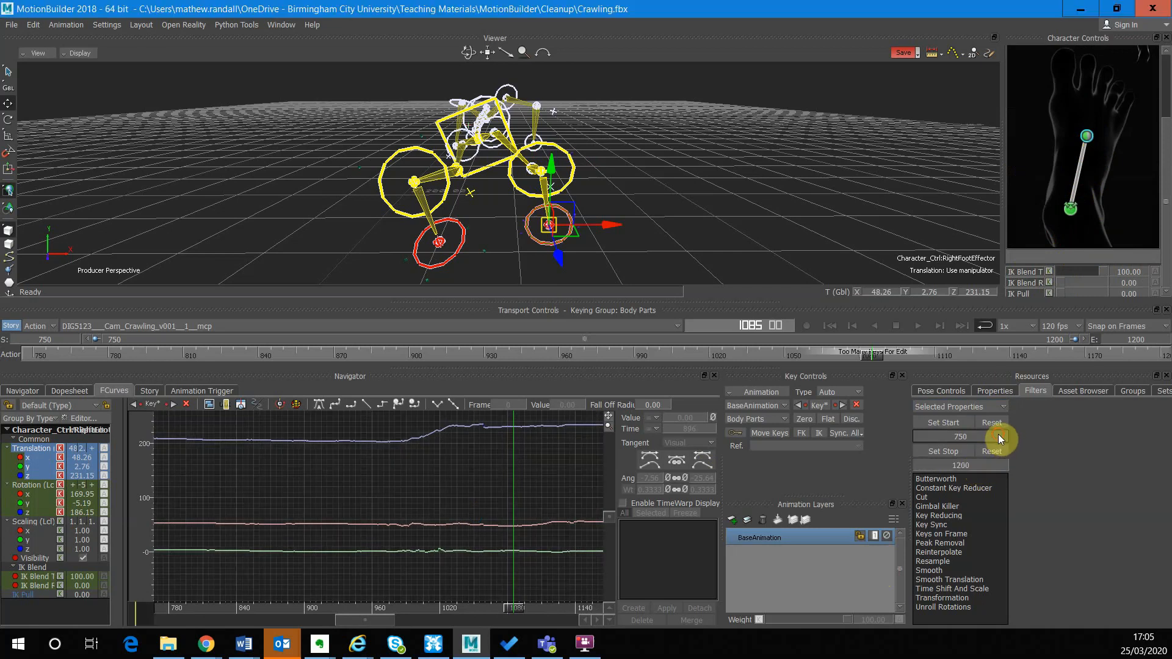
{"action": "left_click", "coordinate": [951, 581]}
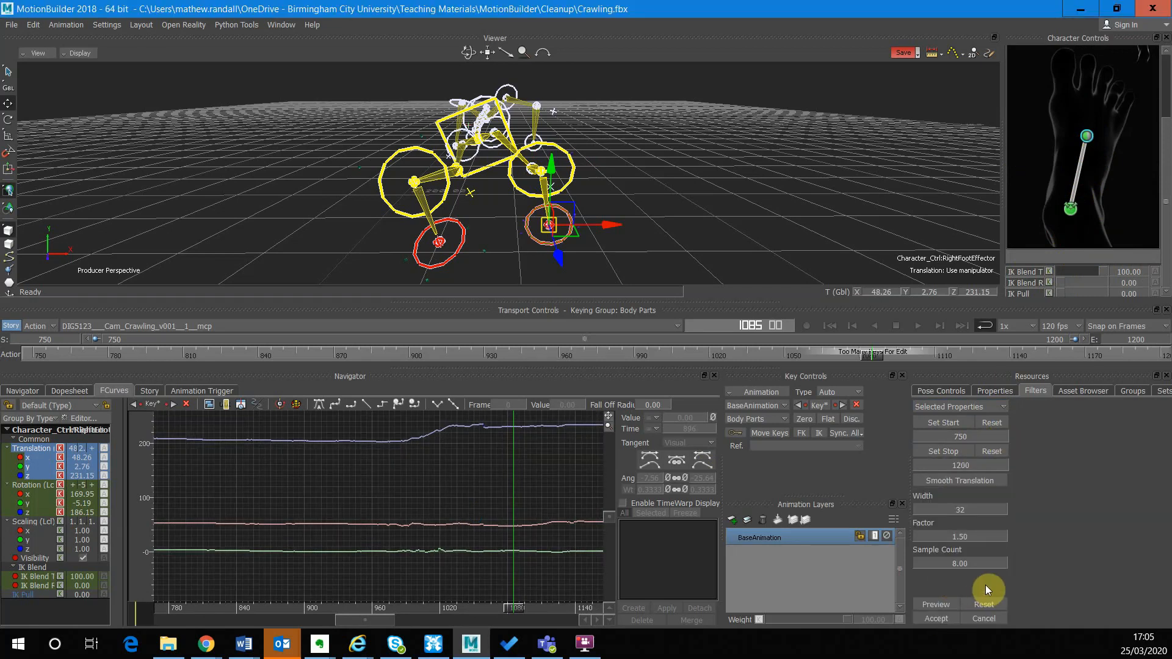
{"action": "left_click", "coordinate": [937, 604]}
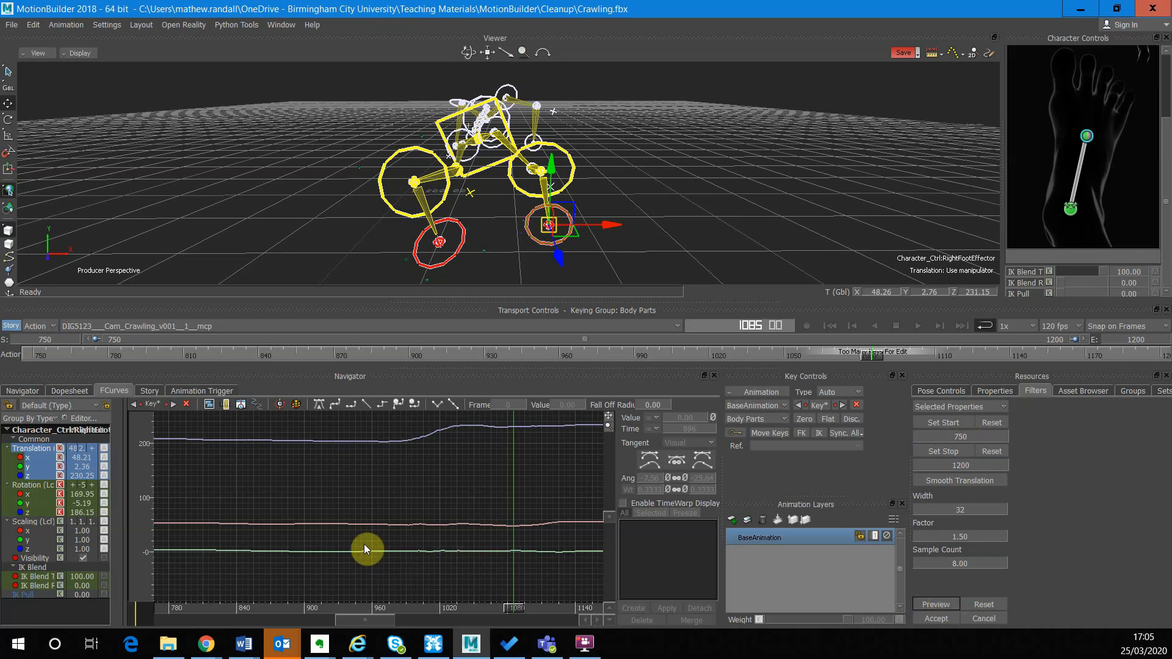
Step: Play back the smoothed right foot motion, then examine its translation curves and the rig from another angle
{"action": "left_click", "coordinate": [918, 327]}
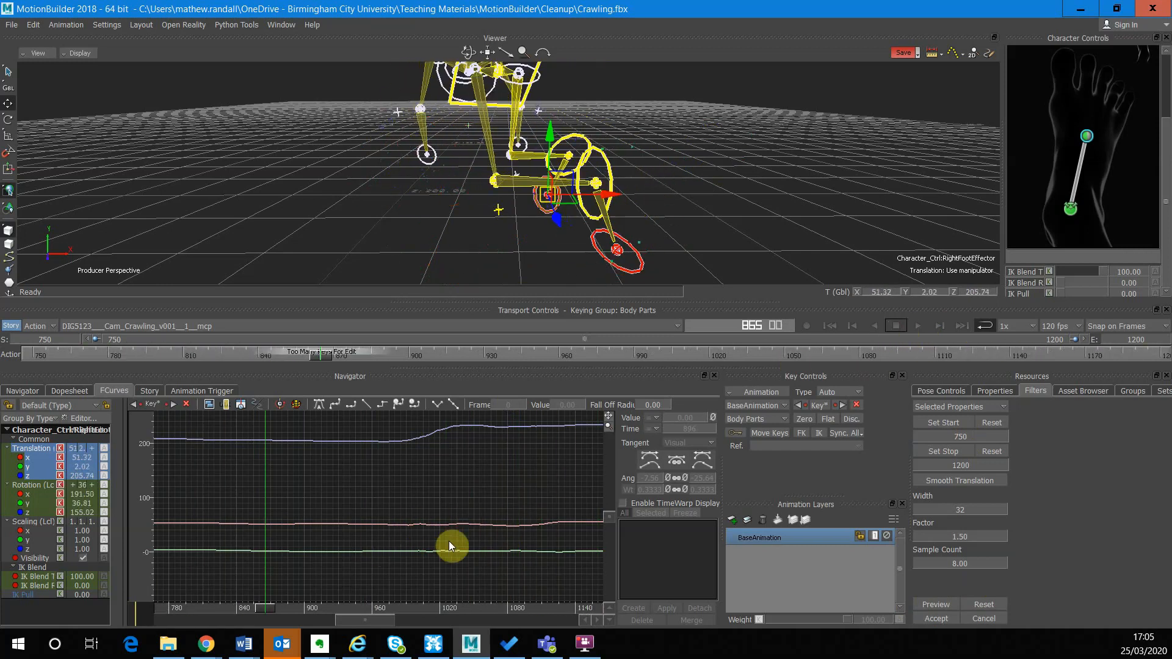
{"action": "left_click_drag", "start_coordinate": [449, 541], "coordinate": [504, 528], "text": "ctrl"}
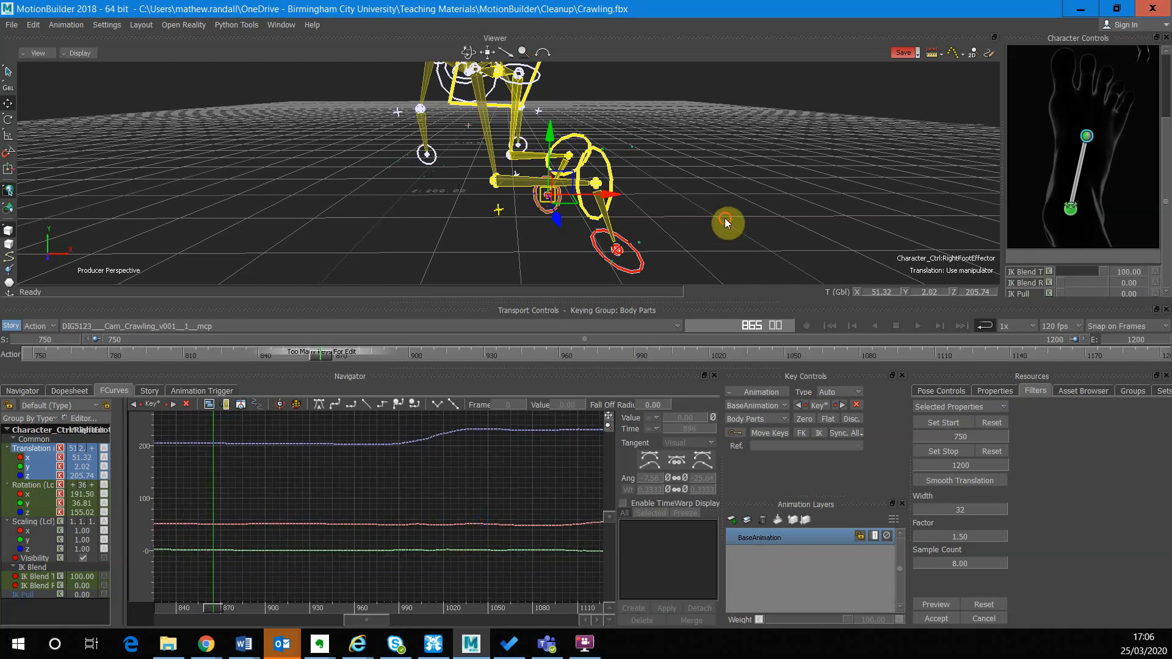
{"action": "left_click_drag", "start_coordinate": [726, 218], "coordinate": [711, 225], "text": "ctrl+shift"}
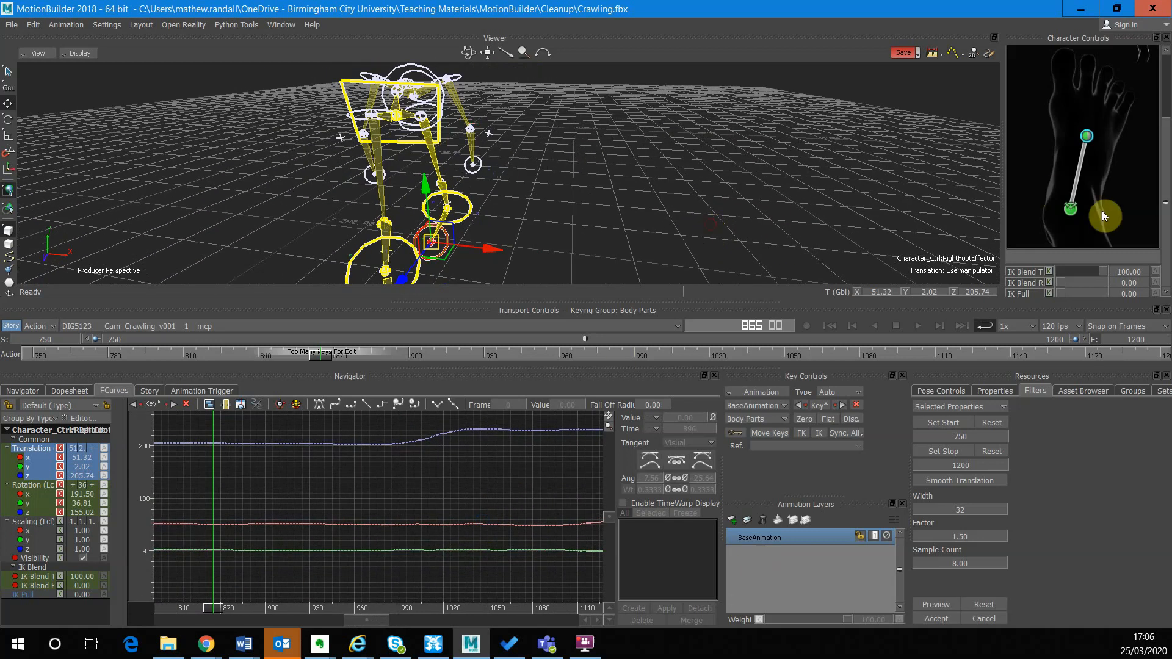
Step: Return to the full-body controls and select the right knee effector to check its IK blend and pinning
{"action": "left_click_drag", "start_coordinate": [1166, 122], "coordinate": [1165, 57]}
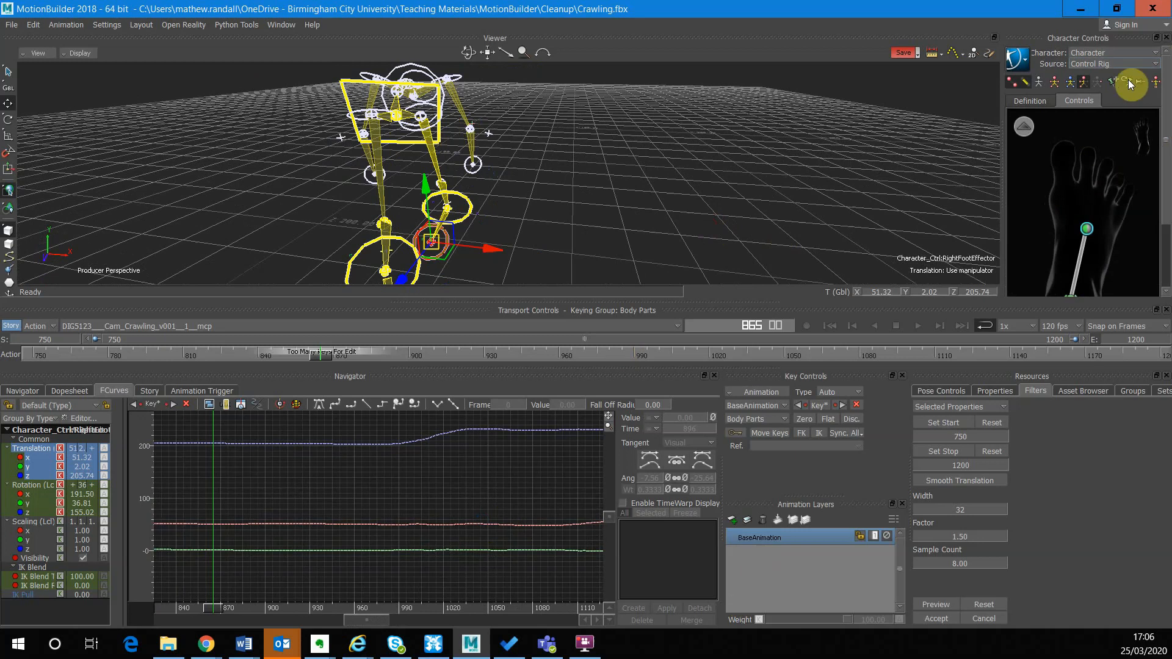
{"action": "left_click", "coordinate": [1023, 127]}
{"action": "scroll", "coordinate": [1167, 221], "scroll_direction": "down", "scroll_amount": 3}
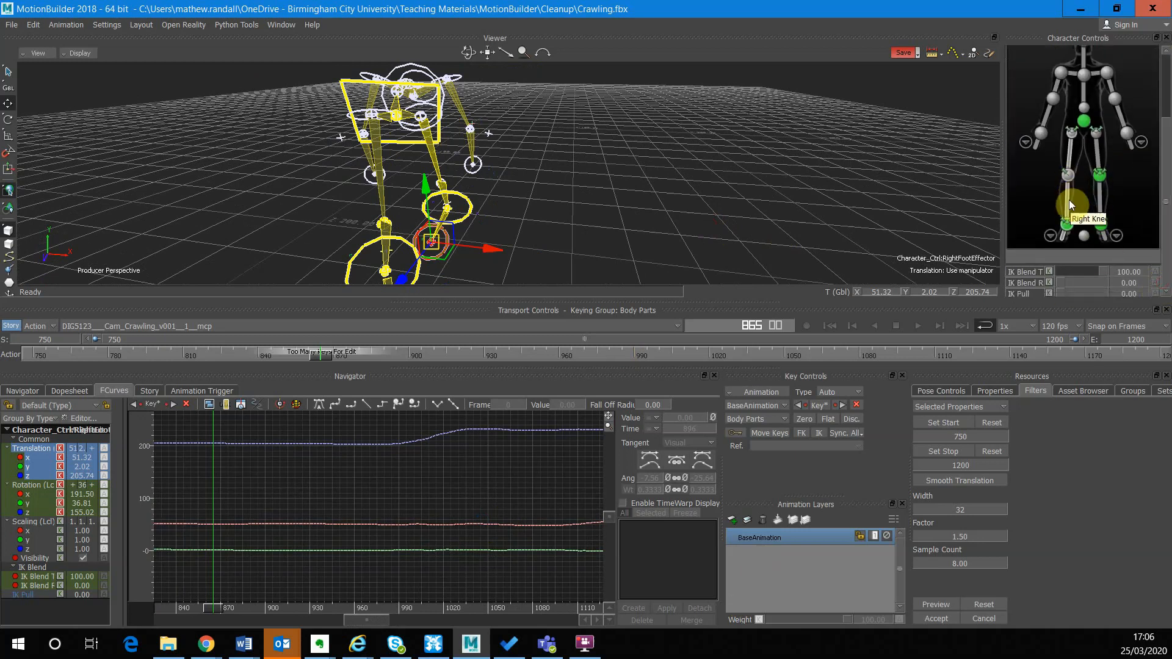
{"action": "left_click", "coordinate": [1068, 179]}
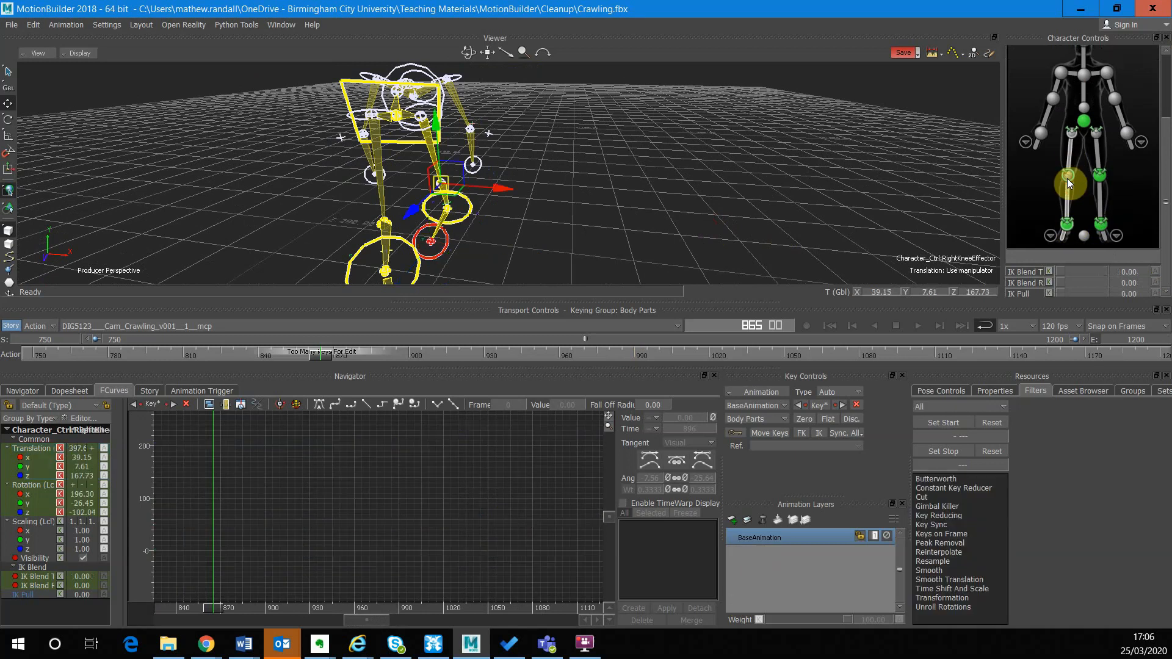
{"action": "scroll", "coordinate": [1124, 83], "scroll_direction": "up", "scroll_amount": 3}
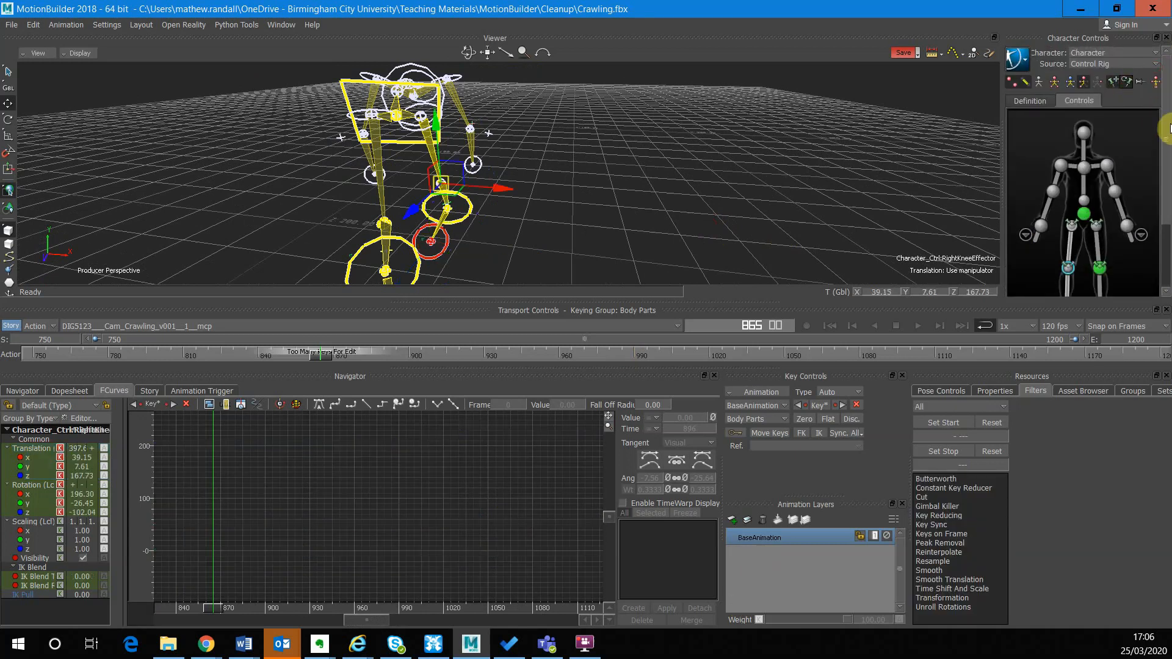
{"action": "scroll", "coordinate": [1167, 162], "scroll_direction": "down", "scroll_amount": 3}
{"action": "scroll", "coordinate": [1166, 162], "scroll_direction": "down", "scroll_amount": 2}
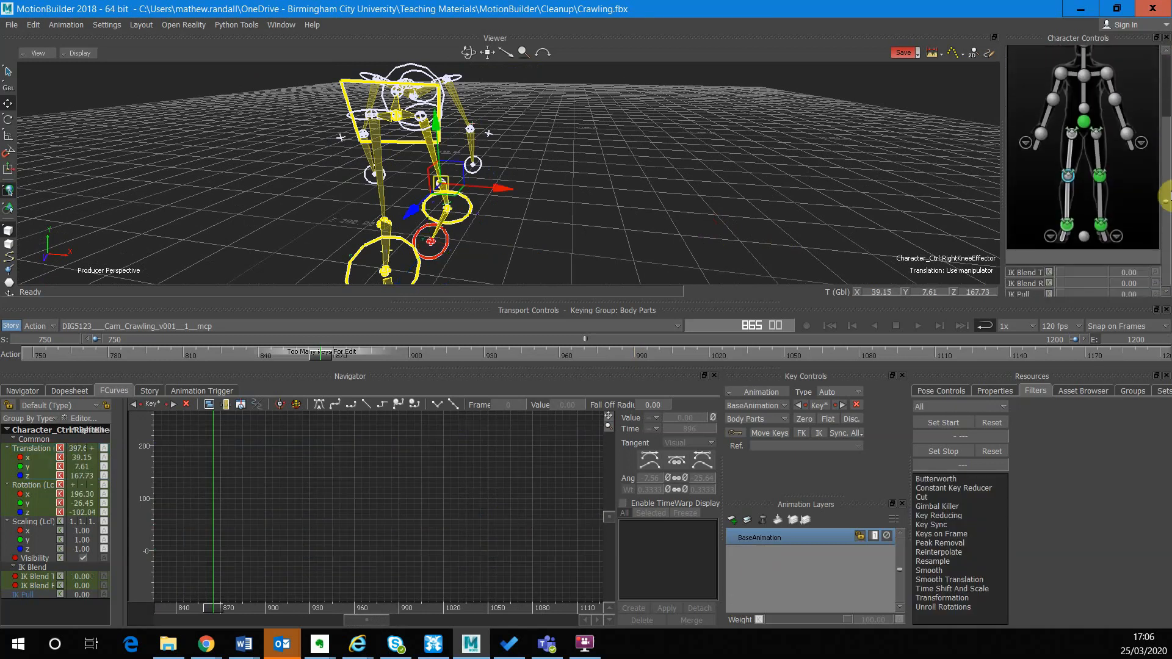
Step: Display the right ankle effector's rotation curves and try the Butterworth filter on them as a preview from frame 750 to frame 1200
{"action": "left_click", "coordinate": [1068, 231]}
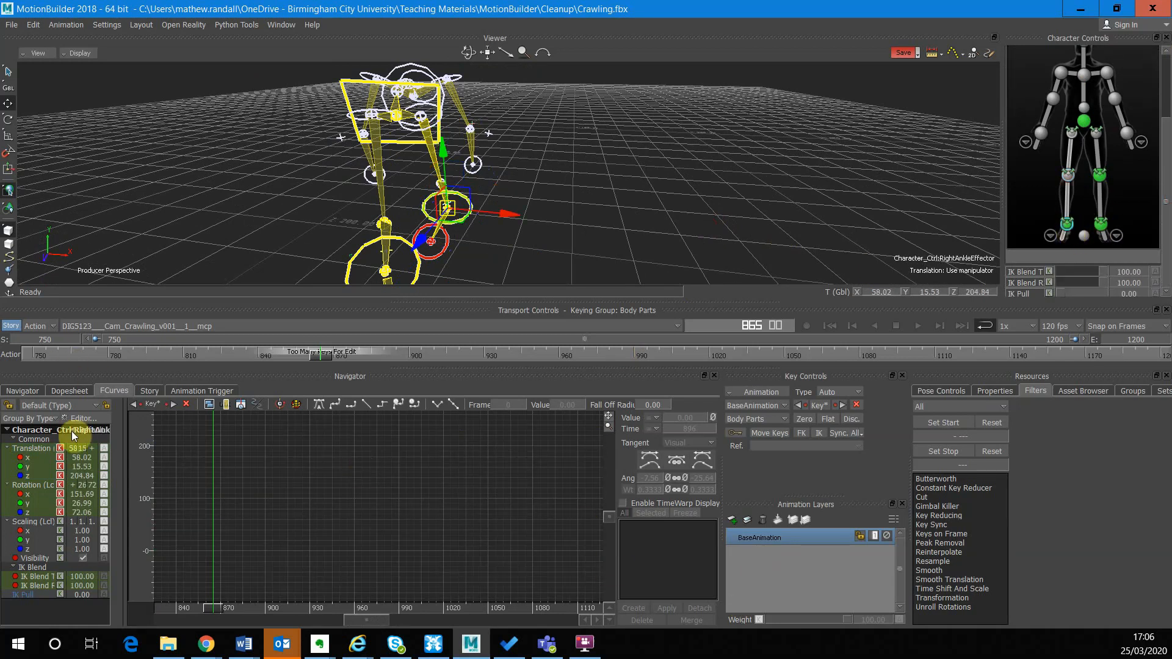
{"action": "left_click", "coordinate": [34, 486]}
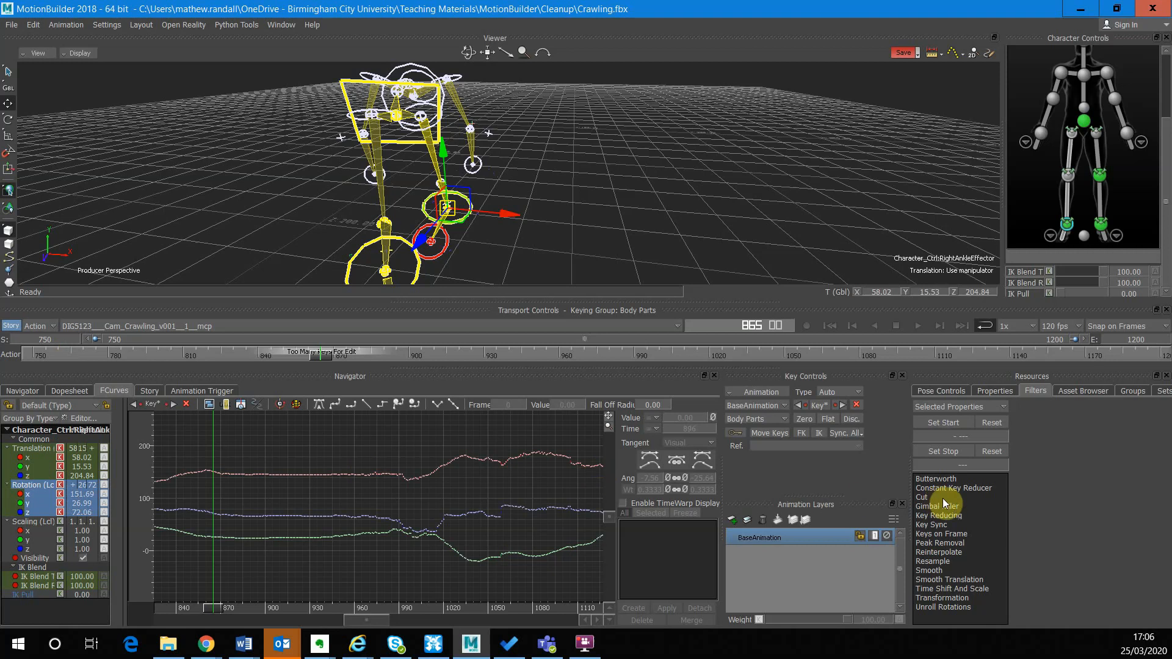
{"action": "left_click", "coordinate": [950, 436]}
{"action": "type", "text": "750"}
{"action": "left_click", "coordinate": [959, 465]}
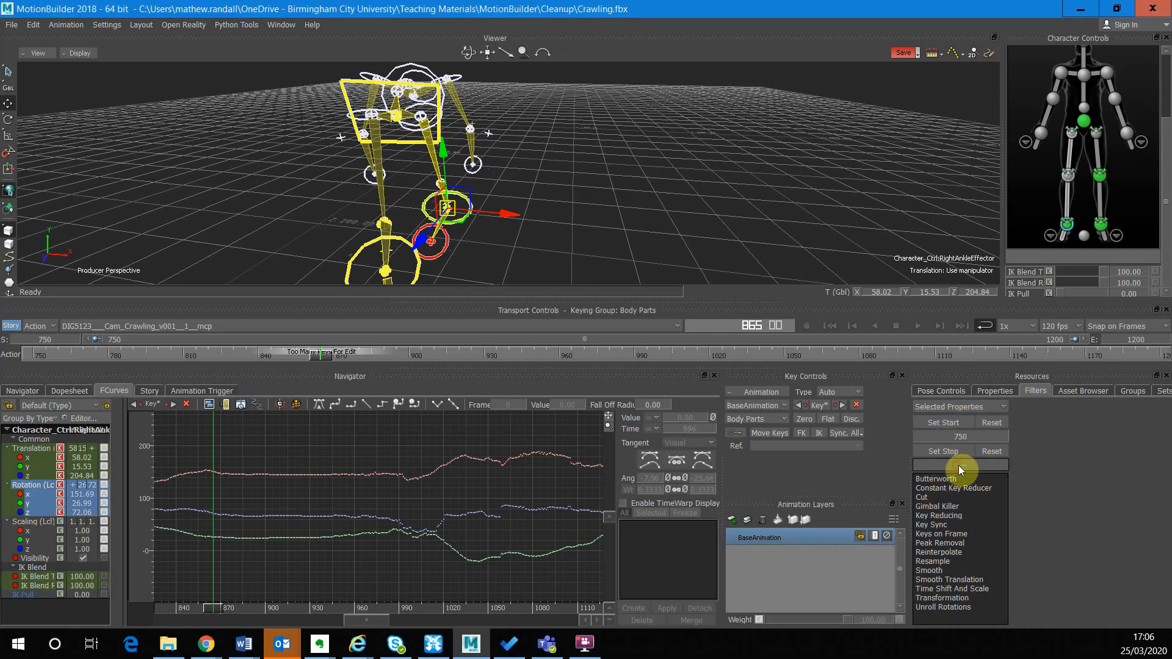
{"action": "type", "text": "1200"}
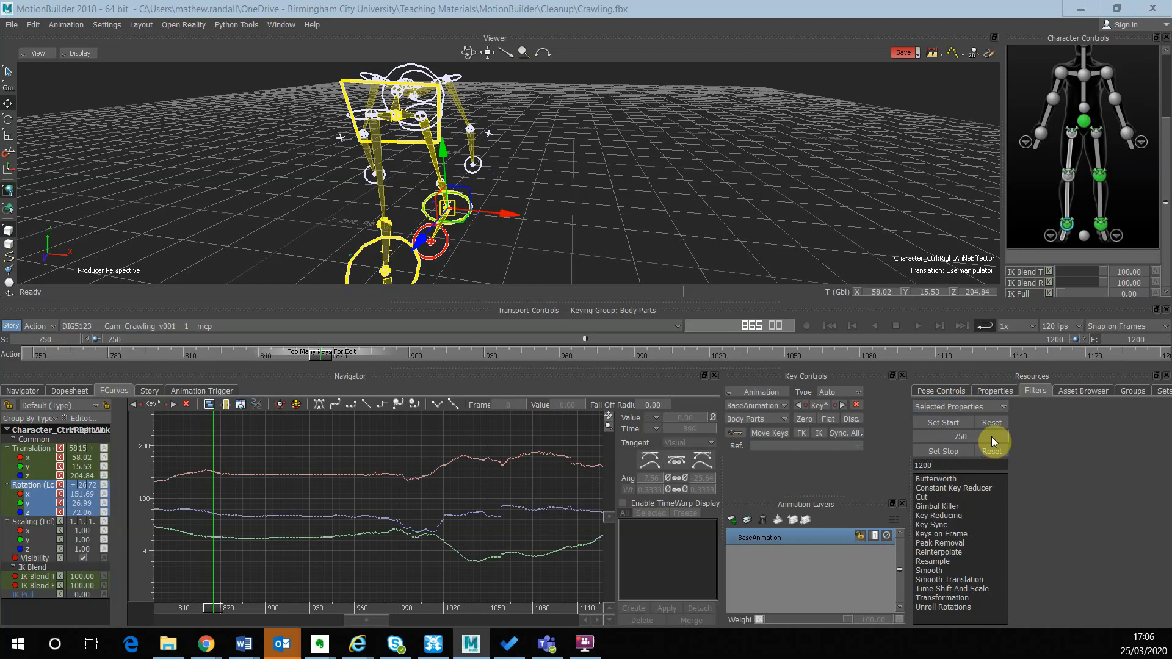
{"action": "key", "text": "Return"}
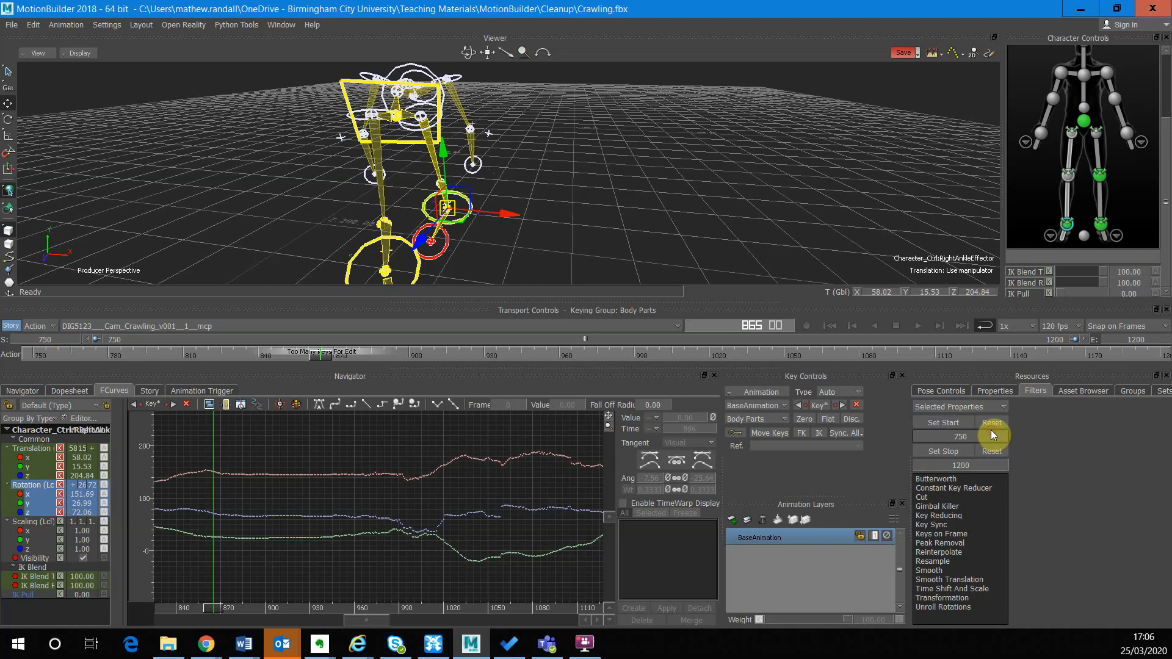
{"action": "left_click", "coordinate": [956, 480]}
{"action": "left_click", "coordinate": [934, 604]}
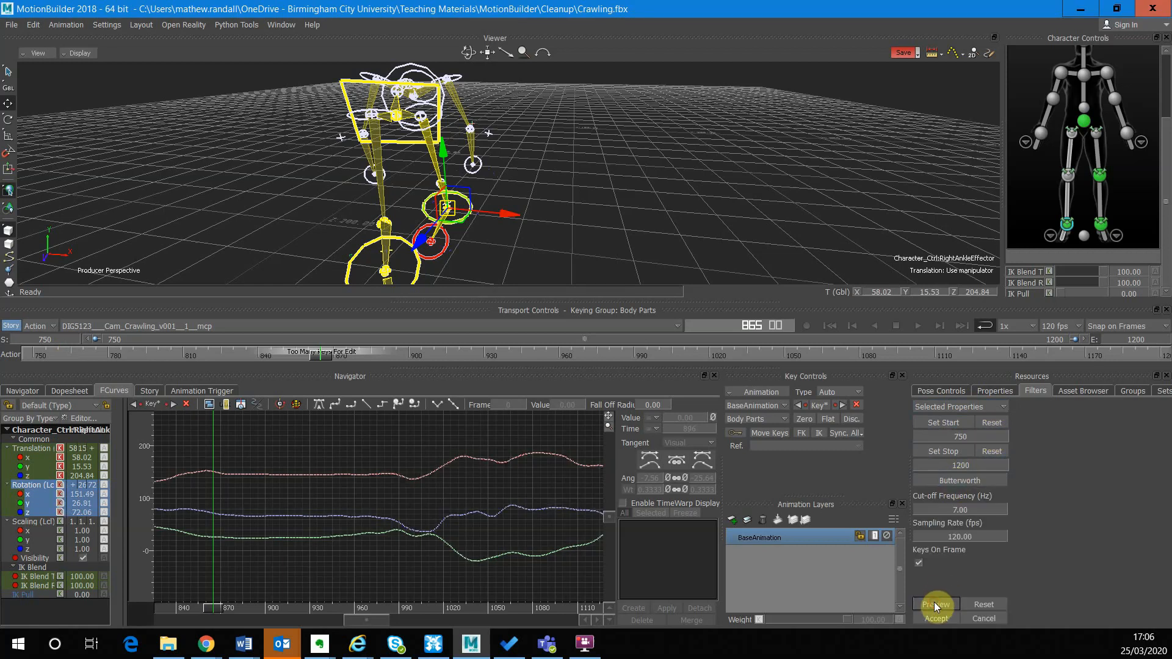
Step: Play back the crawl with the Butterworth preview on the right ankle, then discard the filter
{"action": "left_click", "coordinate": [918, 325]}
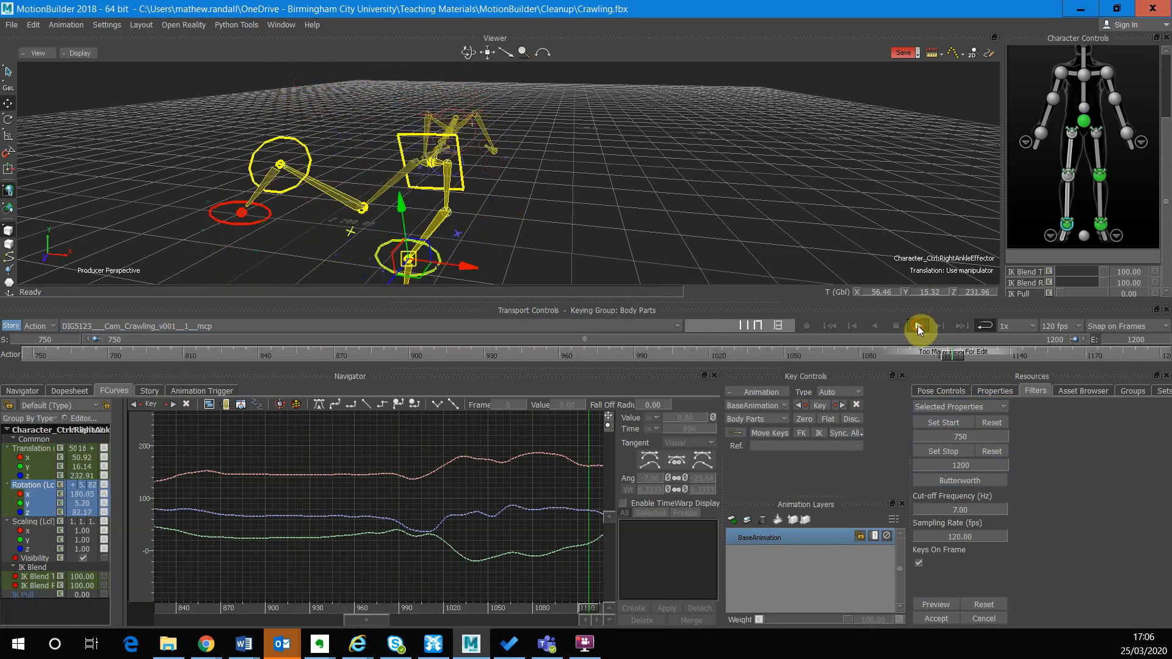
{"action": "left_click", "coordinate": [918, 324]}
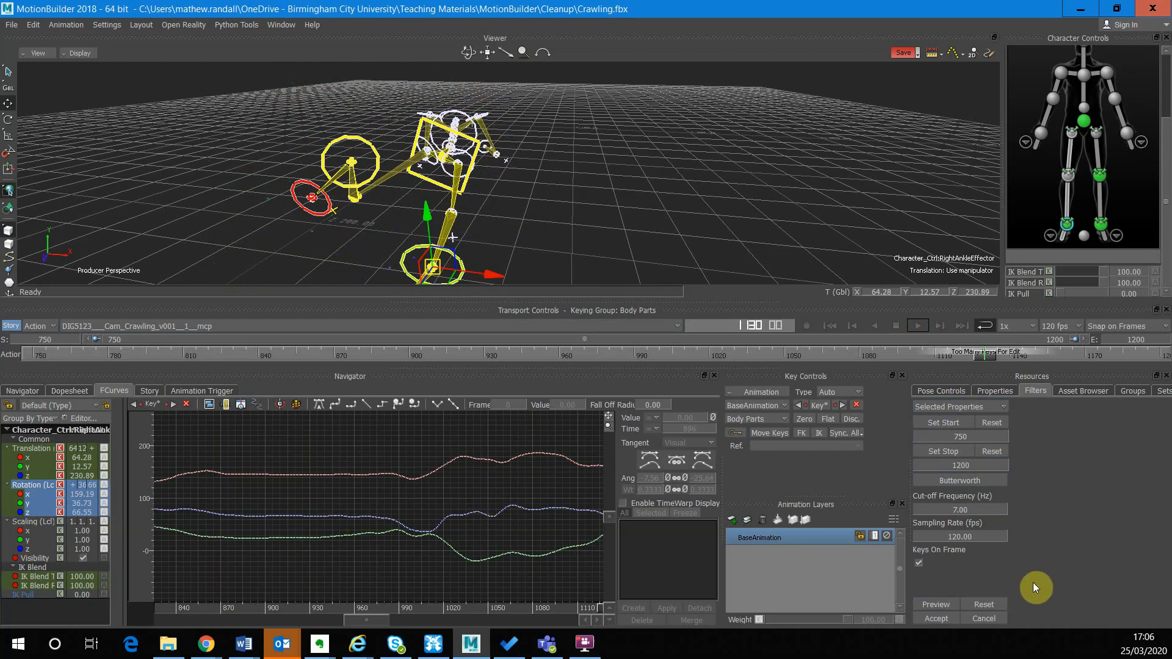
{"action": "left_click", "coordinate": [984, 619]}
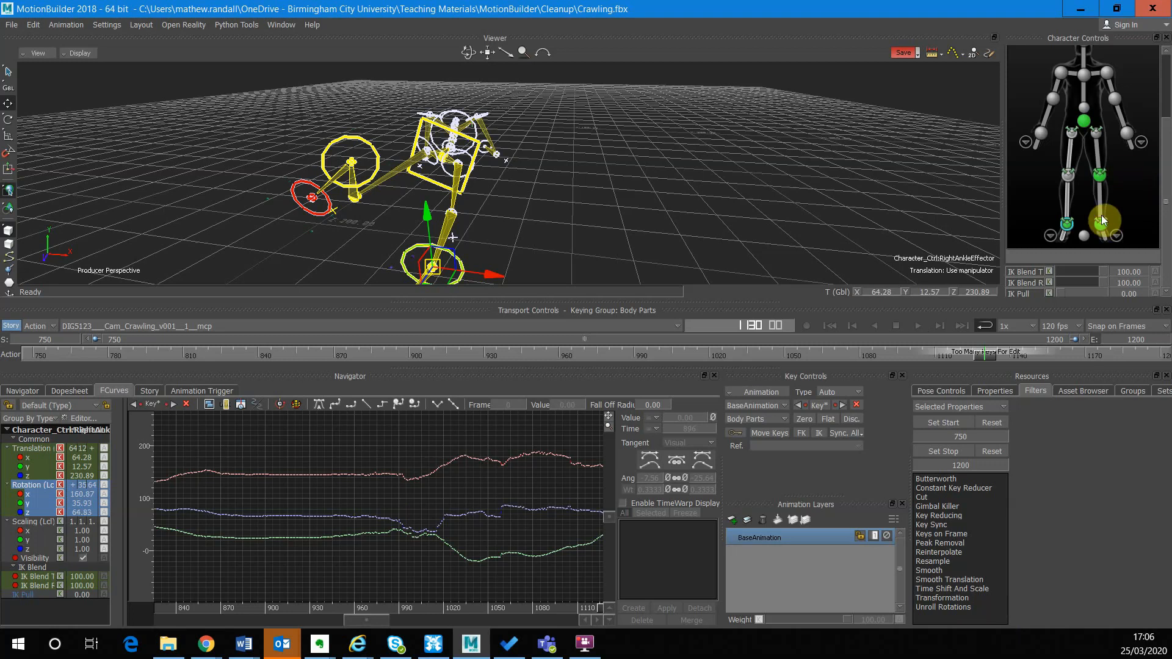
Step: Select the left knee effector, then open the left foot controls and select the left foot effector
{"action": "left_click", "coordinate": [1099, 177]}
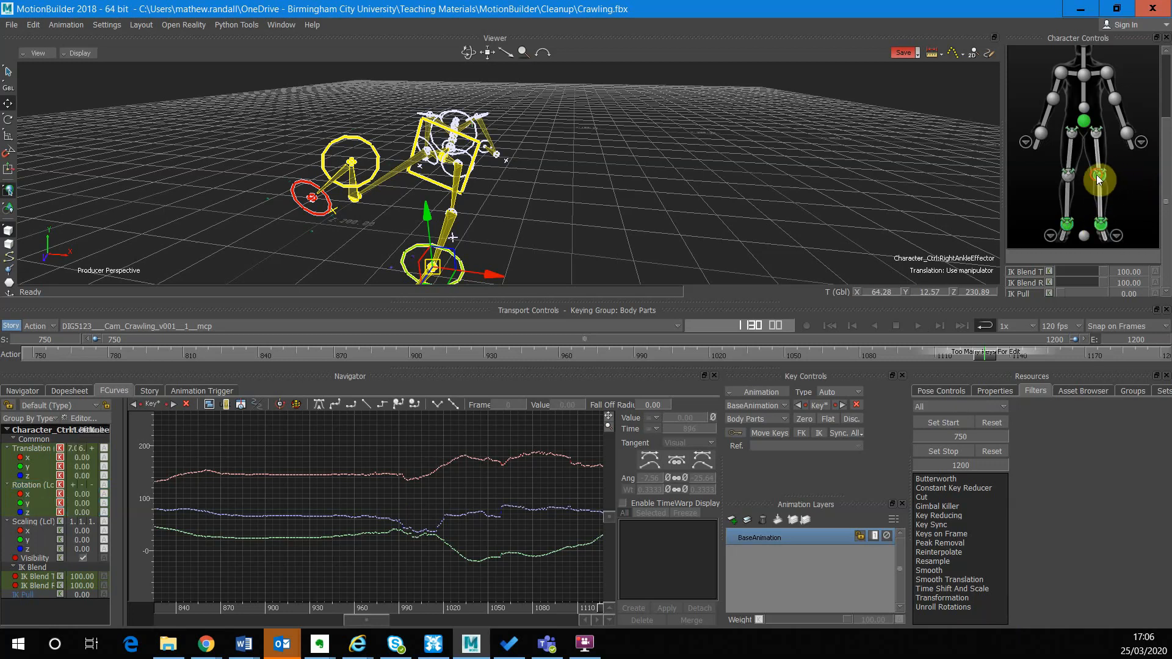
{"action": "left_click", "coordinate": [1107, 237]}
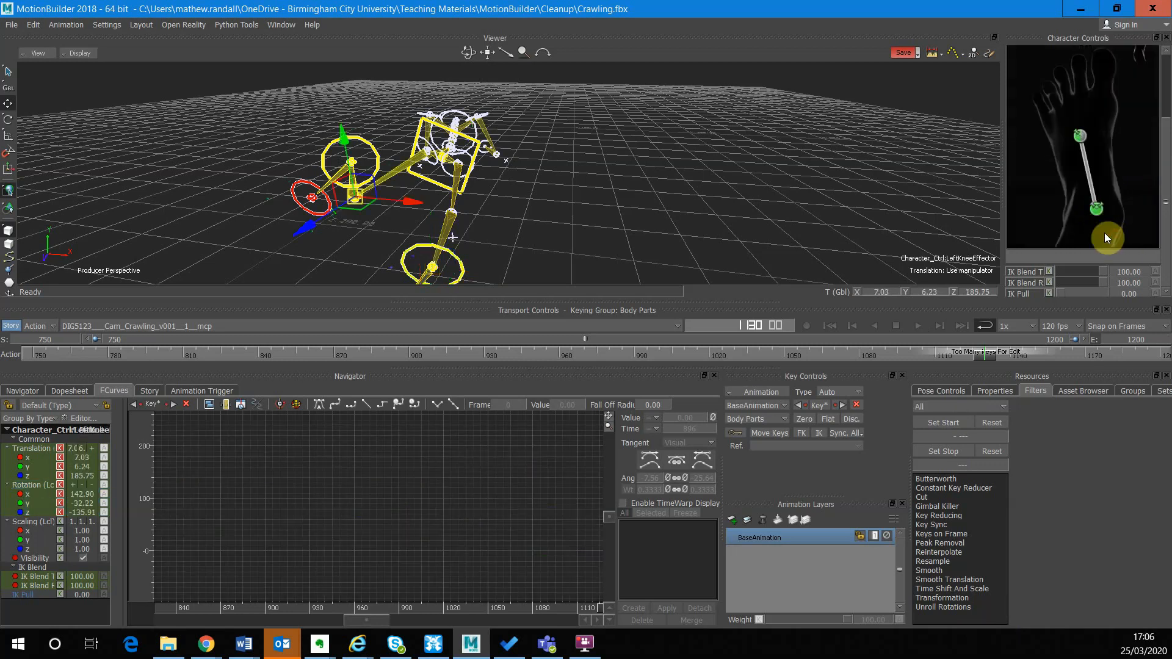
{"action": "left_click", "coordinate": [1080, 136]}
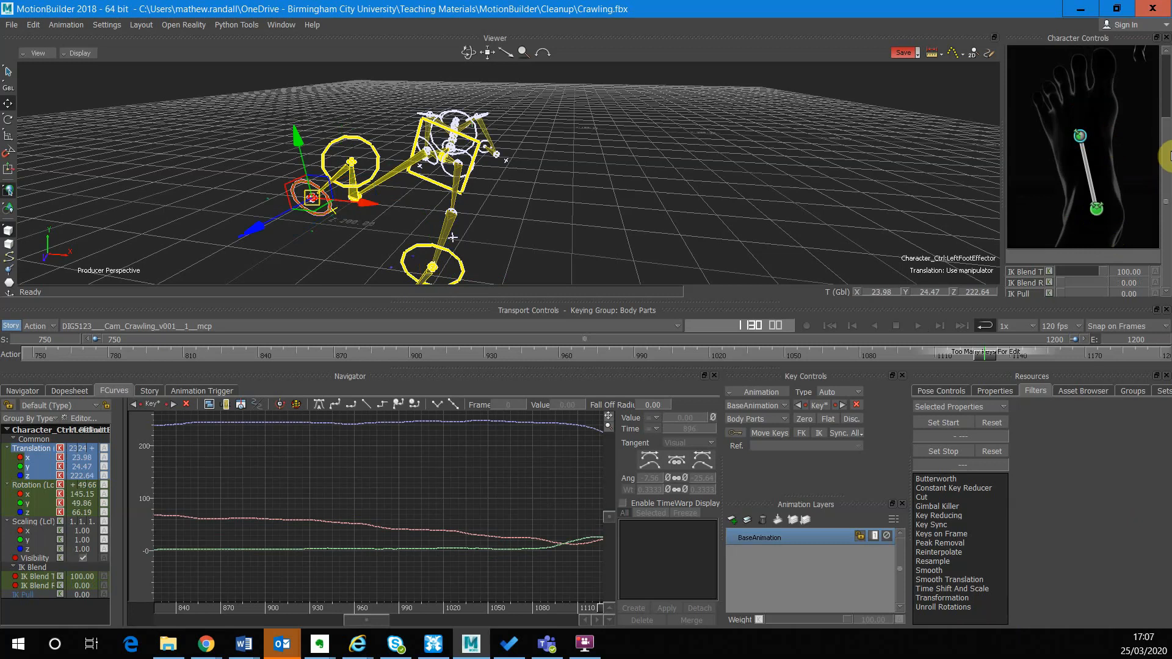
{"action": "scroll", "coordinate": [1127, 91], "scroll_direction": "up", "scroll_amount": 5}
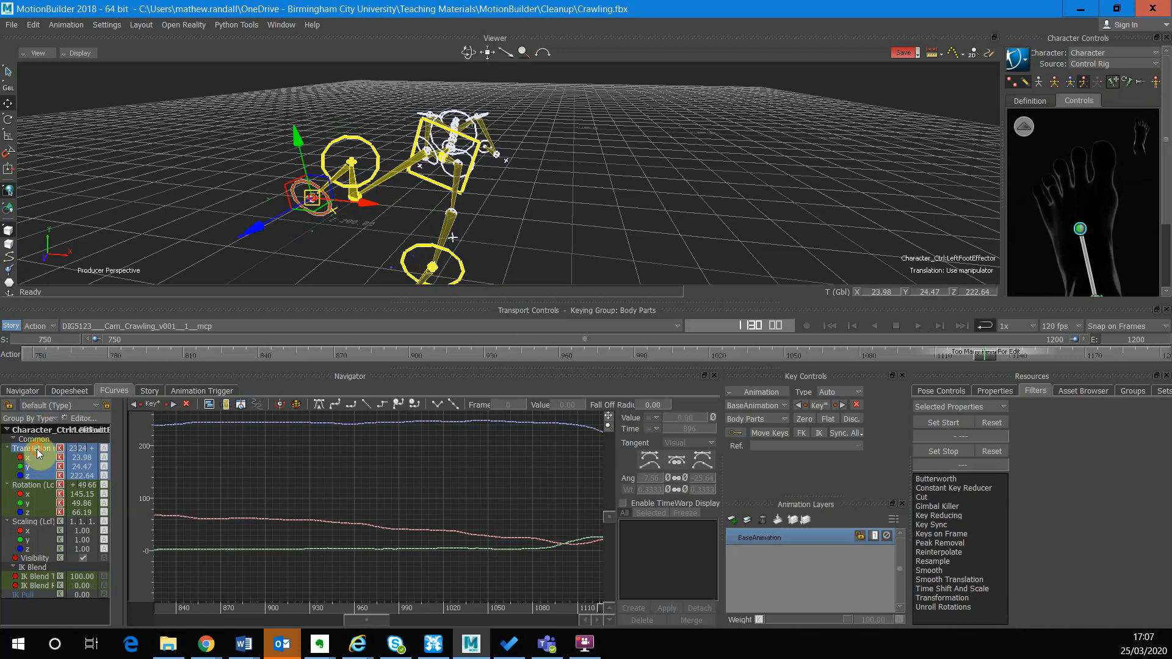
Step: Play back the crawl and examine the left foot effector's translation curves and the legs from different angles
{"action": "left_click_drag", "start_coordinate": [356, 537], "coordinate": [483, 543], "text": "ctrl"}
{"action": "scroll", "coordinate": [583, 190], "scroll_direction": "up", "scroll_amount": 4}
{"action": "mouse_move", "coordinate": [584, 190]}
{"action": "left_mouse_down", "text": "shift"}
{"action": "mouse_move", "coordinate": [571, 188]}
{"action": "mouse_move", "coordinate": [611, 200]}
{"action": "mouse_move", "coordinate": [590, 192]}
{"action": "left_mouse_up", "text": "shift"}
{"action": "scroll", "coordinate": [588, 191], "scroll_direction": "down", "scroll_amount": 5}
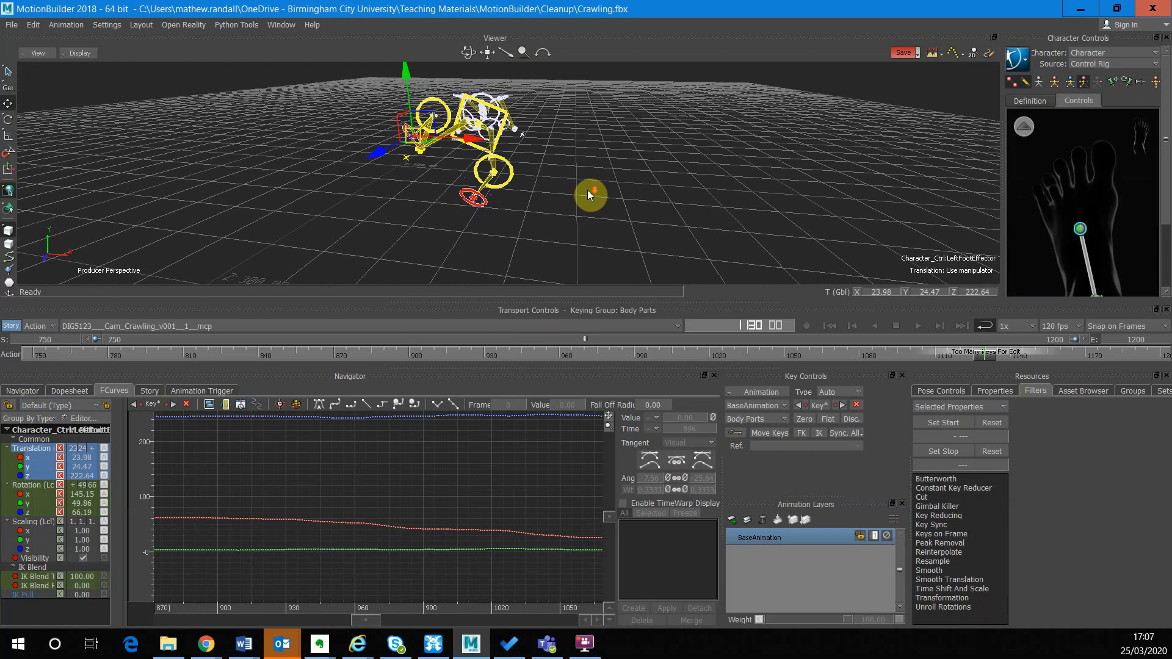
{"action": "left_click", "coordinate": [918, 326]}
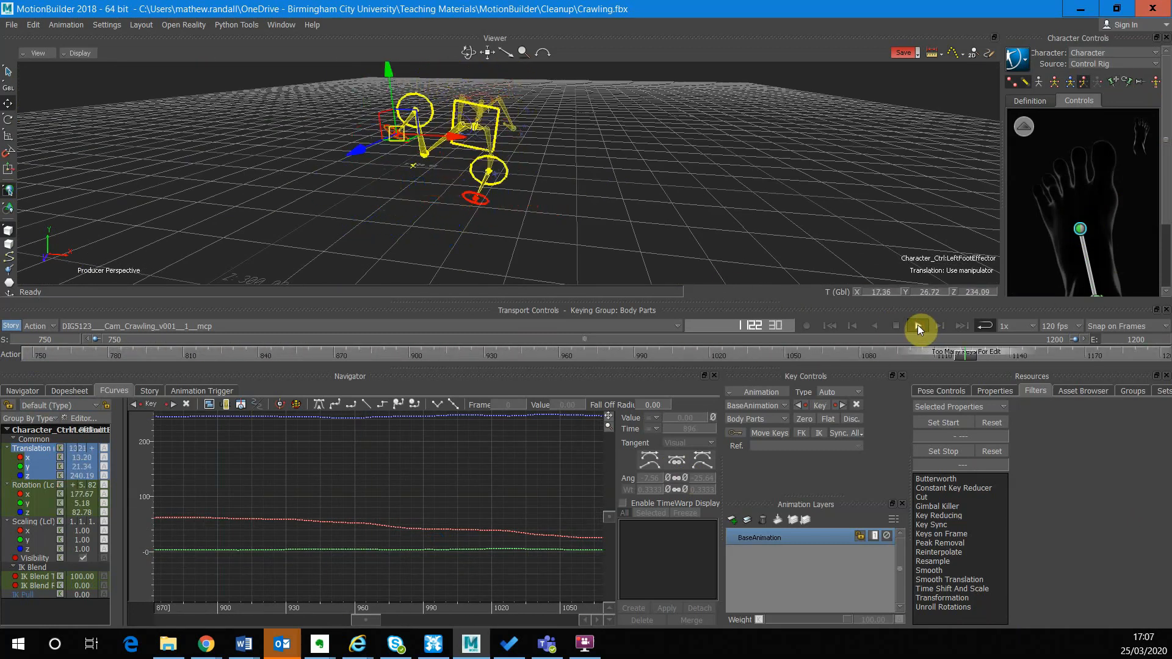
{"action": "left_click", "coordinate": [918, 325]}
{"action": "left_click_drag", "start_coordinate": [458, 497], "coordinate": [342, 507], "text": "shift"}
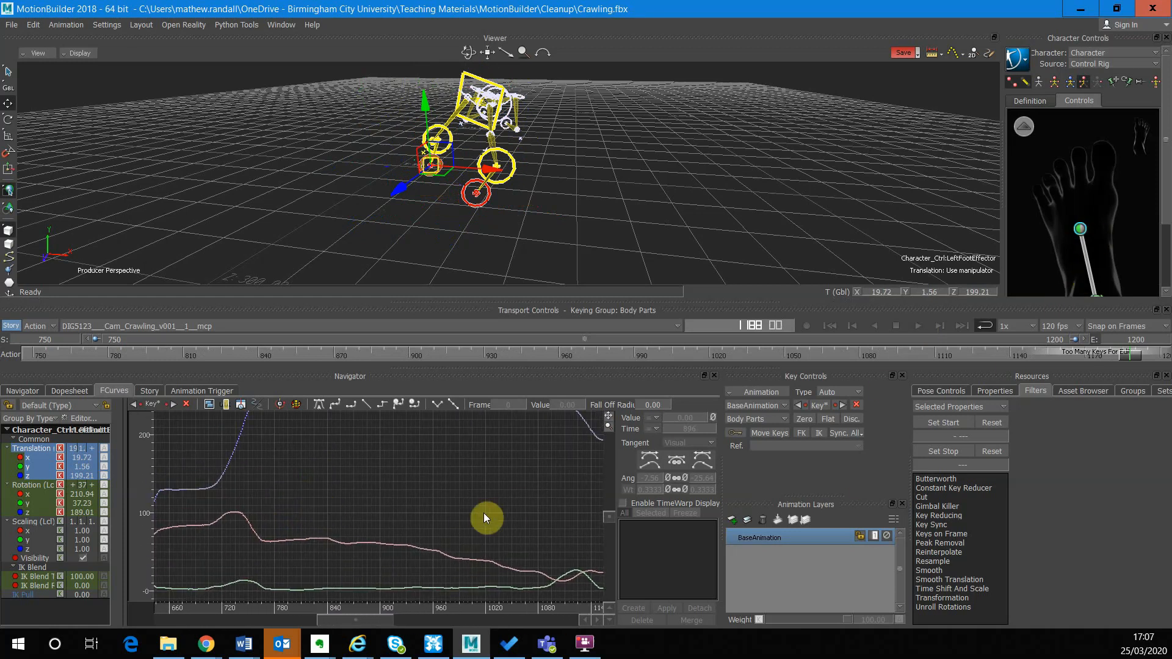
{"action": "left_click_drag", "start_coordinate": [450, 515], "coordinate": [353, 439], "text": "ctrl"}
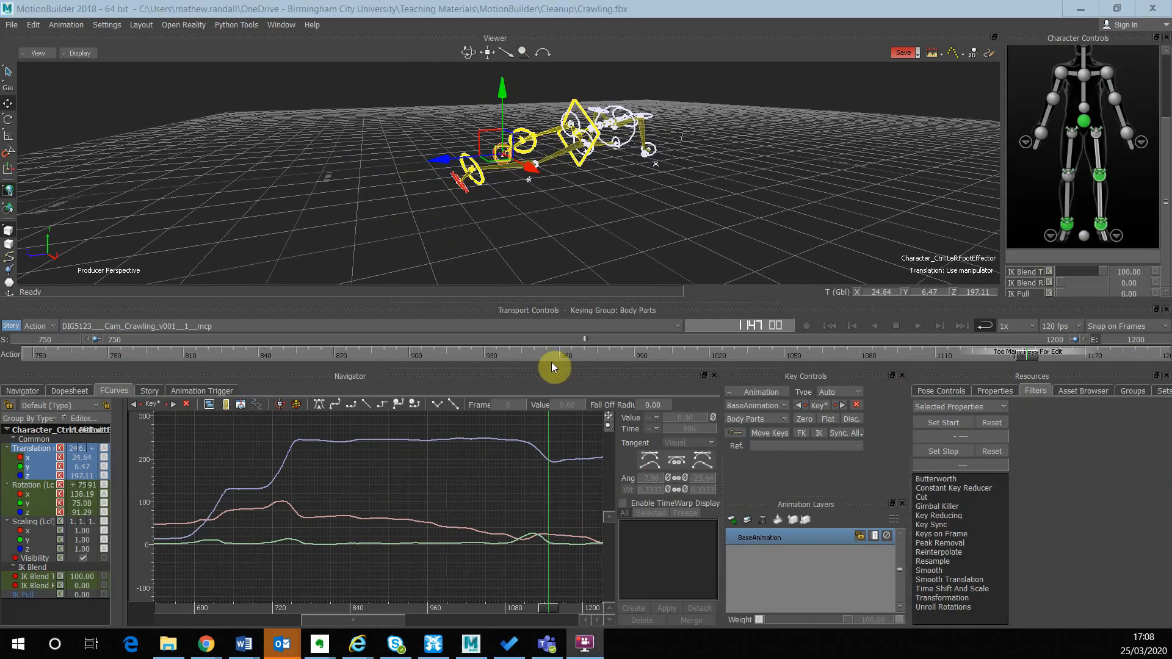
{"action": "left_click", "coordinate": [497, 220]}
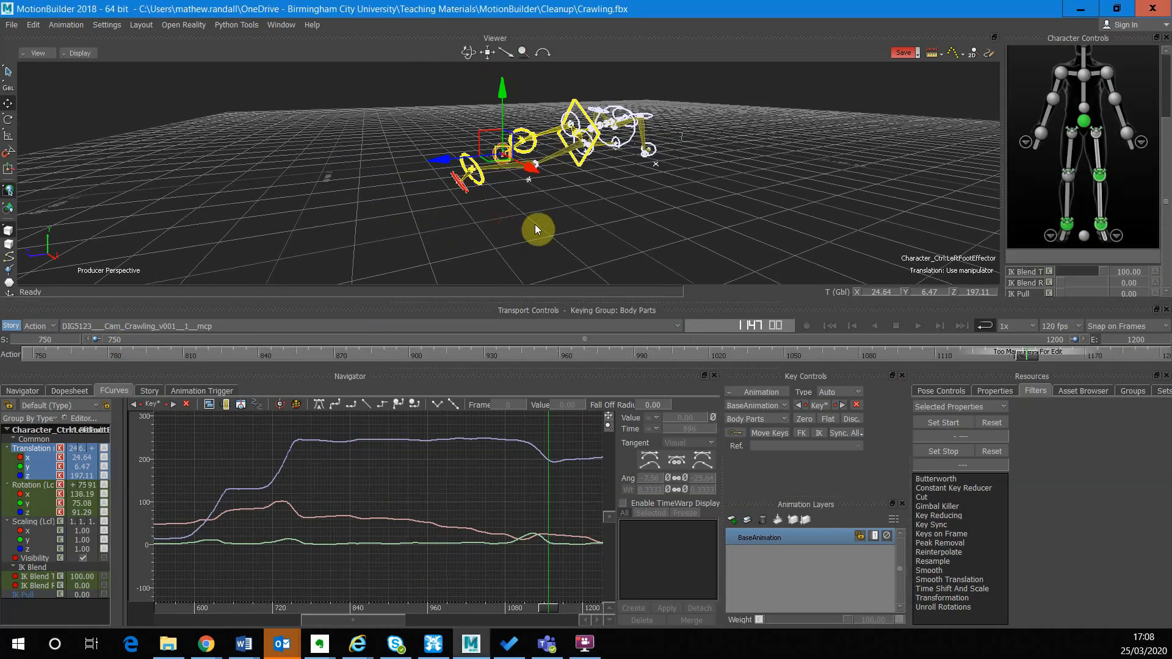
{"action": "left_click_drag", "start_coordinate": [524, 214], "coordinate": [363, 251], "text": "ctrl"}
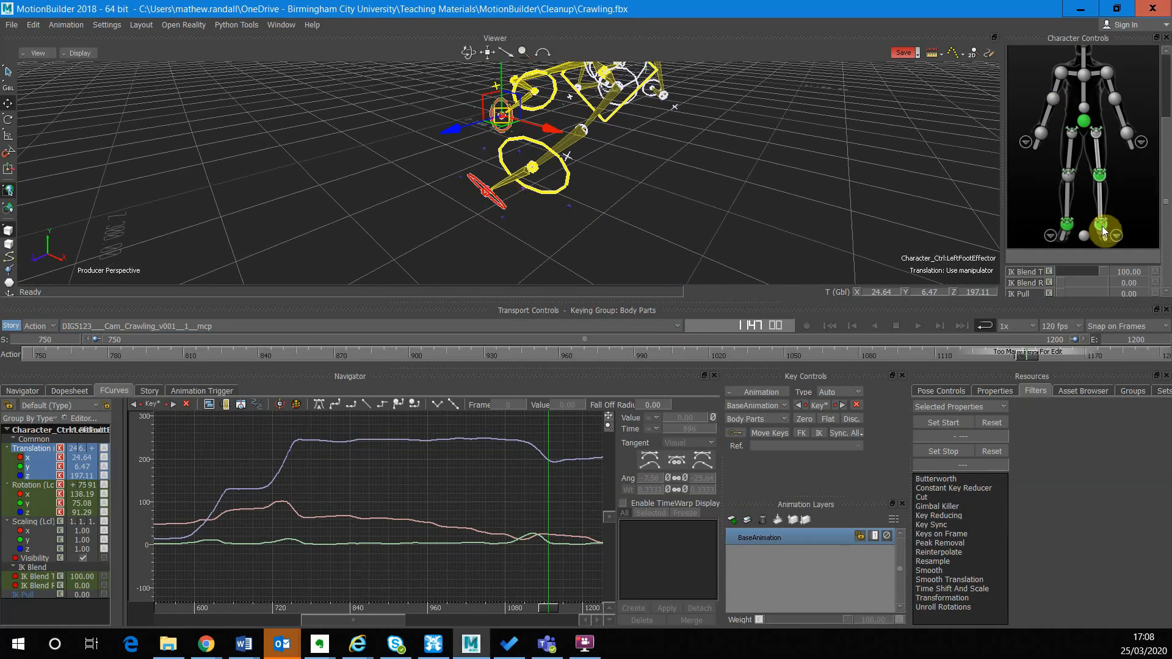
Step: Check the left foot effector's pinning in the left foot controls, then return to the full-body controls
{"action": "left_click", "coordinate": [1115, 235]}
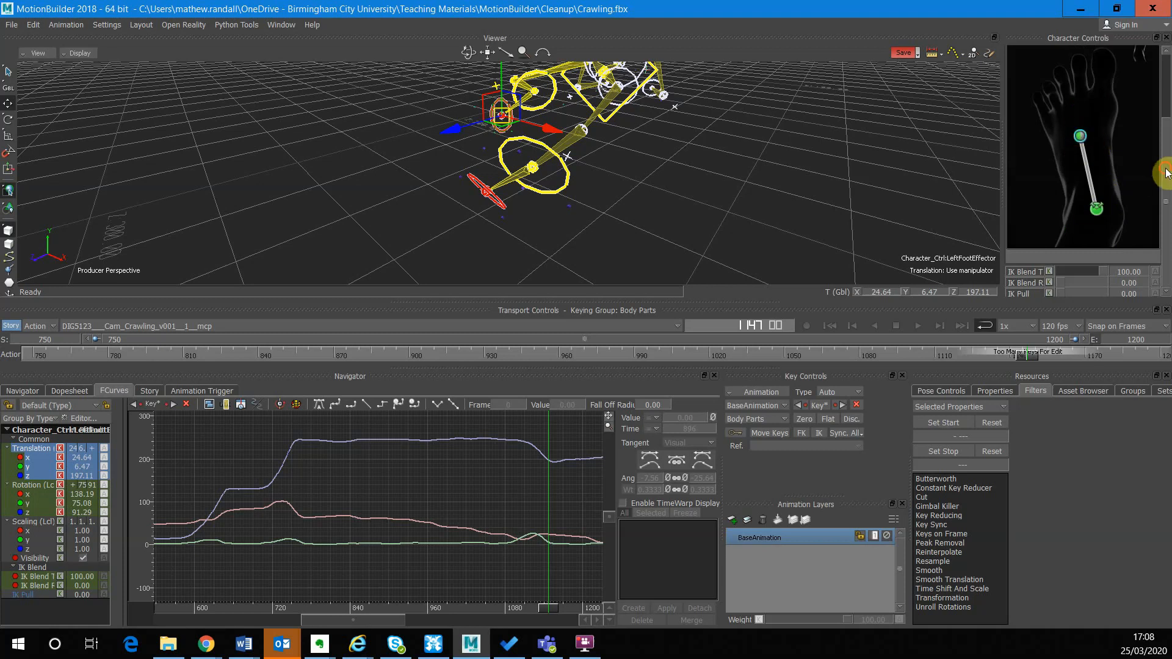
{"action": "scroll", "coordinate": [1062, 130], "scroll_direction": "up", "scroll_amount": 3}
{"action": "left_click", "coordinate": [1024, 126]}
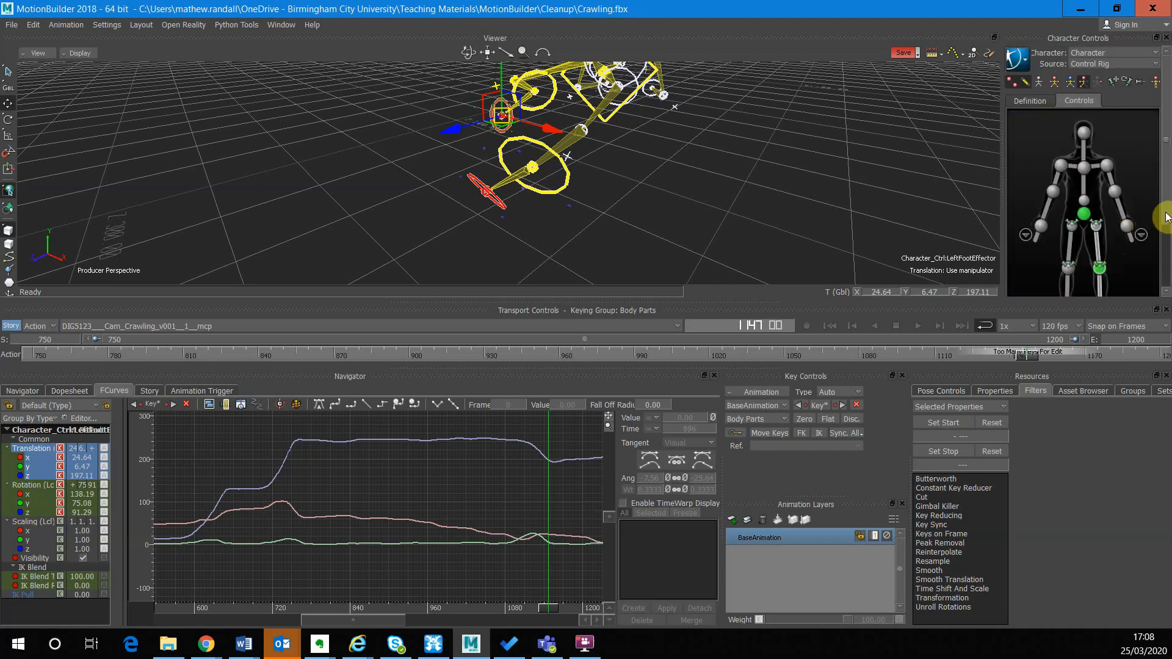
{"action": "scroll", "coordinate": [1165, 262], "scroll_direction": "down", "scroll_amount": 2}
{"action": "scroll", "coordinate": [1165, 262], "scroll_direction": "down", "scroll_amount": 2}
Step: Select the right ankle effector, then open the right foot controls and select the right foot effector to inspect its translation curves
{"action": "left_click", "coordinate": [1069, 224]}
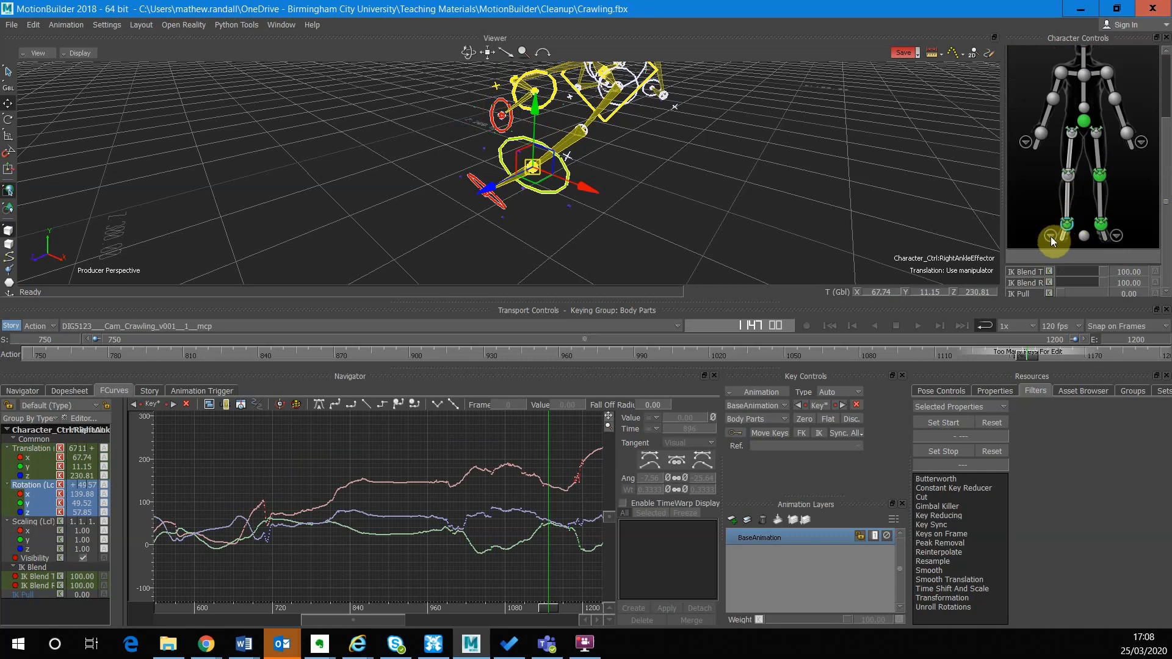
{"action": "left_click", "coordinate": [1052, 237]}
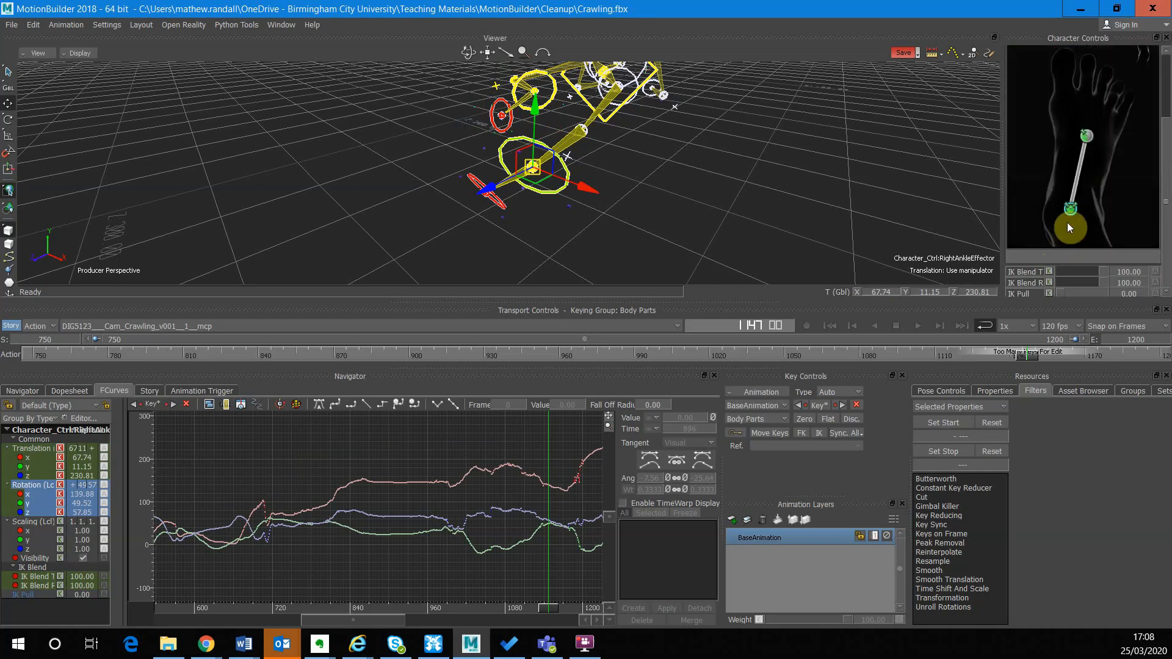
{"action": "left_click", "coordinate": [1089, 138]}
{"action": "left_click_drag", "start_coordinate": [1165, 144], "coordinate": [1167, 91]}
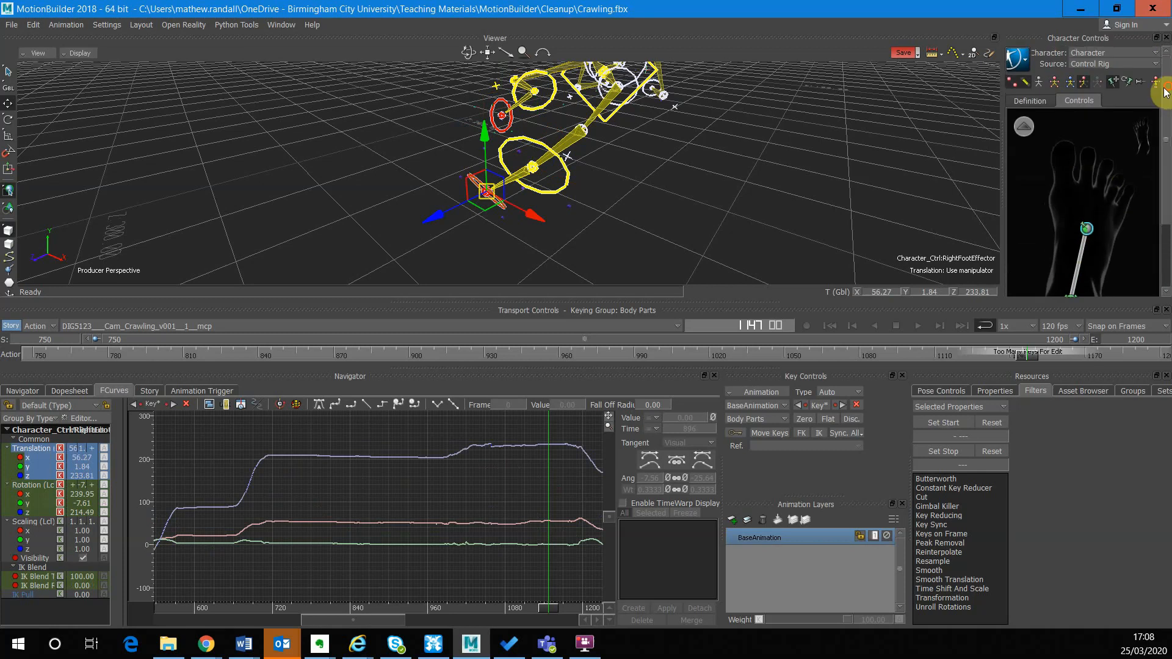
{"action": "left_click_drag", "start_coordinate": [1166, 131], "coordinate": [1162, 209]}
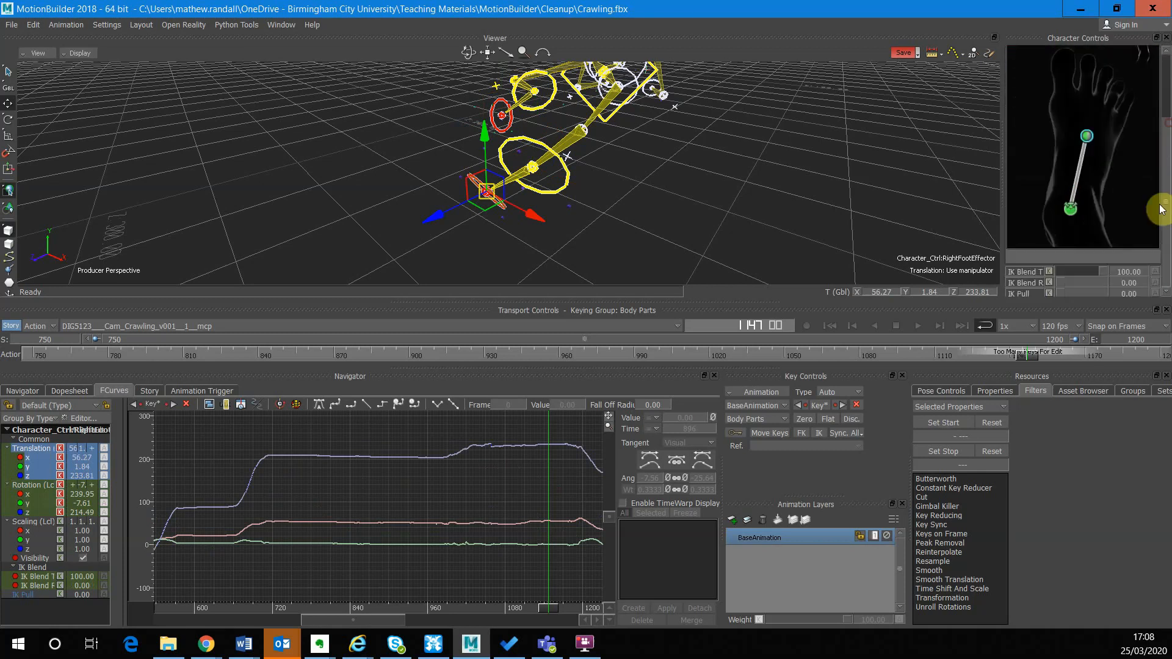
Step: Apply the Smooth Translation filter to the right foot effector's translation curves over frames 750 to 1200 and scrub the result
{"action": "left_click", "coordinate": [1073, 211]}
{"action": "left_click_drag", "start_coordinate": [1008, 337], "coordinate": [710, 359]}
{"action": "left_click", "coordinate": [1089, 138]}
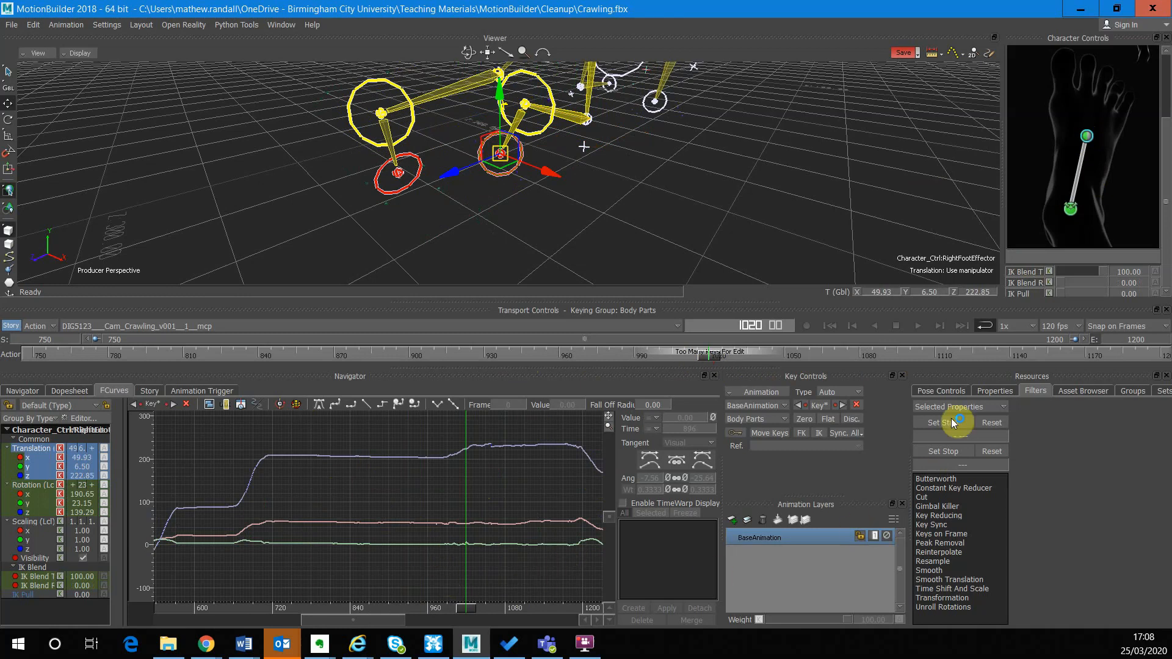
{"action": "left_click", "coordinate": [952, 437]}
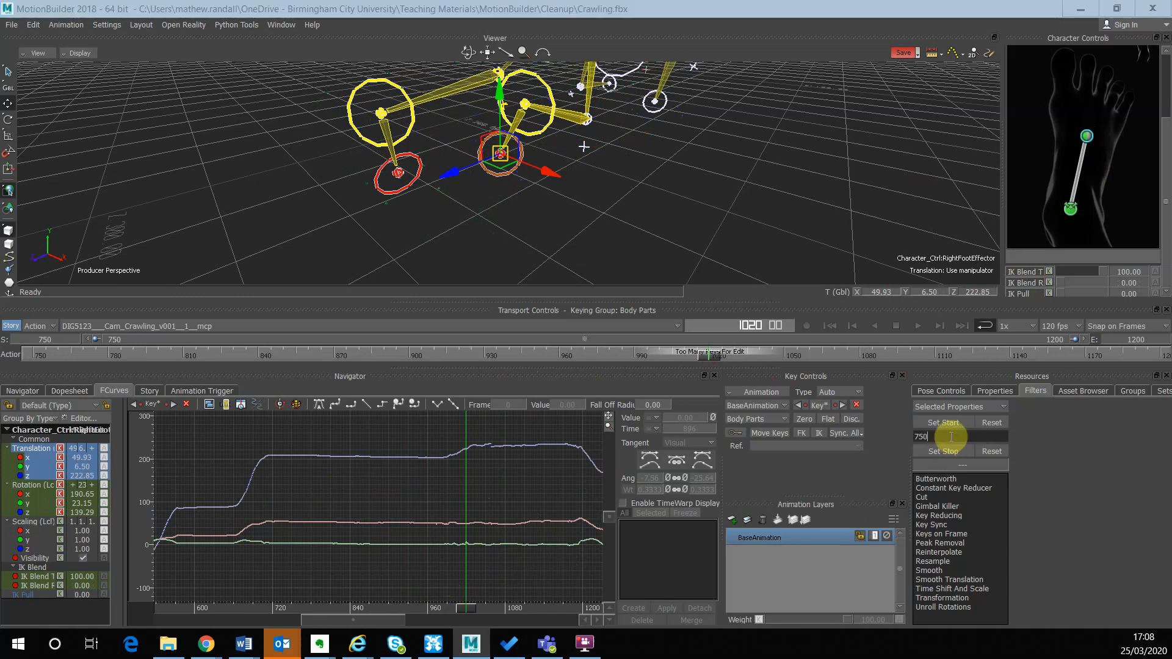
{"action": "key", "text": "Return"}
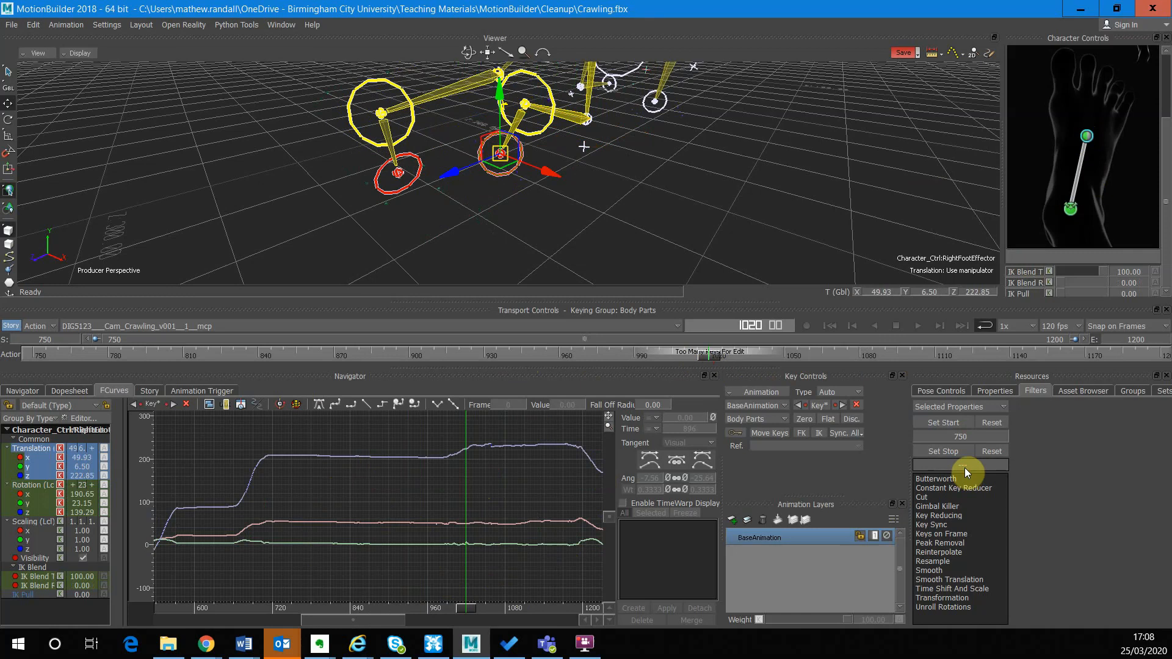
{"action": "left_click", "coordinate": [965, 467]}
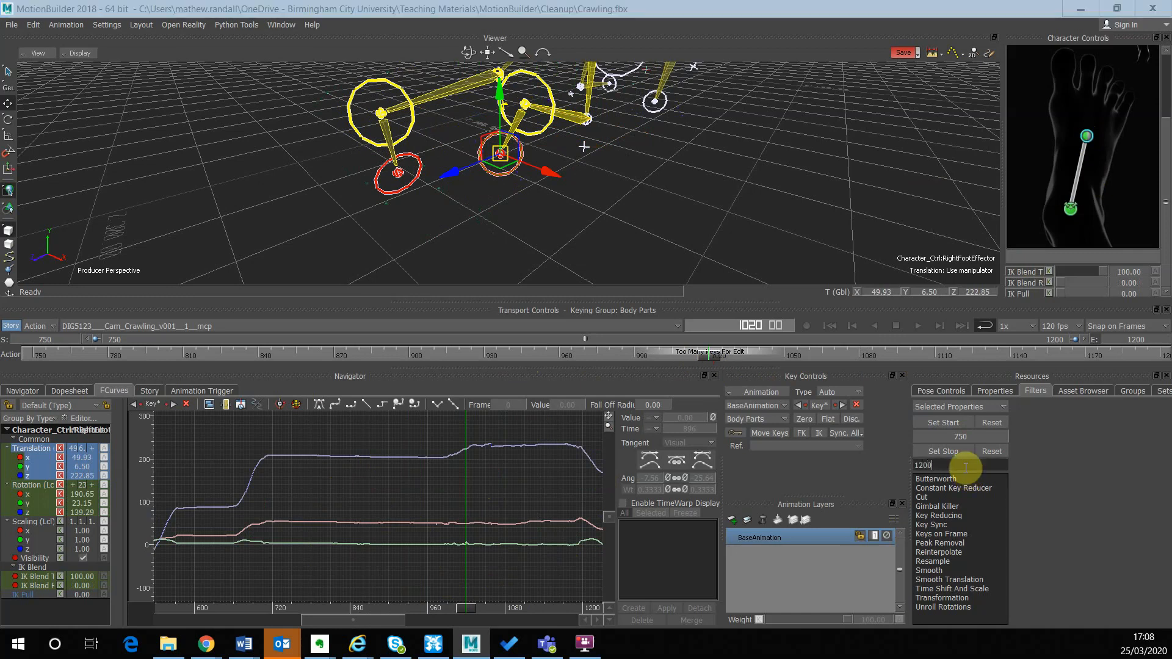
{"action": "key", "text": "Return"}
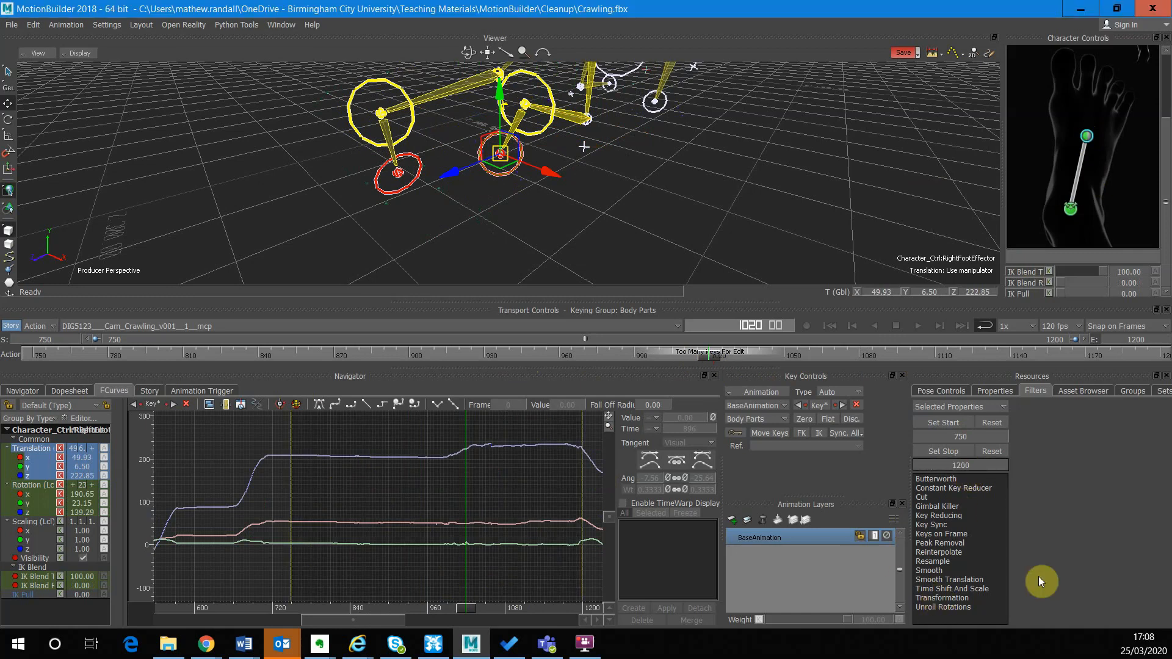
{"action": "double_click", "coordinate": [968, 581]}
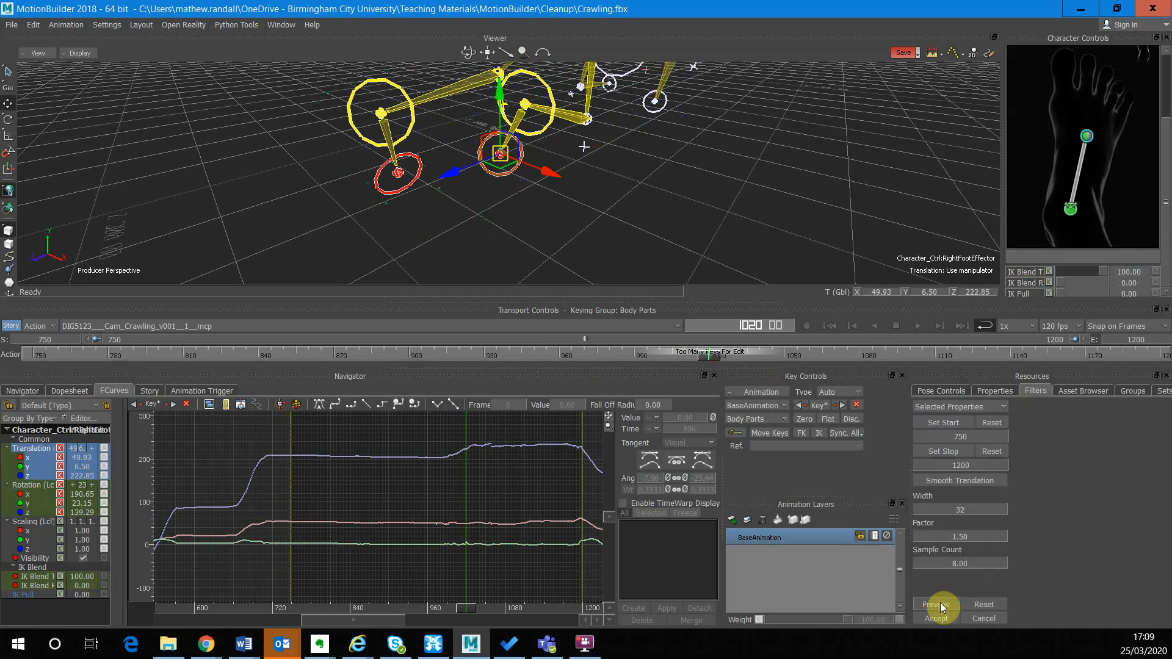
{"action": "left_click", "coordinate": [939, 619]}
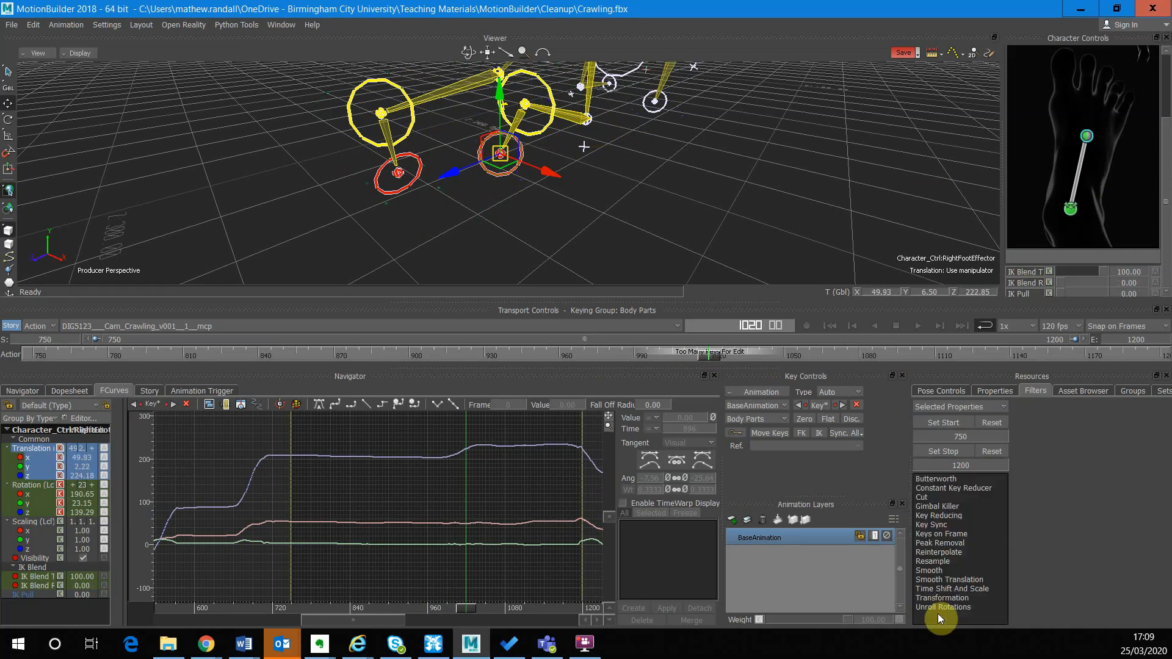
{"action": "mouse_move", "coordinate": [707, 356]}
{"action": "left_mouse_down"}
{"action": "mouse_move", "coordinate": [61, 354]}
{"action": "mouse_move", "coordinate": [414, 375]}
{"action": "mouse_move", "coordinate": [1073, 375]}
{"action": "mouse_move", "coordinate": [885, 386]}
{"action": "mouse_move", "coordinate": [906, 376]}
{"action": "left_mouse_up"}
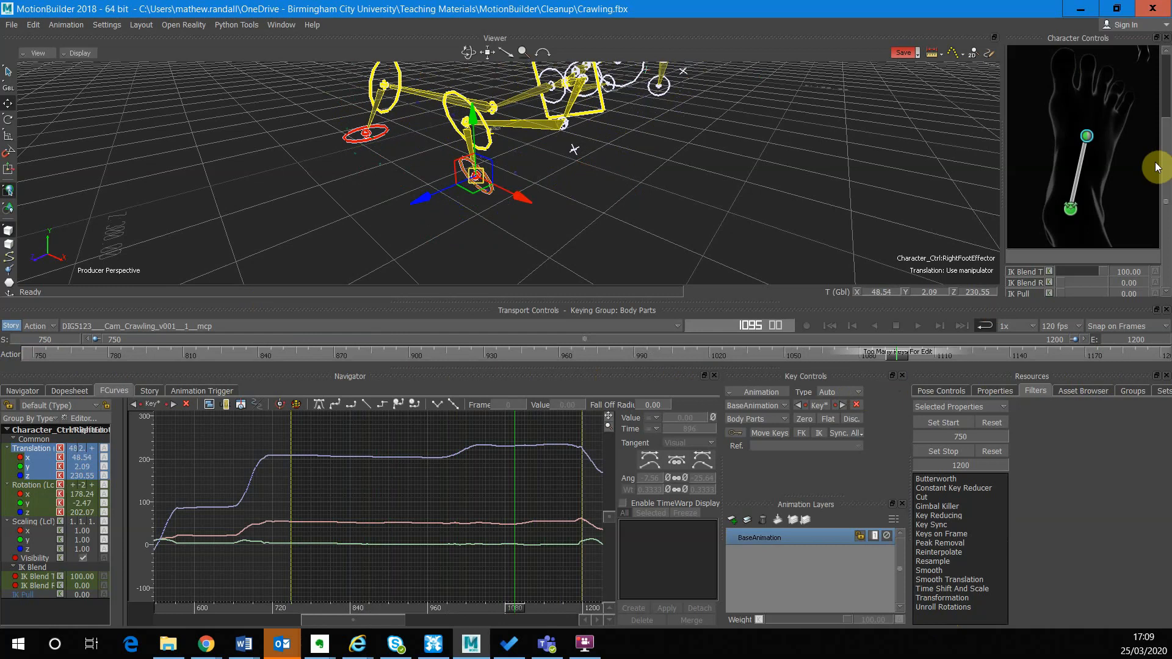
Step: Check the right foot effector's pinning in the right foot controls, return to the full-body controls, and inspect the right knee effector
{"action": "left_click_drag", "start_coordinate": [1165, 129], "coordinate": [1167, 58]}
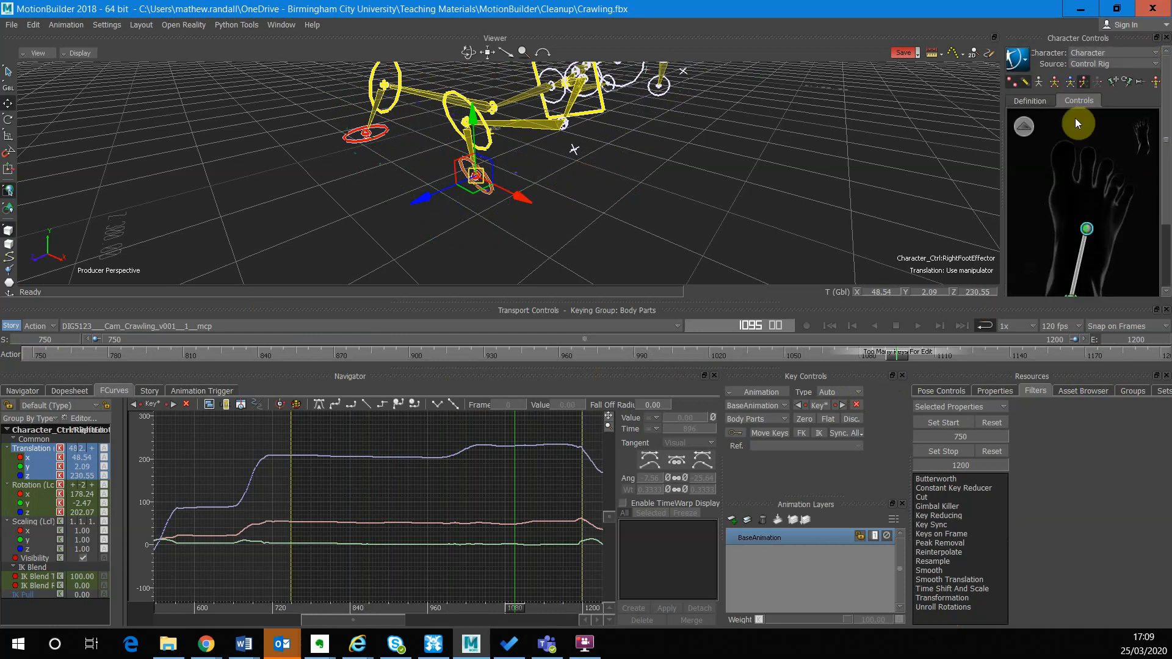
{"action": "left_click", "coordinate": [1029, 126]}
{"action": "left_click_drag", "start_coordinate": [1168, 222], "coordinate": [1164, 262]}
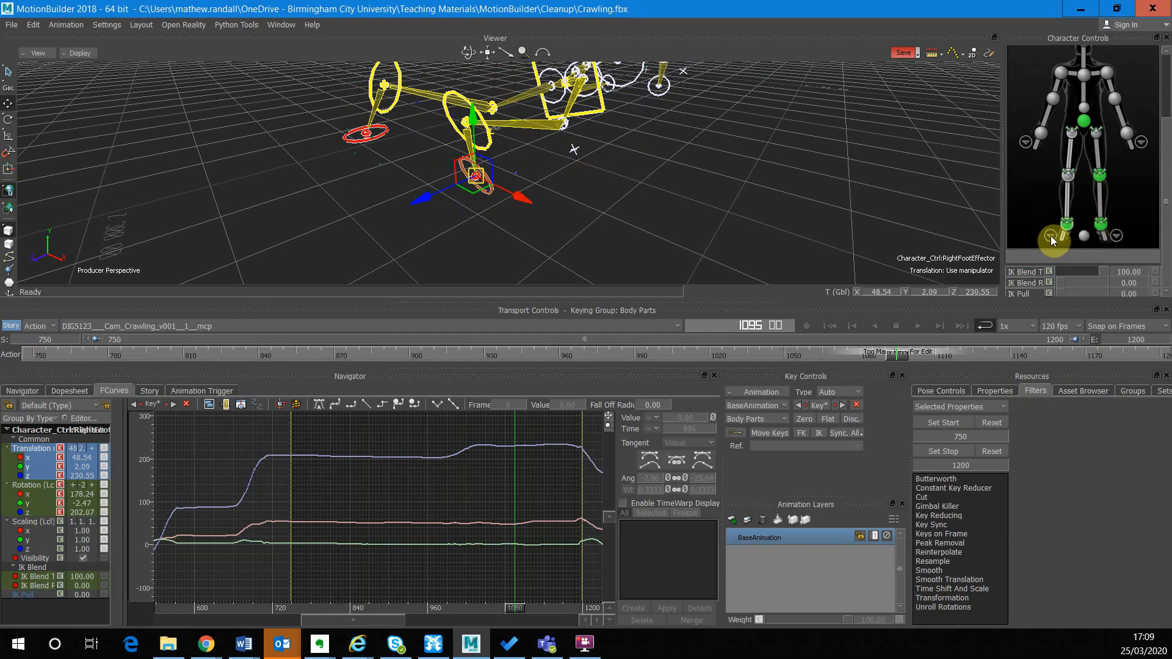
{"action": "left_click", "coordinate": [1050, 235]}
{"action": "left_click", "coordinate": [1086, 137]}
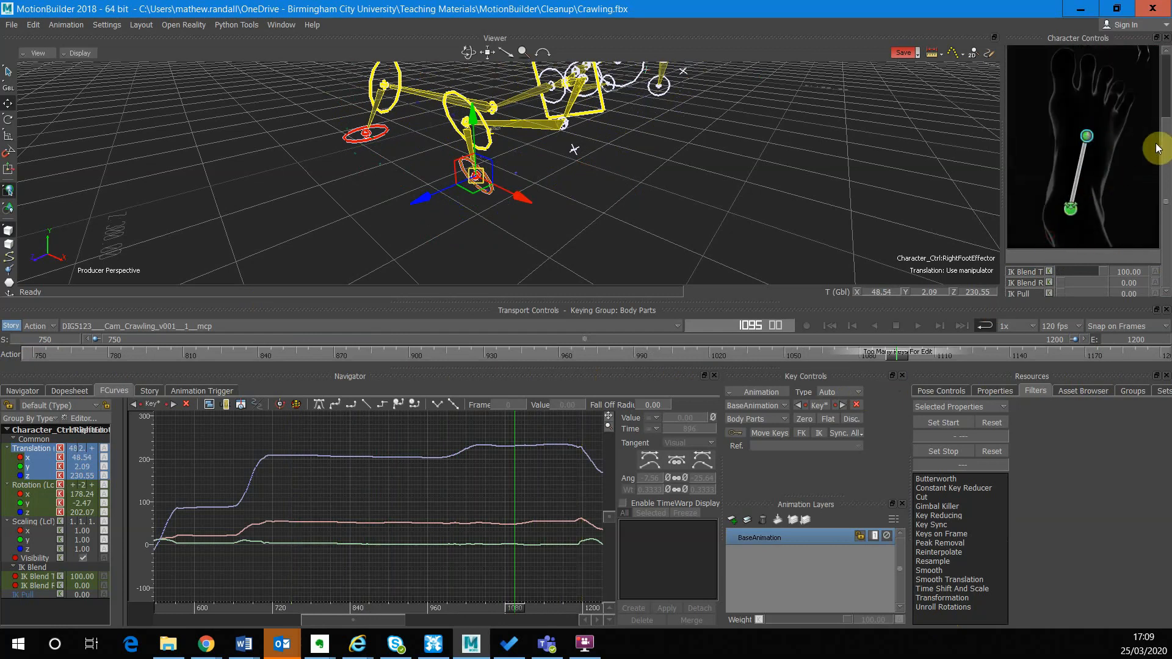
{"action": "left_click_drag", "start_coordinate": [1167, 148], "coordinate": [1167, 82]}
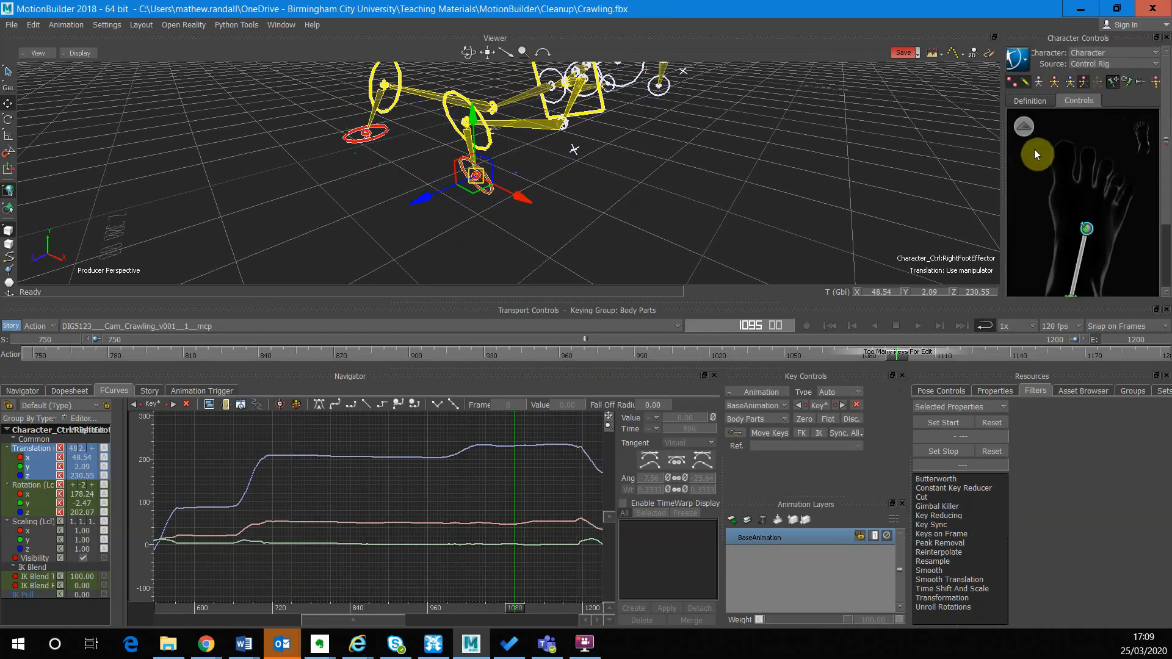
{"action": "left_click", "coordinate": [1024, 126]}
{"action": "left_click_drag", "start_coordinate": [1167, 219], "coordinate": [1167, 293]}
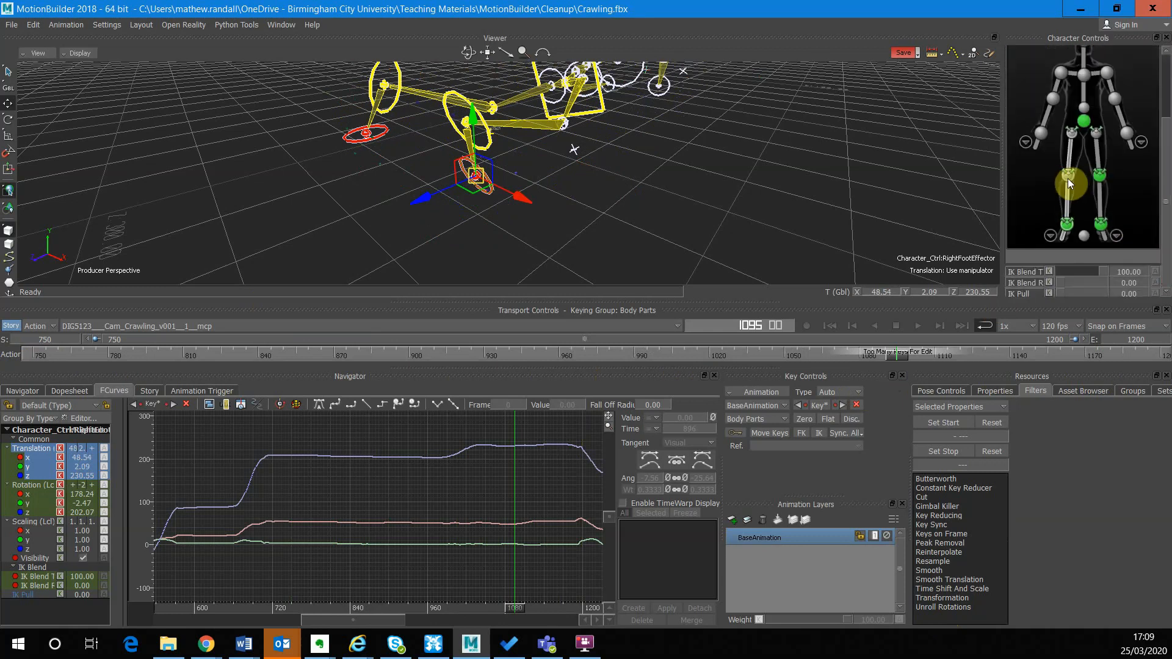
{"action": "left_click", "coordinate": [1067, 178]}
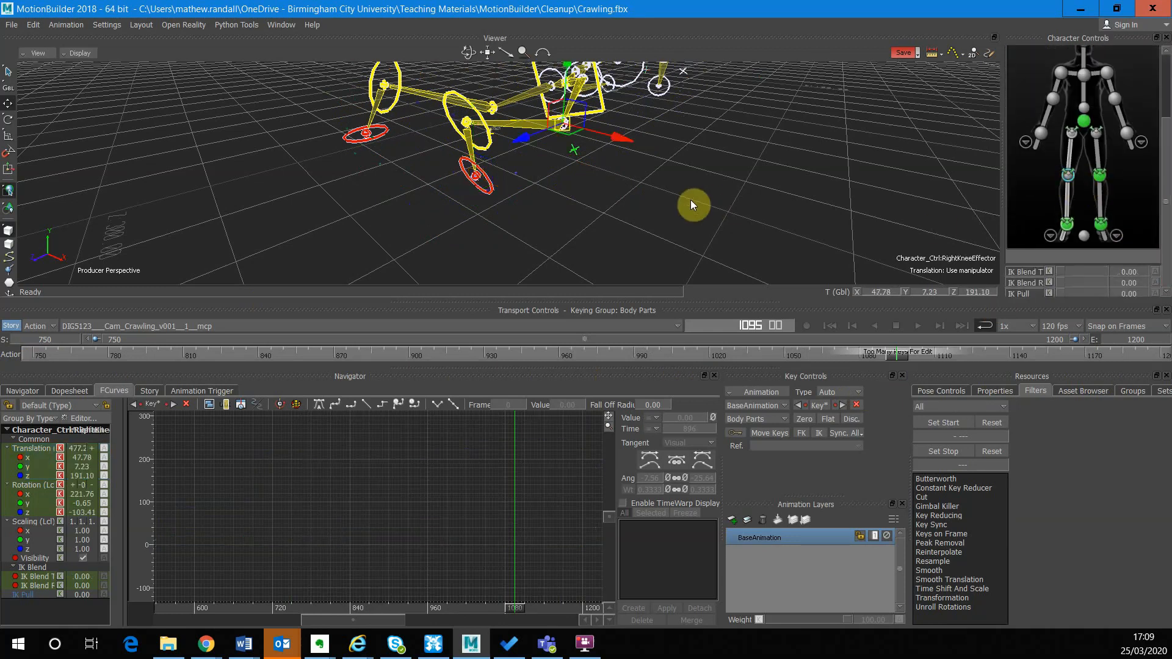
Step: Select the right ankle effector and set the filter range for its rotation curves to frames 750 through 1200
{"action": "left_click", "coordinate": [1066, 232]}
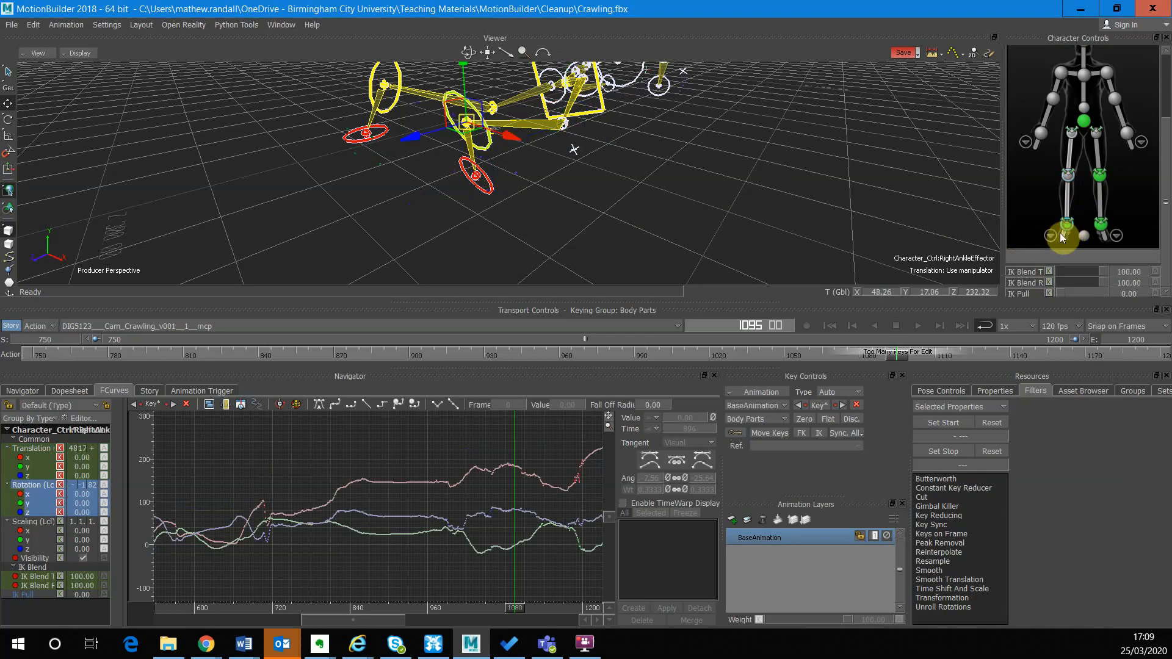
{"action": "mouse_move", "coordinate": [684, 198]}
{"action": "left_mouse_down", "text": "ctrl+shift"}
{"action": "mouse_move", "coordinate": [701, 209]}
{"action": "mouse_move", "coordinate": [681, 209]}
{"action": "left_mouse_up", "text": "ctrl+shift"}
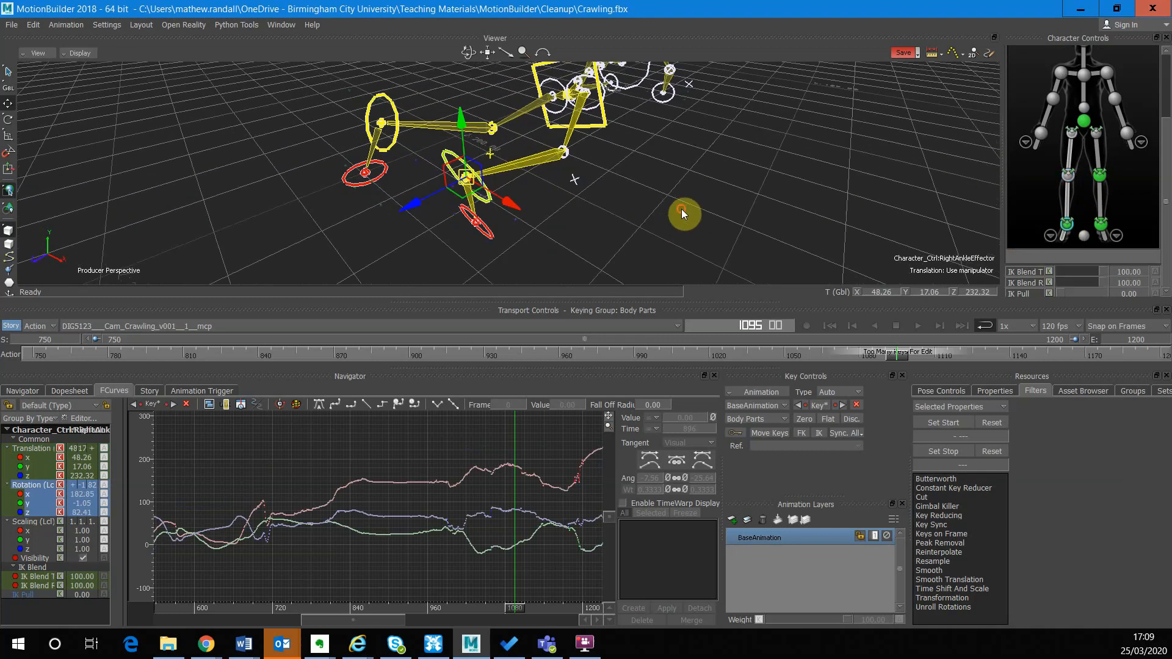
{"action": "double_click", "coordinate": [957, 436]}
{"action": "type", "text": "750"}
{"action": "key", "text": "Return"}
{"action": "double_click", "coordinate": [984, 468]}
{"action": "type", "text": "1200"}
{"action": "key", "text": "Return"}
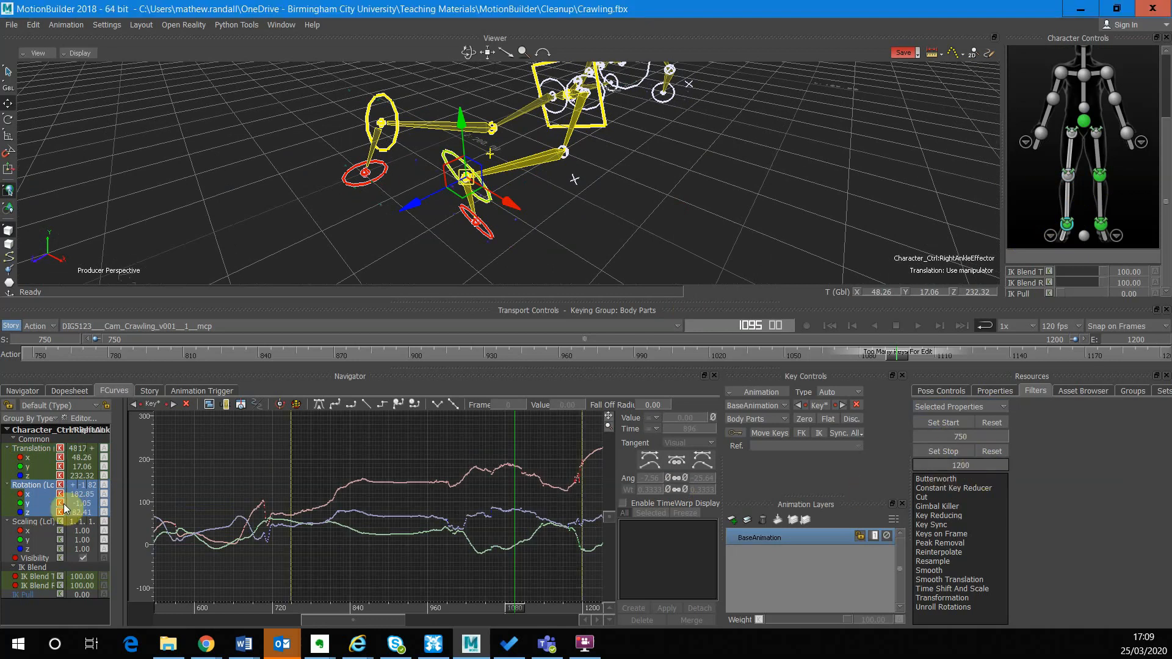
Step: Filter the right ankle effector's rotation curves with Butterworth at a 7.00 Hz cut-off, previewing it in playback before accepting
{"action": "left_click", "coordinate": [960, 480]}
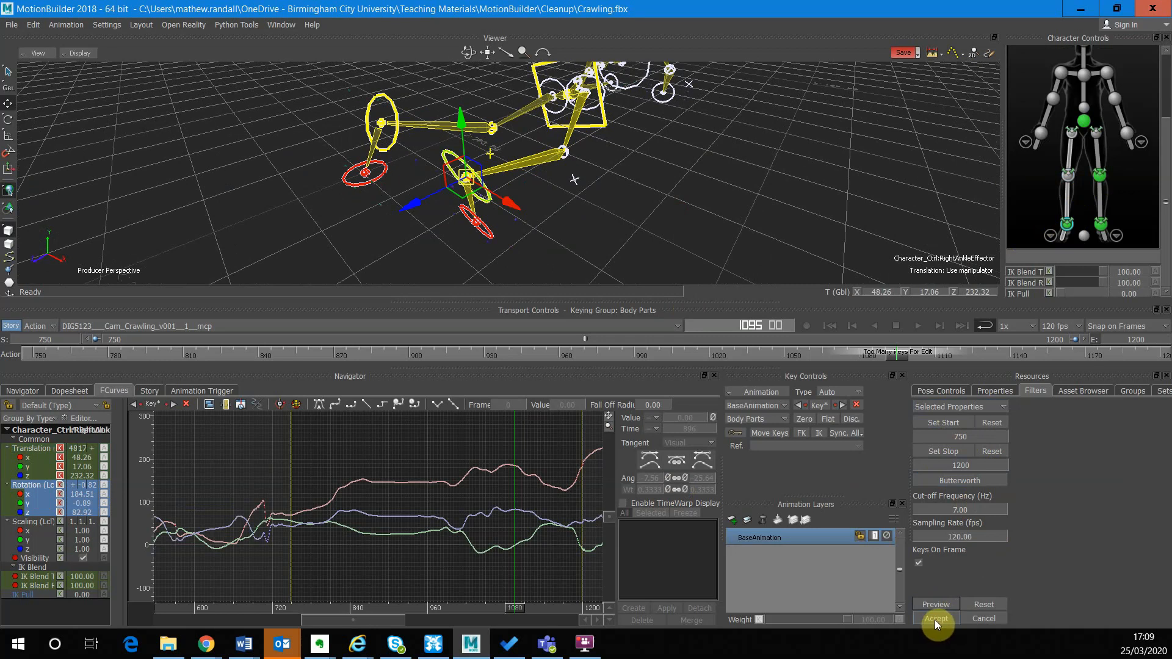
{"action": "left_click", "coordinate": [916, 326]}
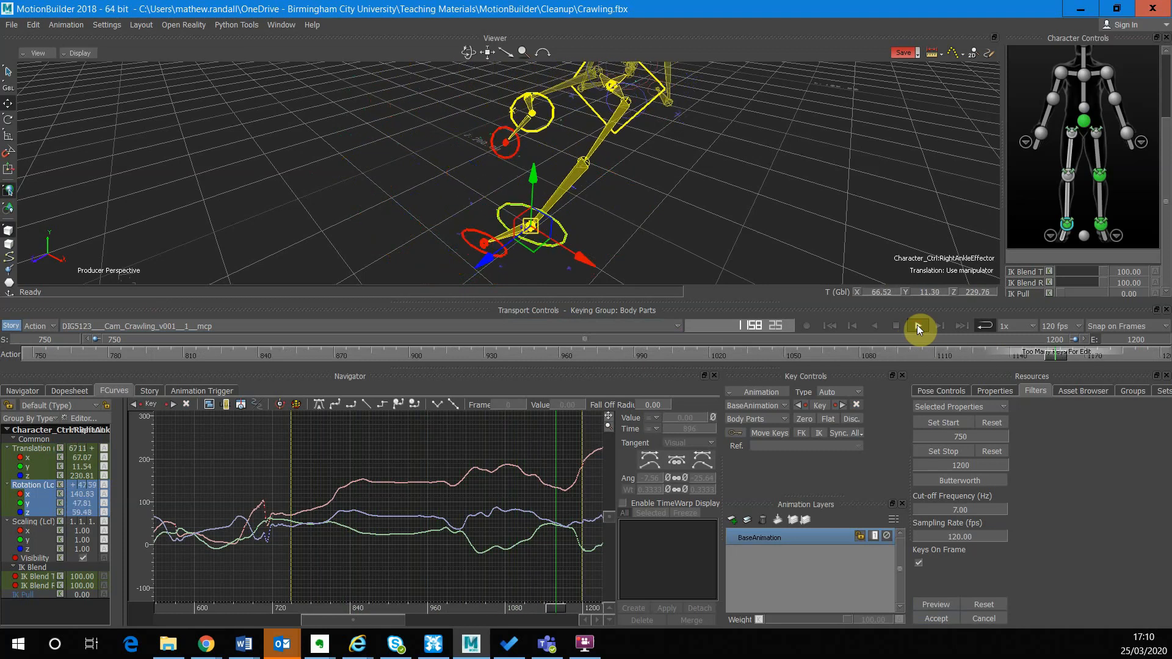
{"action": "left_click", "coordinate": [896, 328]}
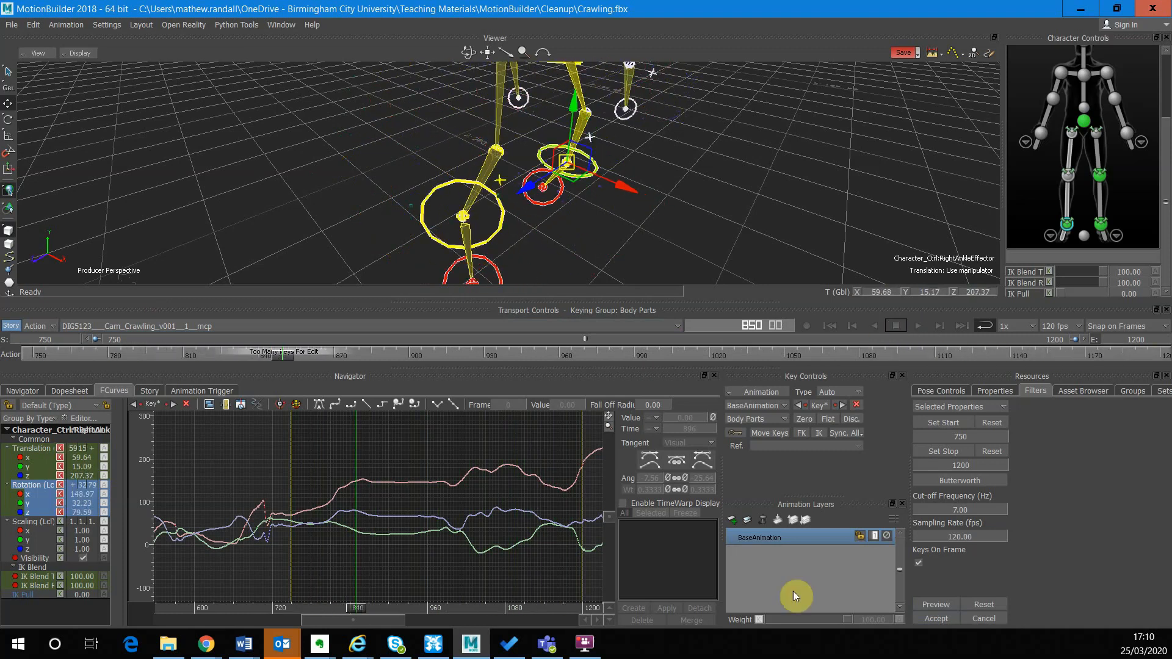
{"action": "left_click", "coordinate": [943, 619]}
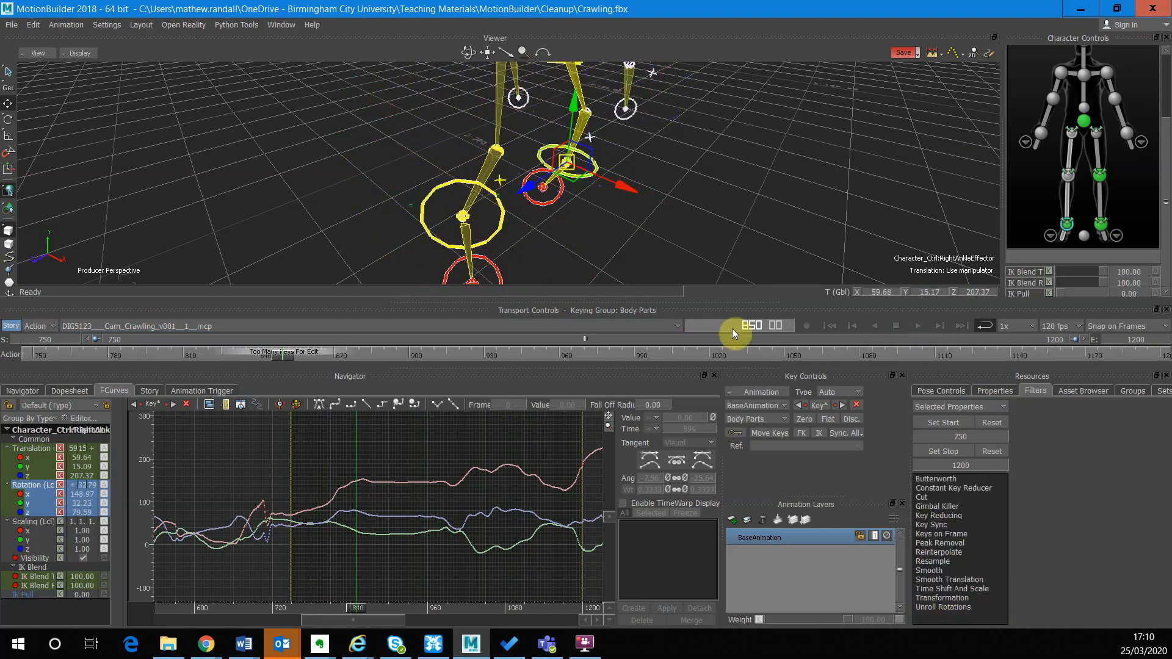
Step: Play back the crawl from the start and examine the right ankle's motion
{"action": "left_click_drag", "start_coordinate": [272, 355], "coordinate": [117, 366]}
{"action": "left_click", "coordinate": [918, 327]}
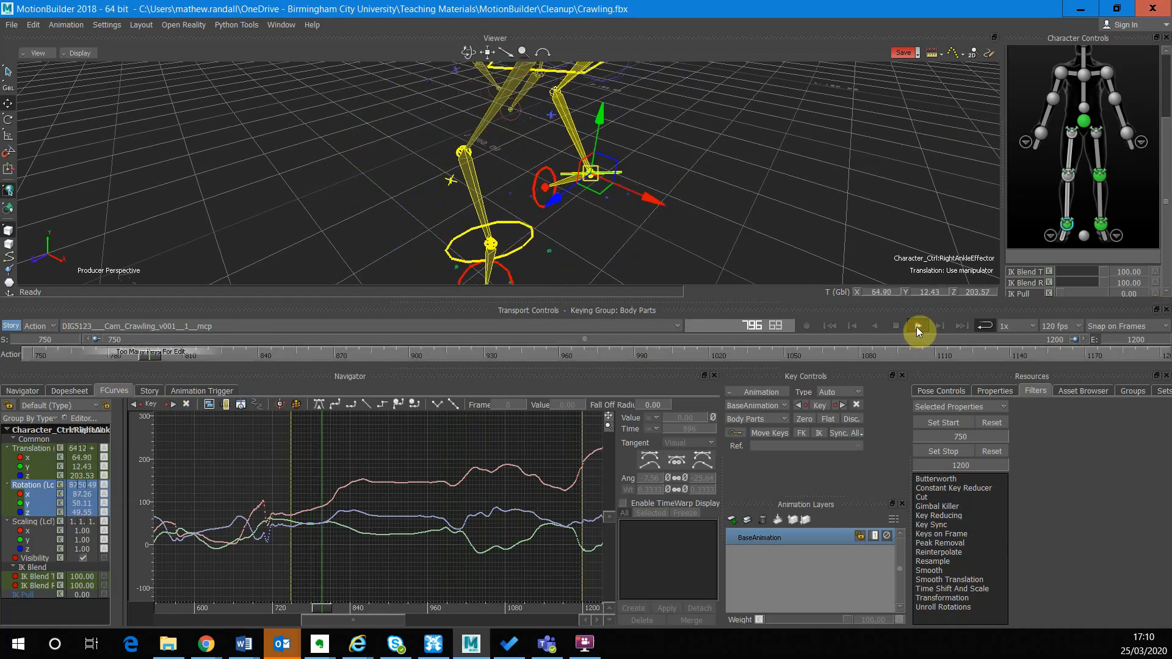
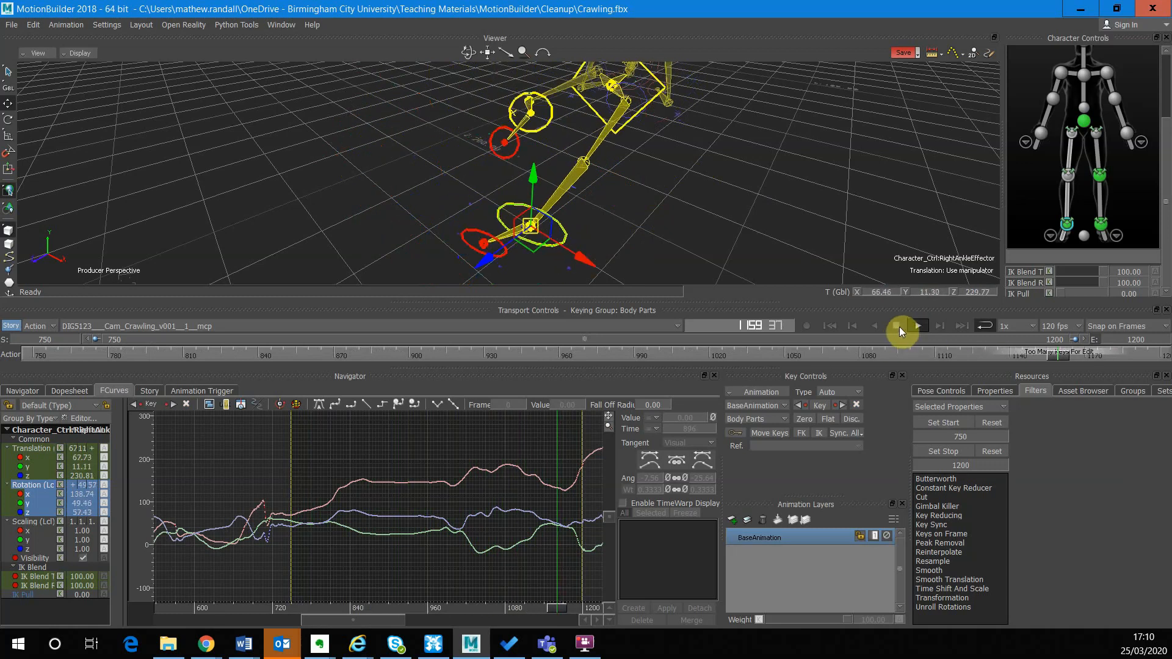
{"action": "left_click", "coordinate": [897, 326]}
Step: Set and key the right knee effector's IK Blend T and IK Blend R at 100 and play back the crawl
{"action": "left_click", "coordinate": [1068, 177]}
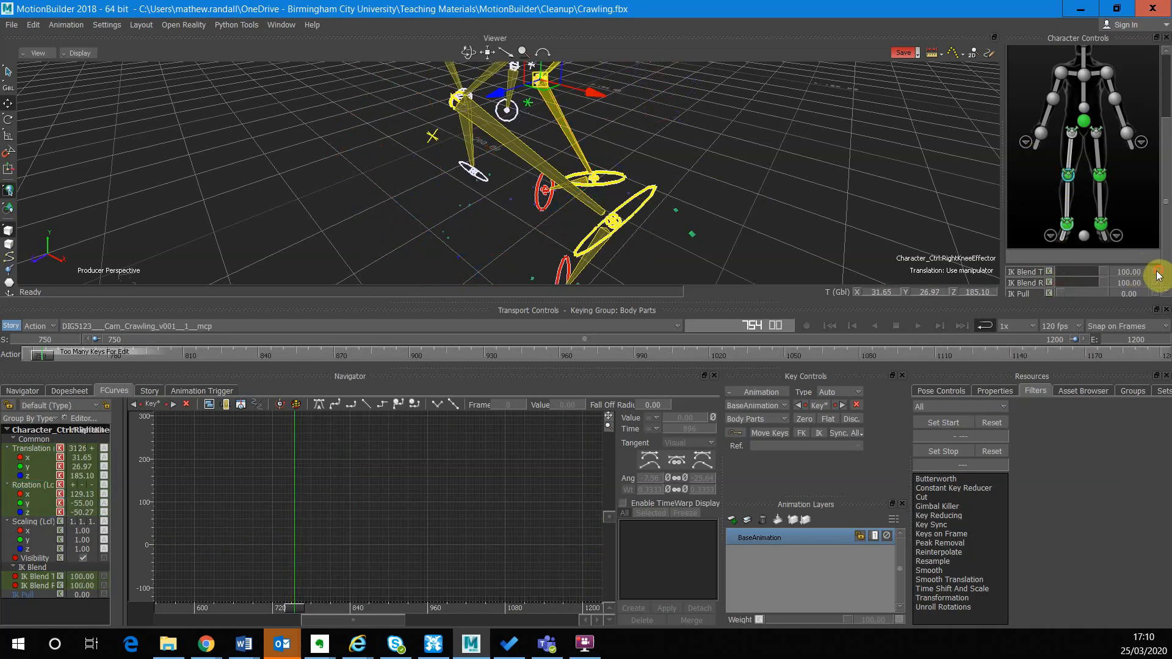
{"action": "left_click", "coordinate": [918, 327]}
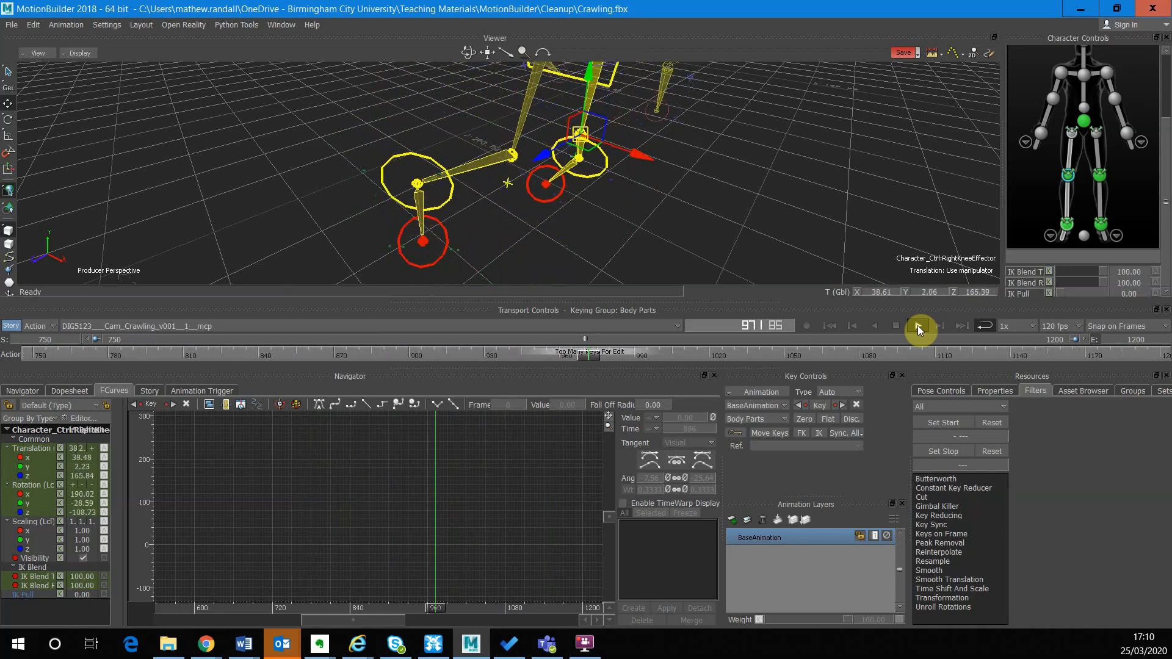
{"action": "left_click", "coordinate": [896, 327]}
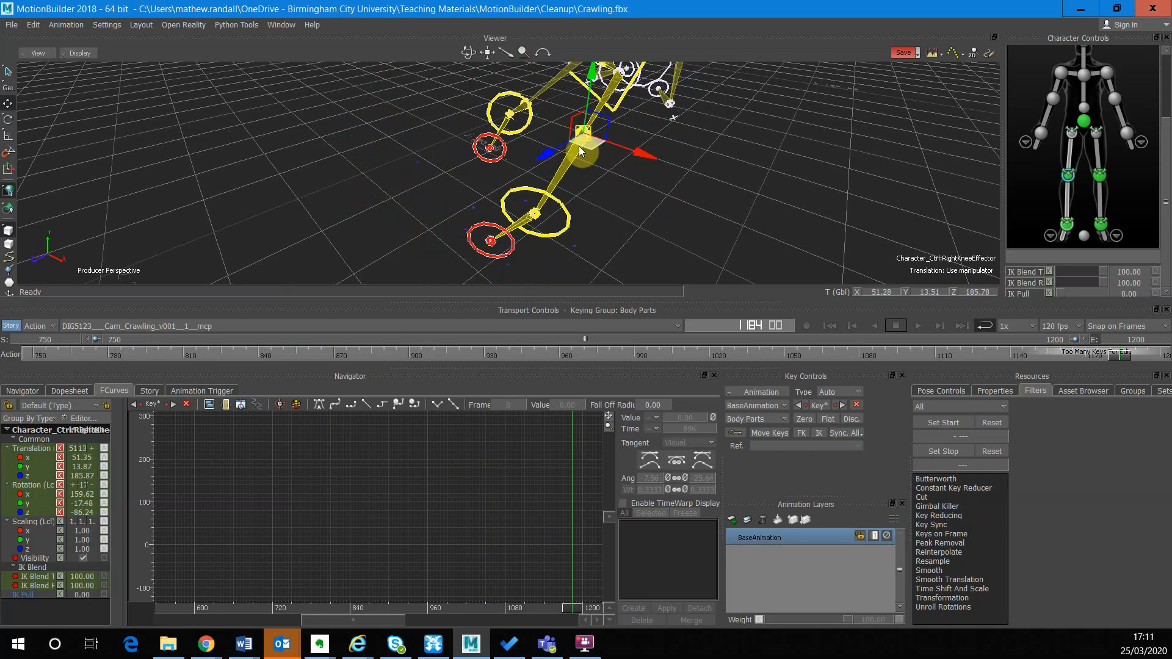
Step: Inspect the right knee effector's rotation curves and try its IK Blend R at 0 while playing back the crawl
{"action": "left_click", "coordinate": [34, 488]}
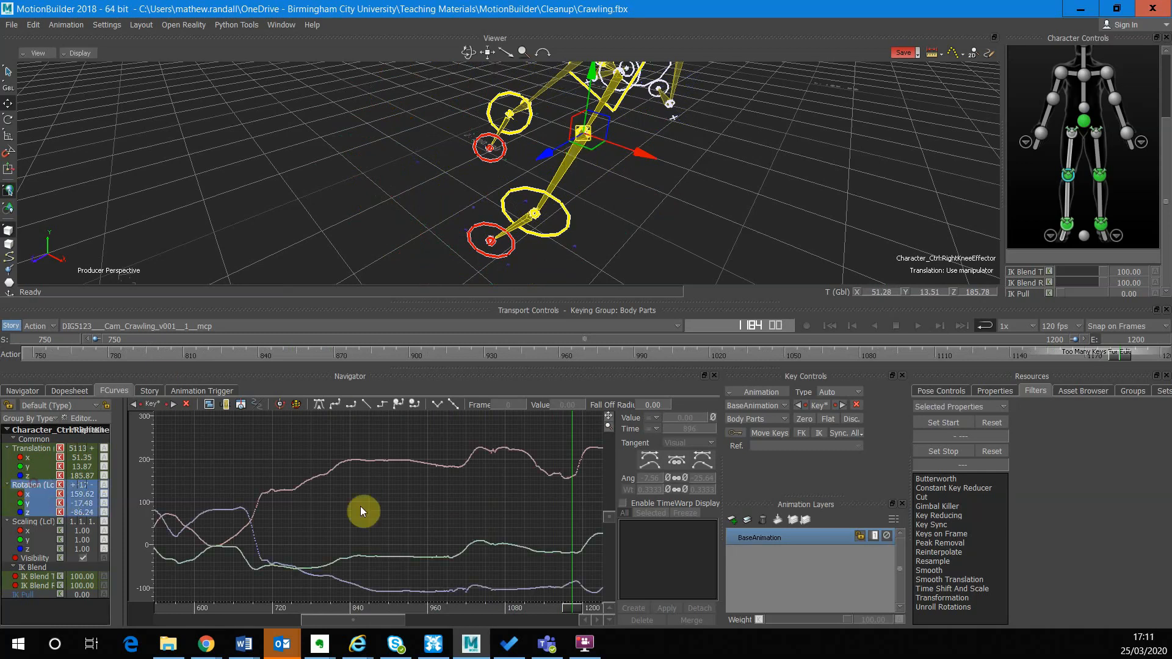
{"action": "left_click_drag", "start_coordinate": [402, 528], "coordinate": [544, 384], "text": "ctrl"}
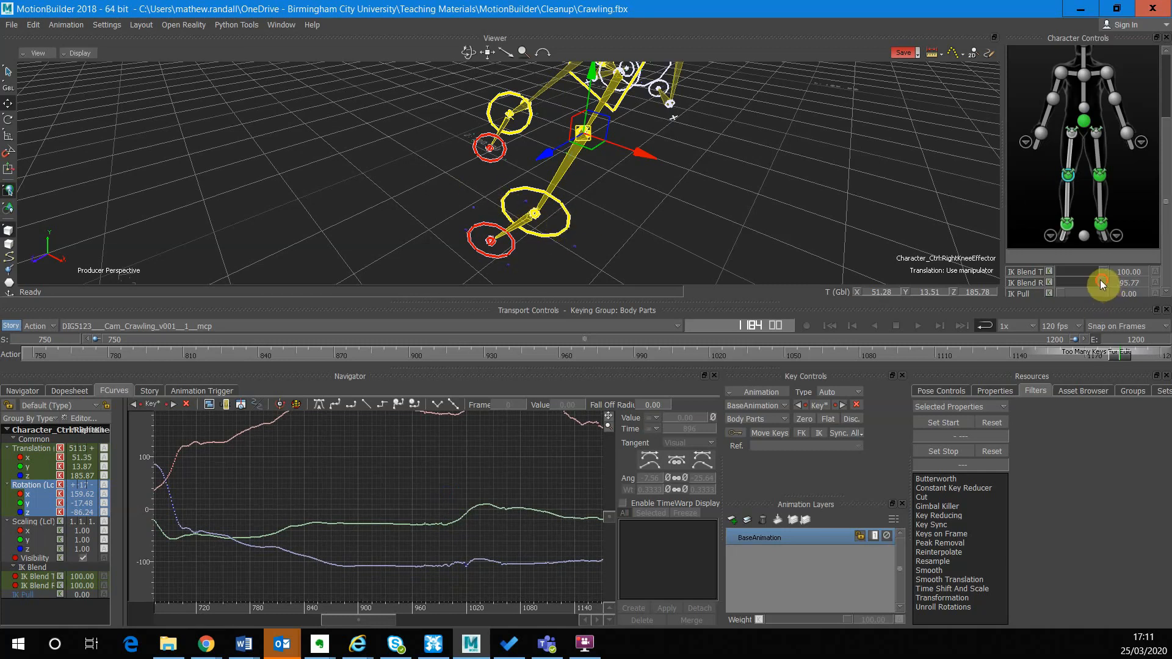
{"action": "left_click_drag", "start_coordinate": [1100, 282], "coordinate": [1049, 284]}
{"action": "left_click", "coordinate": [914, 324]}
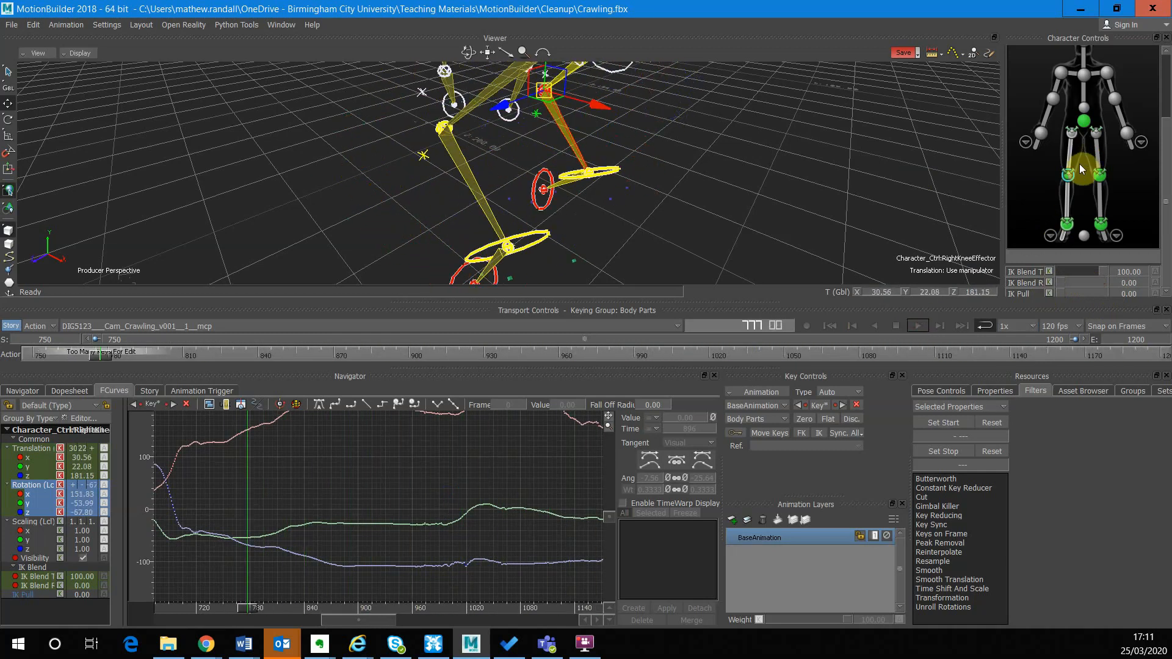
{"action": "left_click_drag", "start_coordinate": [1167, 143], "coordinate": [1170, 65]}
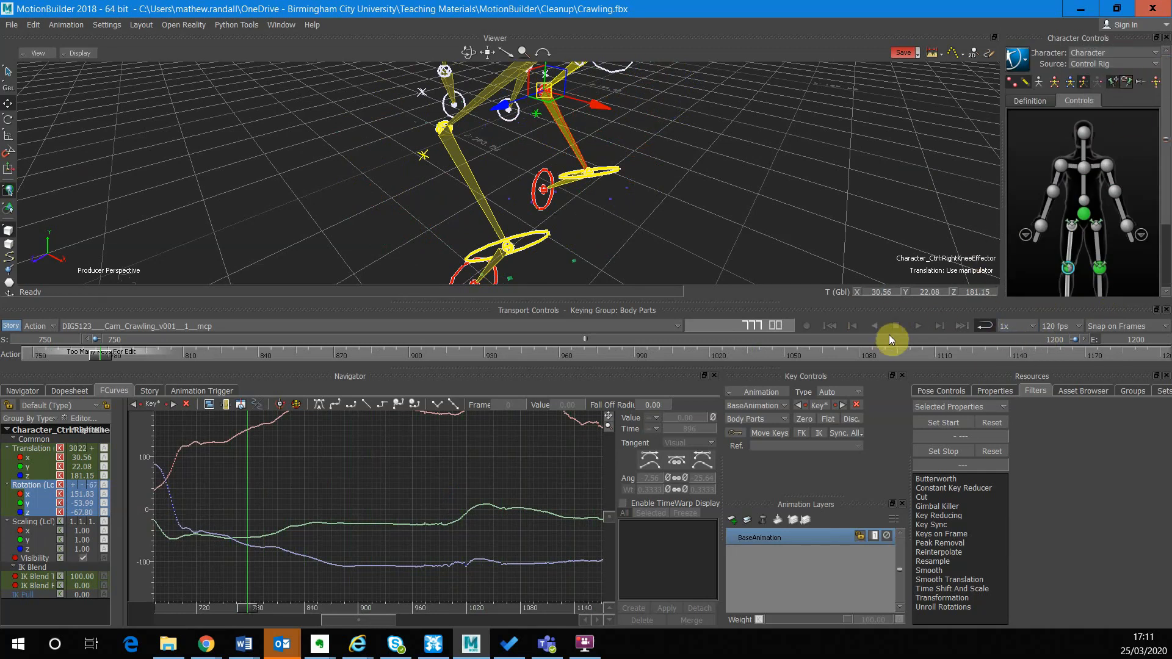
{"action": "left_click", "coordinate": [913, 324]}
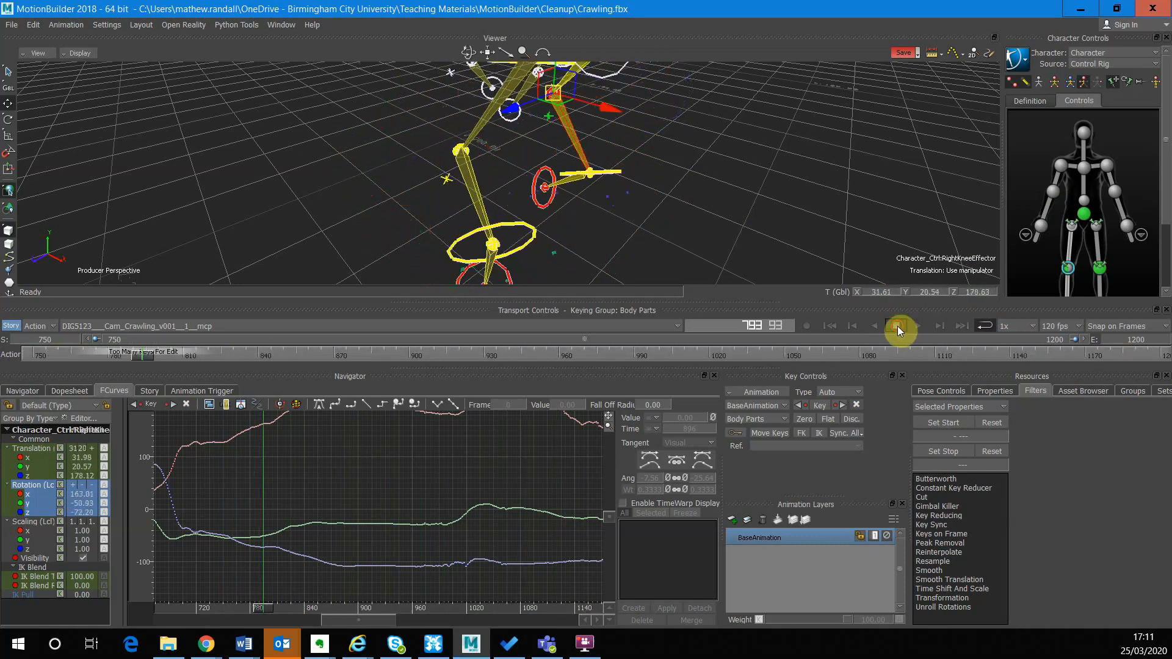
{"action": "left_click", "coordinate": [897, 327]}
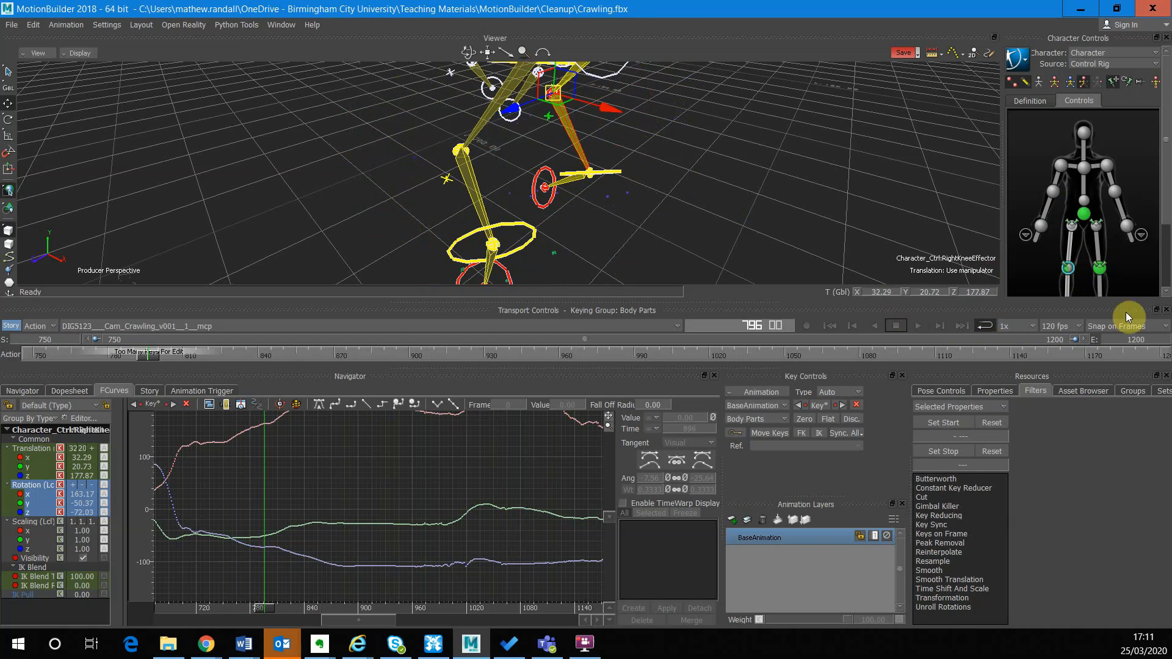
Step: Set the right knee effector's IK Blend R to 100 and the right ankle effector's IK Blend T to 0, checking the crawl in playback
{"action": "left_click_drag", "start_coordinate": [1164, 215], "coordinate": [1099, 279]}
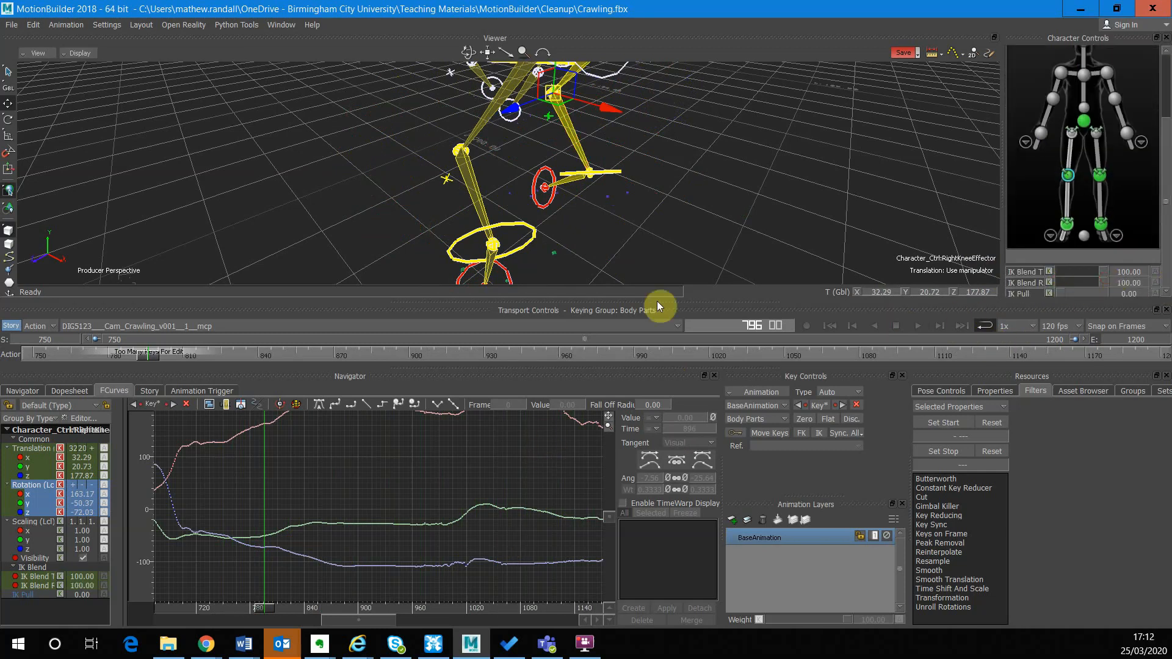
{"action": "left_click", "coordinate": [1067, 225]}
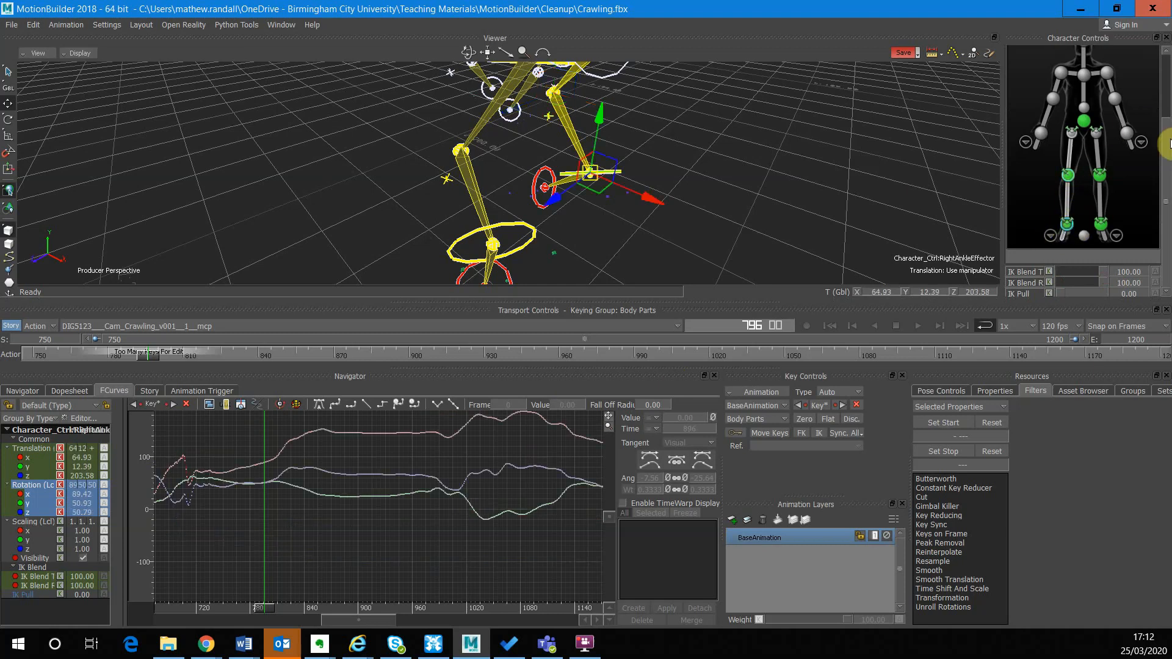
{"action": "left_click_drag", "start_coordinate": [1166, 148], "coordinate": [1165, 61]}
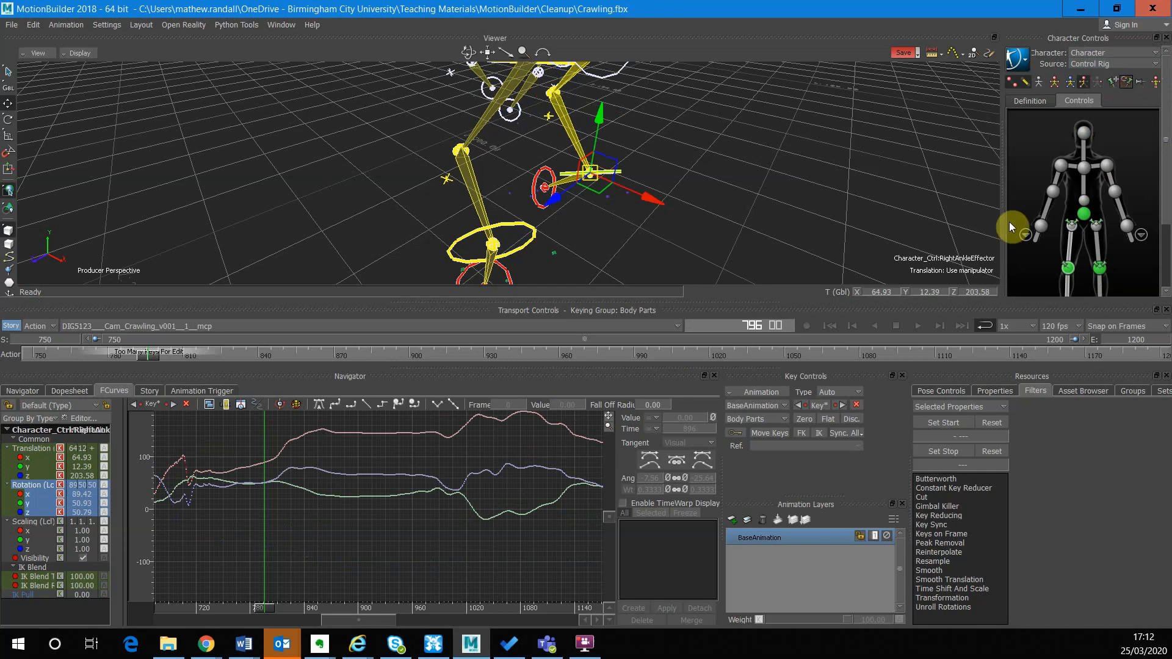
{"action": "left_click", "coordinate": [1166, 269]}
{"action": "left_click", "coordinate": [1167, 269]}
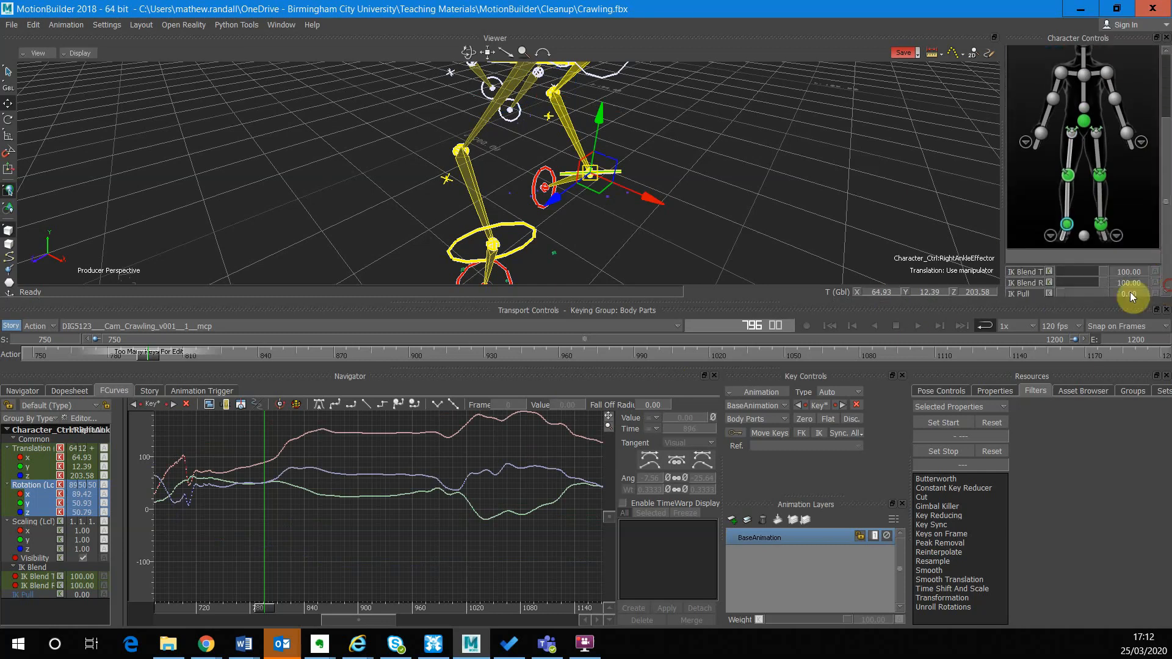
{"action": "left_click_drag", "start_coordinate": [1103, 270], "coordinate": [1010, 275]}
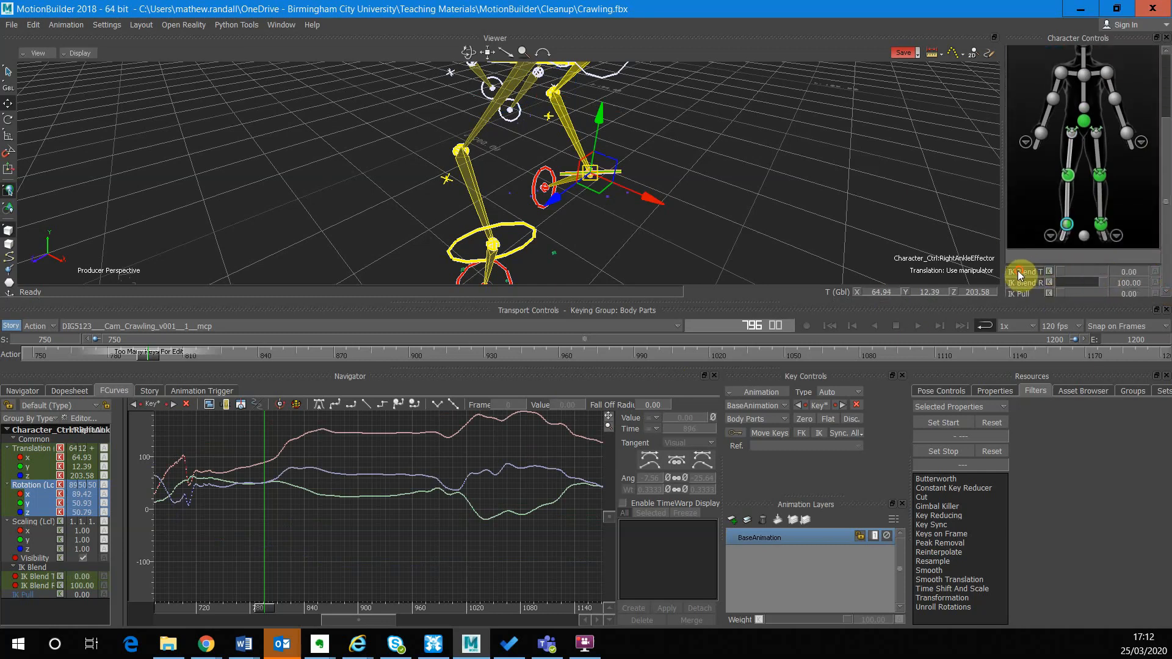
{"action": "left_click", "coordinate": [917, 327]}
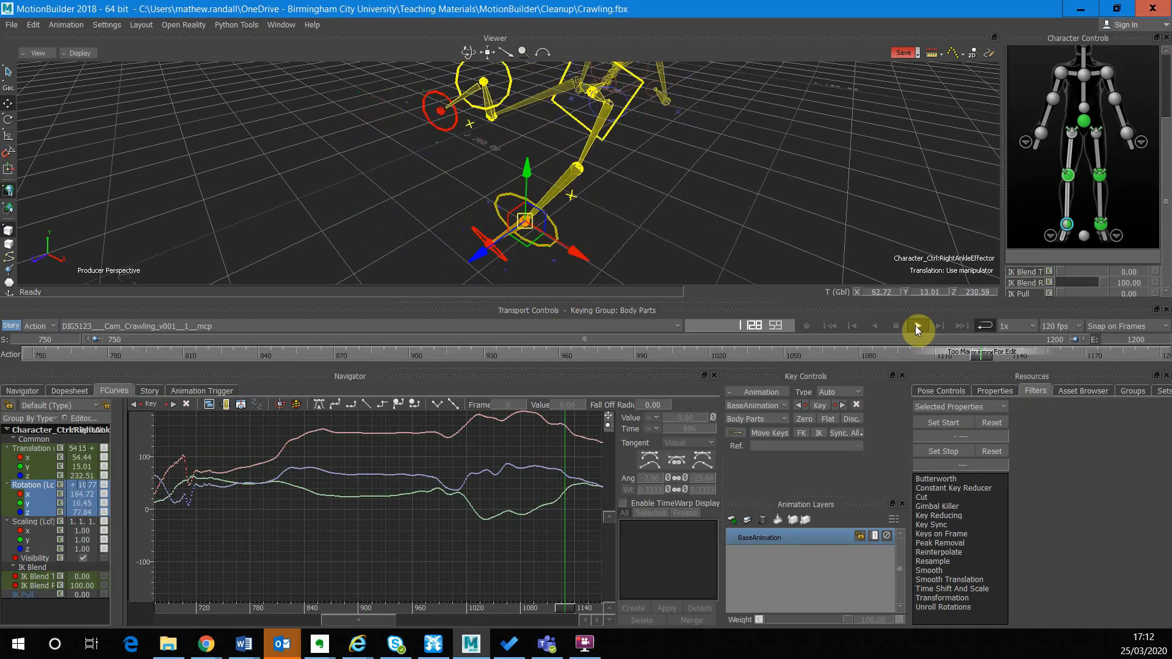
{"action": "left_click", "coordinate": [897, 327]}
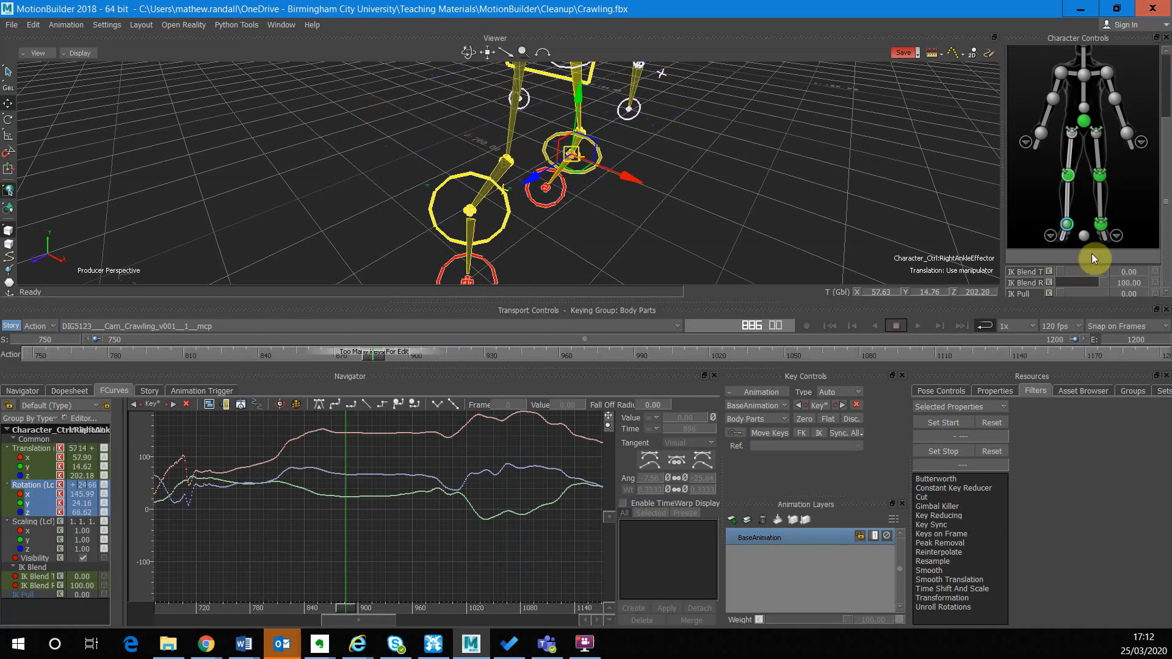
Step: Preview a Butterworth filter with a 7.00 Hz cut-off on the right knee effector's rotation curves for frames 750 to 1200
{"action": "left_click", "coordinate": [1068, 177]}
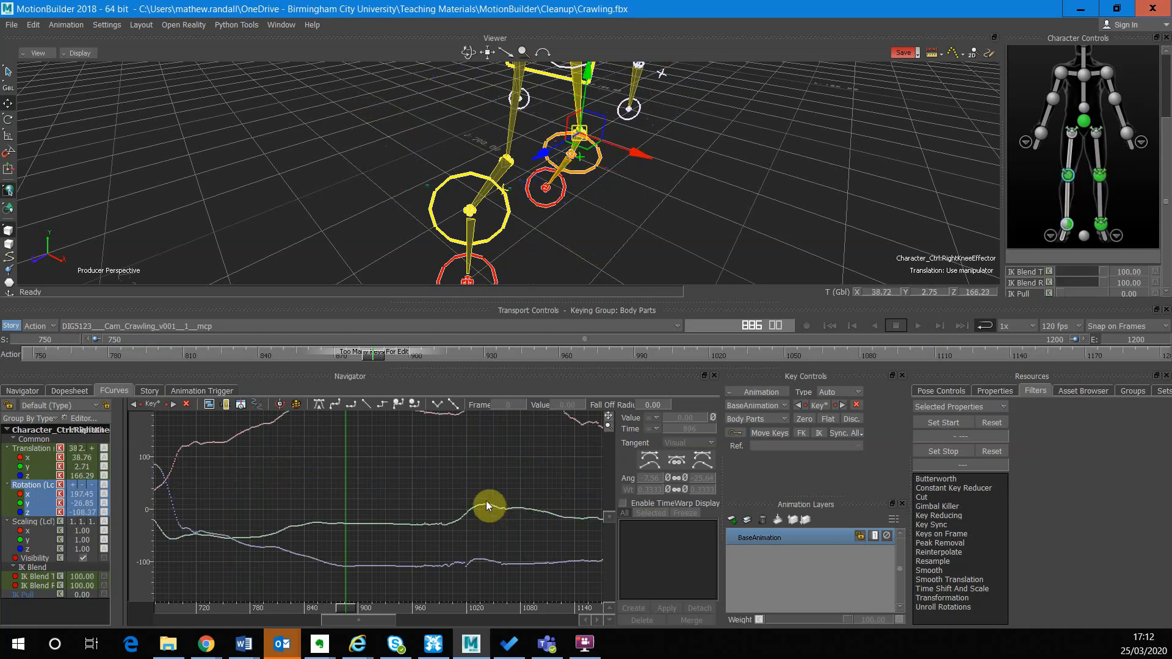
{"action": "left_click", "coordinate": [1052, 237]}
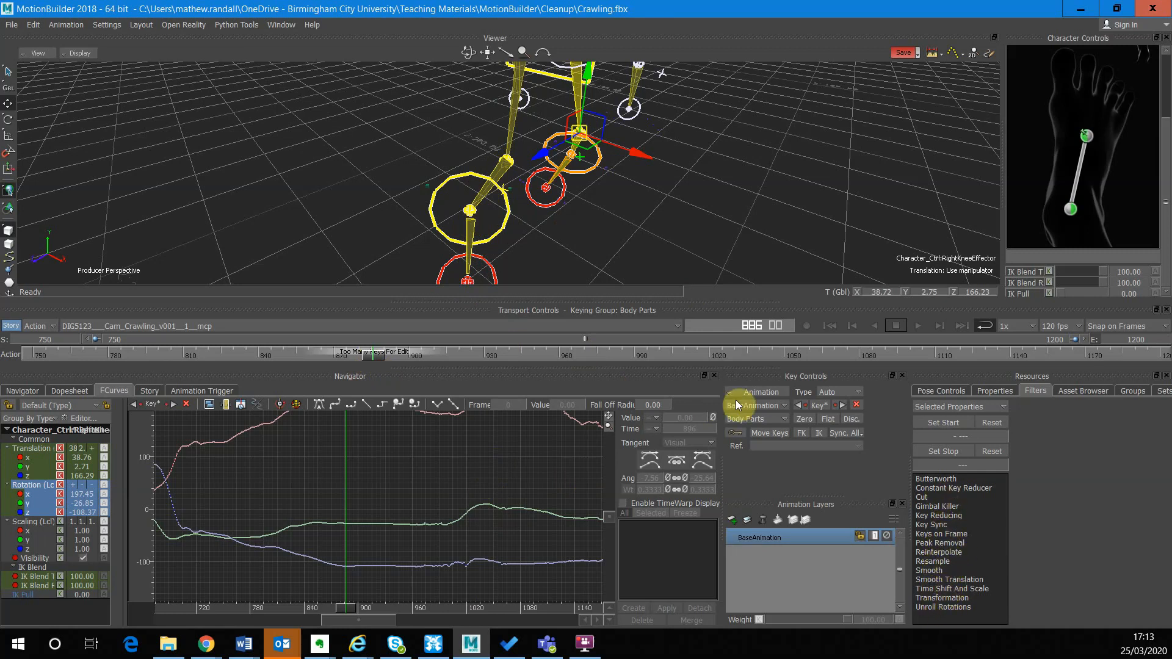
{"action": "left_click", "coordinate": [950, 437]}
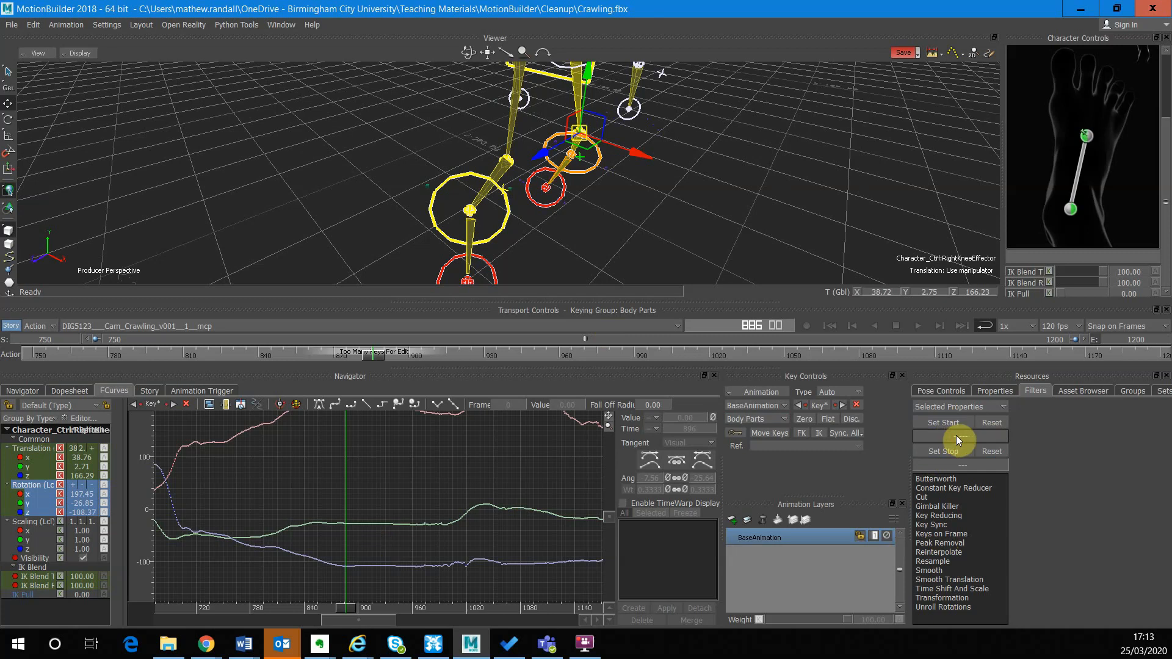
{"action": "left_click", "coordinate": [967, 465]}
{"action": "type", "text": "1200"}
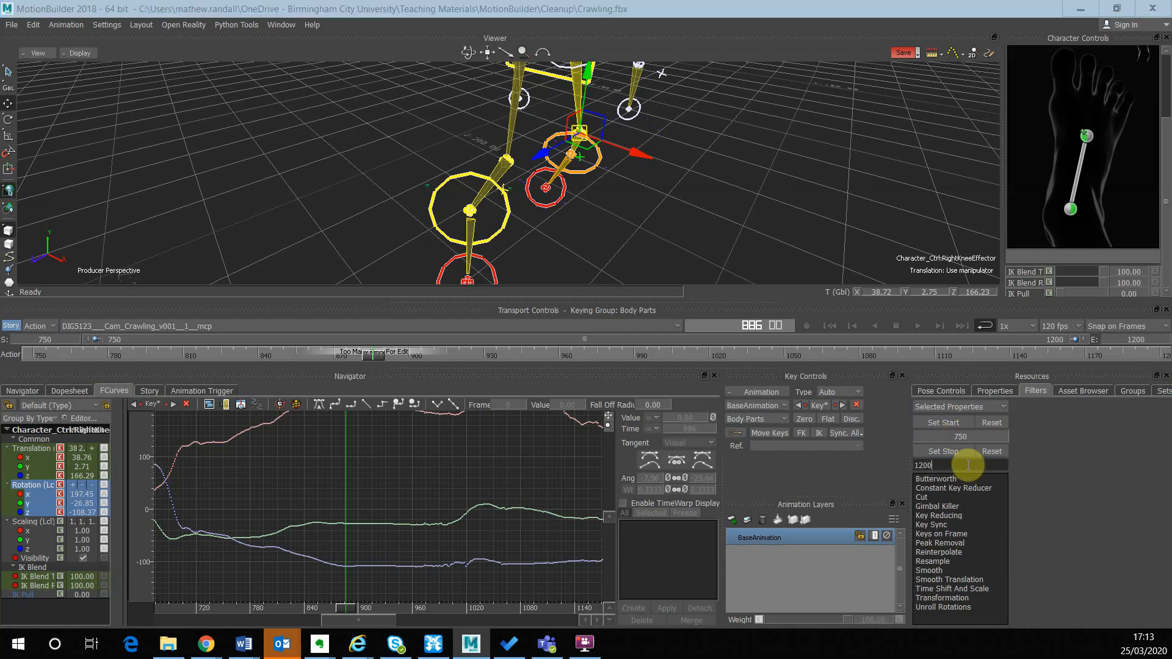
{"action": "key", "text": "Return"}
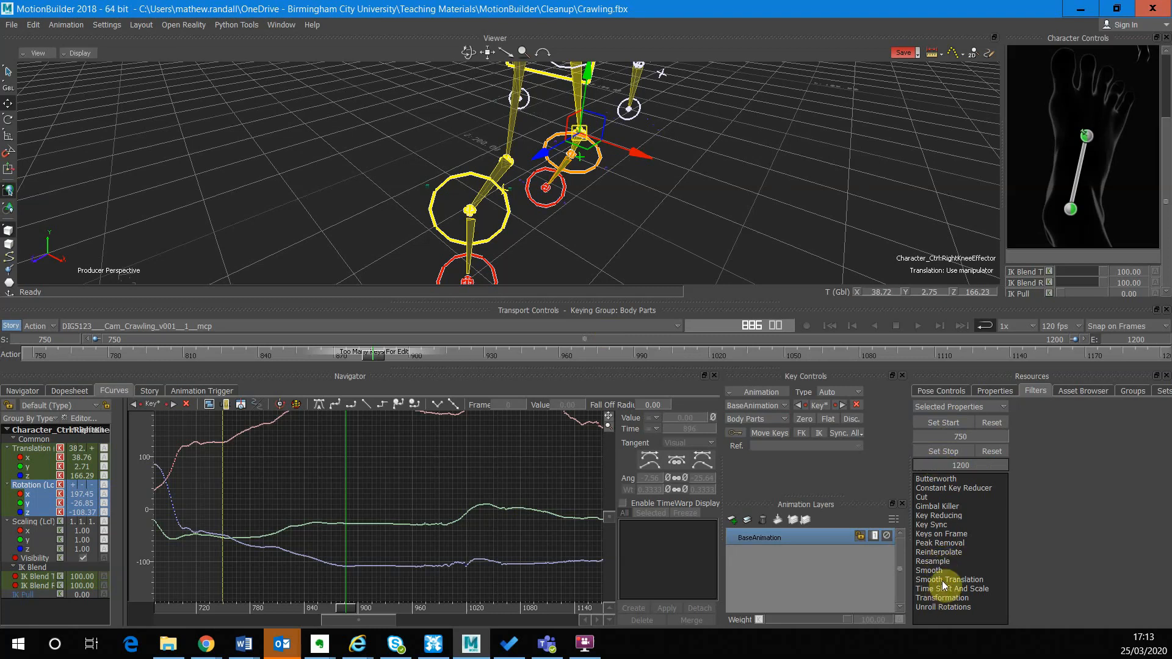
{"action": "left_click", "coordinate": [944, 483]}
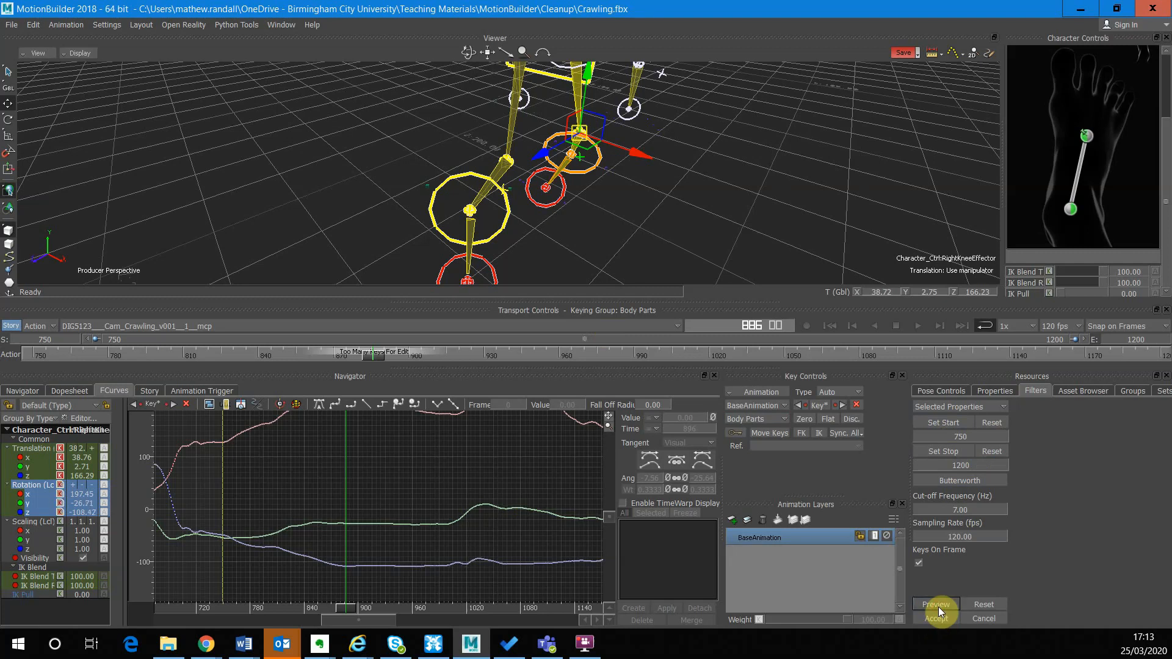
Step: Check the filtered right knee rotation by playing and scrubbing the crawl, and accept the Butterworth filter
{"action": "left_click", "coordinate": [922, 324]}
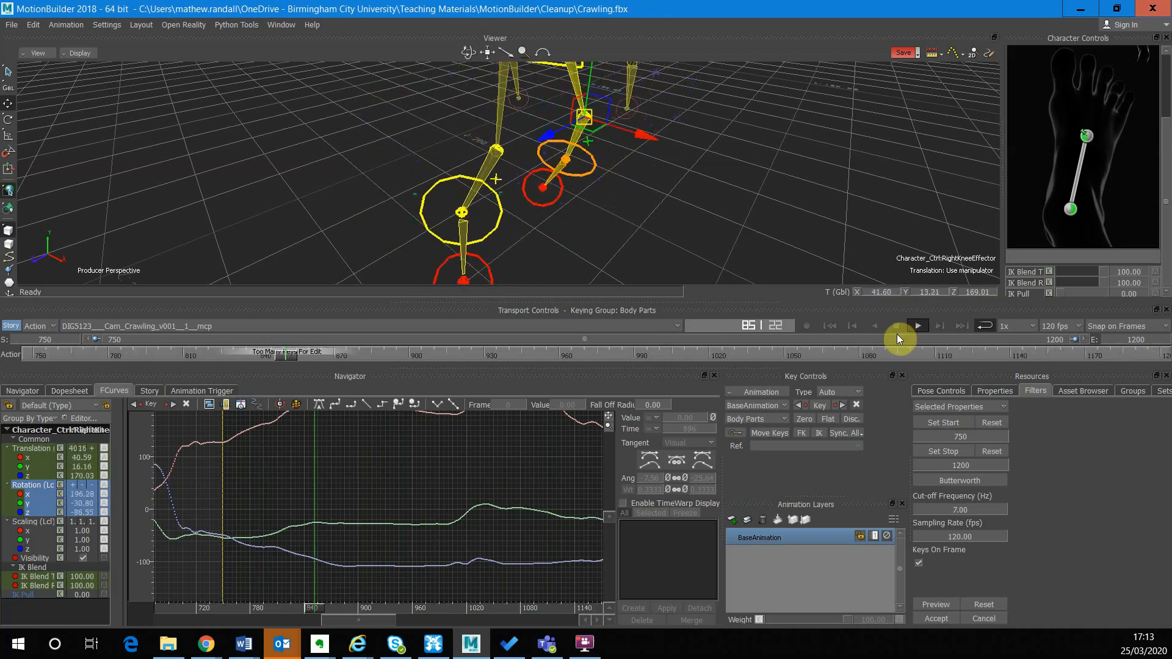
{"action": "left_click", "coordinate": [896, 325]}
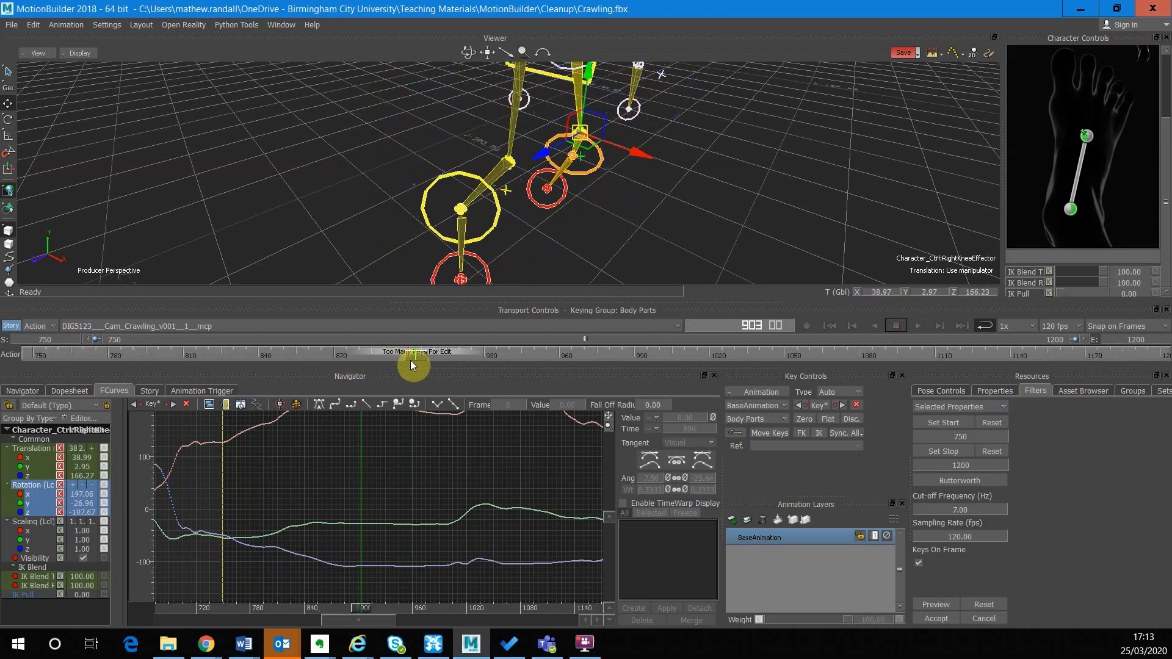
{"action": "left_click_drag", "start_coordinate": [410, 360], "coordinate": [838, 350]}
{"action": "left_click", "coordinate": [936, 619]}
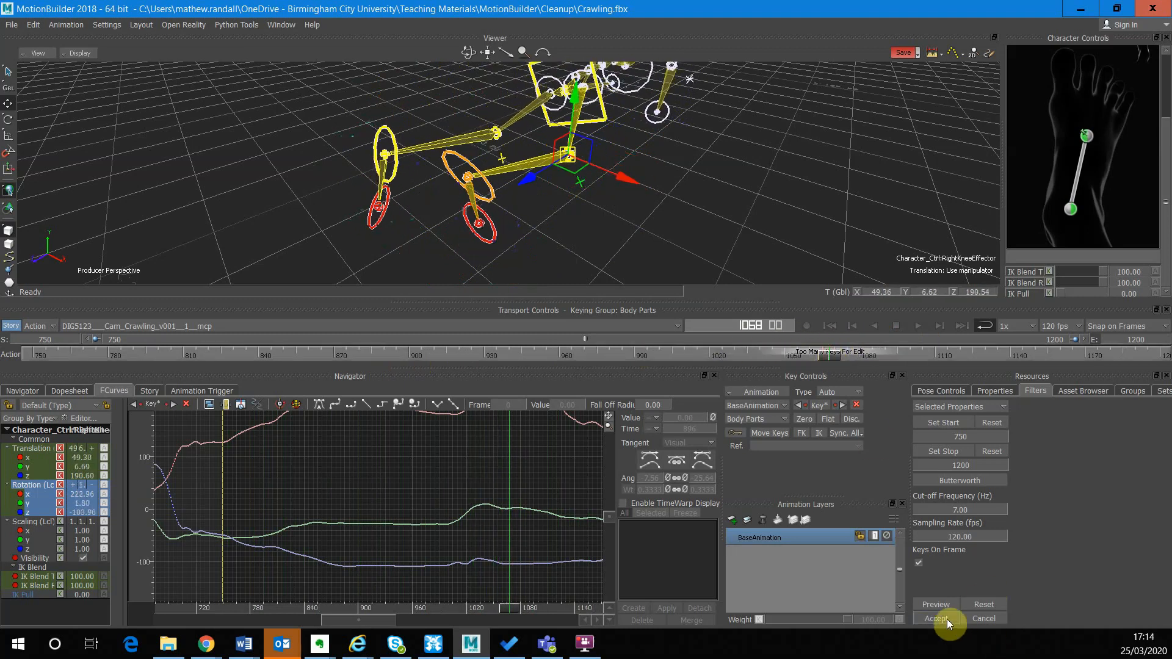
{"action": "left_click", "coordinate": [947, 619]}
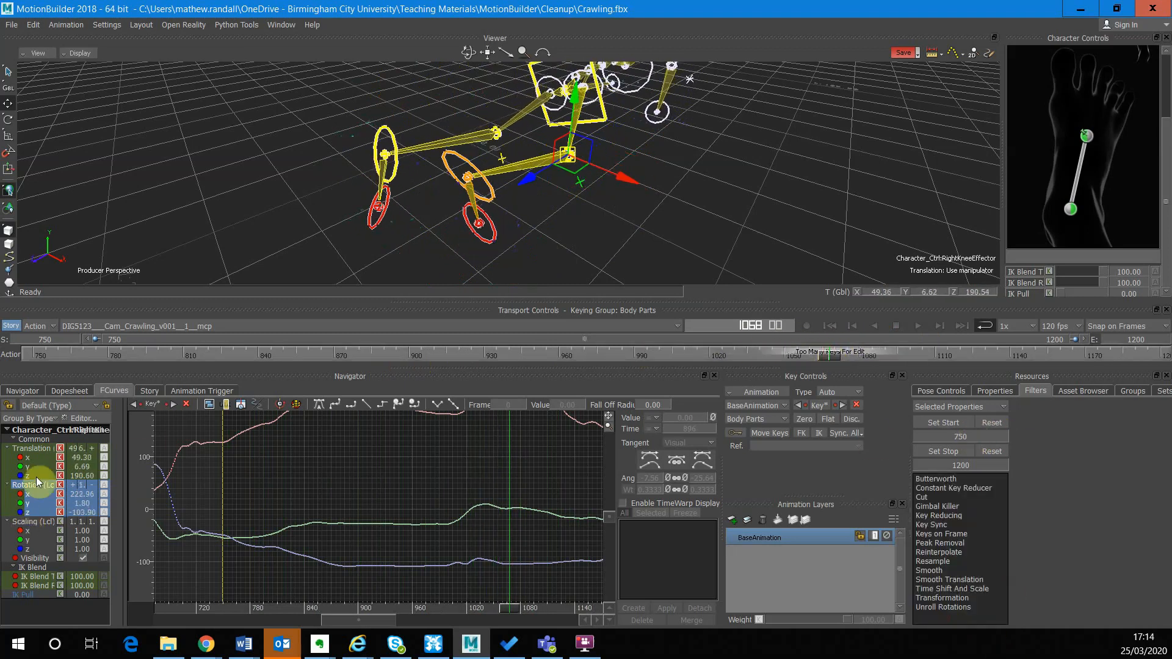
Step: Examine the right knee effector's translation curves and the right ankle effector's rotation curves and IK blend settings
{"action": "left_click", "coordinate": [34, 447]}
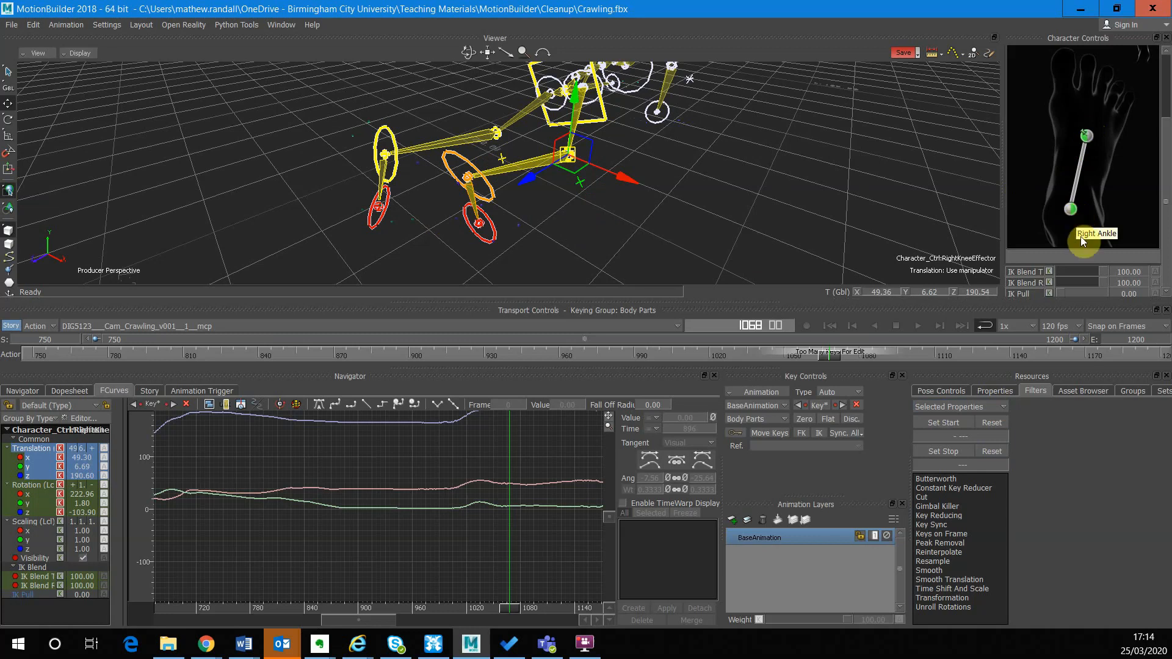
{"action": "left_click", "coordinate": [1166, 136]}
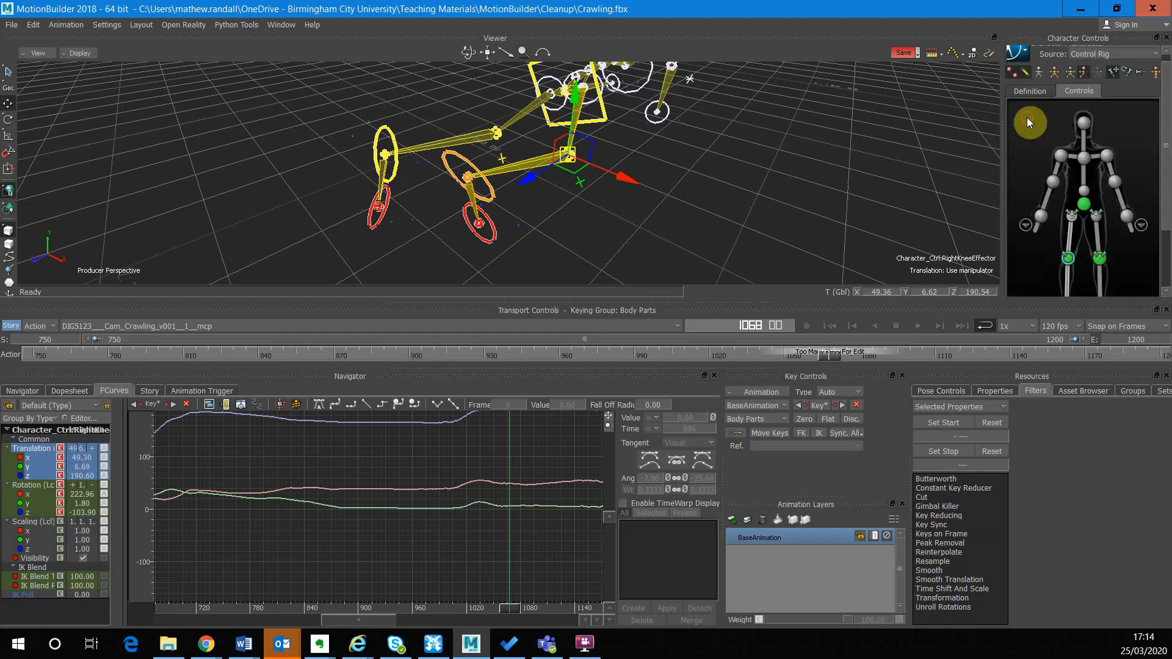
{"action": "left_click", "coordinate": [1166, 216]}
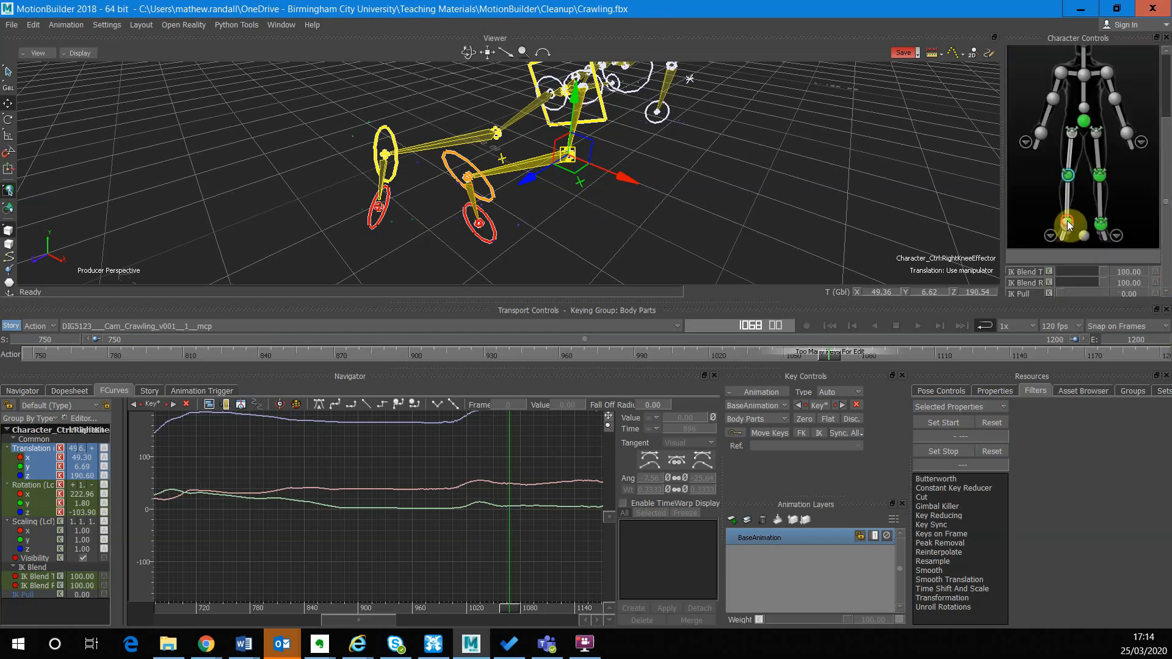
{"action": "left_click", "coordinate": [1068, 264]}
{"action": "left_click", "coordinate": [1167, 111]}
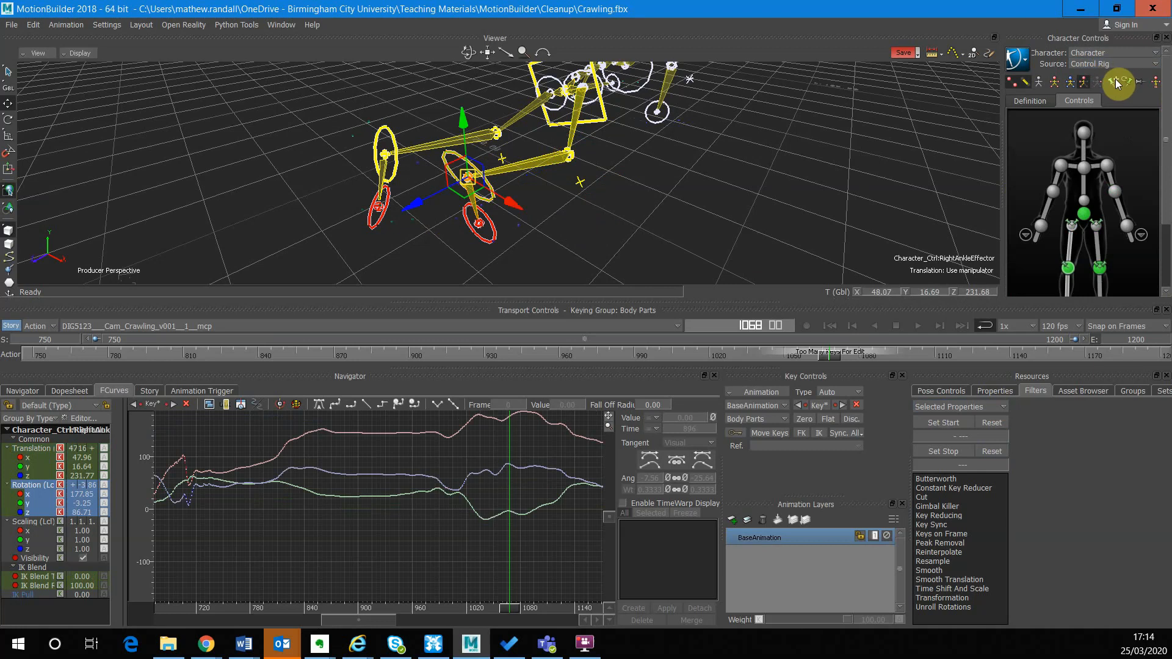
{"action": "left_click_drag", "start_coordinate": [1164, 125], "coordinate": [1133, 202]}
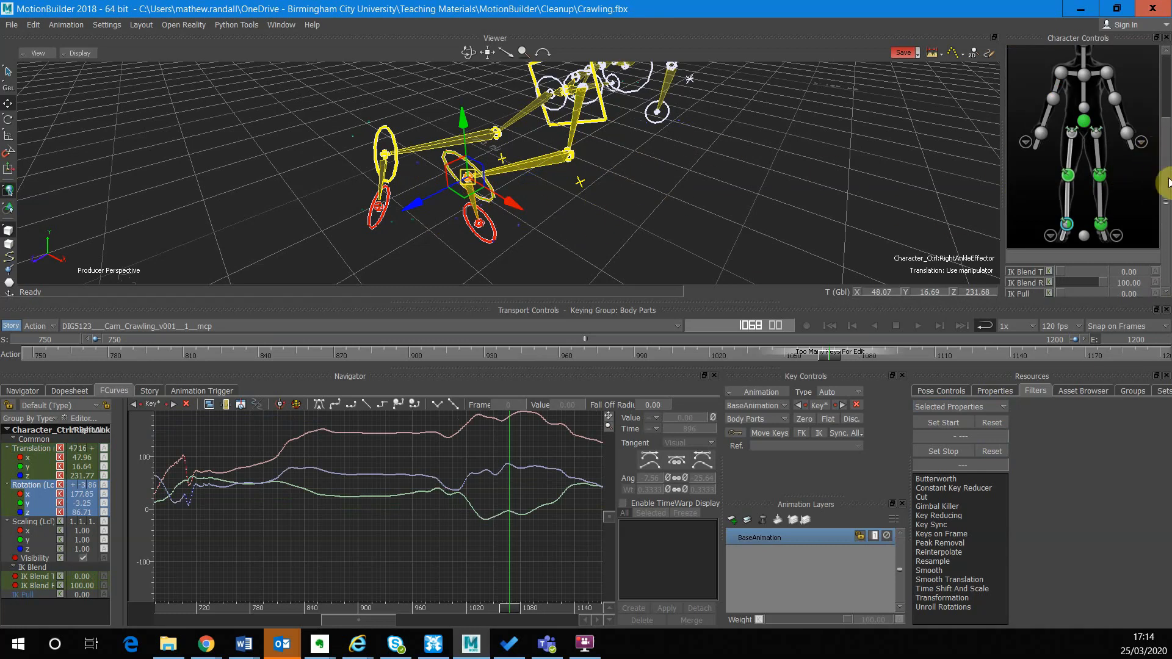
{"action": "scroll", "coordinate": [1157, 101], "scroll_direction": "up", "scroll_amount": 2}
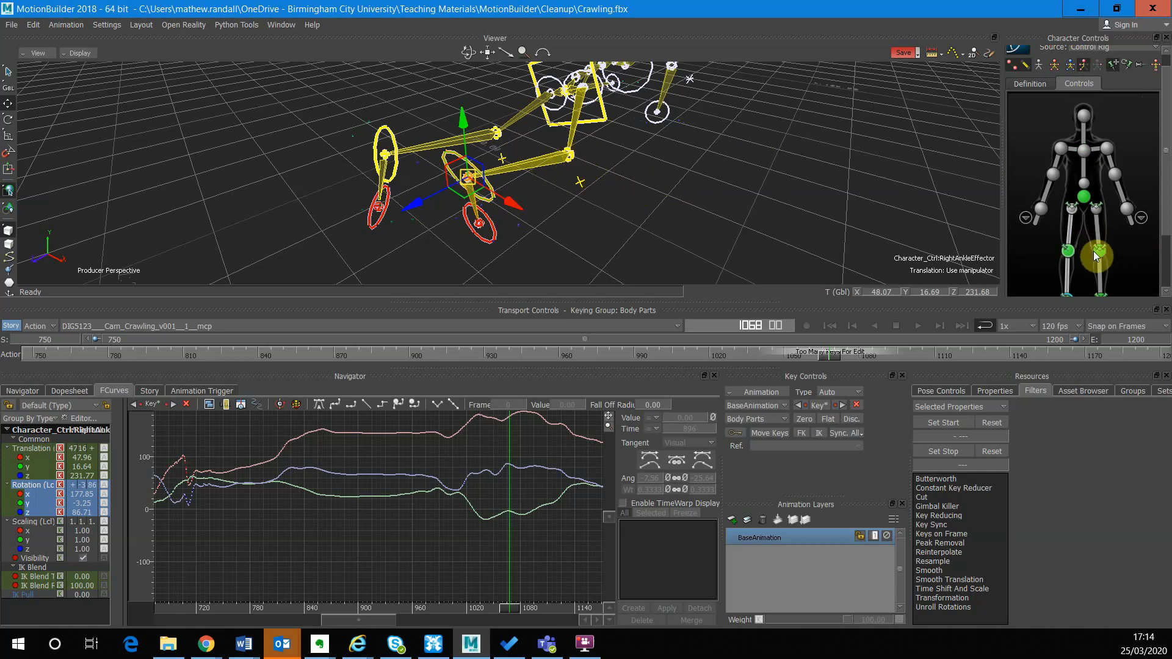
Step: Preview a Smooth Translation filter with width 32 and factor 1.50 on the right knee effector's translation curves for frames 750 to 1200
{"action": "left_click", "coordinate": [1070, 252]}
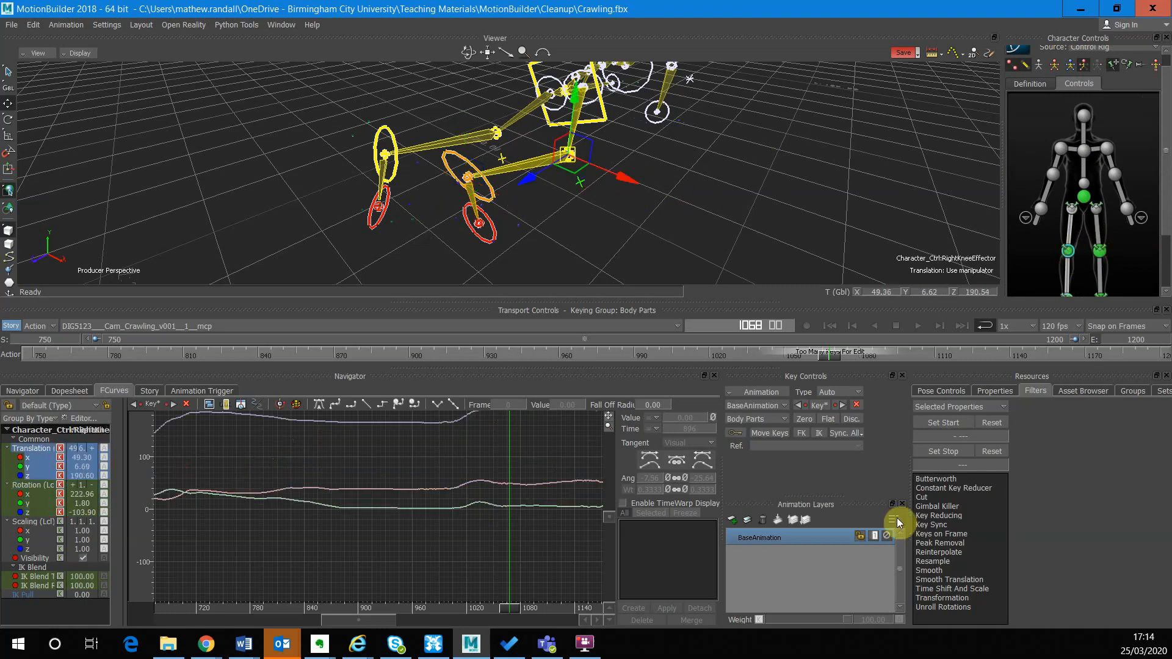
{"action": "left_click_drag", "start_coordinate": [429, 546], "coordinate": [533, 616], "text": "shift"}
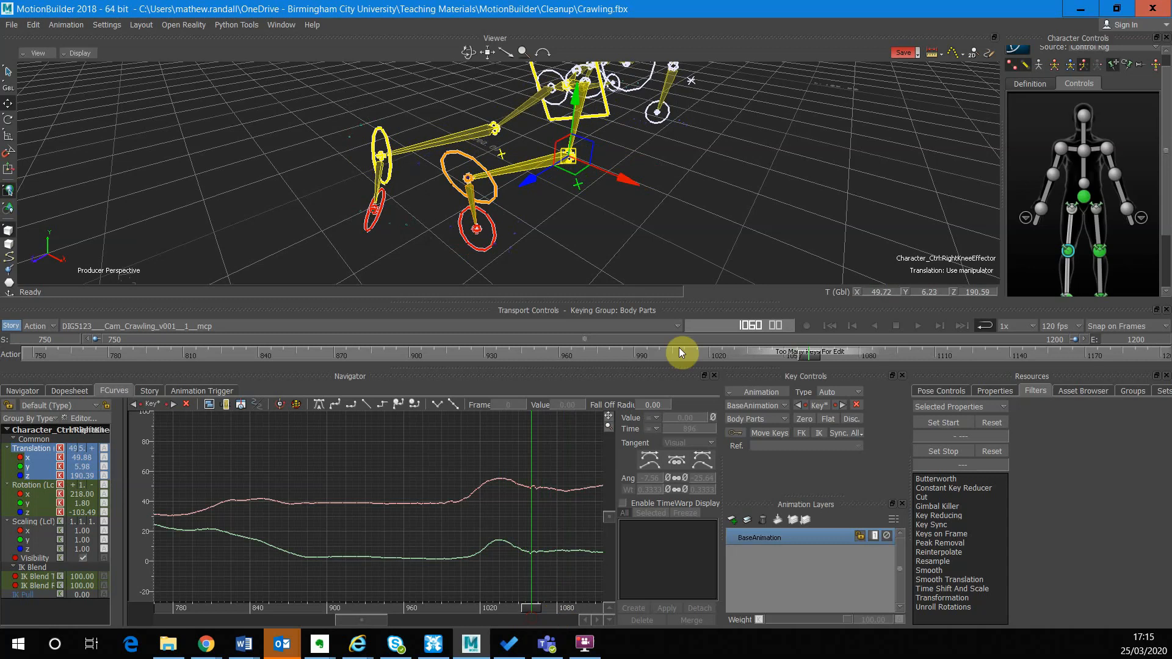
{"action": "left_click_drag", "start_coordinate": [689, 210], "coordinate": [601, 196], "text": "ctrl+shift"}
{"action": "left_click_drag", "start_coordinate": [564, 147], "coordinate": [635, 378], "text": "ctrl+shift"}
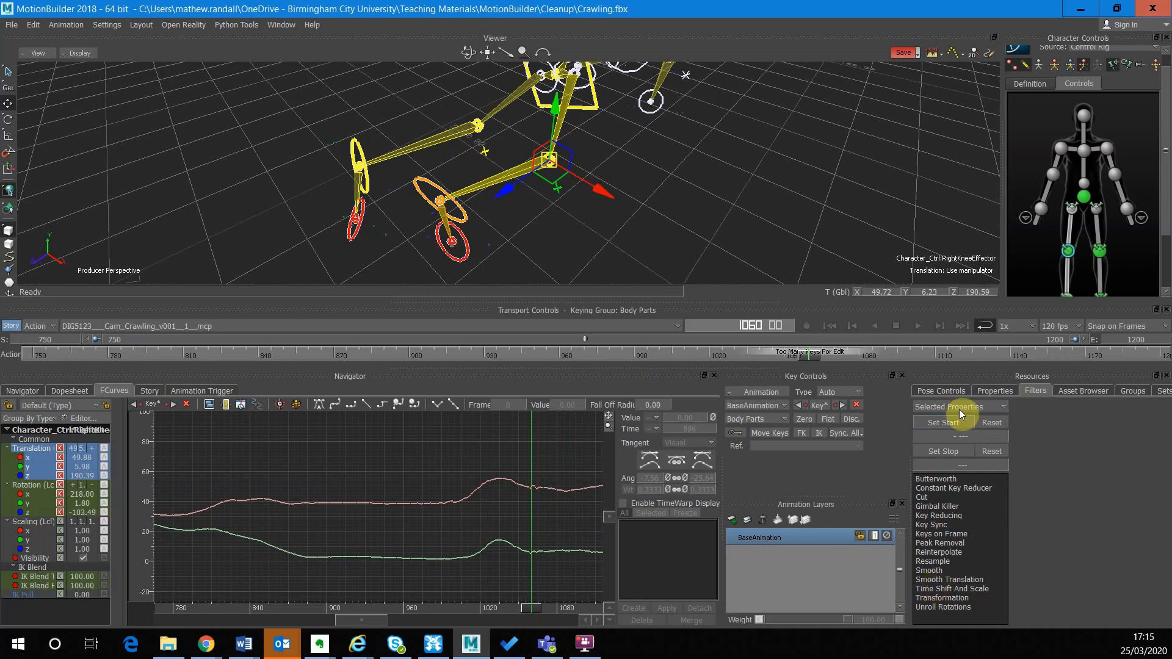
{"action": "left_click", "coordinate": [965, 438]}
{"action": "type", "text": "750"}
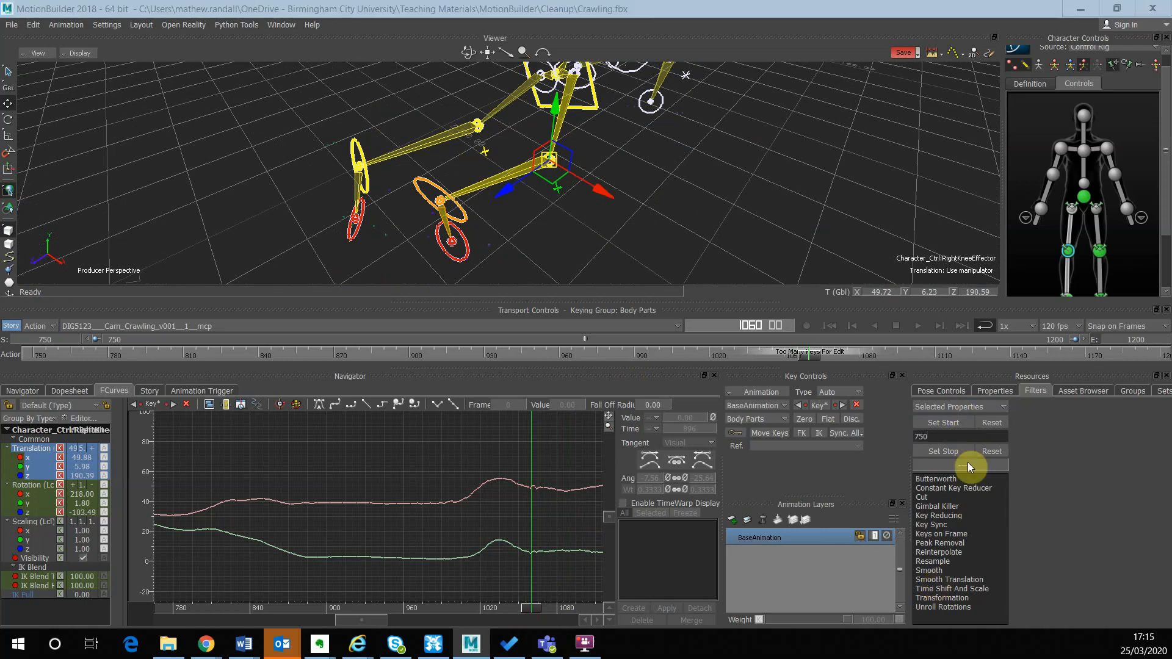
{"action": "key", "text": "Return"}
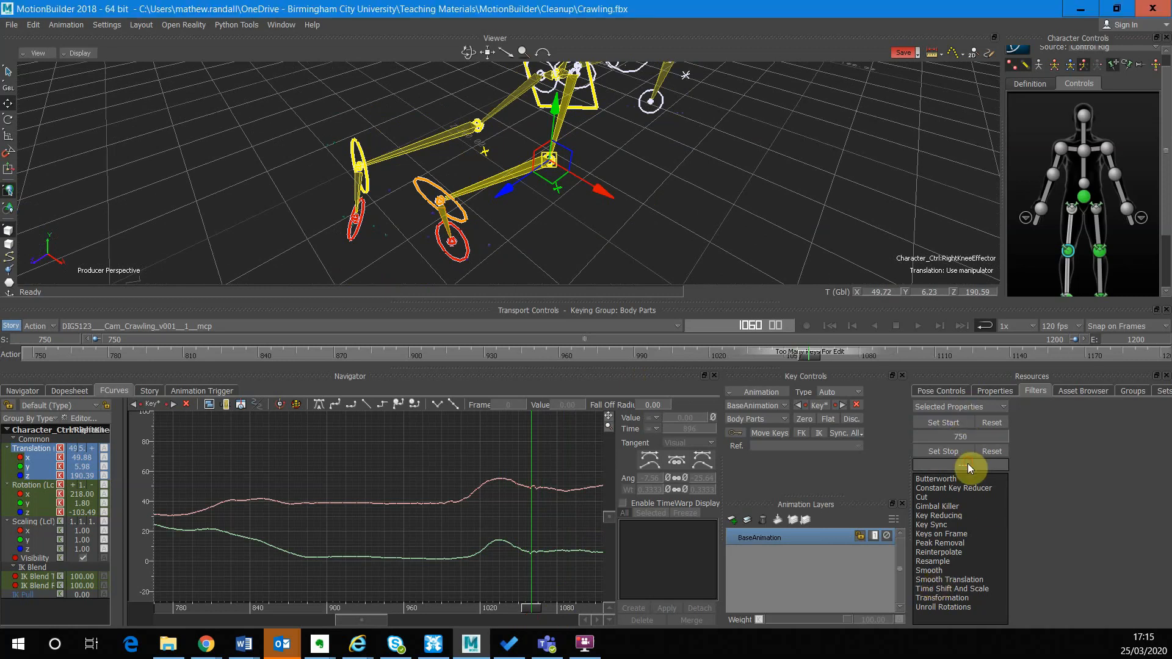
{"action": "left_click", "coordinate": [969, 464]}
{"action": "type", "text": "1200"}
{"action": "key", "text": "Return"}
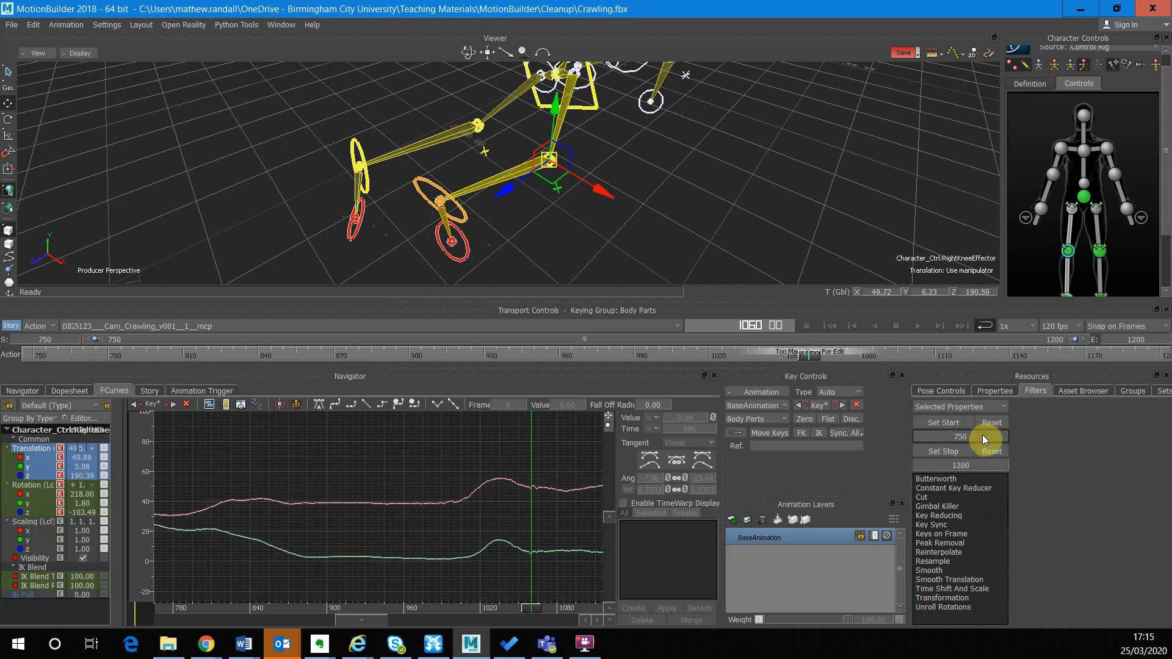
{"action": "left_click", "coordinate": [951, 580]}
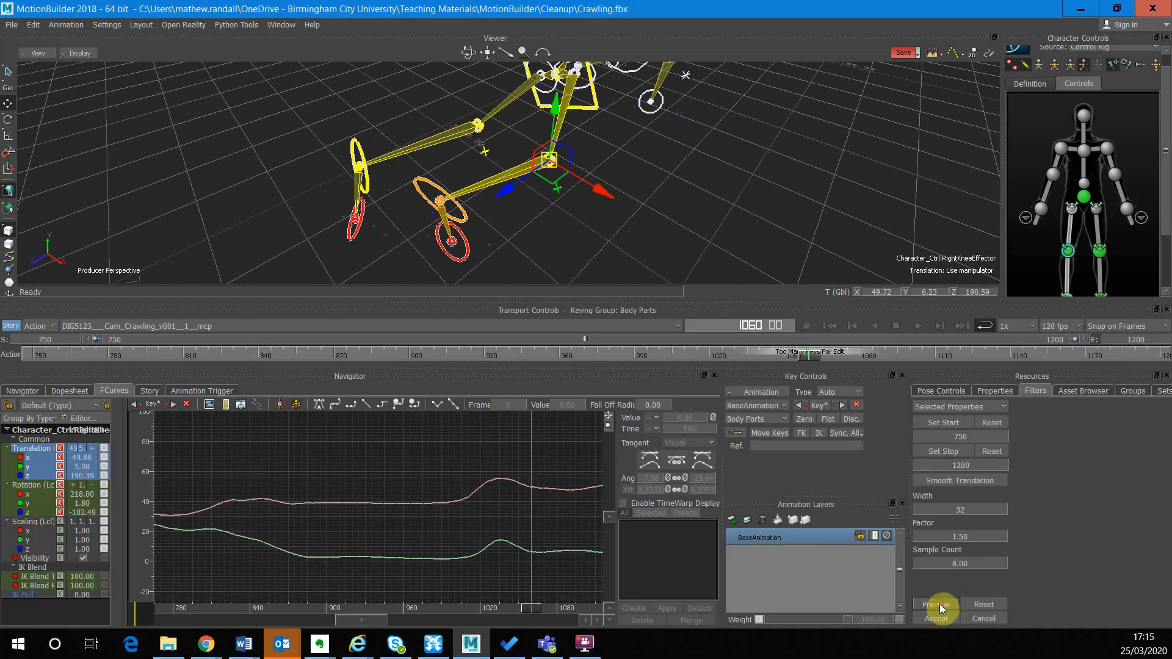
Step: Check the smoothed right knee translation in playback and accept the Smooth Translation filter
{"action": "left_click", "coordinate": [921, 330]}
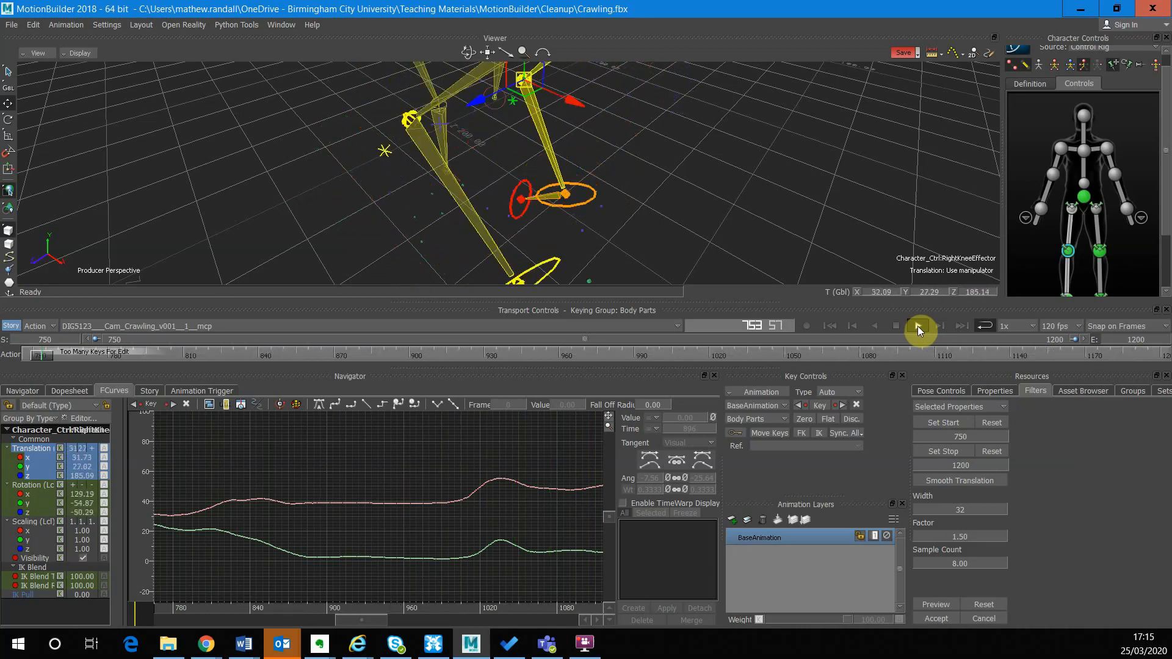
{"action": "scroll", "coordinate": [751, 186], "scroll_direction": "down", "scroll_amount": 5}
{"action": "left_click_drag", "start_coordinate": [751, 185], "coordinate": [746, 181], "text": "ctrl+shift"}
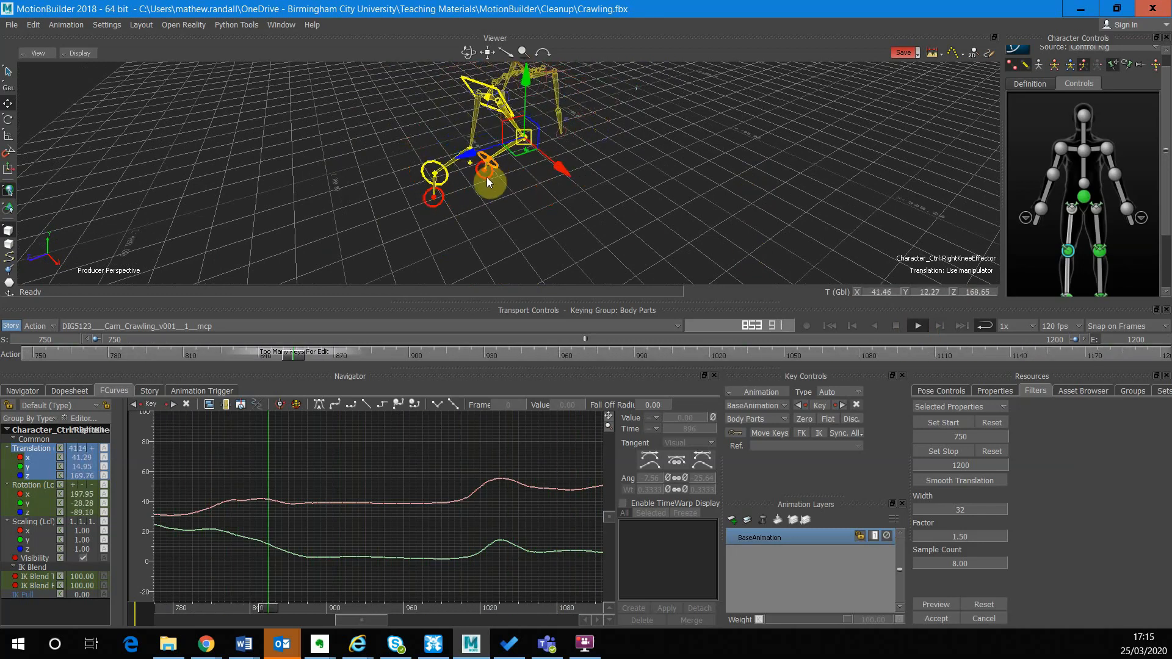
{"action": "left_click", "coordinate": [894, 326]}
{"action": "left_click", "coordinate": [946, 621]}
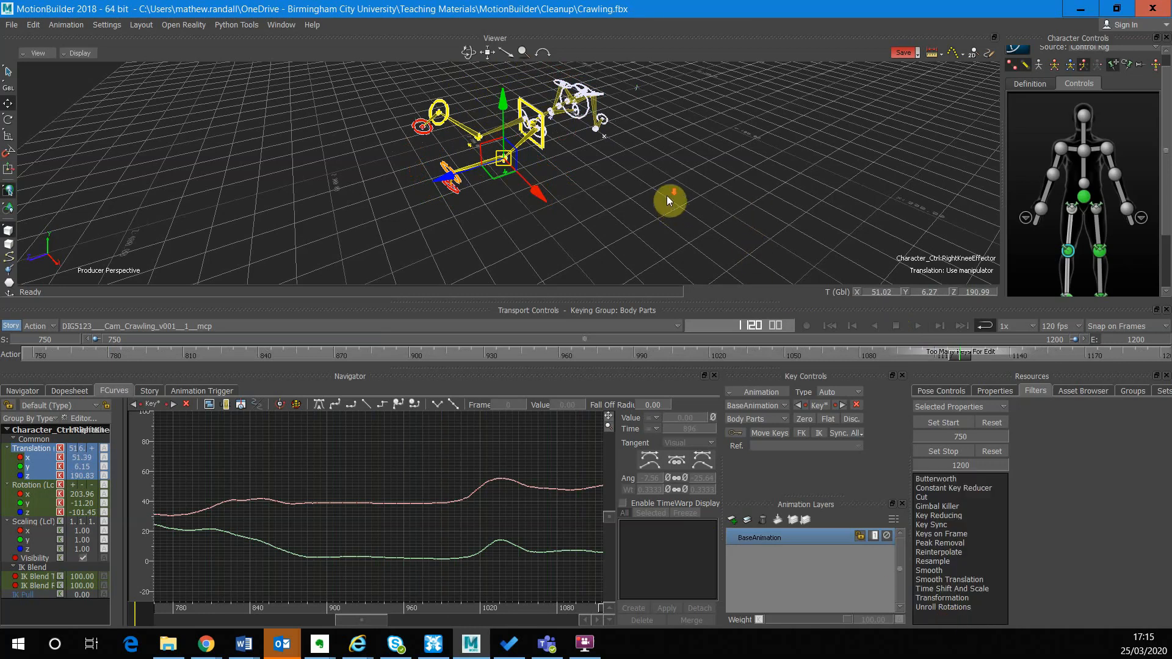
Step: Bake the control rig animation to the skeleton at a plot rate of 120 FPS and play back the plotted crawl
{"action": "scroll", "coordinate": [667, 202], "scroll_direction": "down", "scroll_amount": 5}
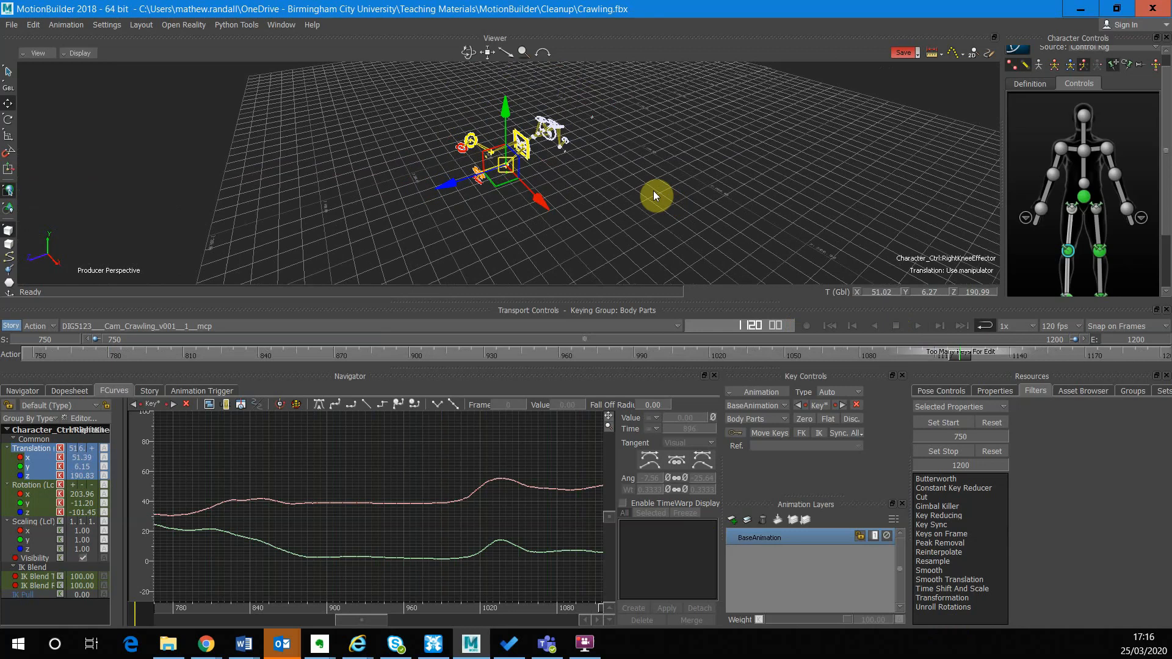
{"action": "left_click_drag", "start_coordinate": [1166, 148], "coordinate": [1164, 132]}
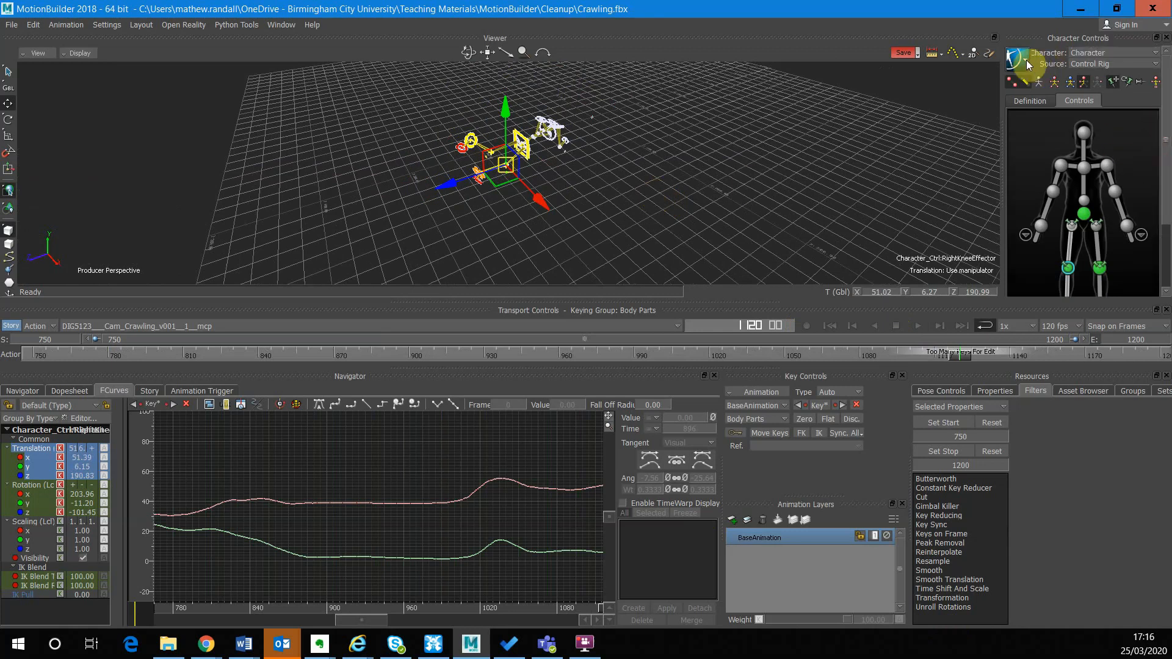
{"action": "left_click", "coordinate": [1027, 60]}
{"action": "mouse_move", "coordinate": [1041, 135]}
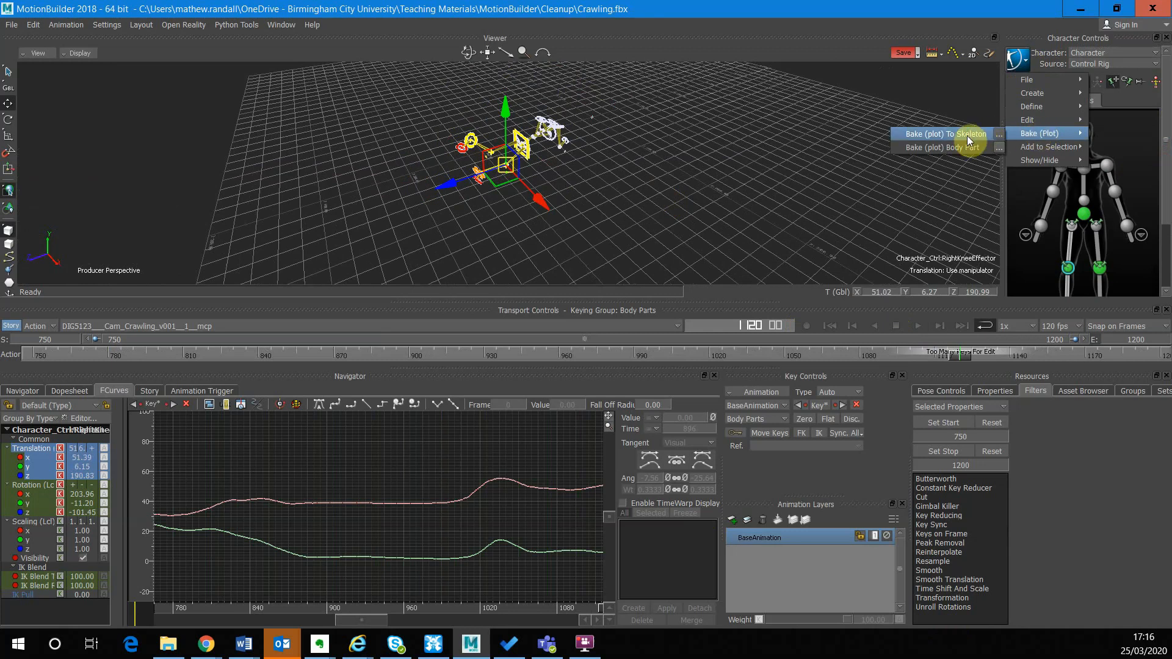
{"action": "left_click", "coordinate": [998, 133]}
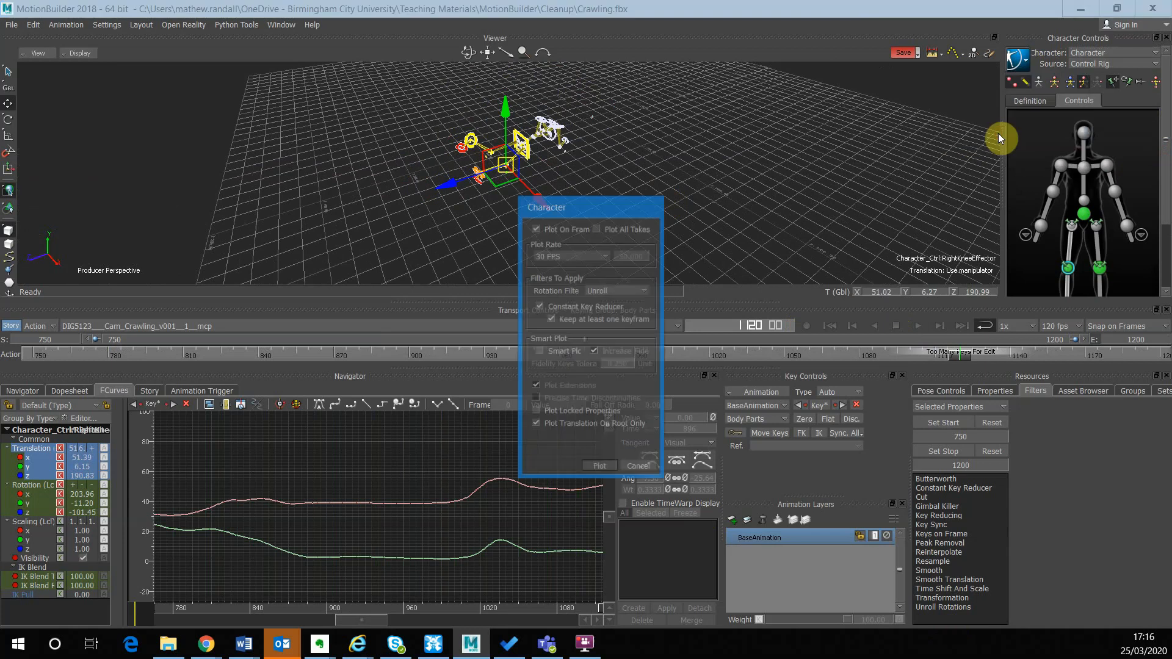
{"action": "left_click", "coordinate": [577, 256]}
{"action": "left_click", "coordinate": [548, 375]}
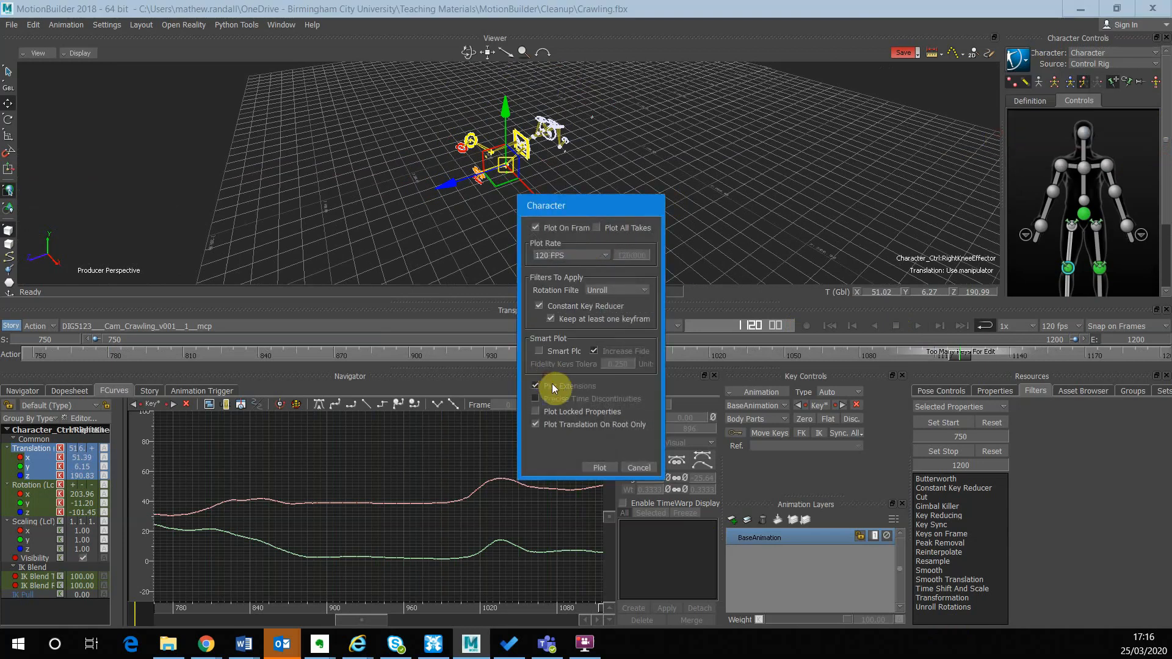
{"action": "left_click", "coordinate": [600, 468]}
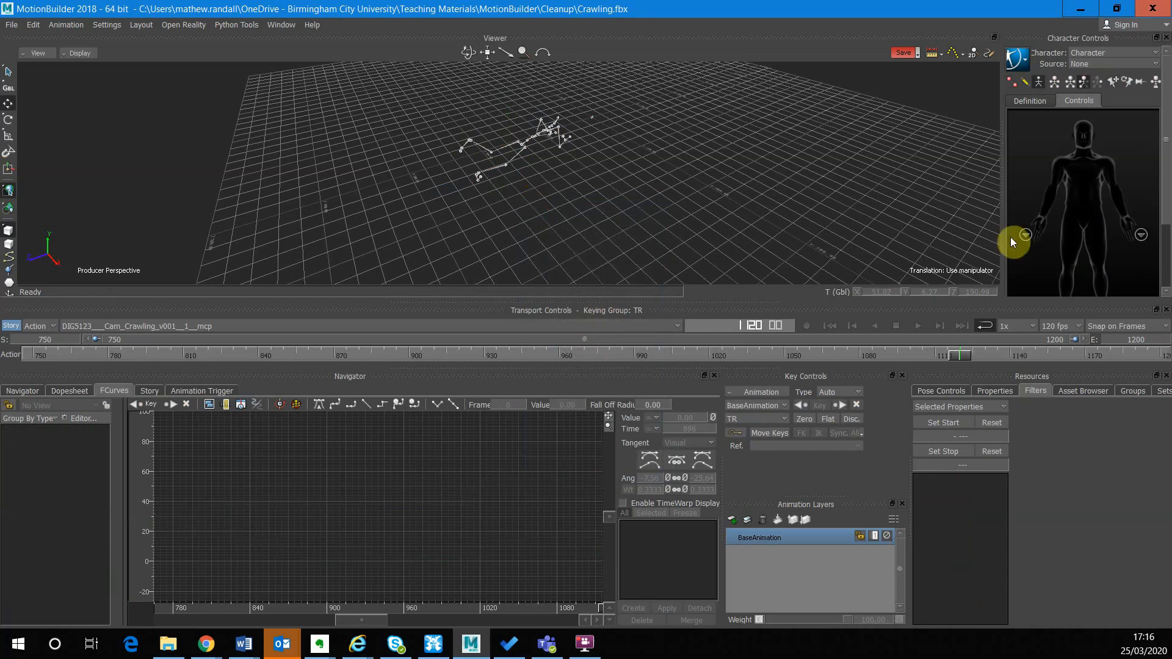
{"action": "left_click", "coordinate": [920, 329]}
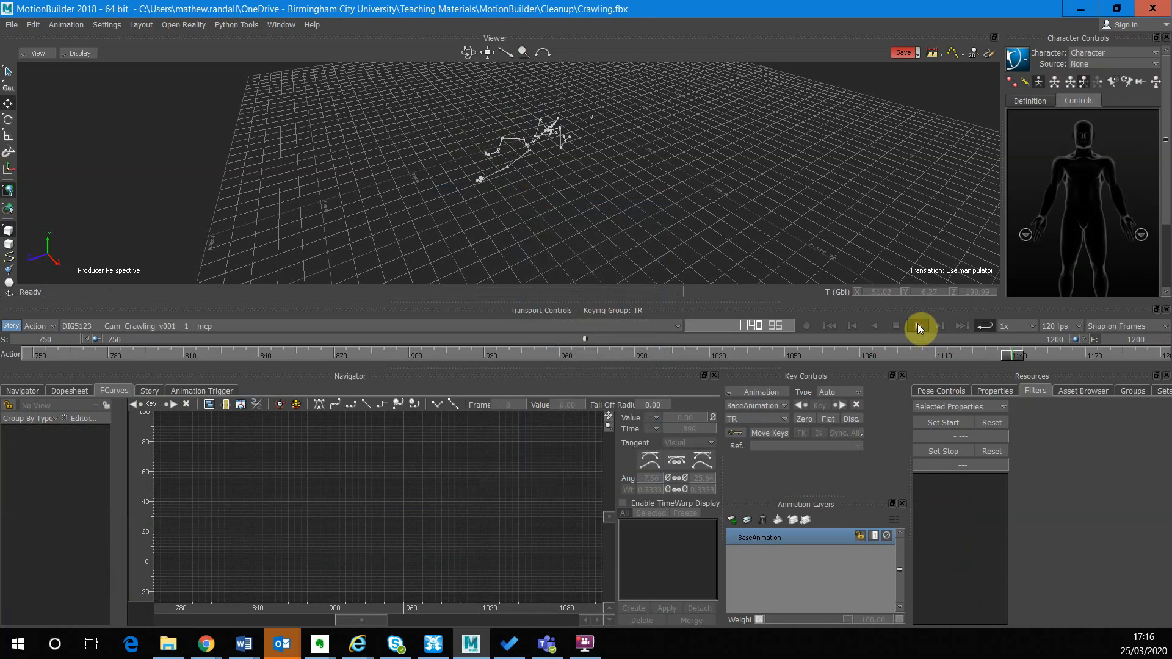